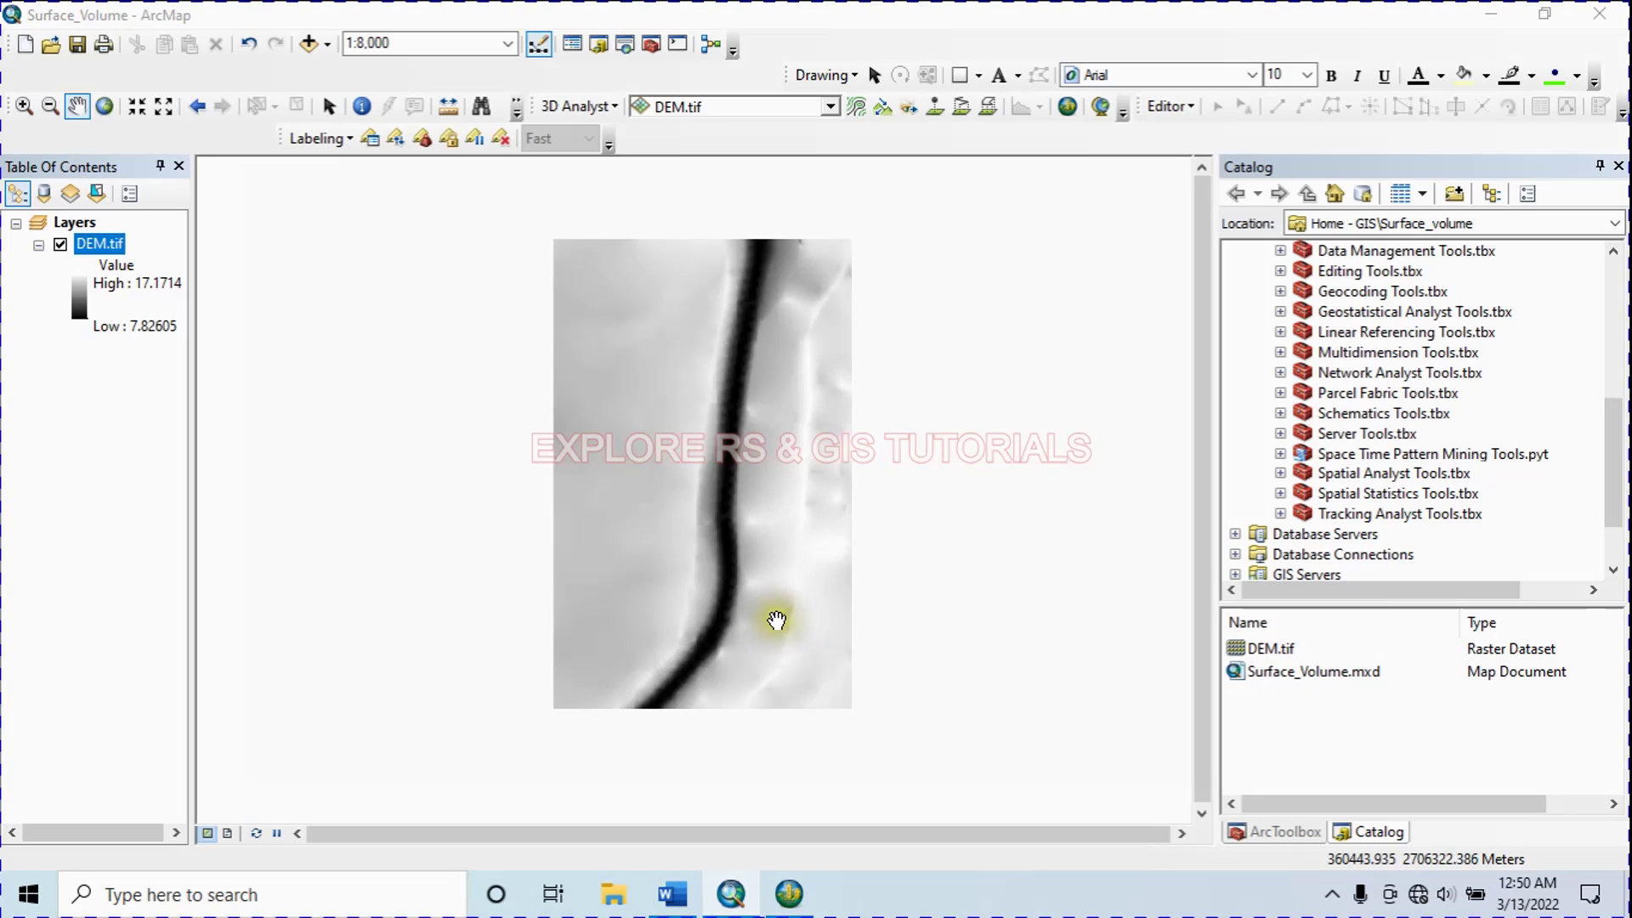
- Look over the tutorial title document, highlighting the word ArcGIS, then return to the map
{"action": "left_click", "coordinate": [671, 894]}
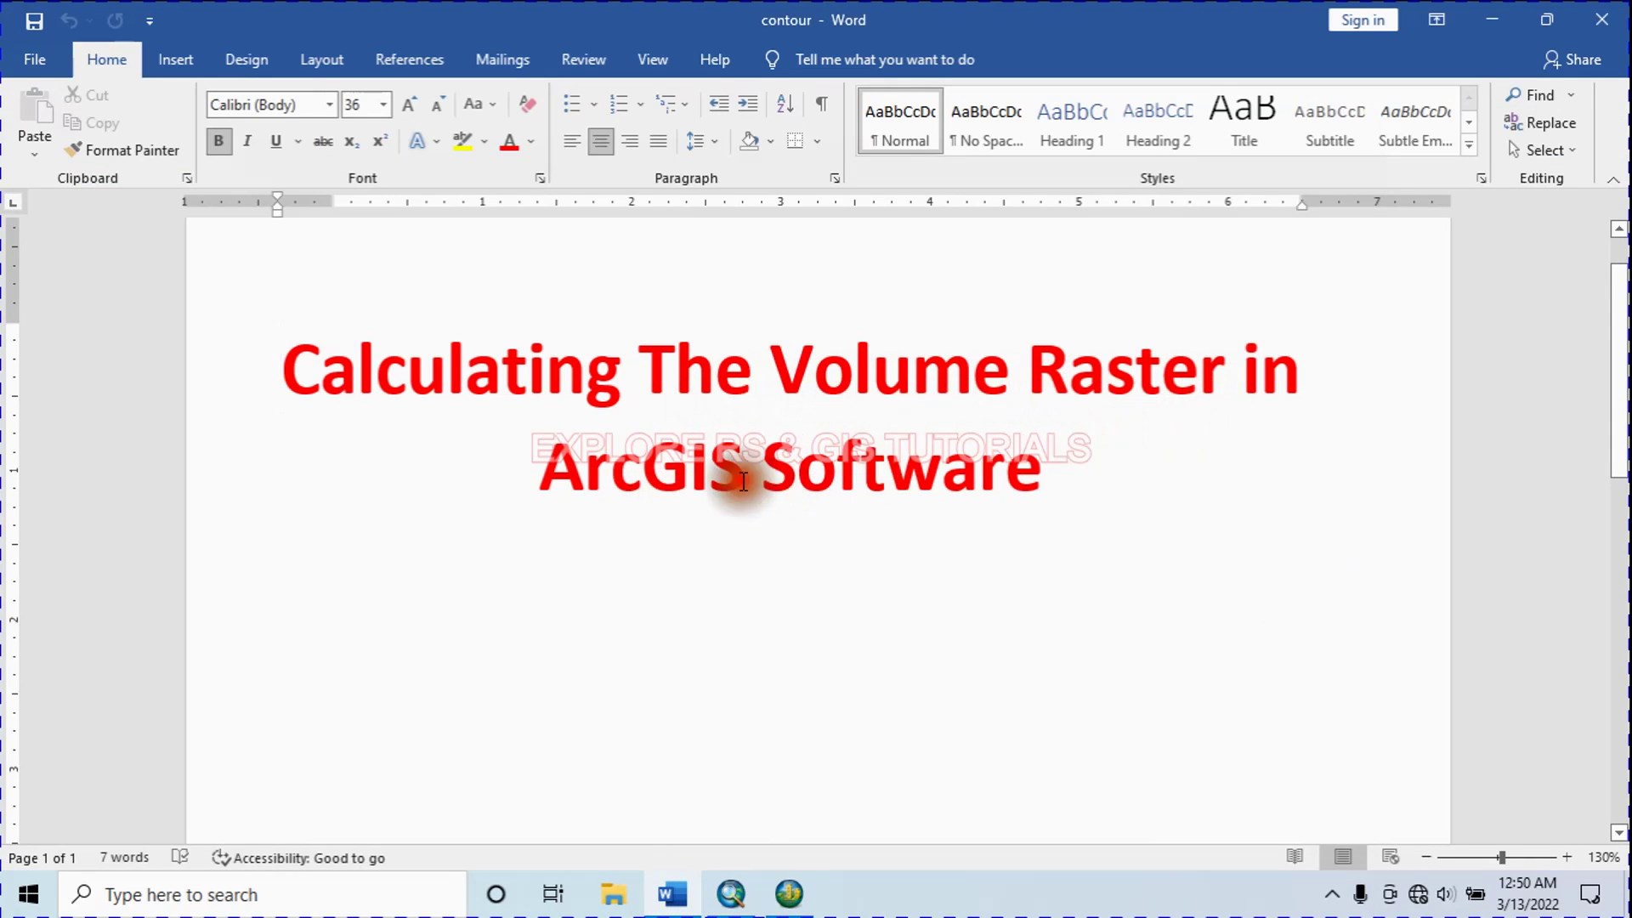
{"action": "left_click_drag", "start_coordinate": [747, 484], "coordinate": [456, 473]}
{"action": "left_click", "coordinate": [1489, 20]}
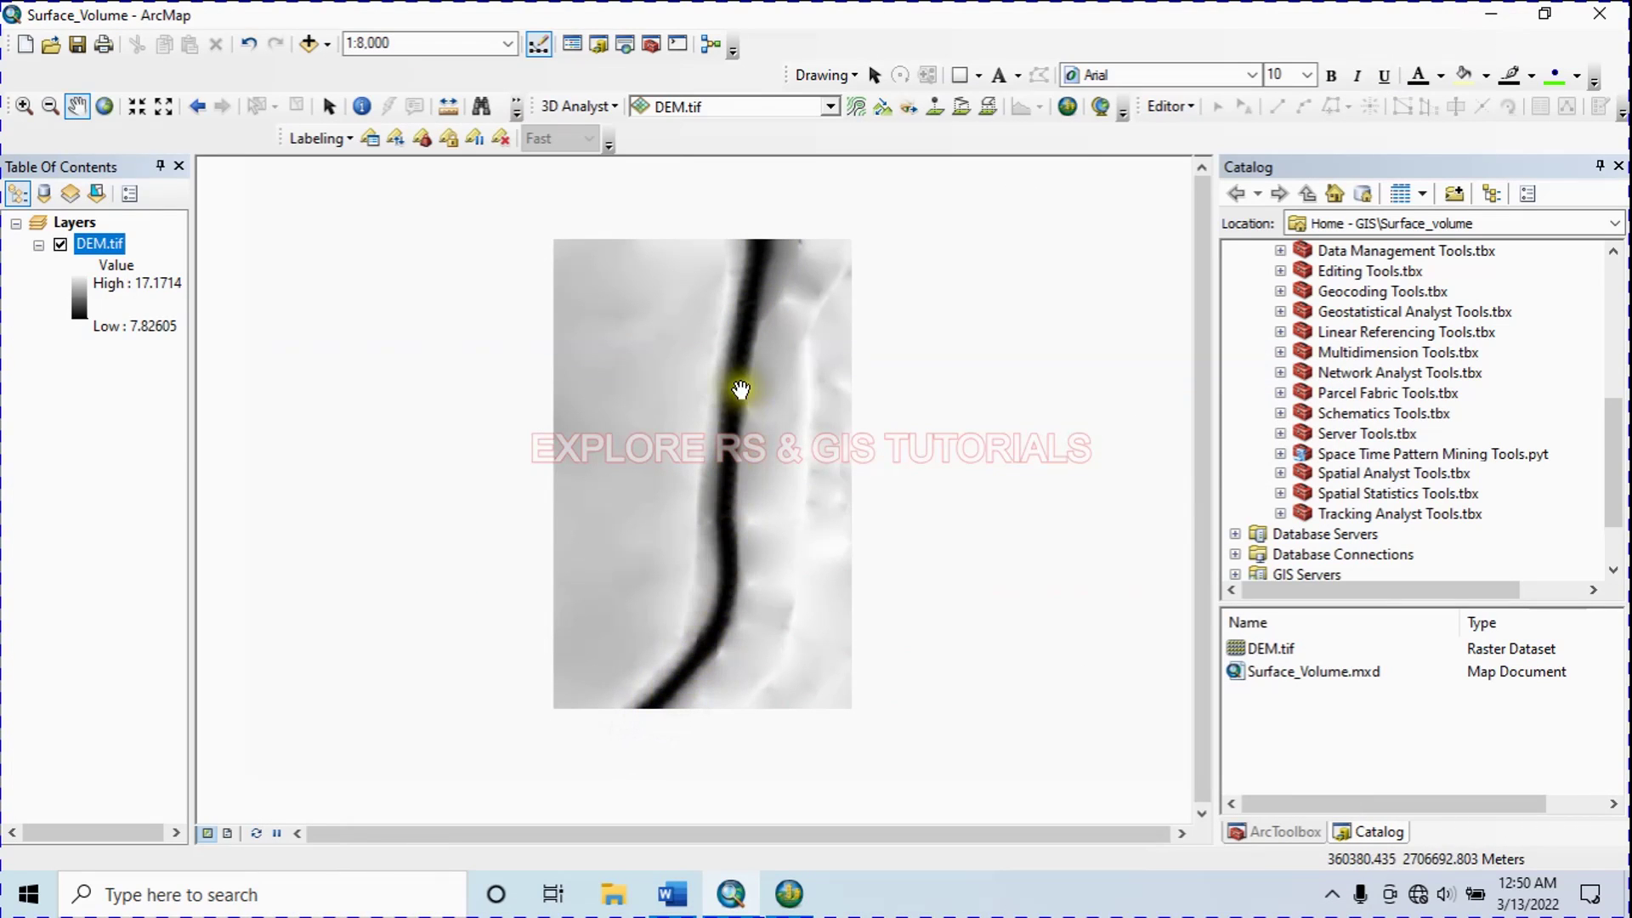
{"action": "scroll", "coordinate": [719, 523], "scroll_direction": "up", "scroll_amount": 2}
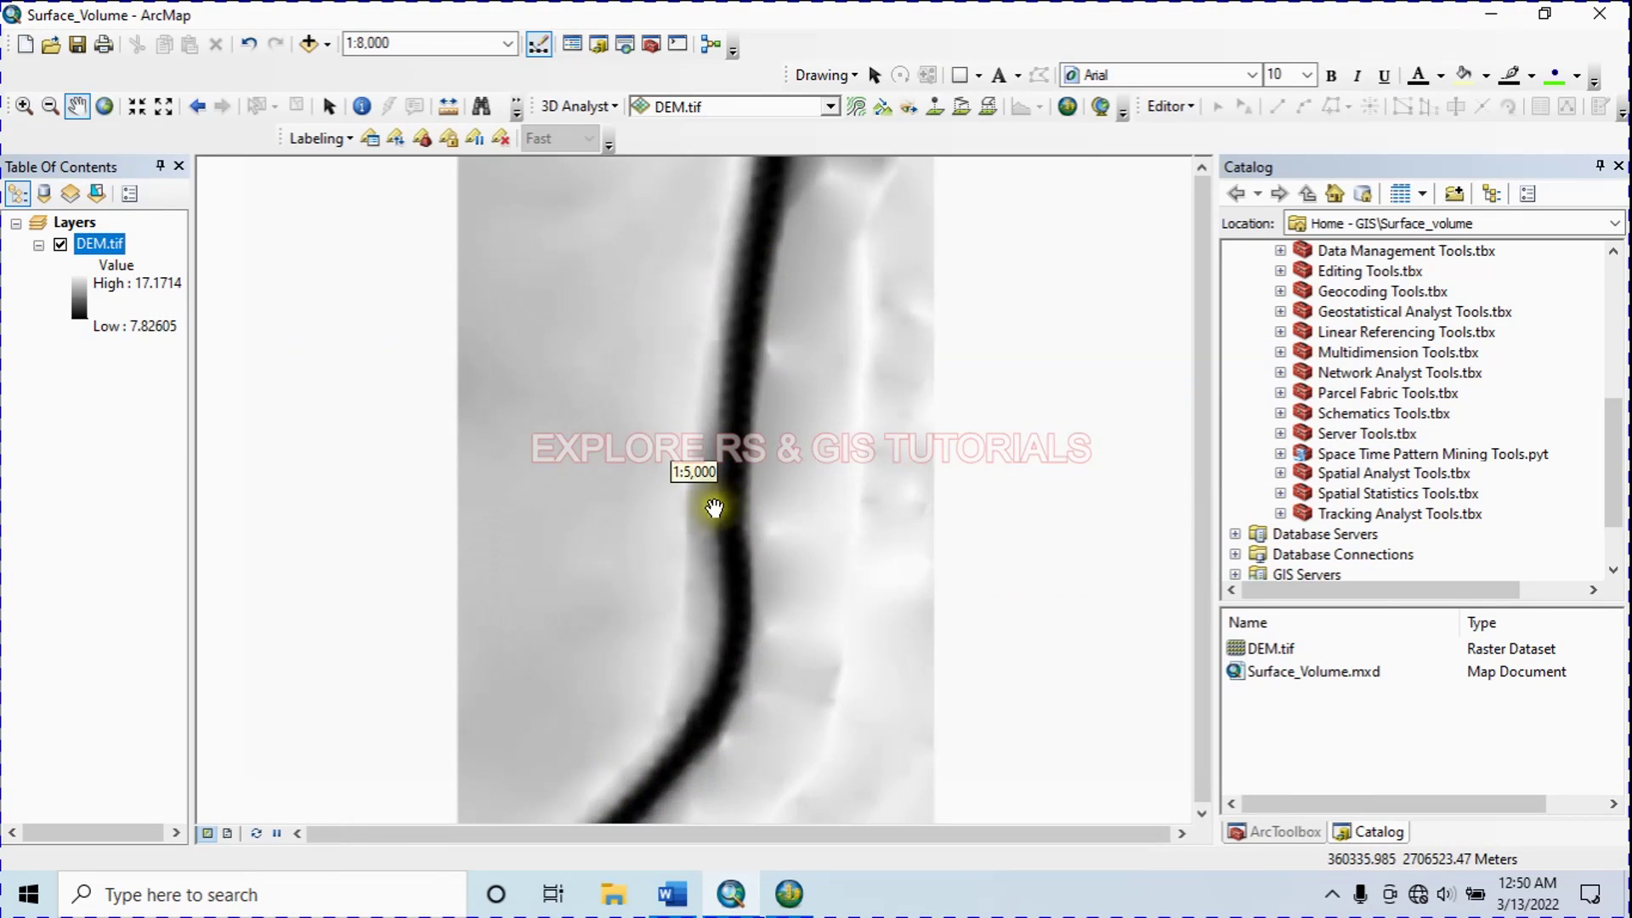
{"action": "scroll", "coordinate": [714, 515], "scroll_direction": "down", "scroll_amount": 3}
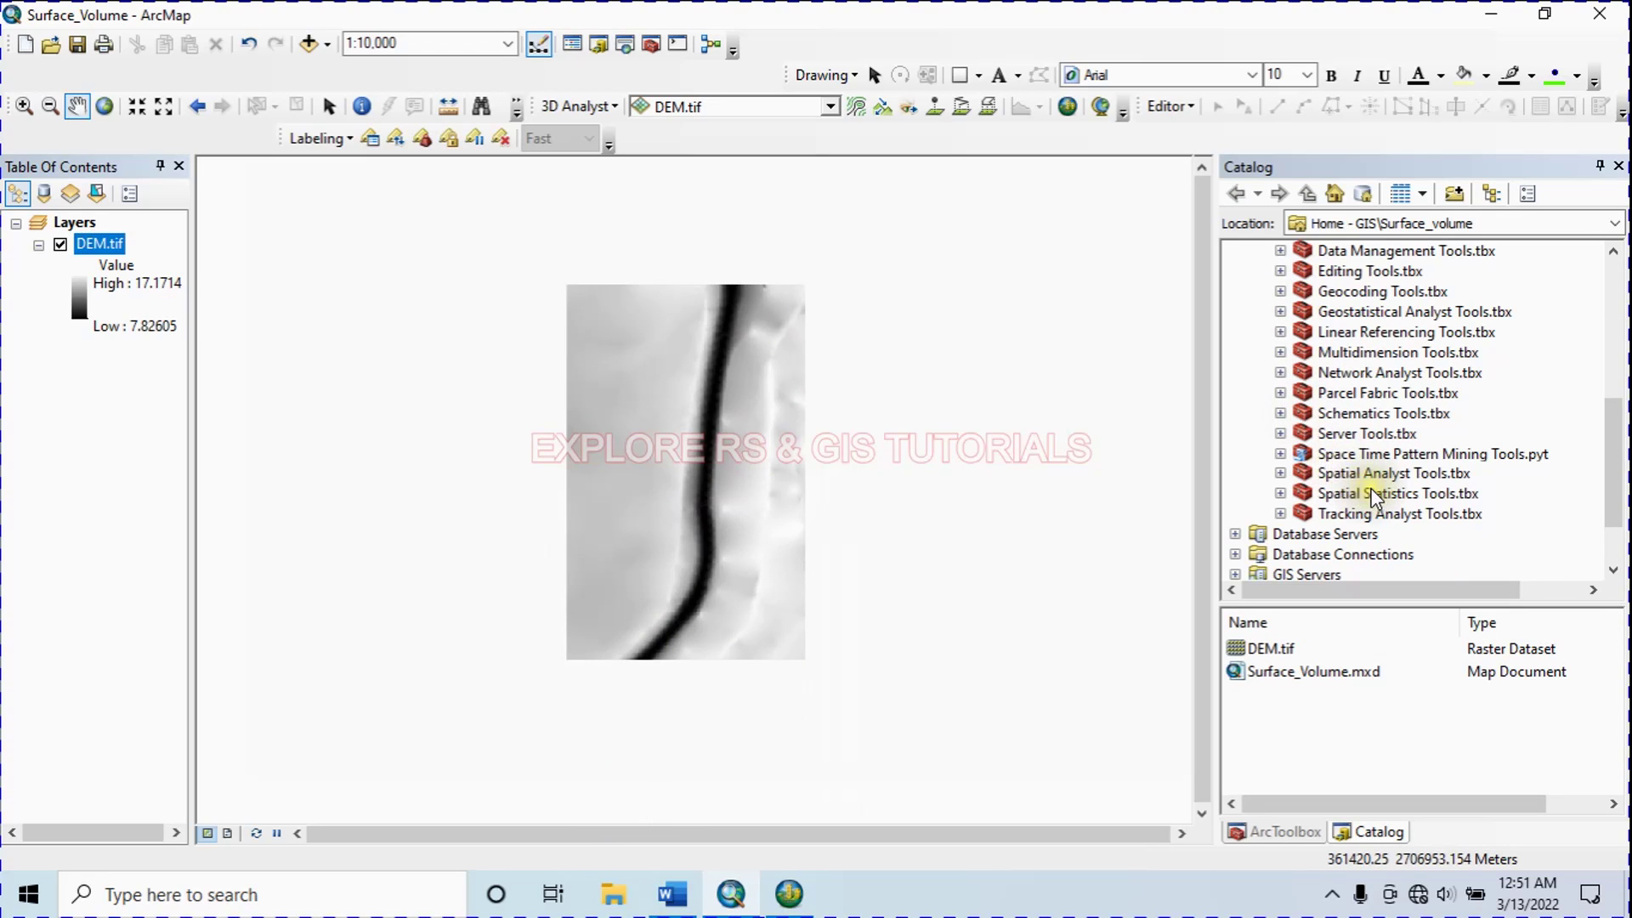
{"action": "scroll", "coordinate": [1326, 357], "scroll_direction": "up", "scroll_amount": 3}
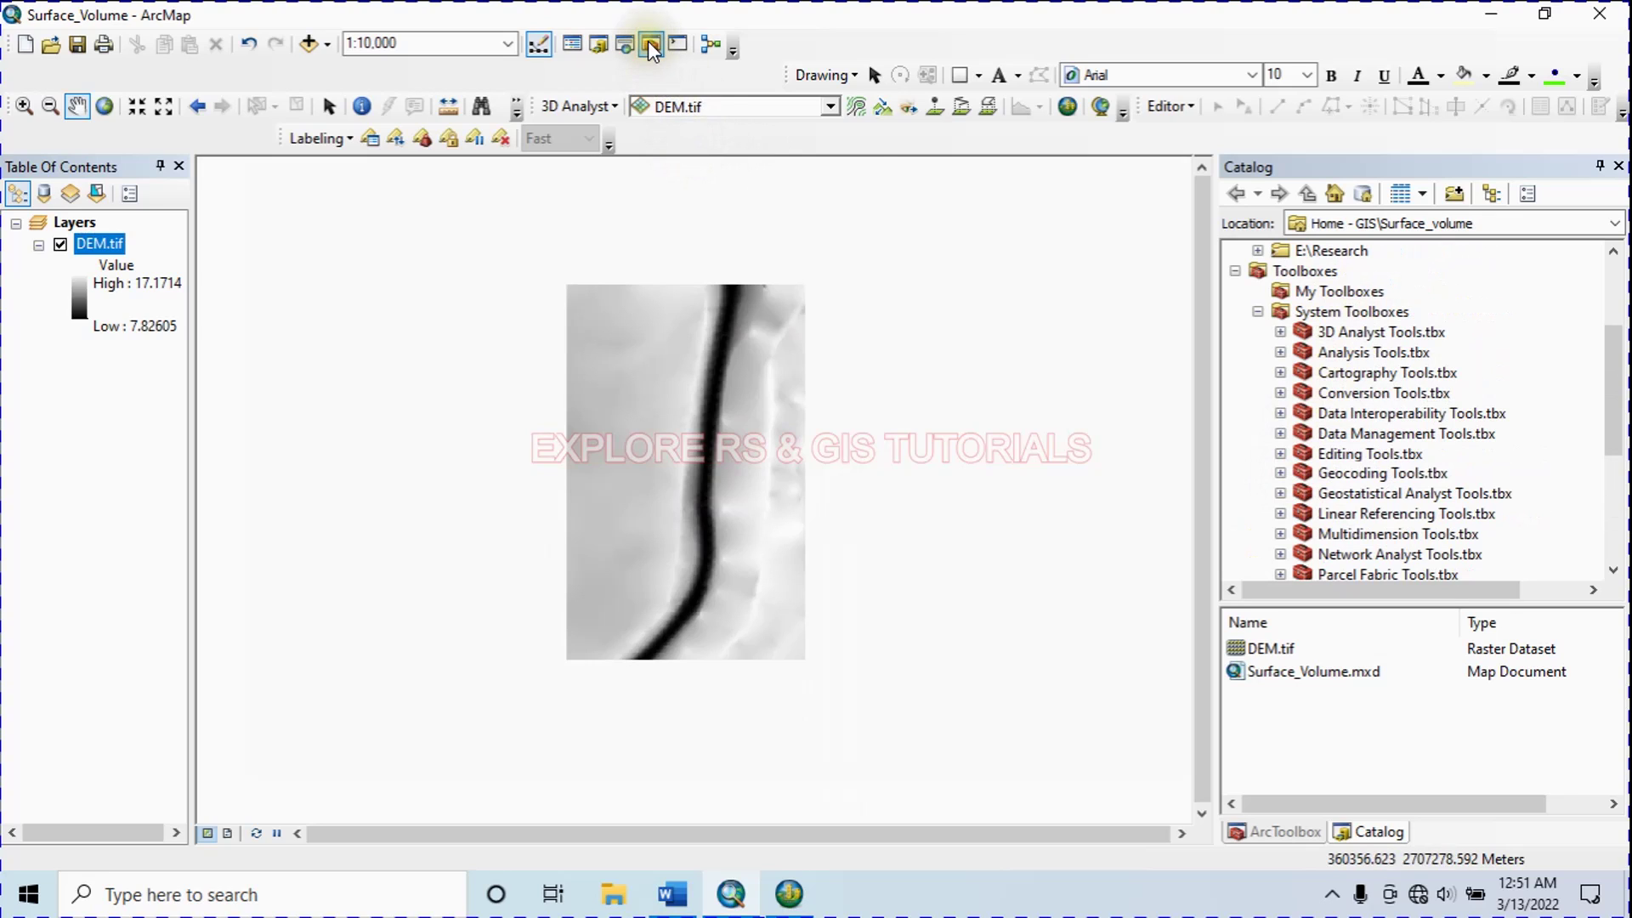
{"action": "scroll", "coordinate": [1399, 544], "scroll_direction": "down", "scroll_amount": 3}
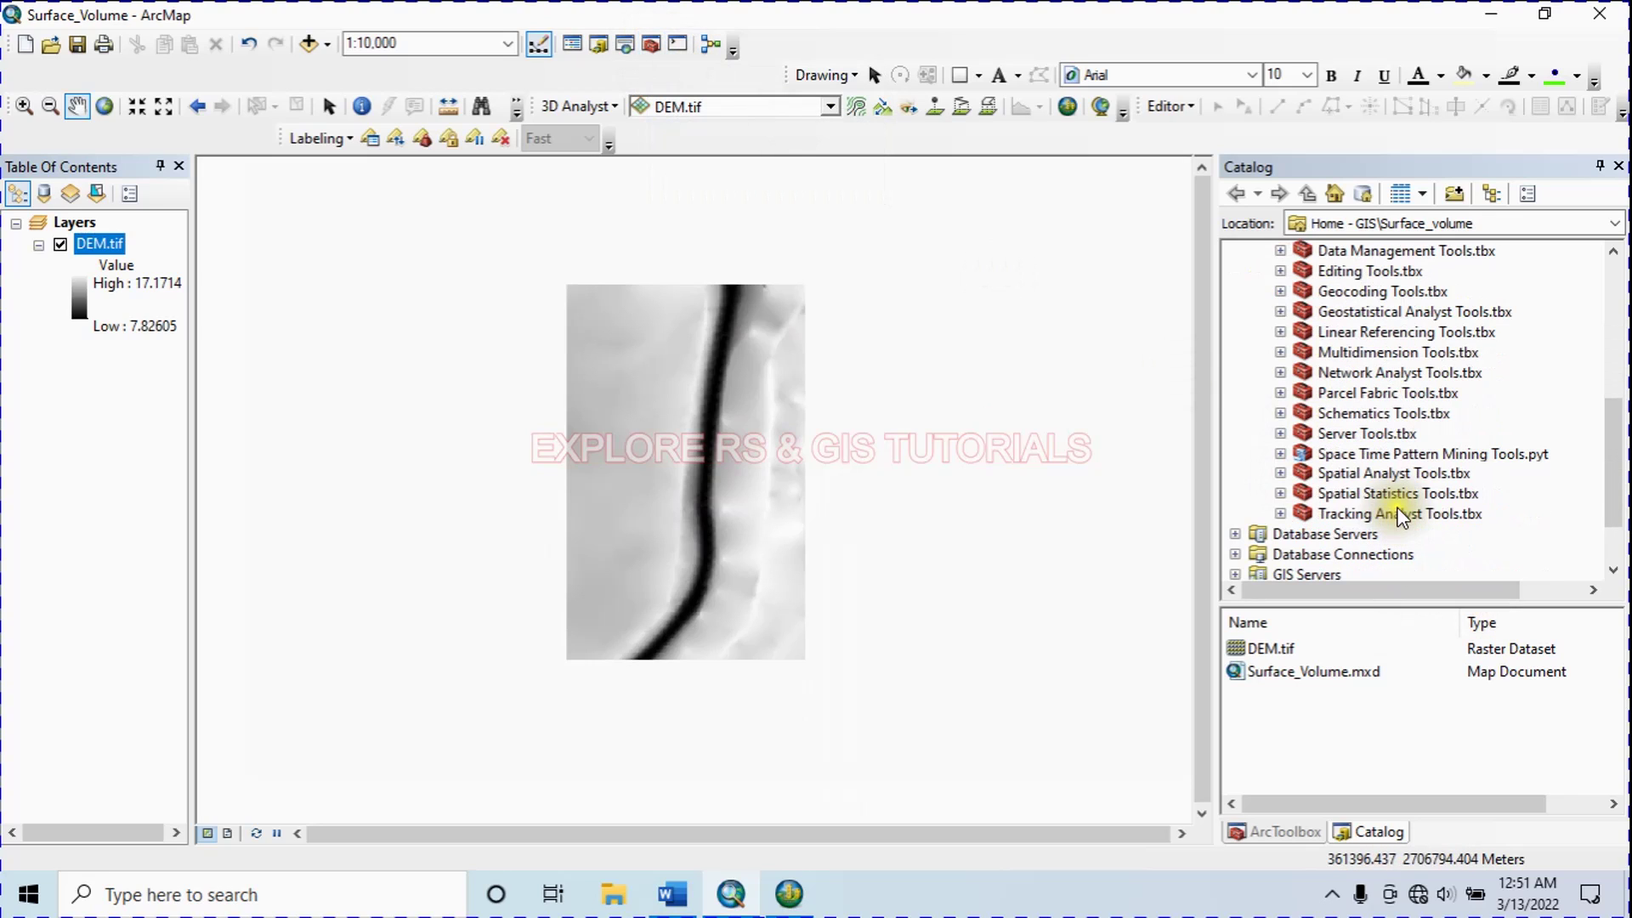
- Open the Spatial Analyst Surface > Contour tool with DEM.tif as the input raster
{"action": "double_click", "coordinate": [1297, 474]}
{"action": "left_click", "coordinate": [1304, 390]}
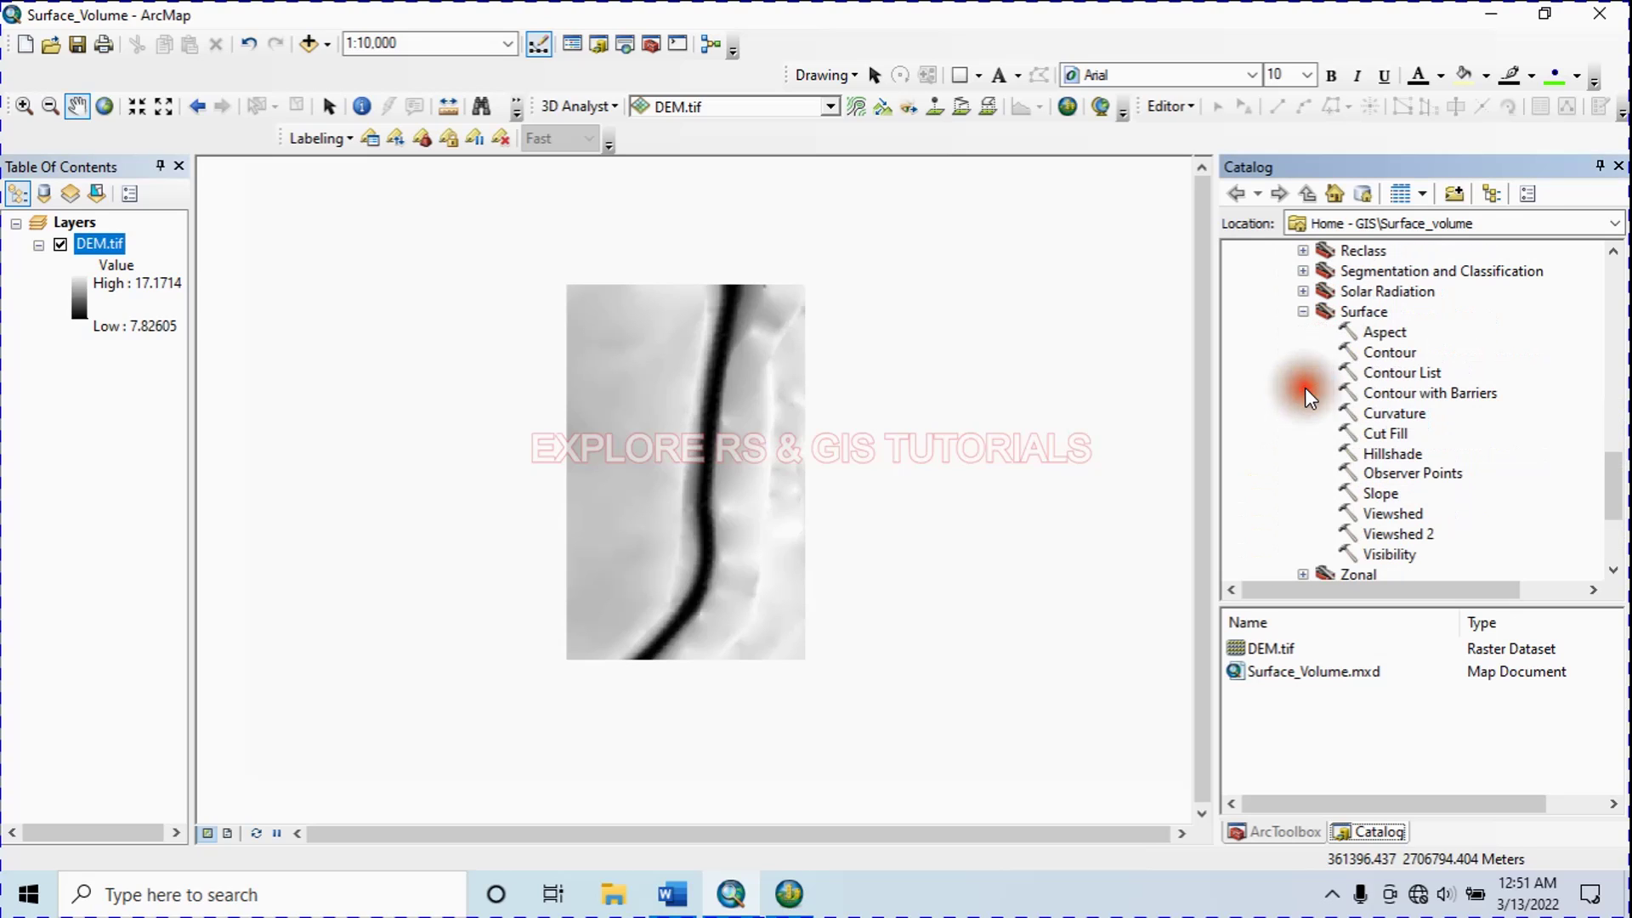
{"action": "double_click", "coordinate": [1382, 351]}
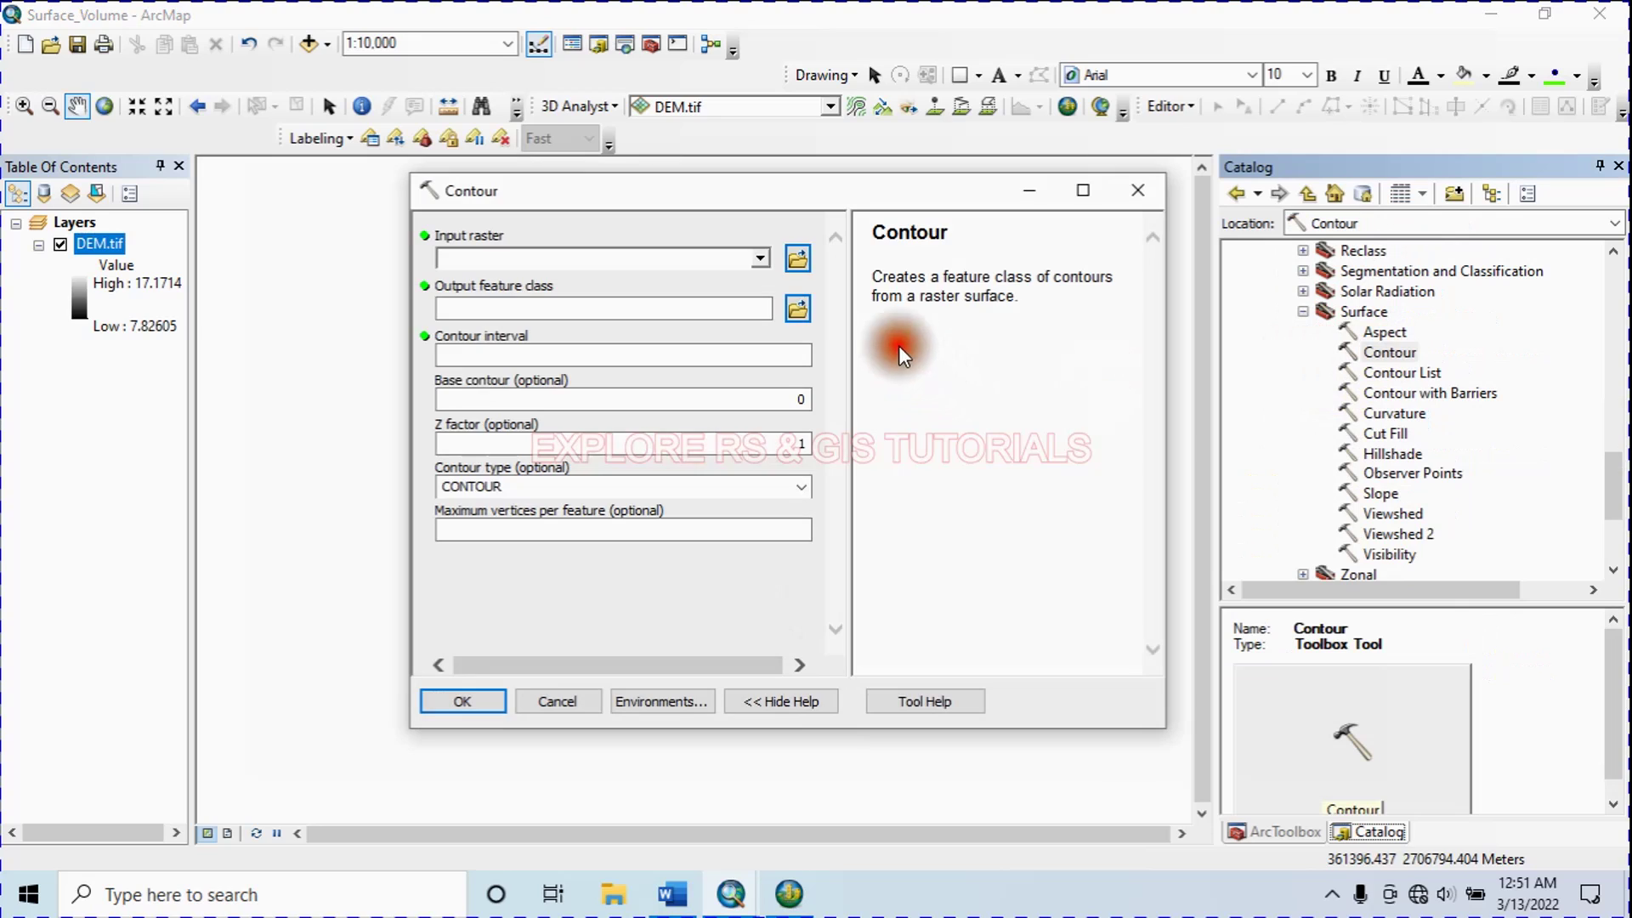
{"action": "left_click", "coordinate": [759, 258]}
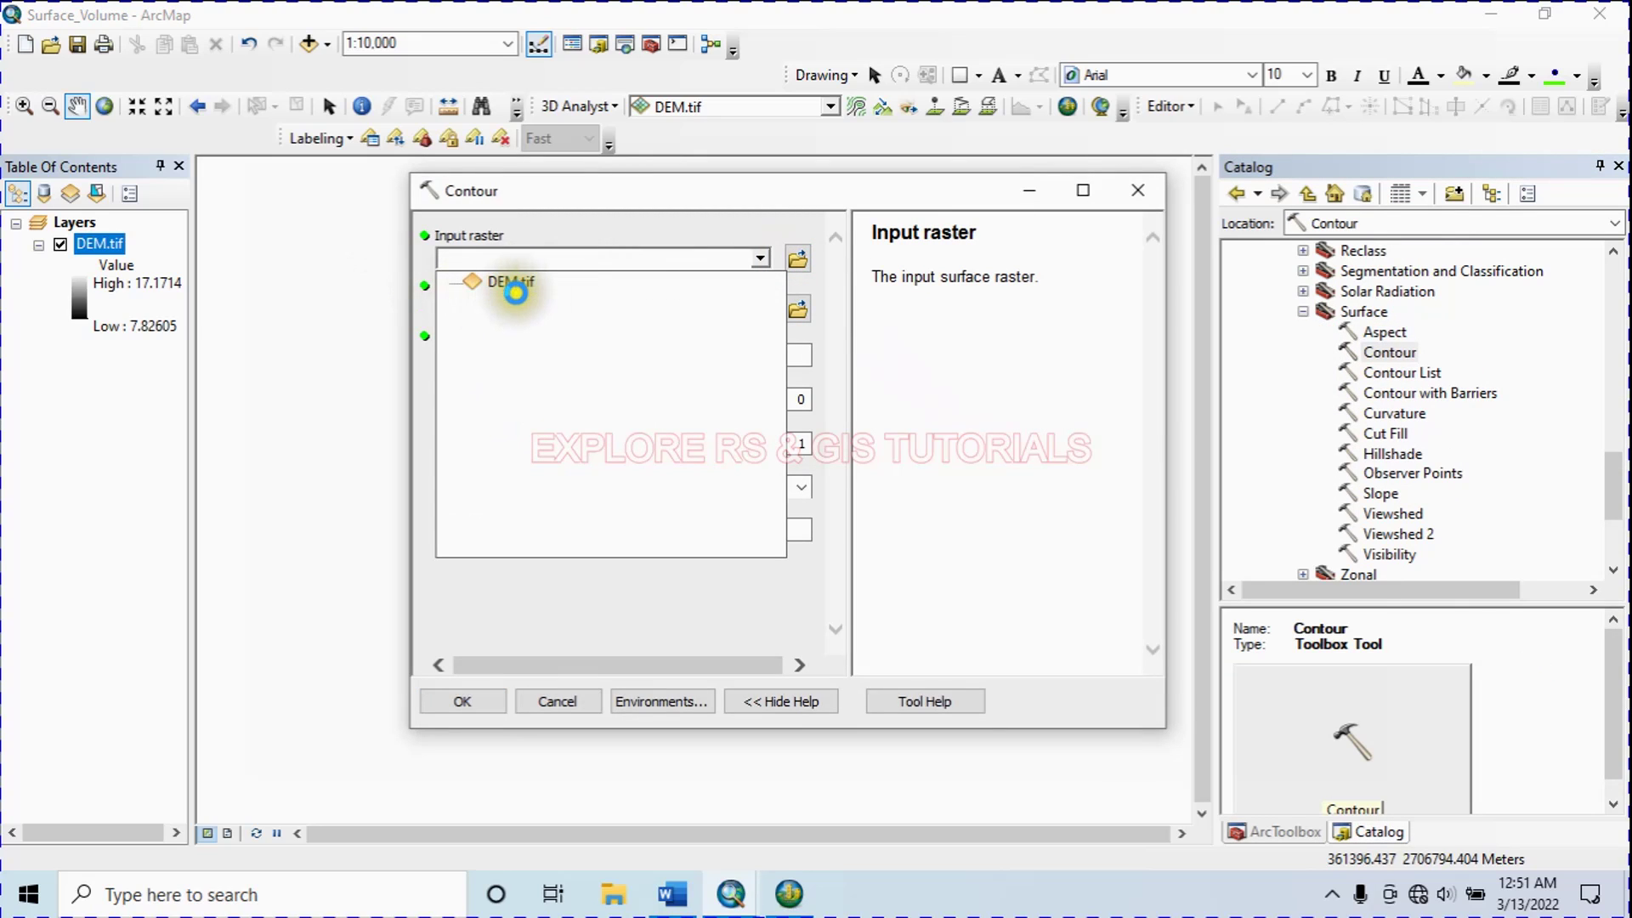
{"action": "left_click", "coordinate": [516, 291]}
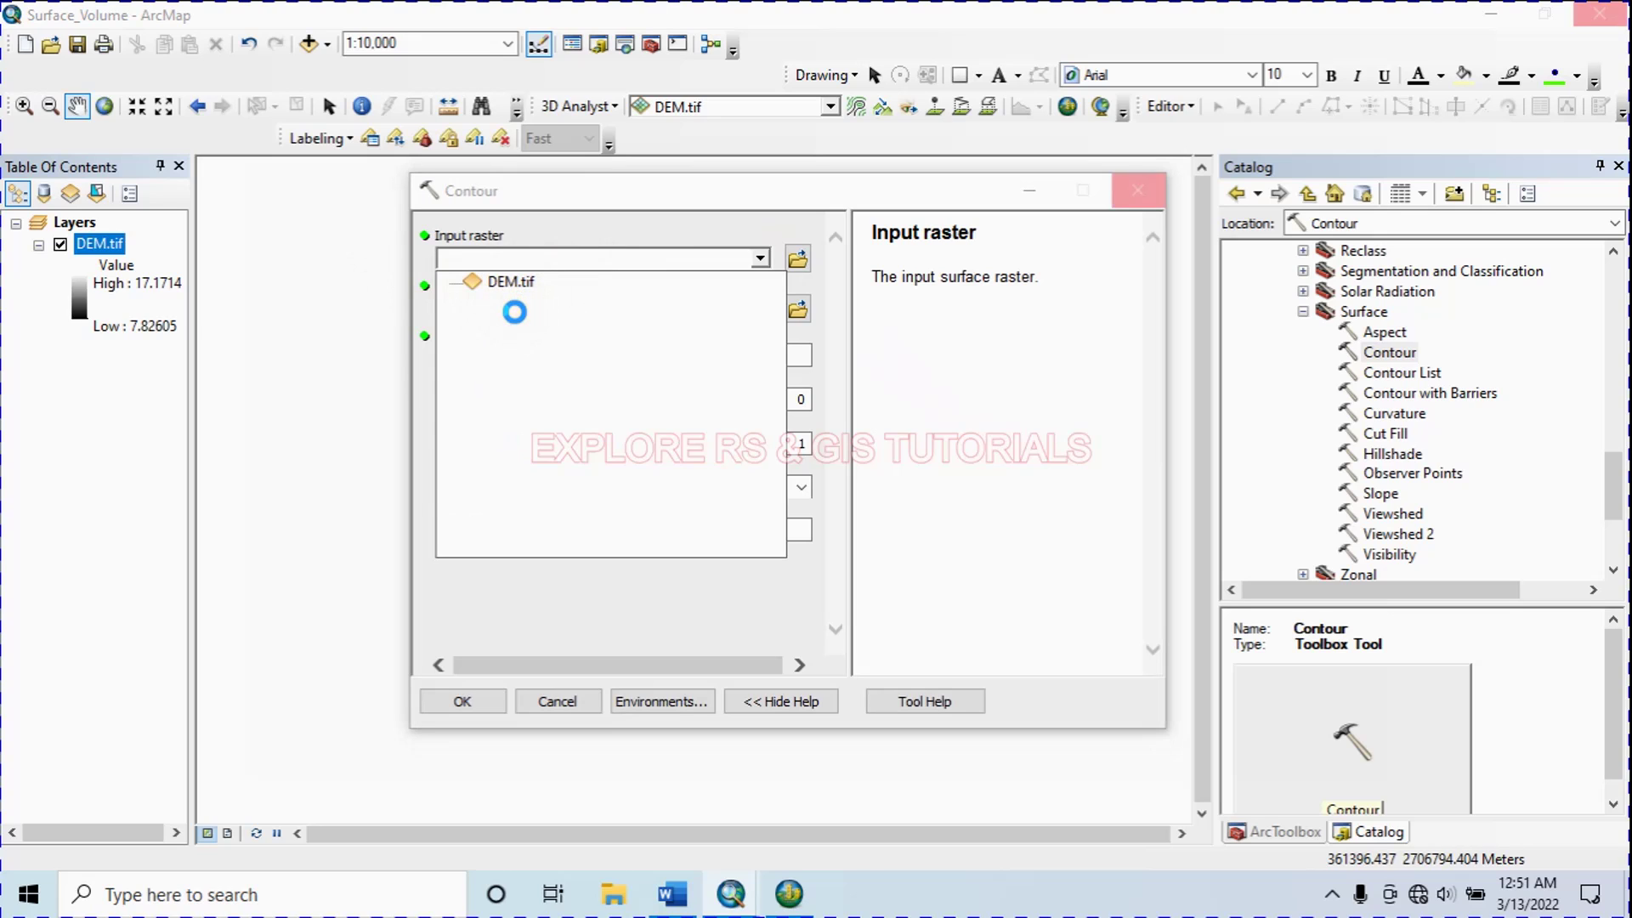
- Set contour interval 1 and output Contour.shp in Surface_volume, then run the tool
{"action": "left_click_drag", "start_coordinate": [697, 197], "coordinate": [752, 184]}
{"action": "left_click", "coordinate": [831, 345]}
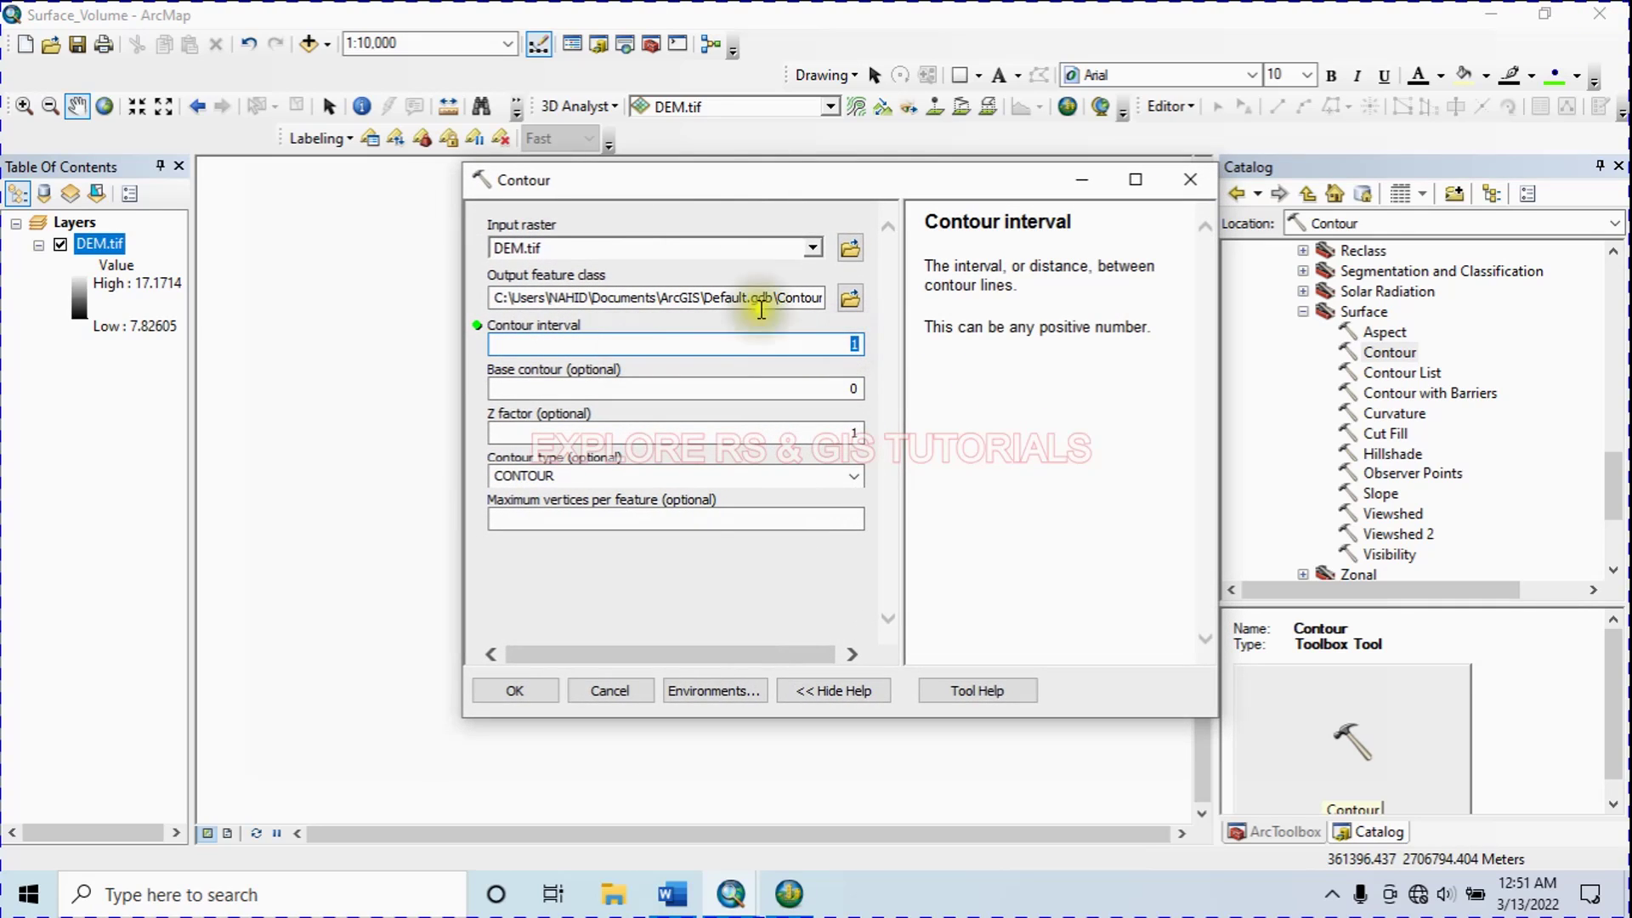
{"action": "left_click", "coordinate": [849, 298]}
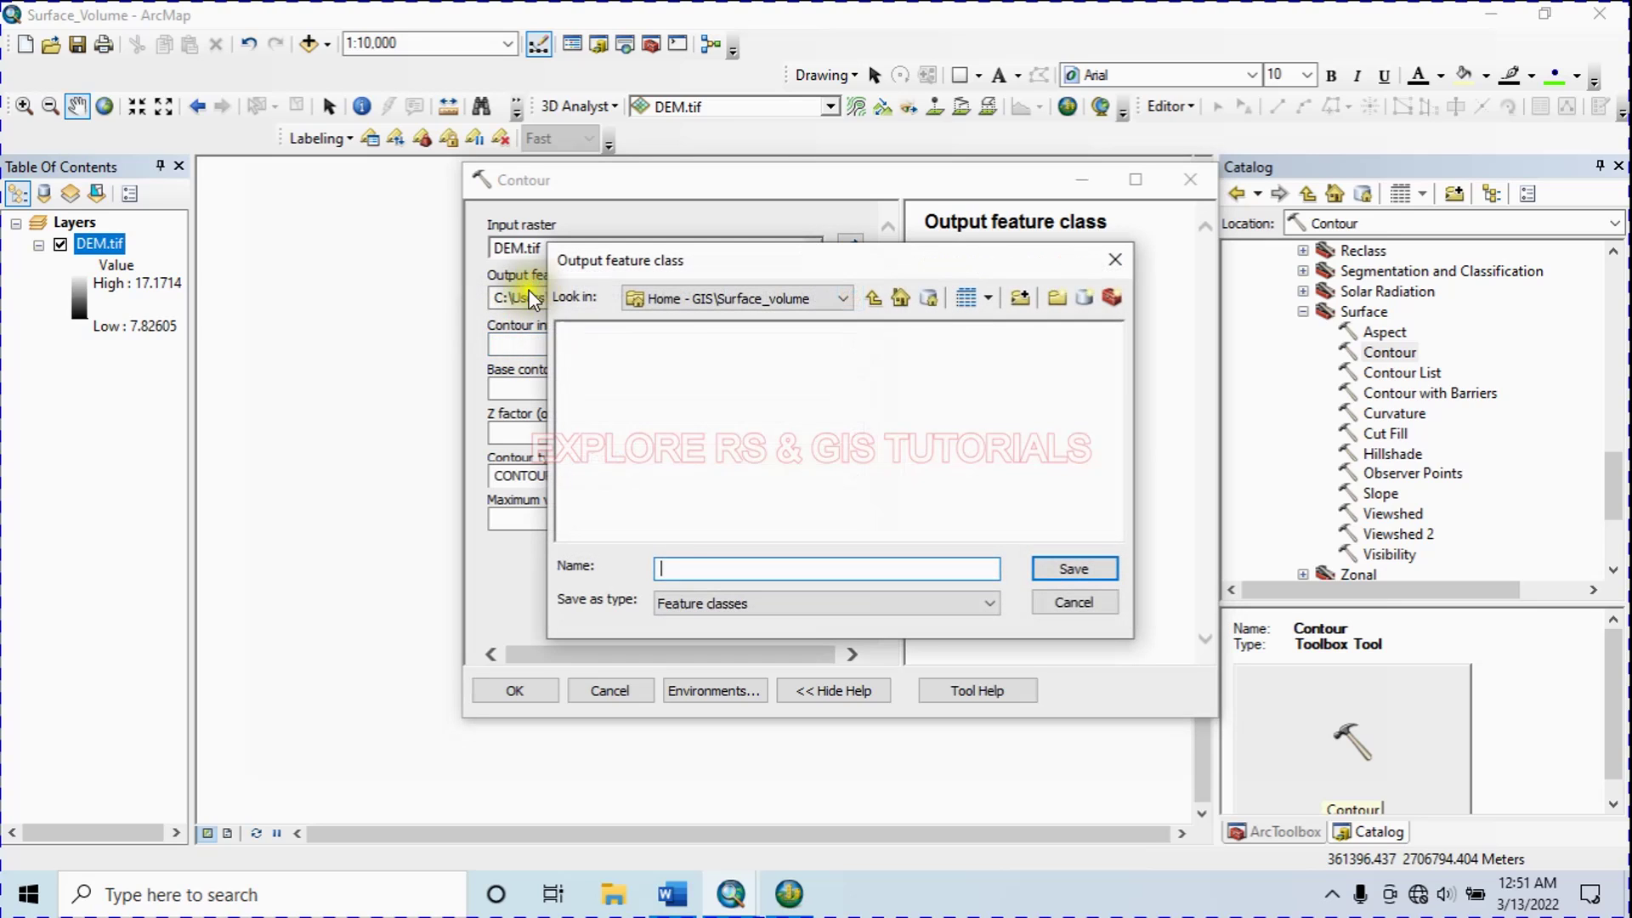
{"action": "left_click", "coordinate": [689, 567]}
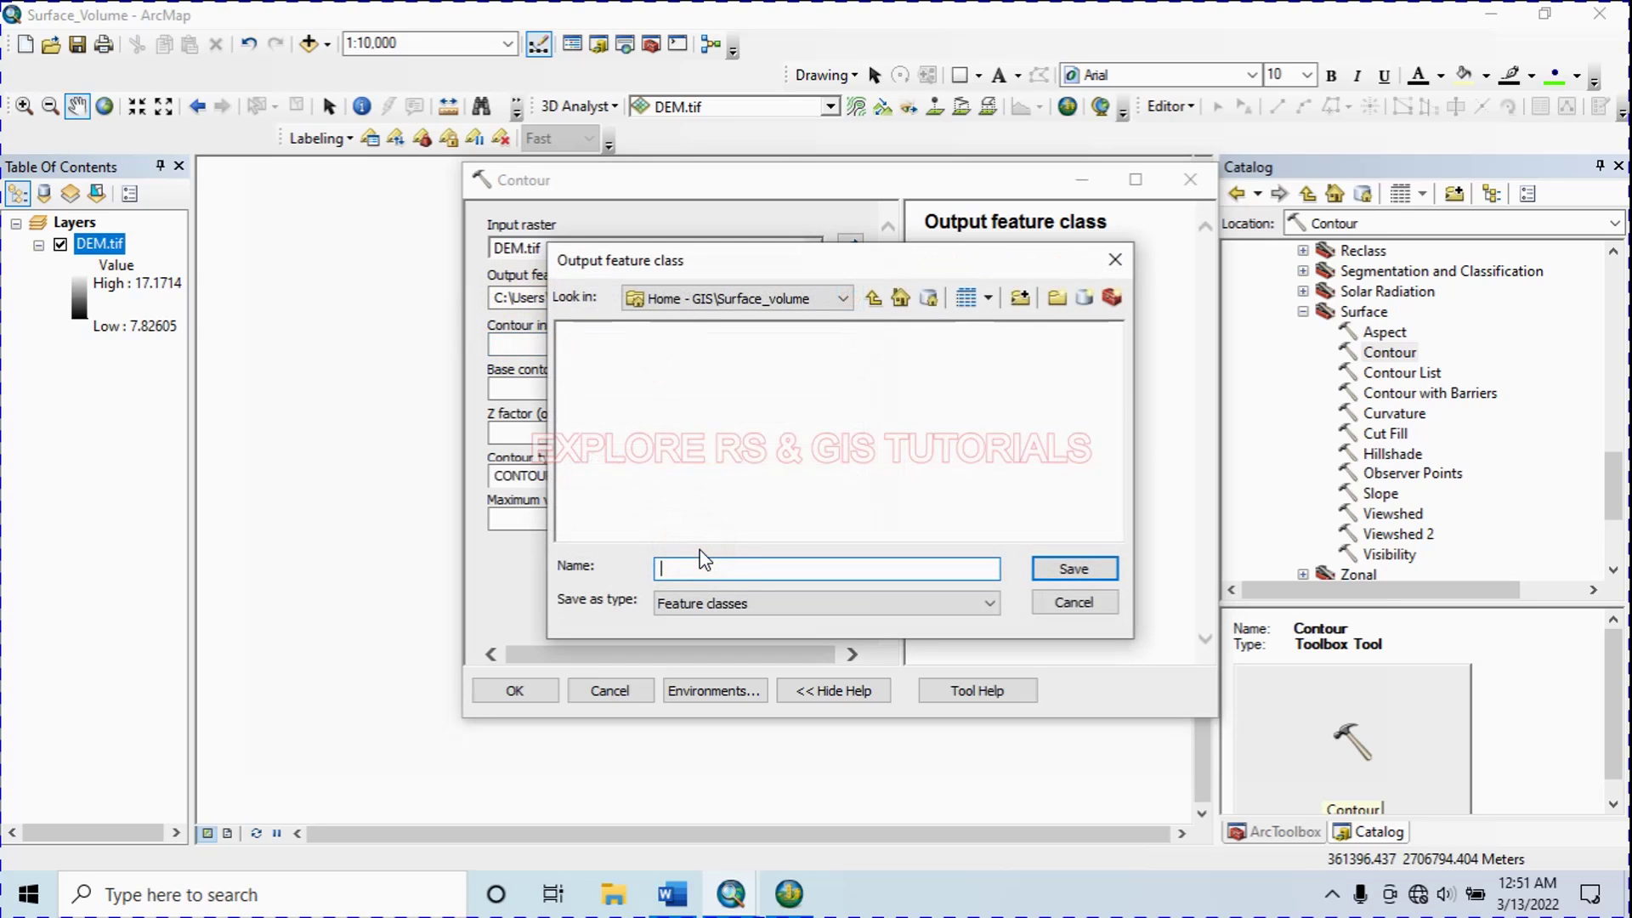
{"action": "left_click", "coordinate": [1061, 568]}
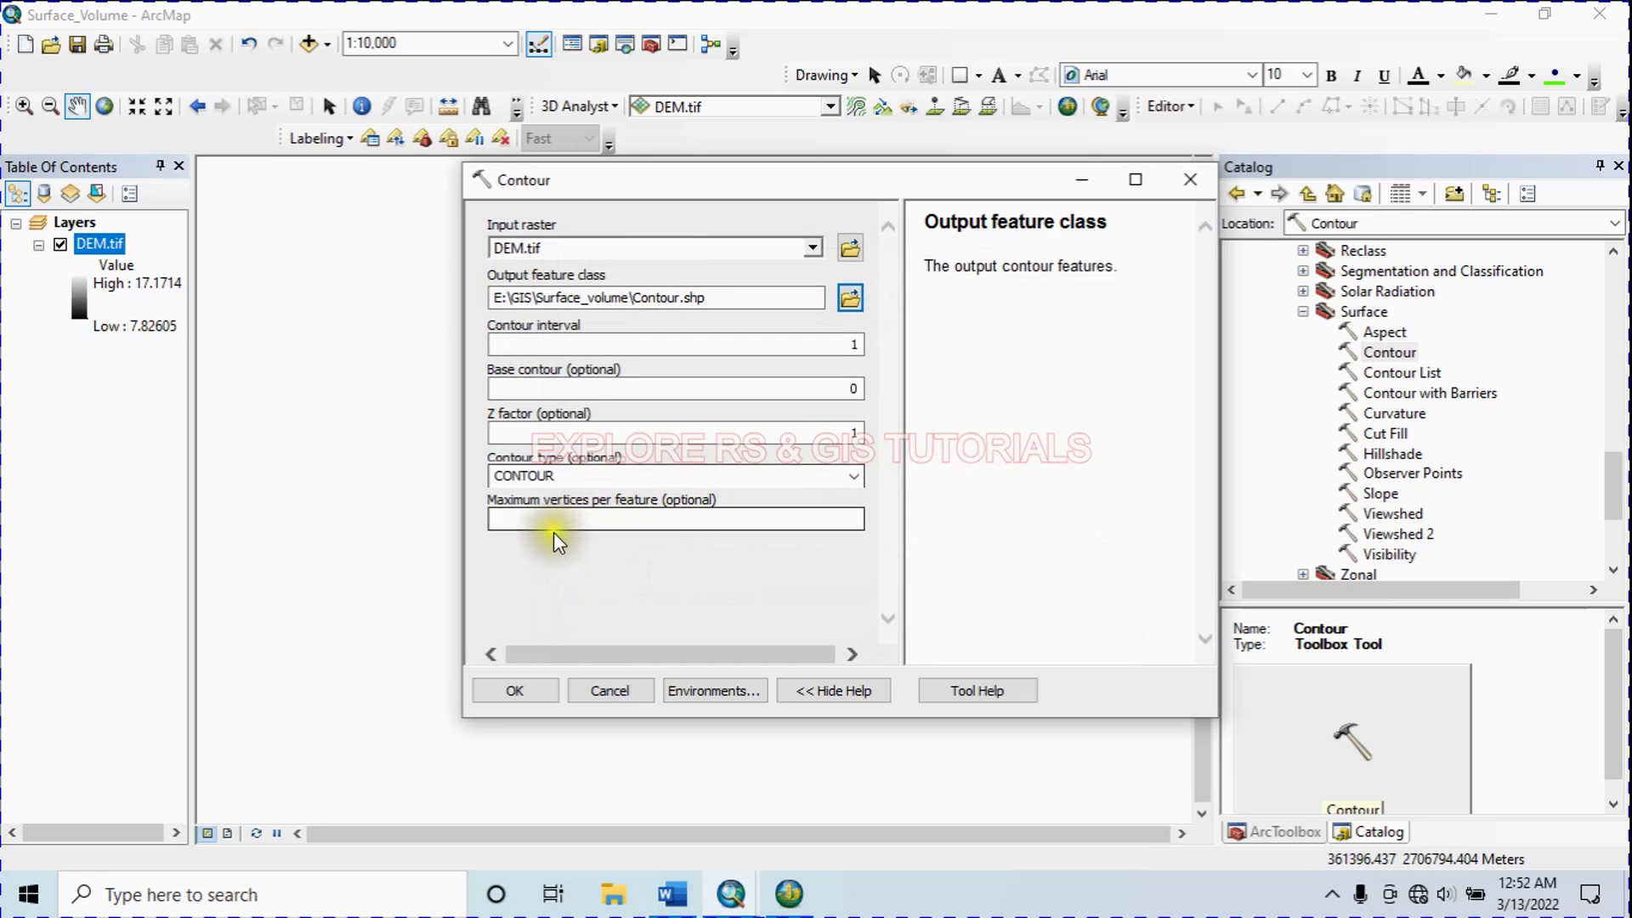
{"action": "left_click", "coordinate": [518, 691]}
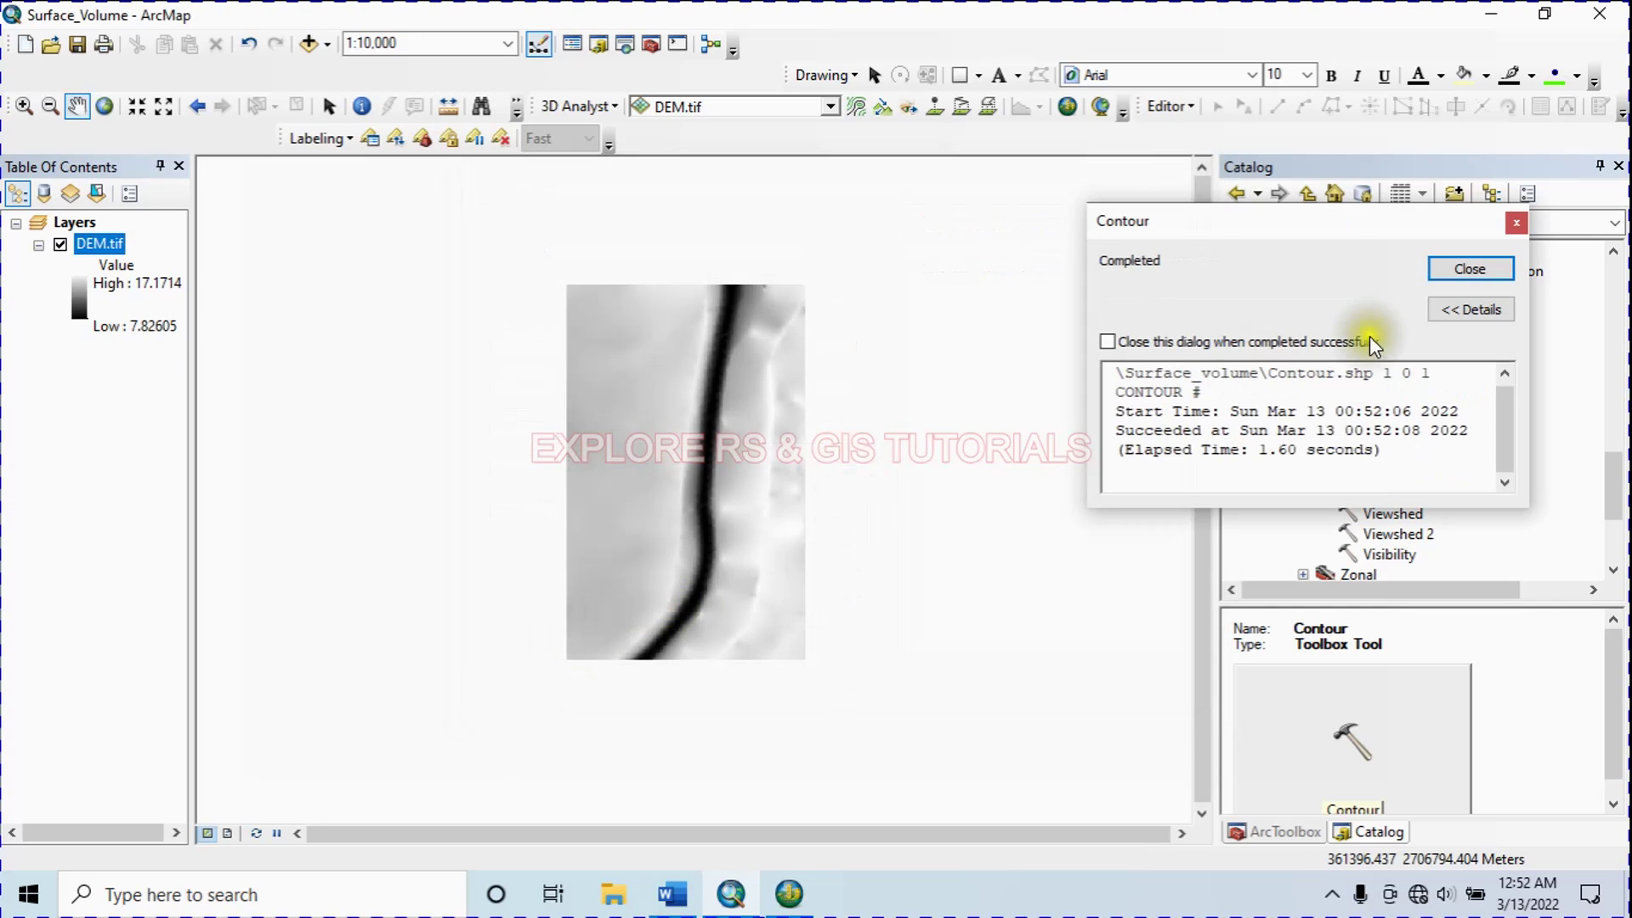
- Recolour DEM.tif with a red-yellow-blue ramp so high ground is red and the channel blue
{"action": "left_click", "coordinate": [1469, 269]}
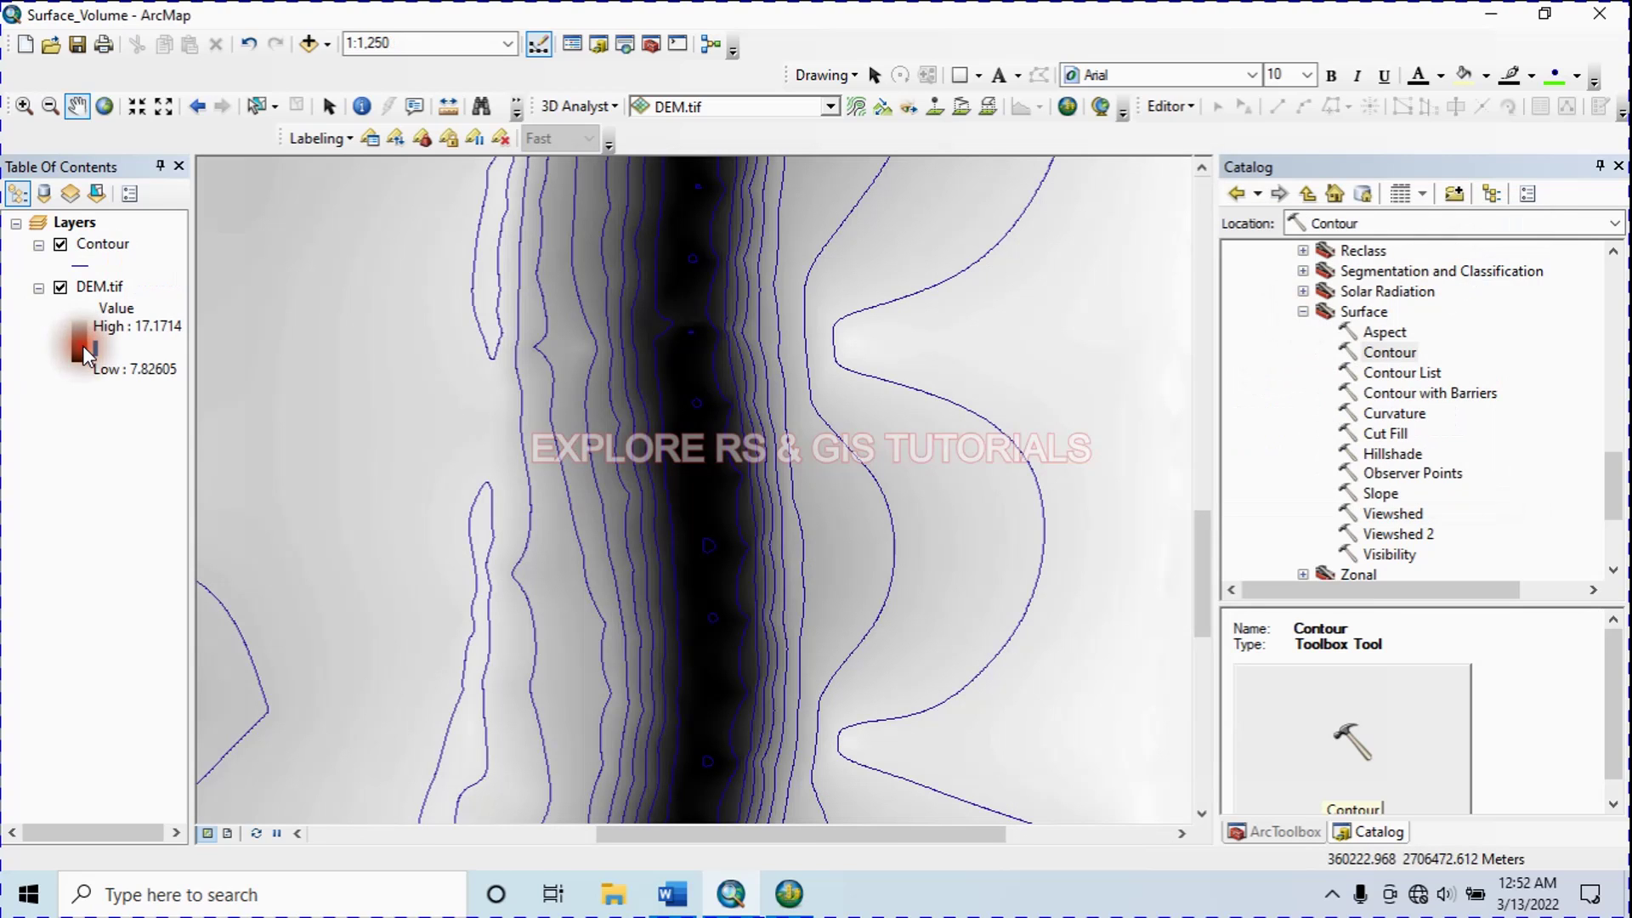
{"action": "left_click", "coordinate": [76, 345]}
{"action": "left_click", "coordinate": [213, 468]}
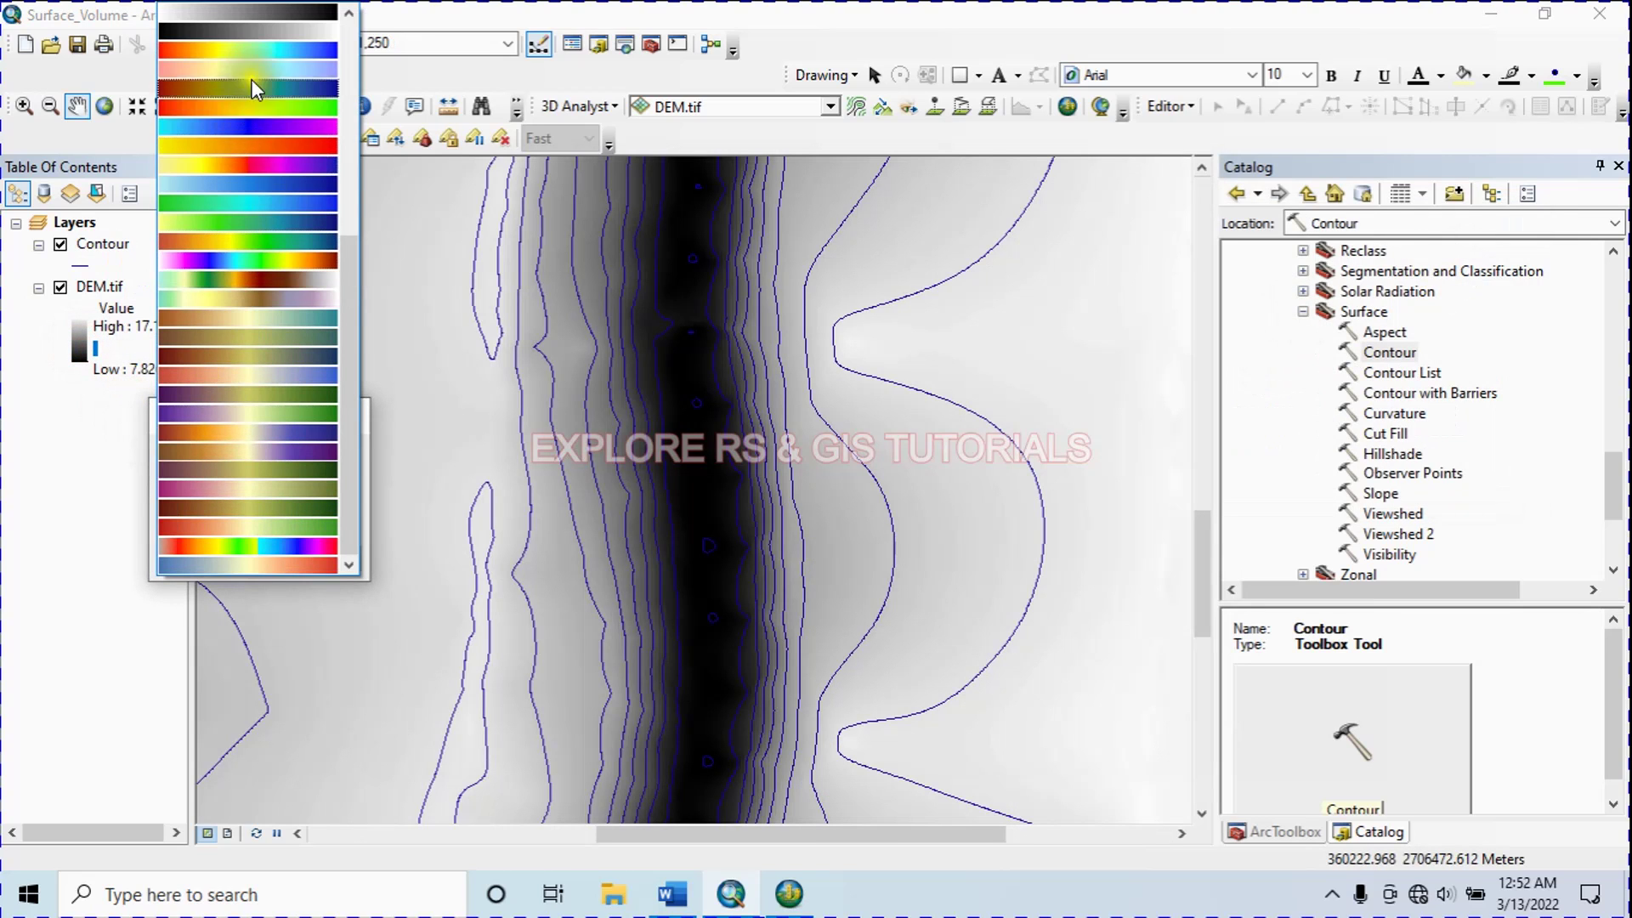
{"action": "left_click", "coordinate": [254, 52]}
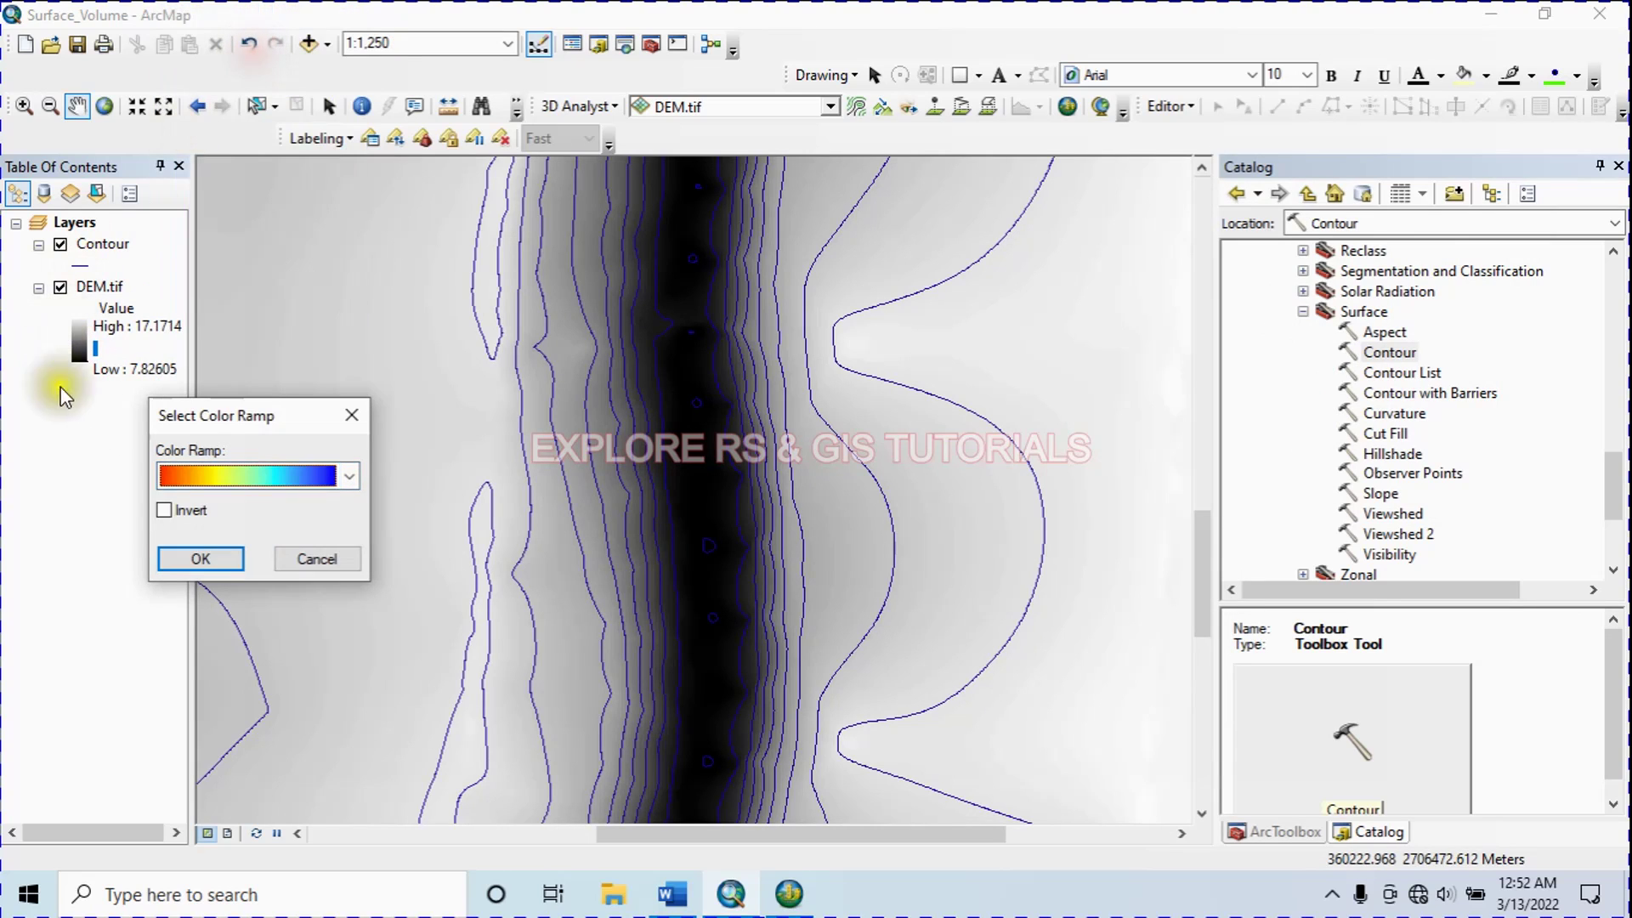
{"action": "left_click", "coordinate": [204, 558]}
- Identify a contour line, which reports an elevation of 13
{"action": "scroll", "coordinate": [720, 553], "scroll_direction": "up", "scroll_amount": 2}
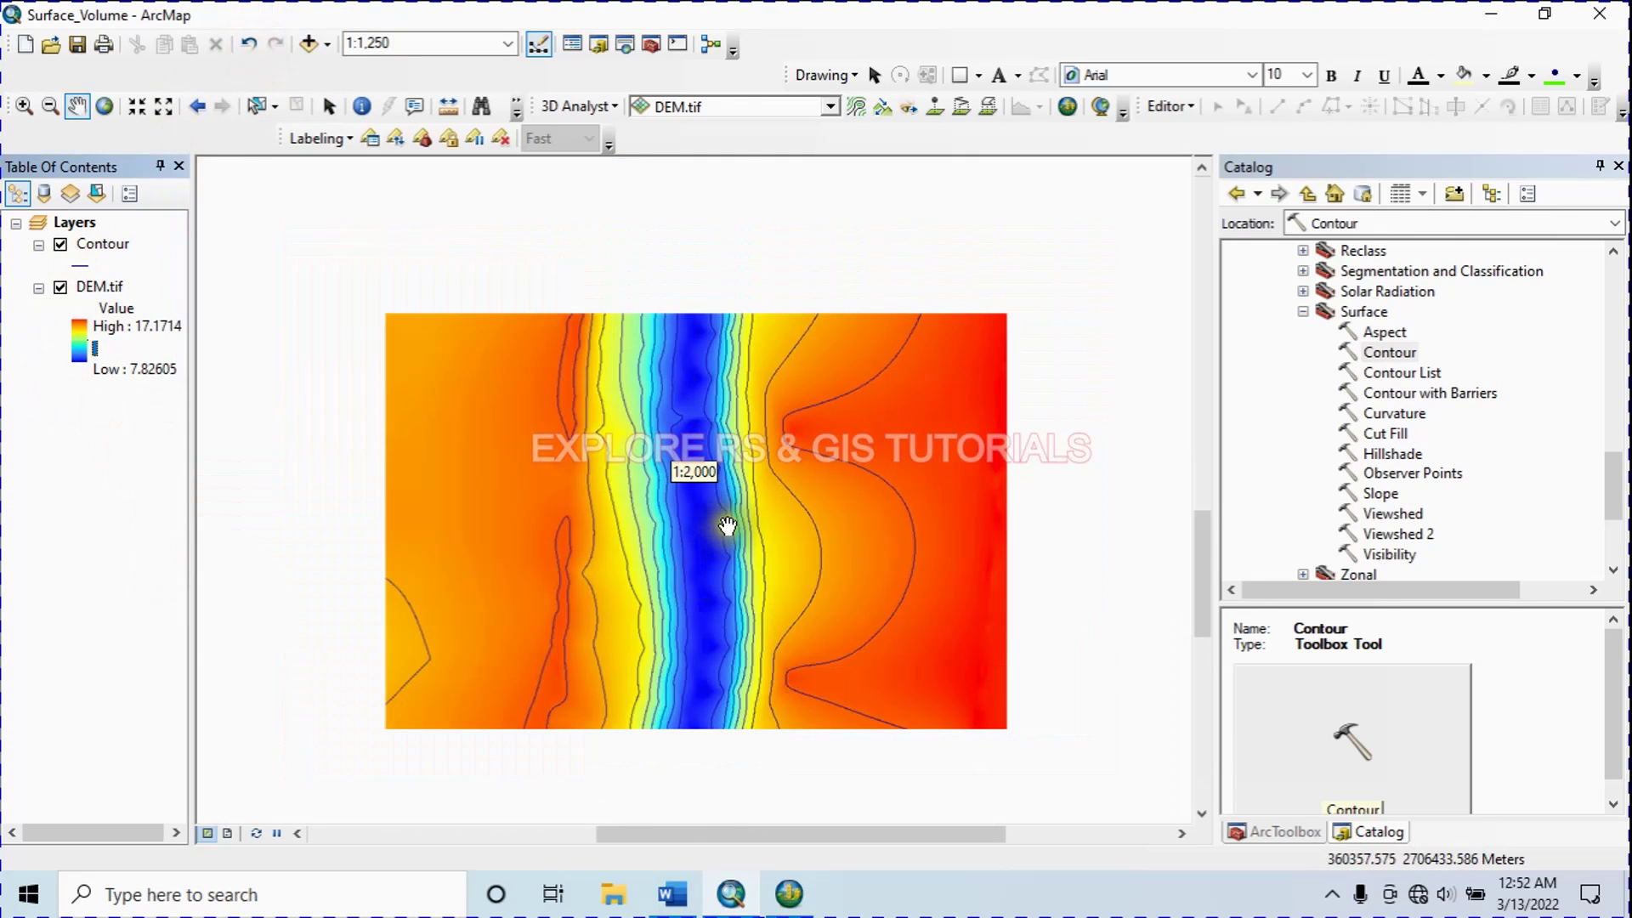
{"action": "scroll", "coordinate": [696, 507], "scroll_direction": "up", "scroll_amount": 1}
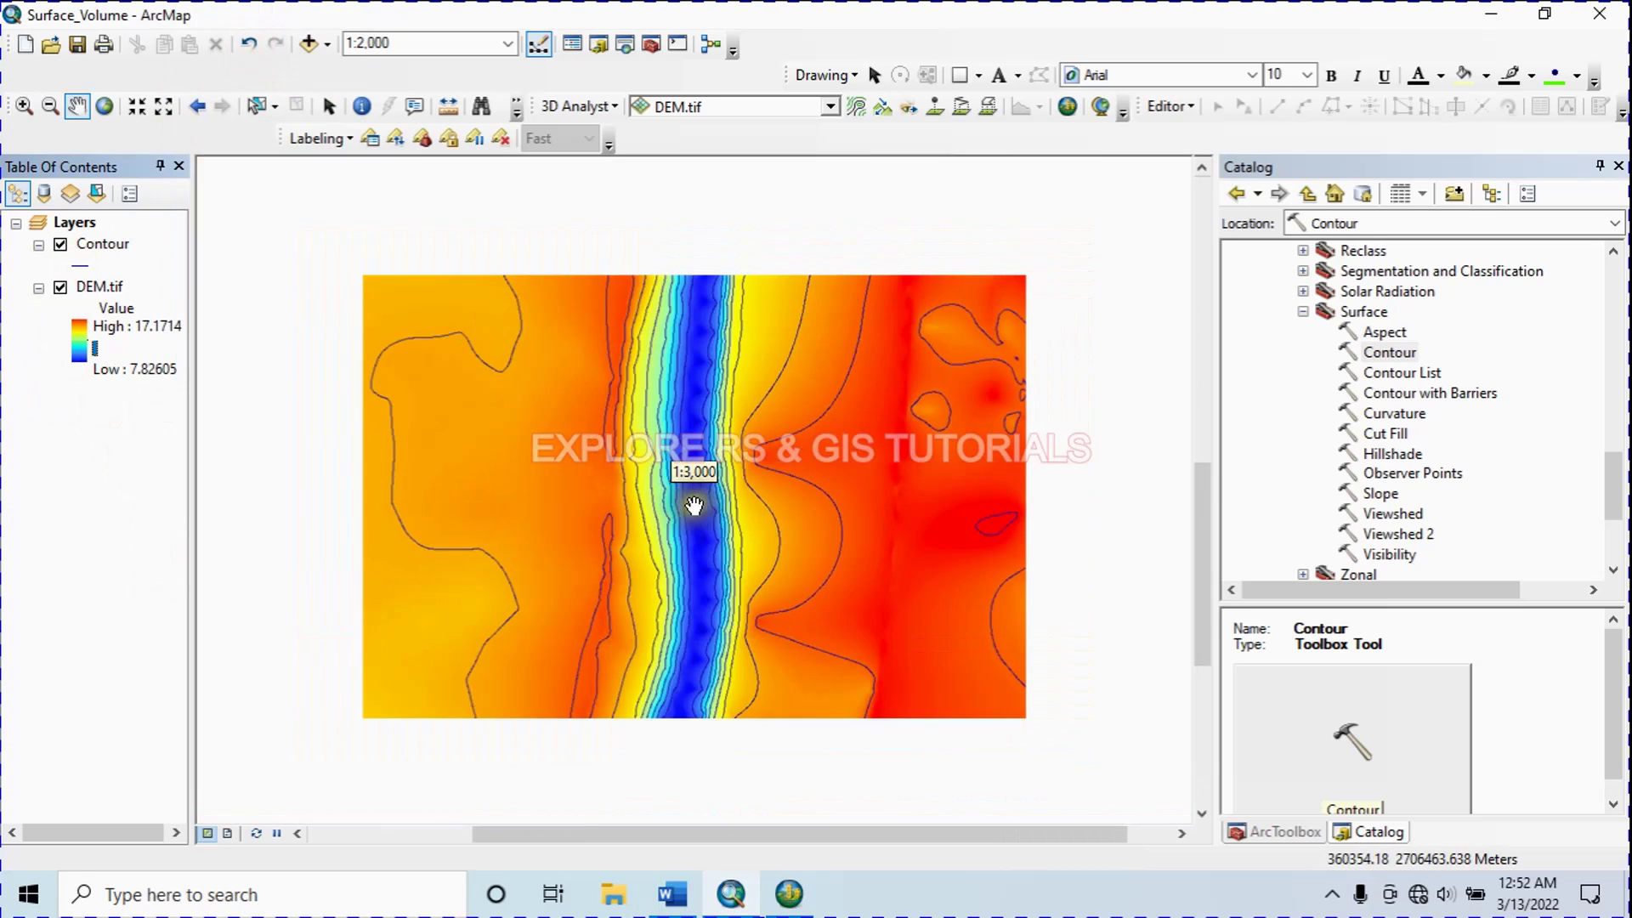
{"action": "scroll", "coordinate": [685, 506], "scroll_direction": "down", "scroll_amount": 4}
{"action": "left_click", "coordinate": [618, 557]}
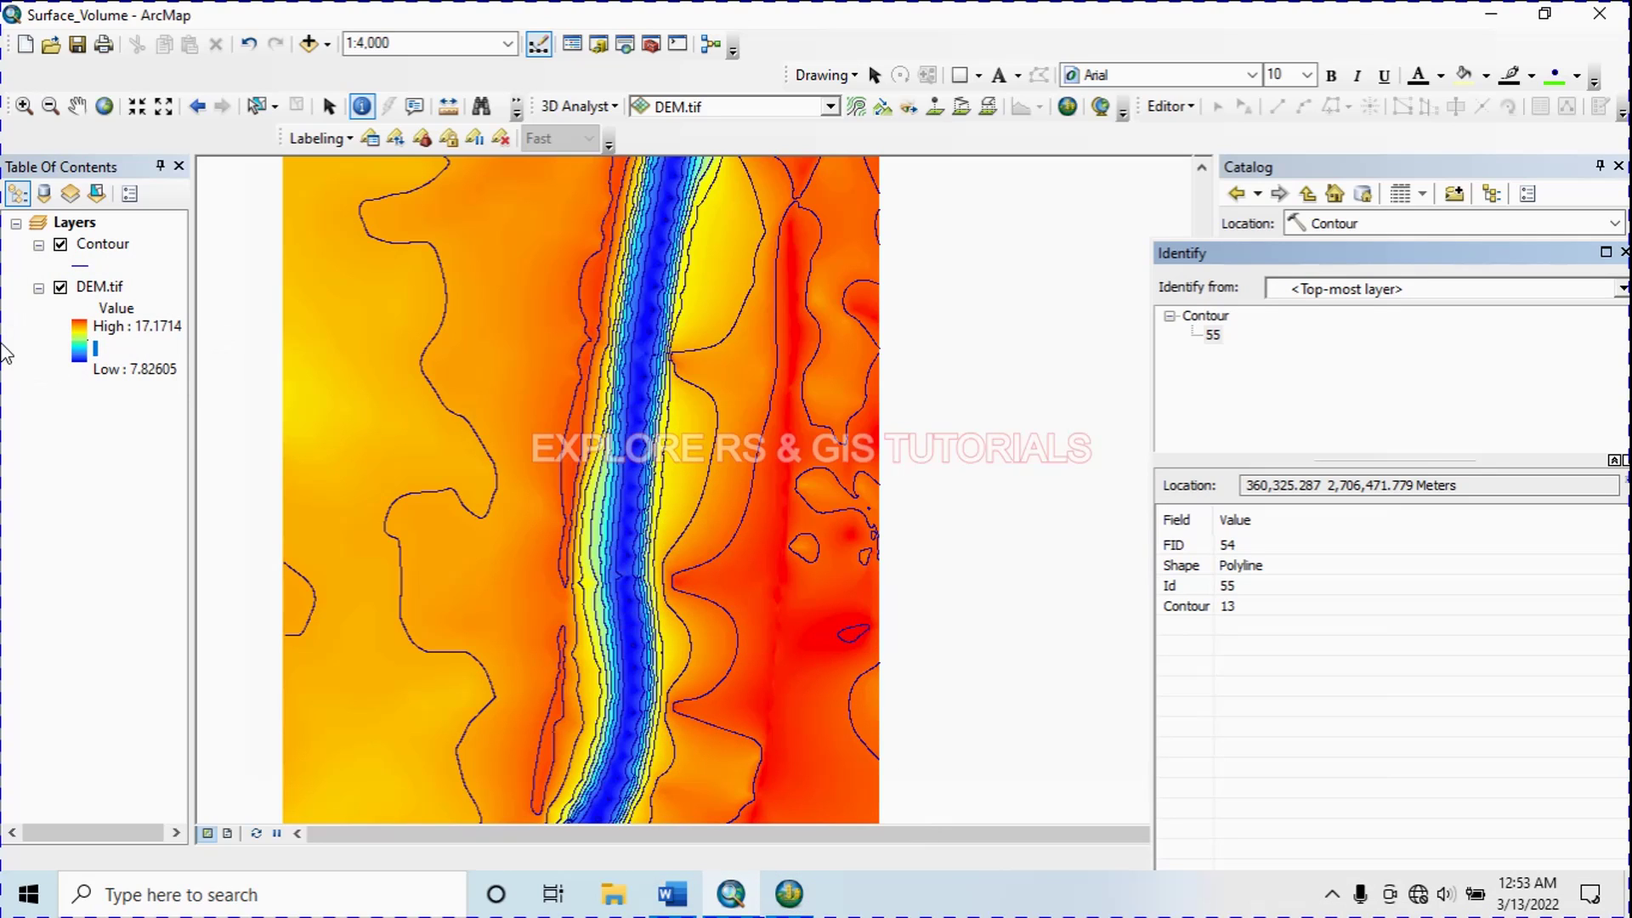
- Hide the Contour layer and draw a polygon graphic around the river channel on the DEM
{"action": "left_click", "coordinate": [59, 243]}
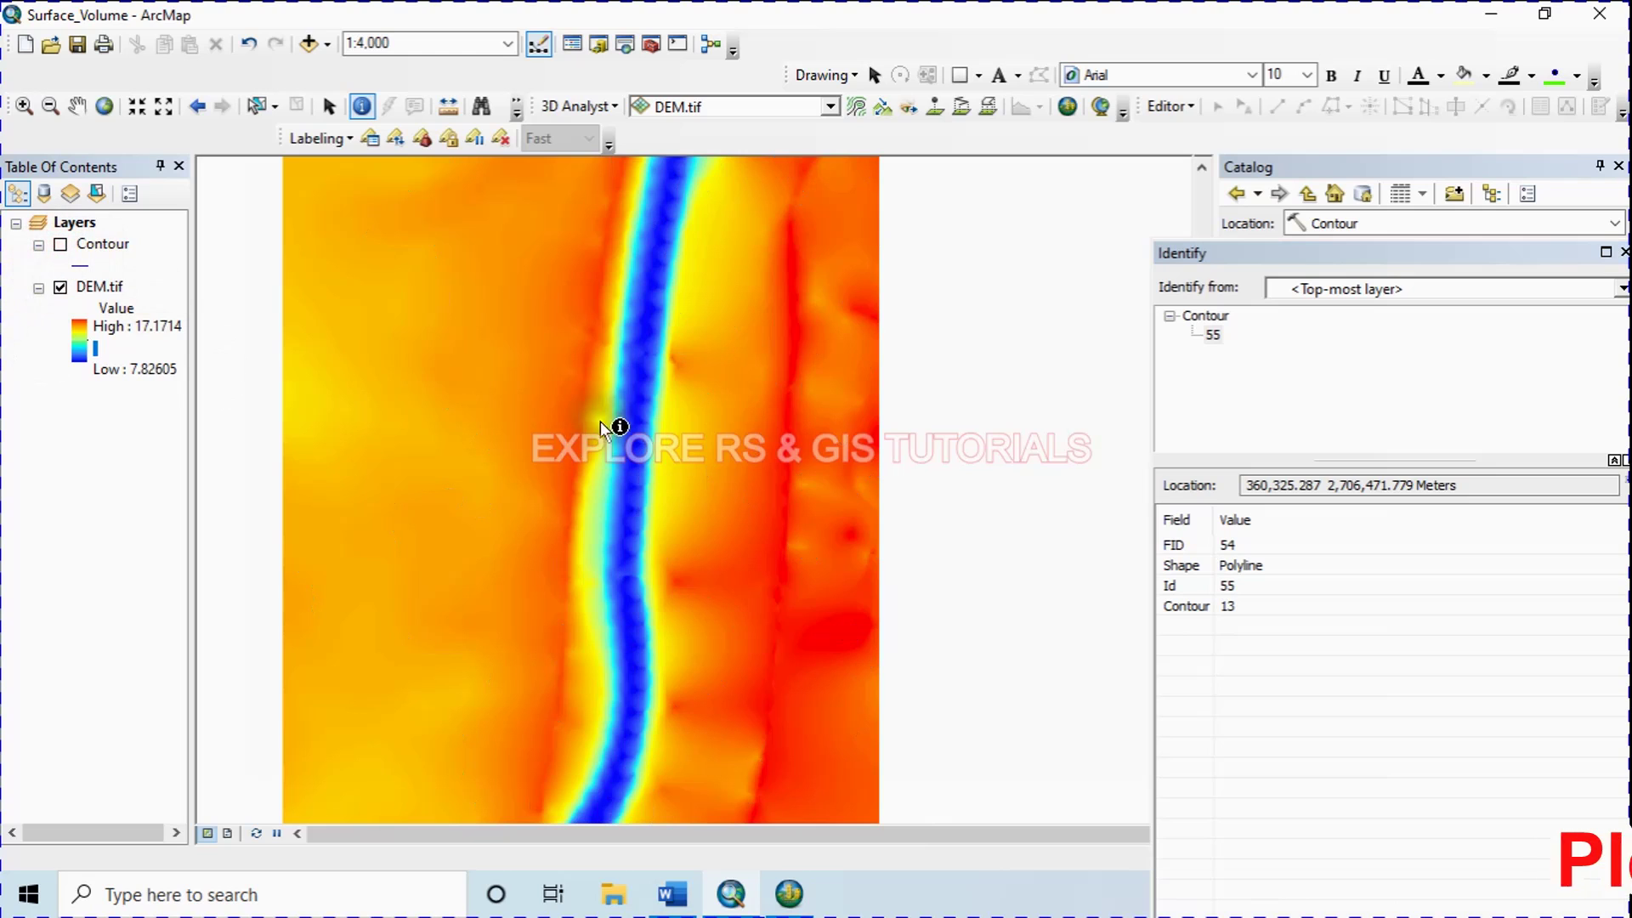
{"action": "scroll", "coordinate": [522, 603], "scroll_direction": "up", "scroll_amount": 1}
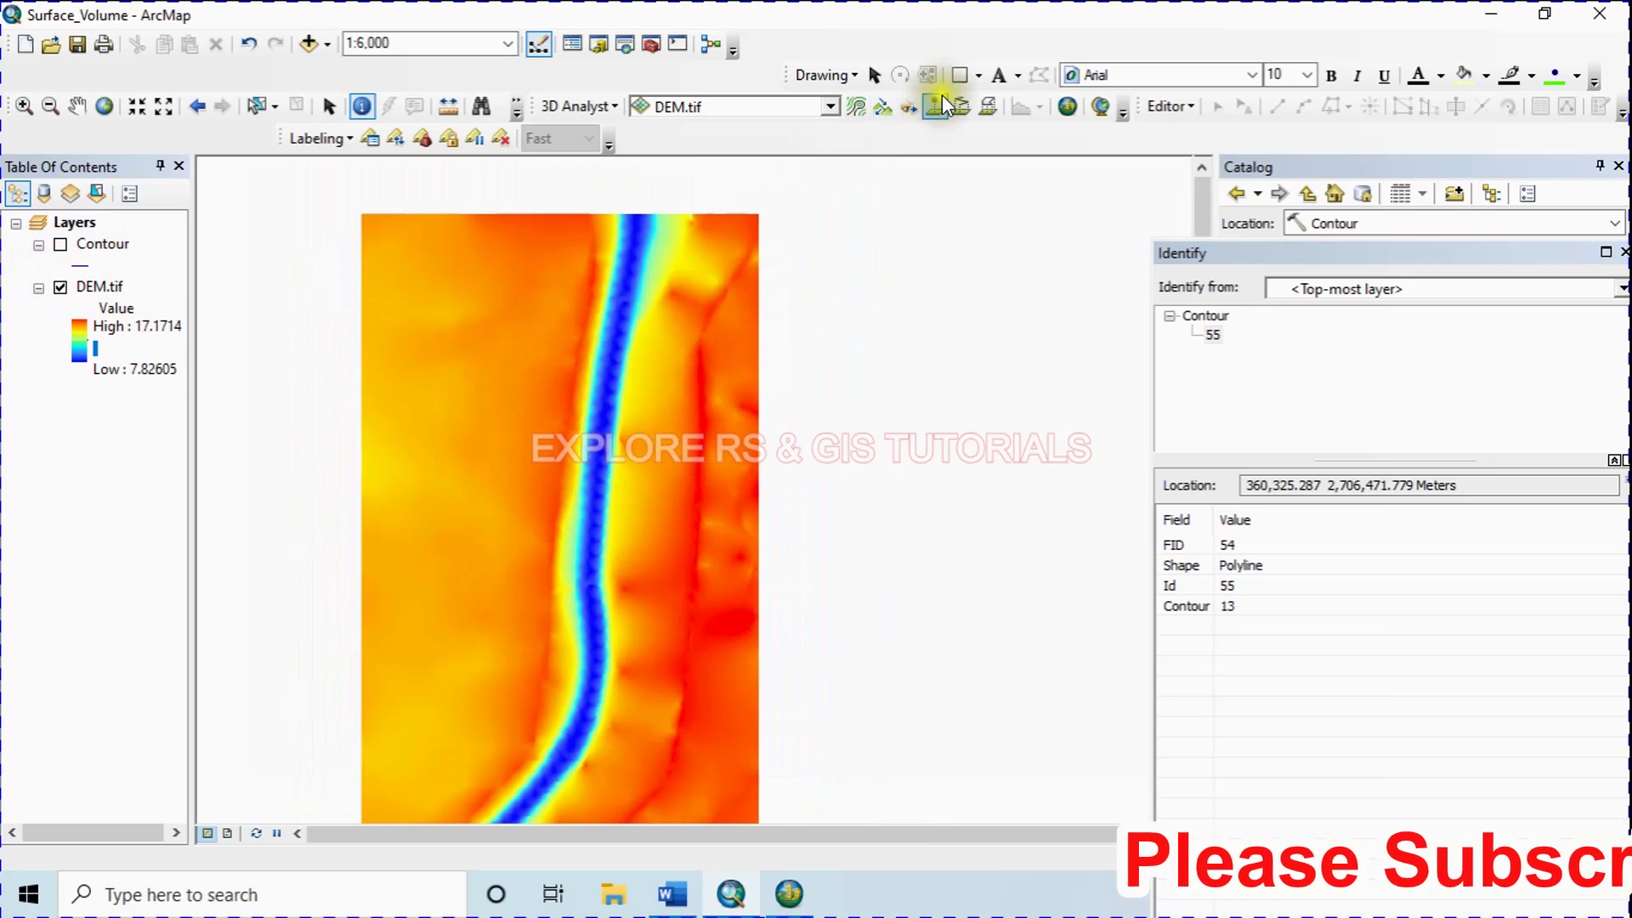
{"action": "left_click", "coordinate": [978, 75]}
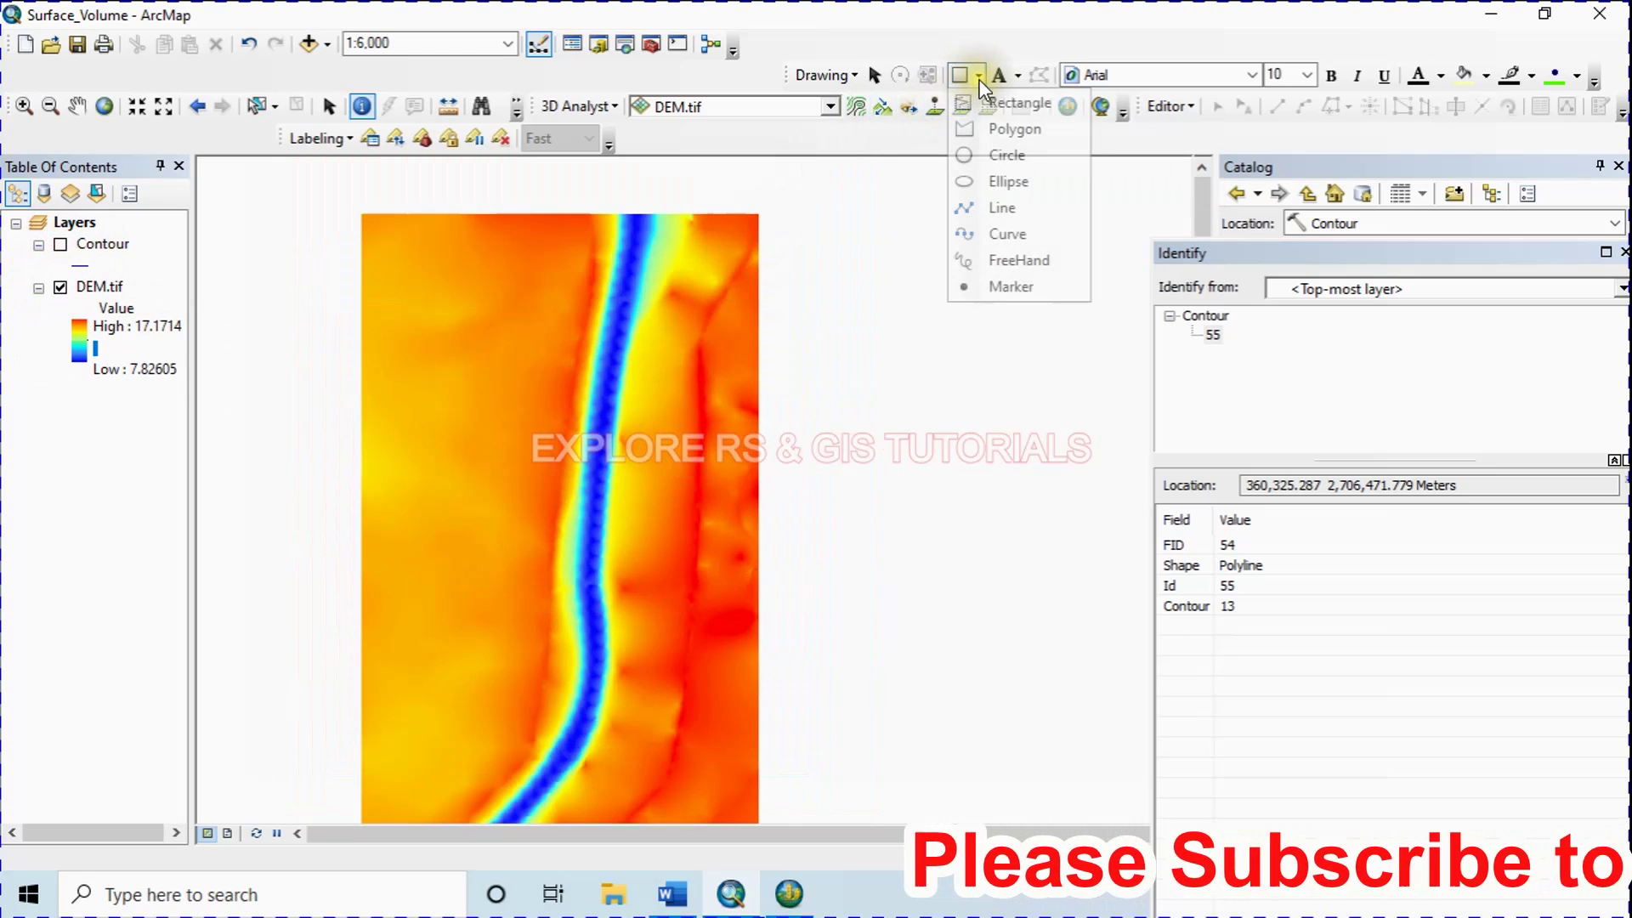
{"action": "left_click", "coordinate": [1006, 128]}
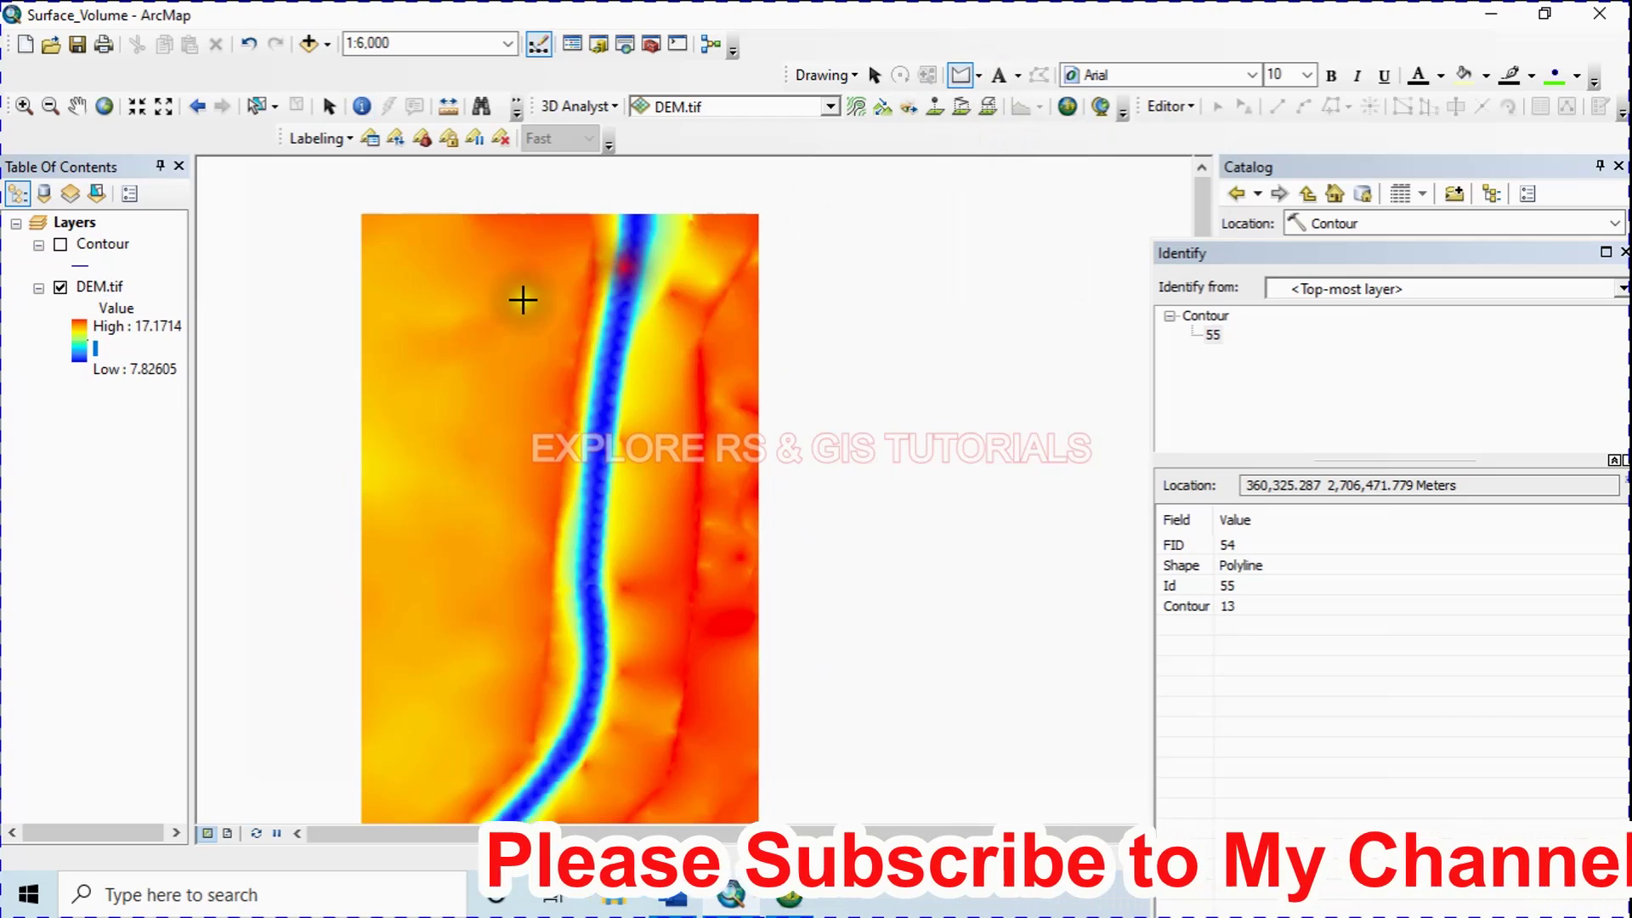
{"action": "left_click", "coordinate": [612, 217]}
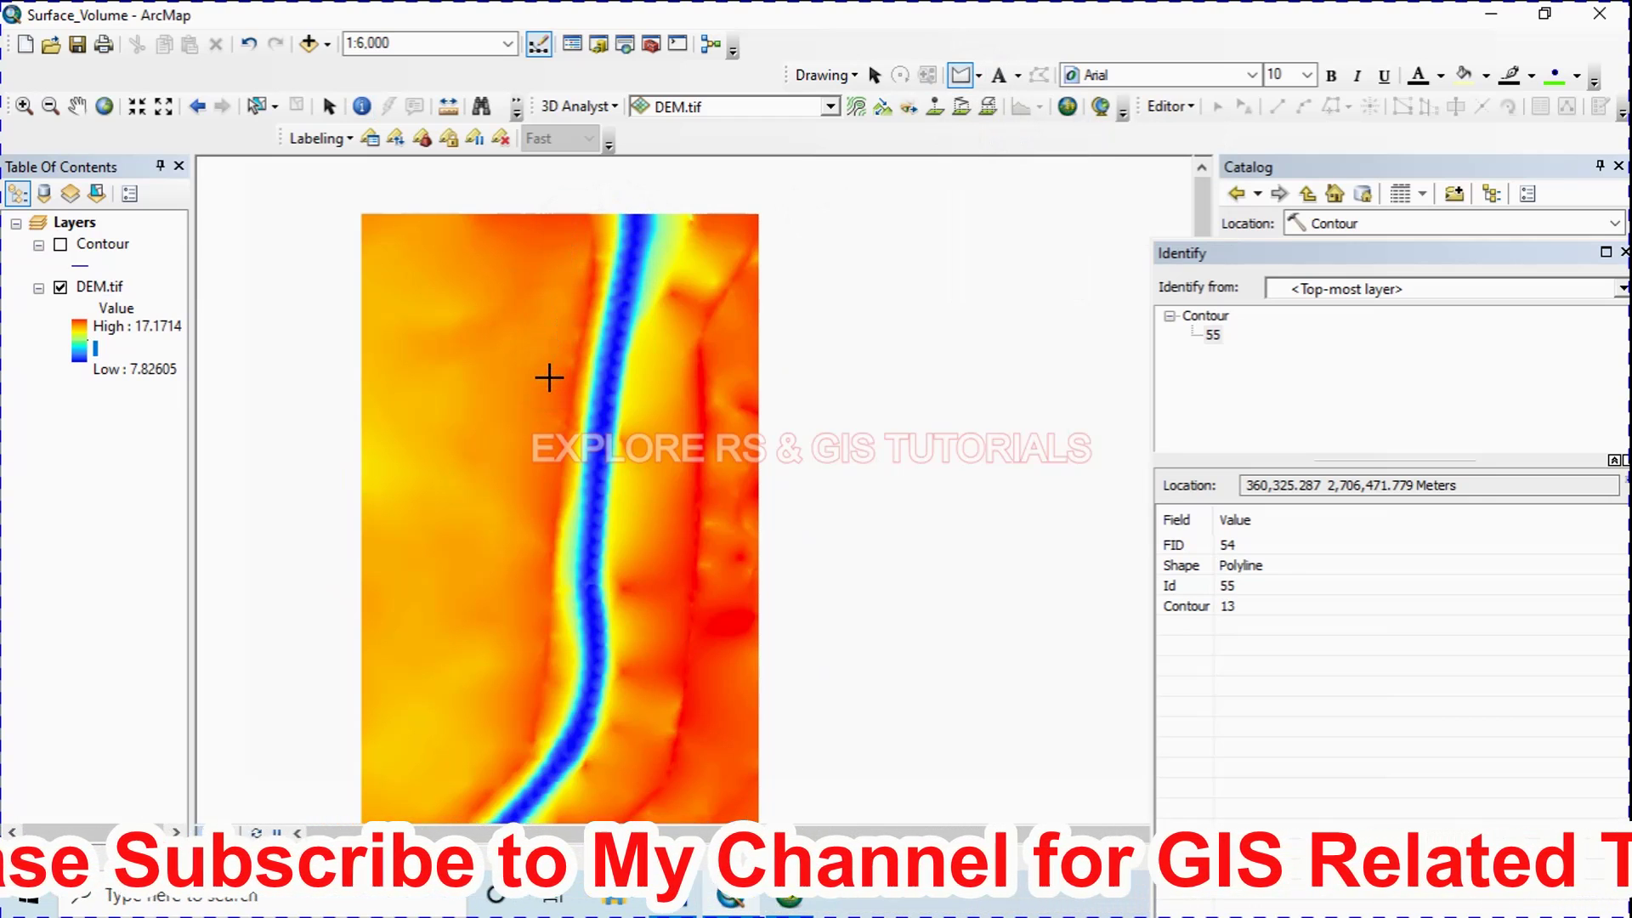
{"action": "left_click", "coordinate": [518, 603]}
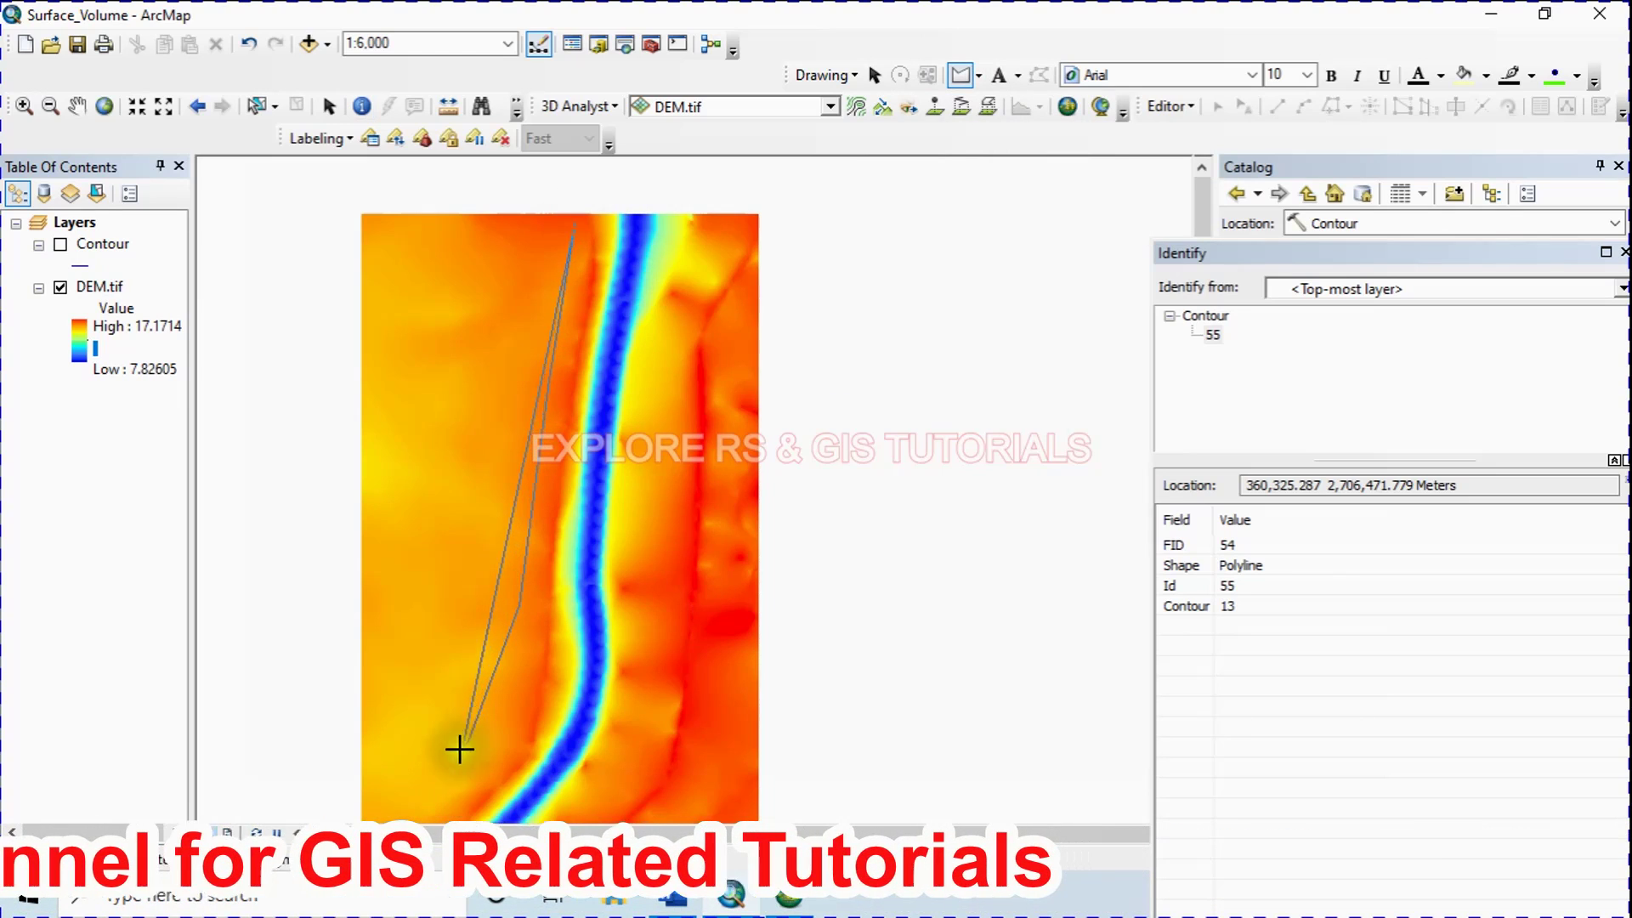
{"action": "scroll", "coordinate": [670, 379], "scroll_direction": "up", "scroll_amount": 1}
{"action": "double_click", "coordinate": [670, 379]}
{"action": "scroll", "coordinate": [778, 310], "scroll_direction": "down", "scroll_amount": 2}
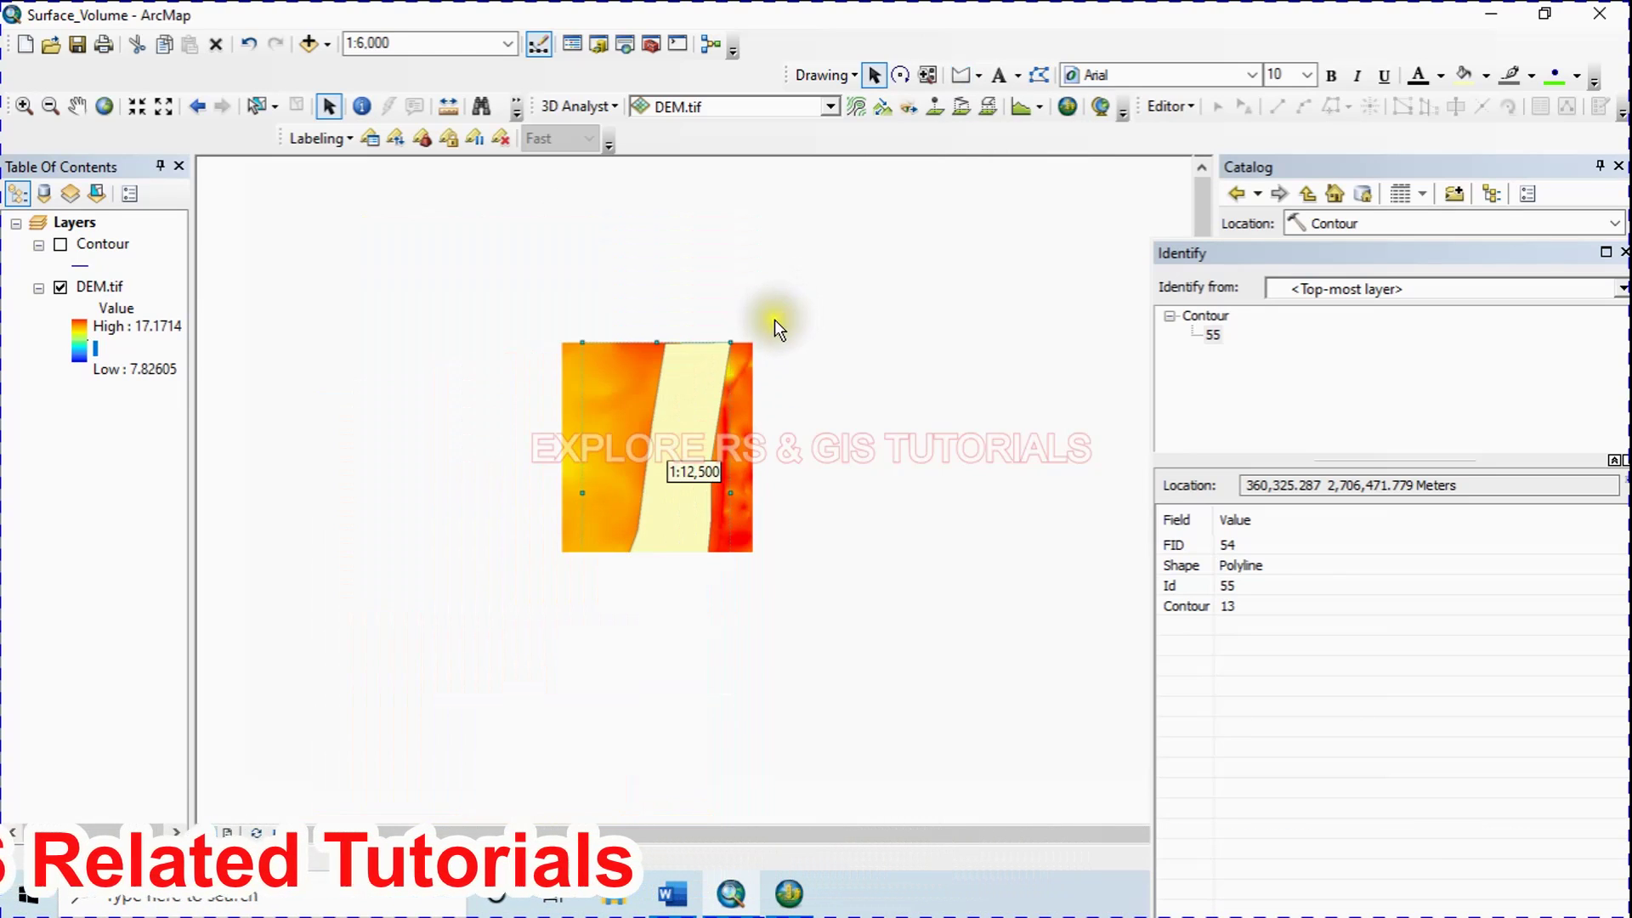
- Convert the drawn graphic to a Water_Surface shapefile and add it to the map
{"action": "left_click", "coordinate": [804, 78]}
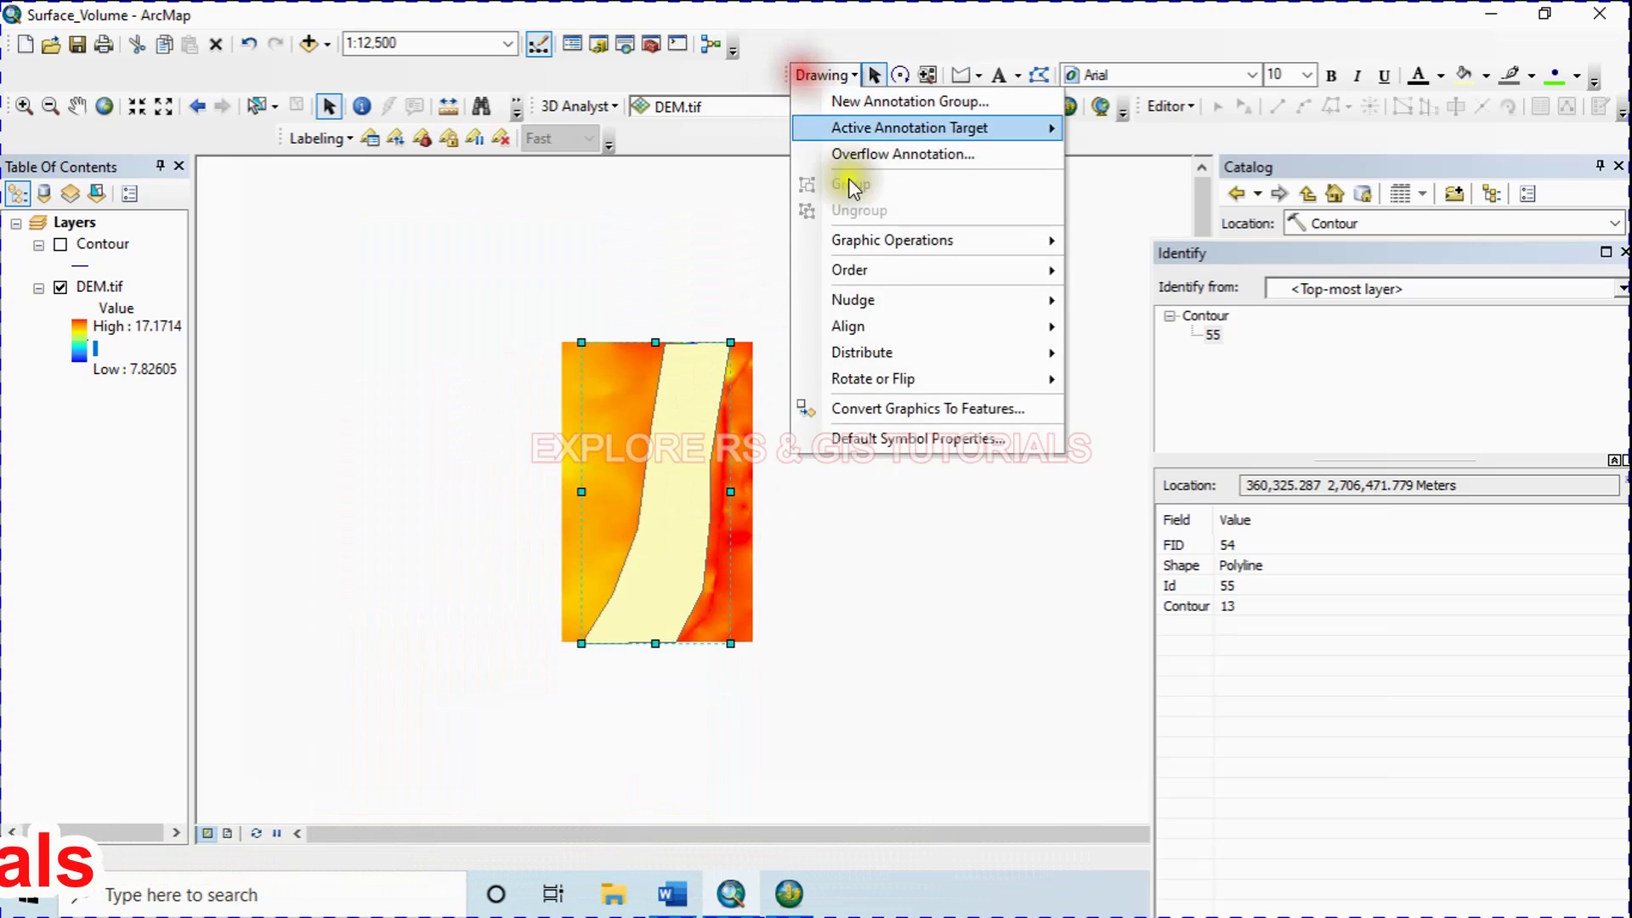
{"action": "left_click", "coordinate": [914, 412]}
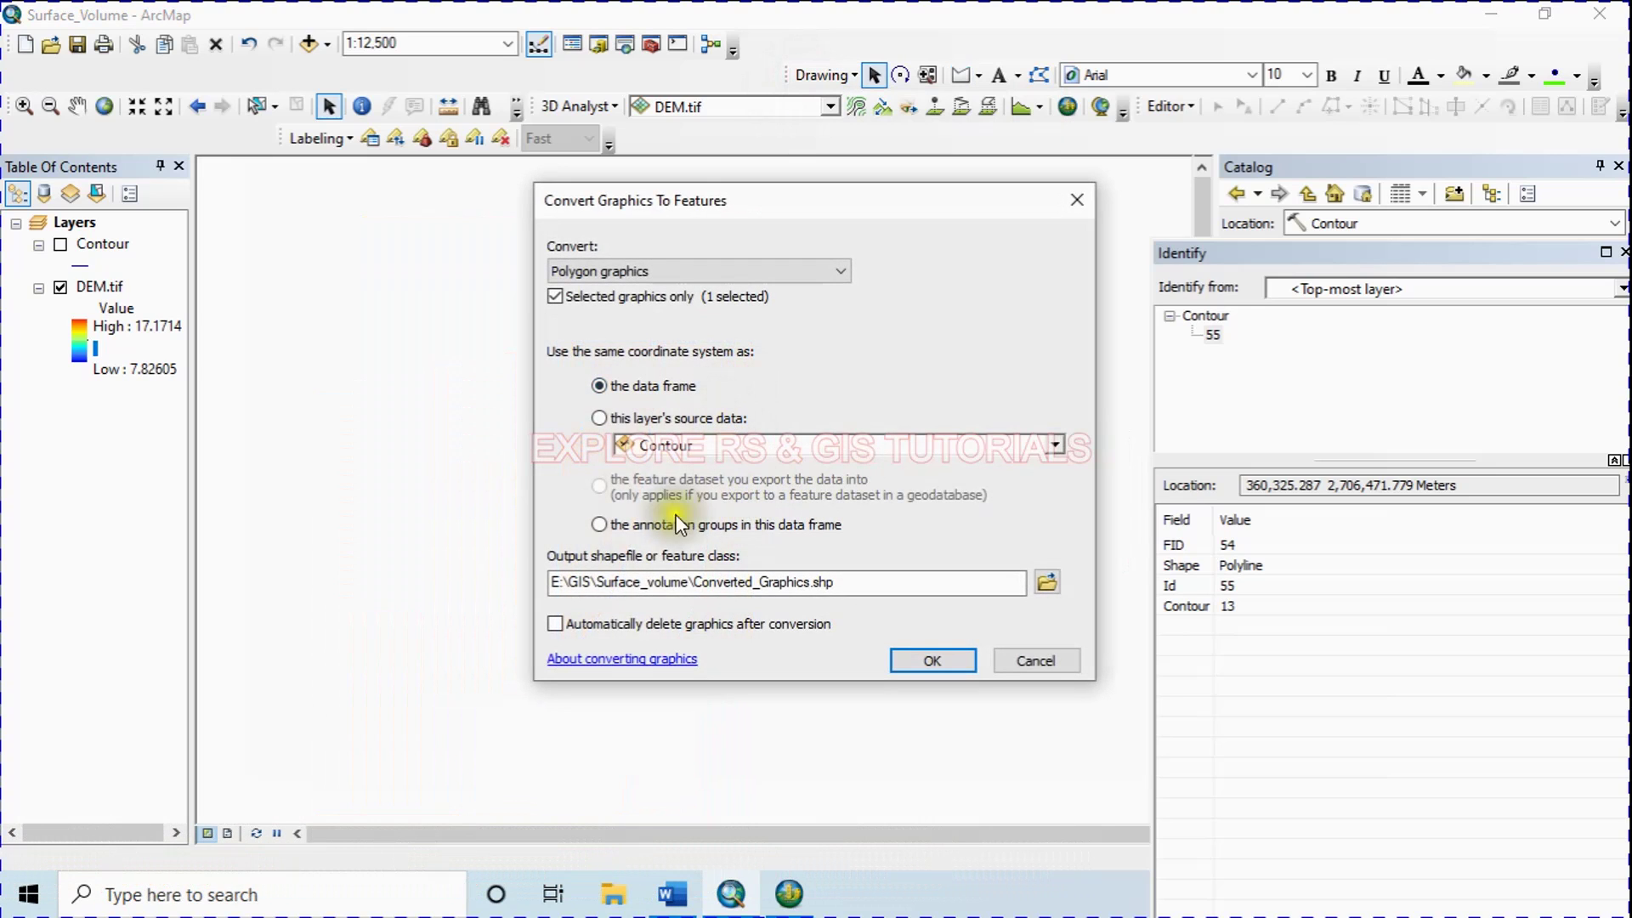
{"action": "double_click", "coordinate": [840, 584]}
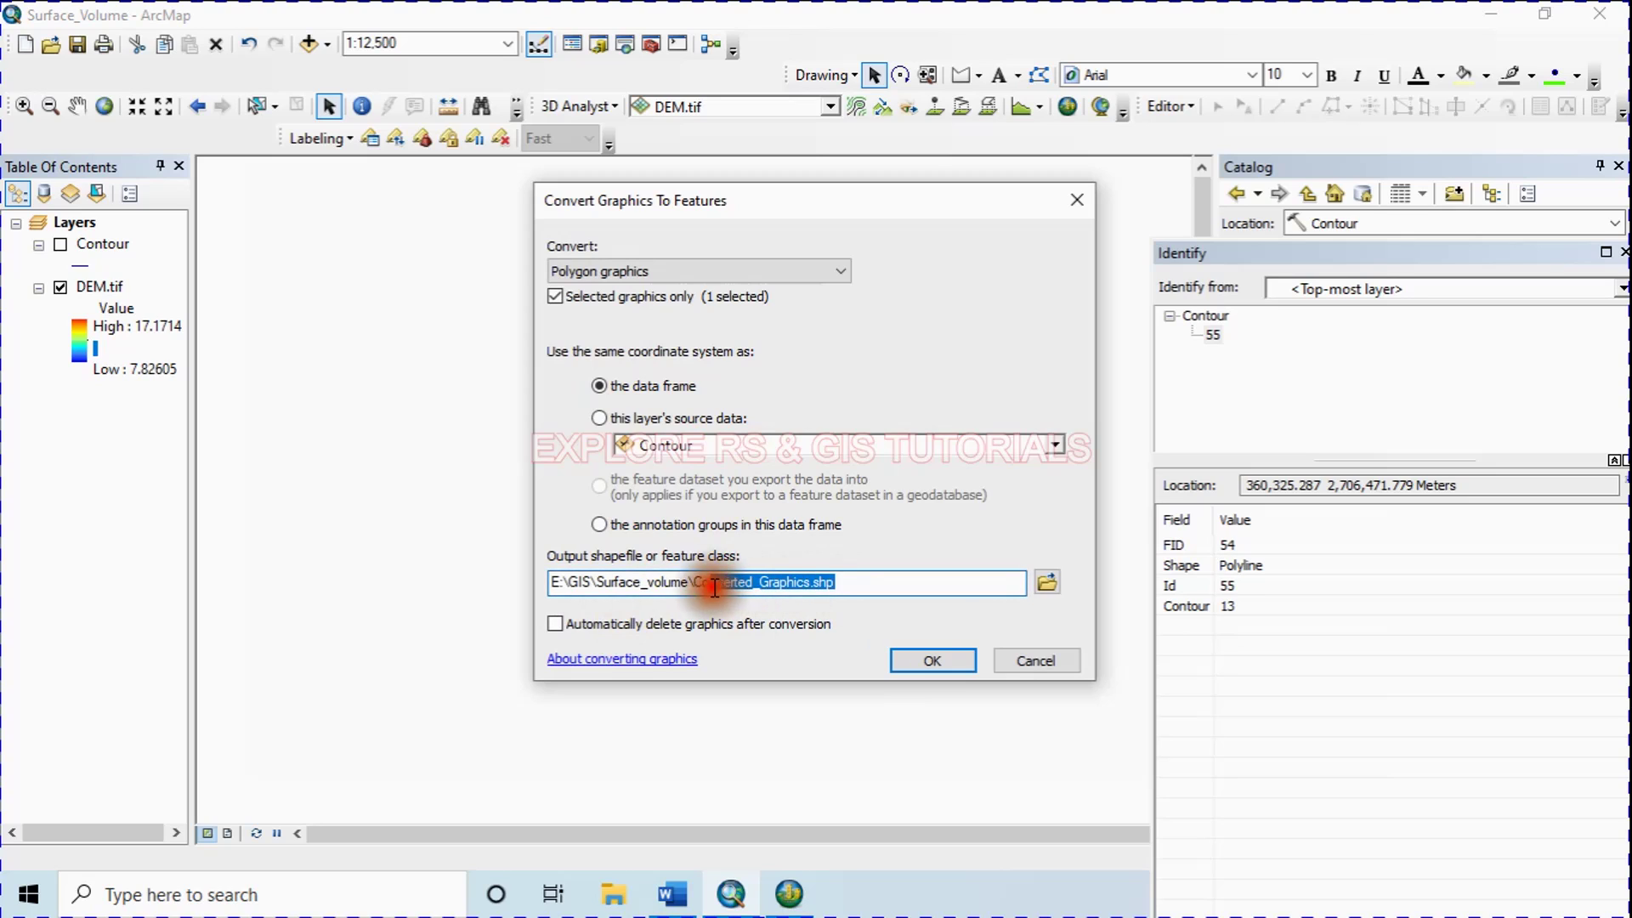
{"action": "type", "text": "Water_Surface"}
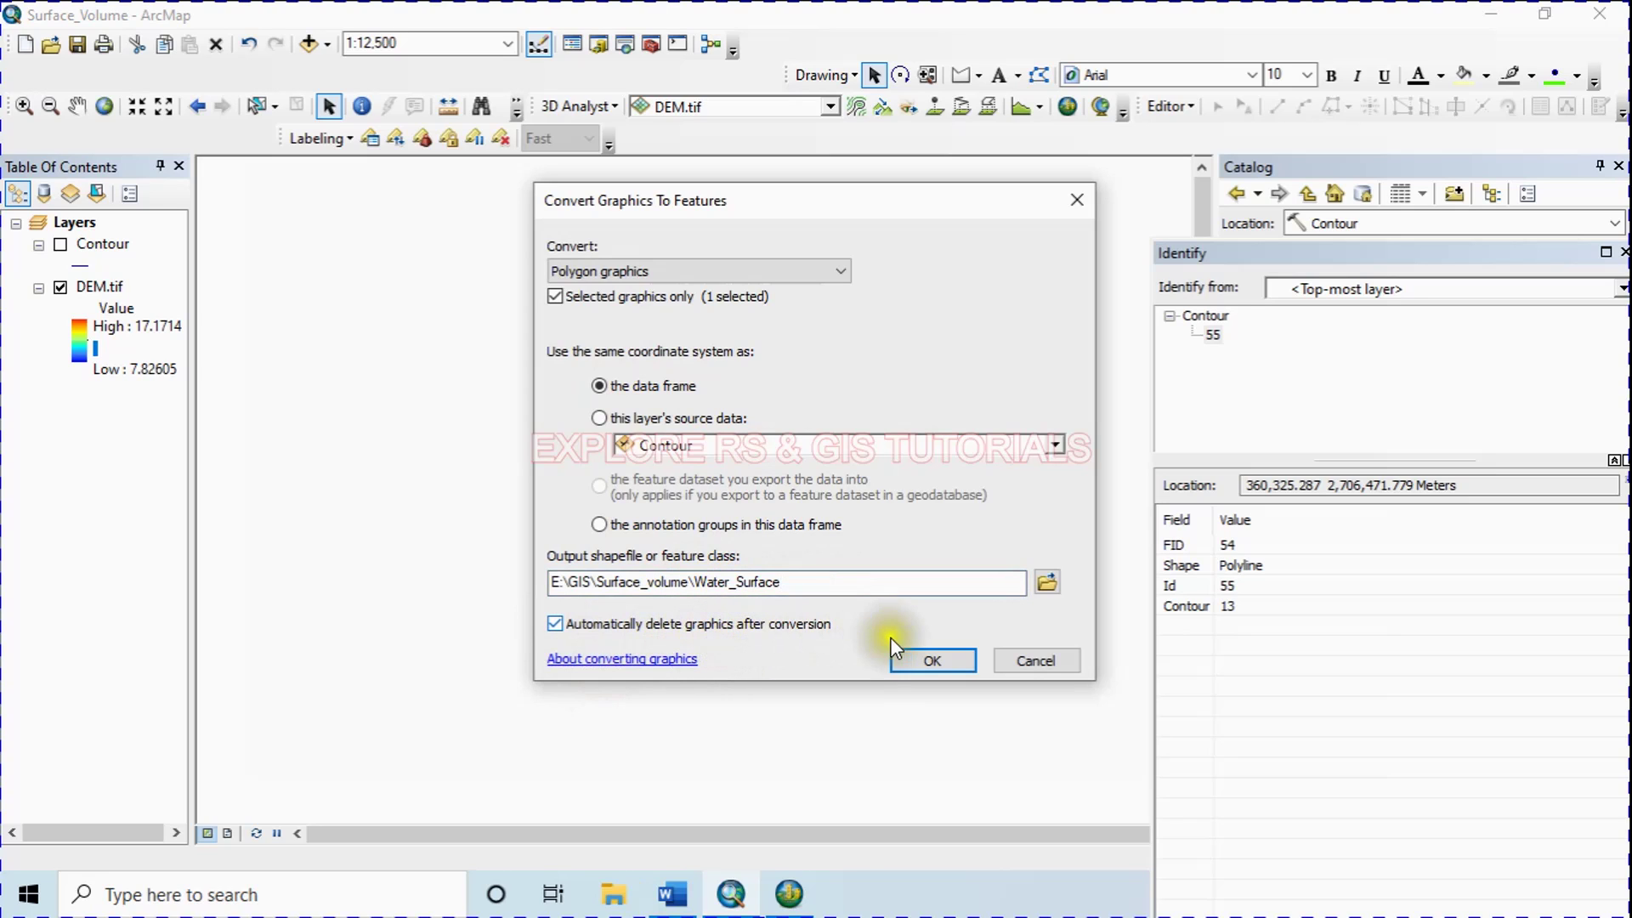
{"action": "left_click", "coordinate": [927, 662]}
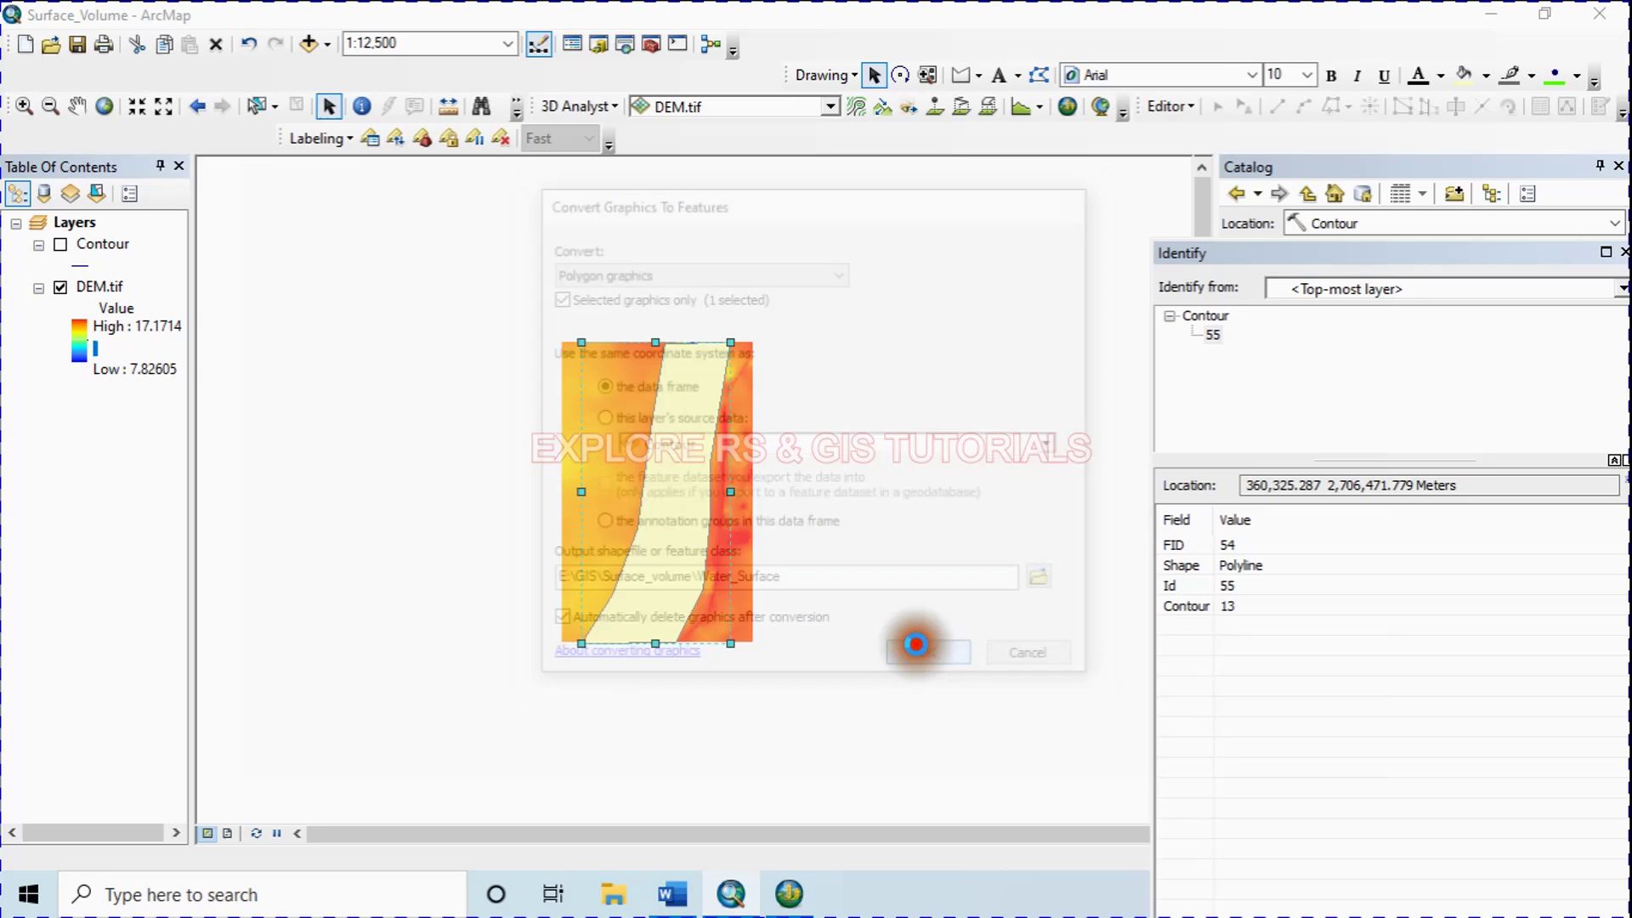
{"action": "left_click", "coordinate": [896, 521]}
- Give Water_Surface a 10% Crosshatch fill, then bring up ArcScene's Add Data dialog
{"action": "left_click", "coordinate": [81, 309]}
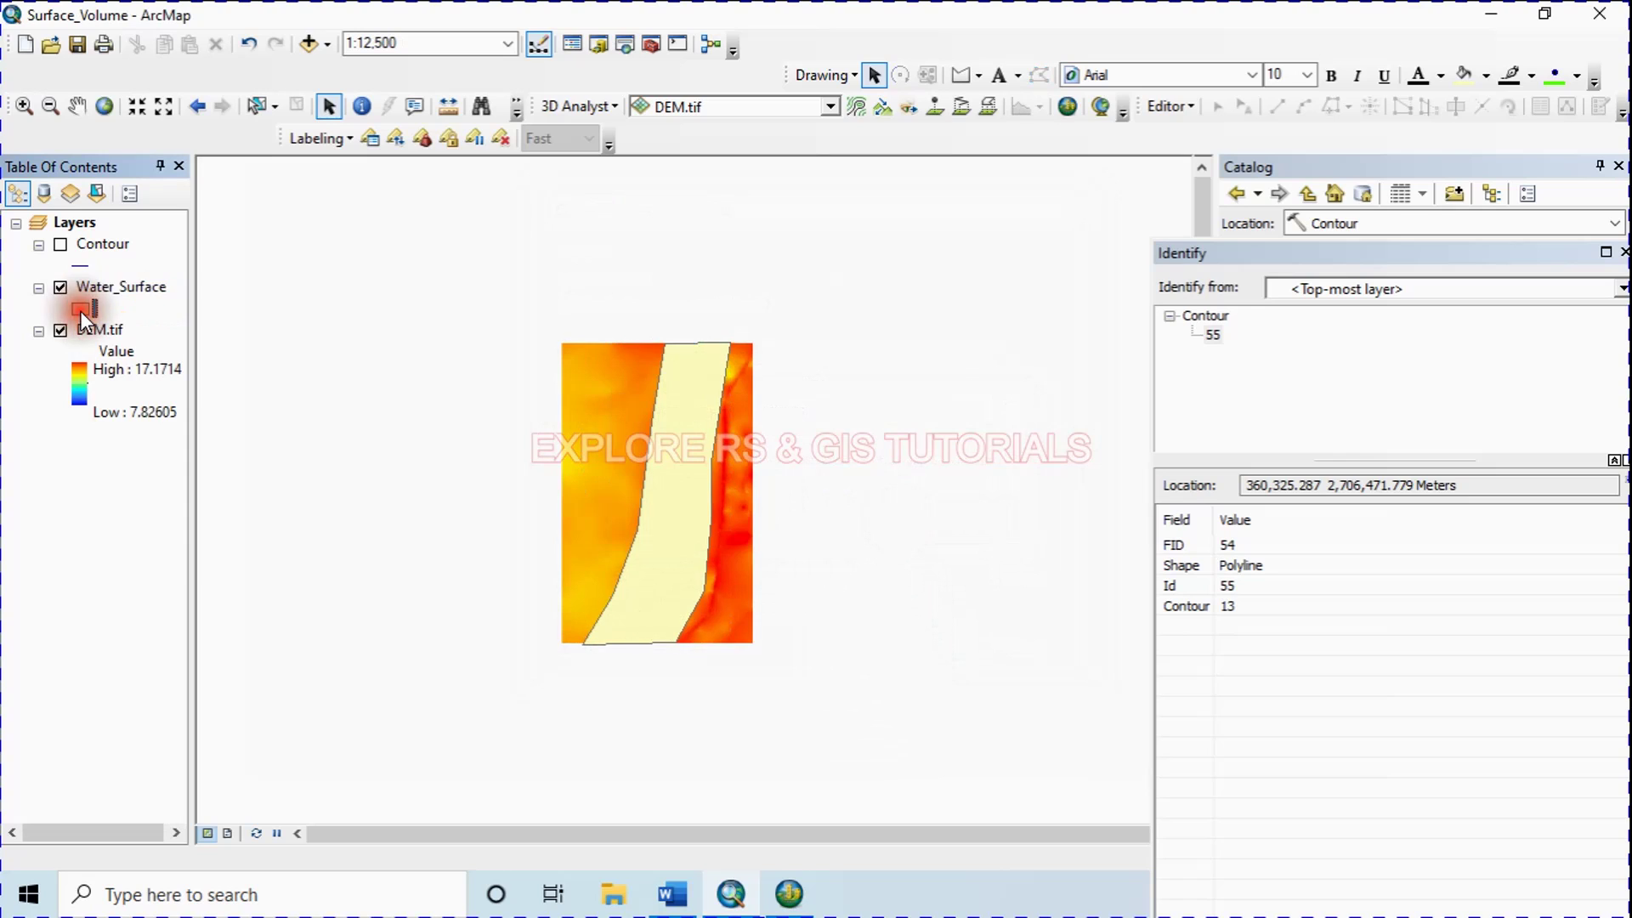
{"action": "scroll", "coordinate": [605, 510], "scroll_direction": "down", "scroll_amount": 5}
{"action": "left_click", "coordinate": [571, 513]}
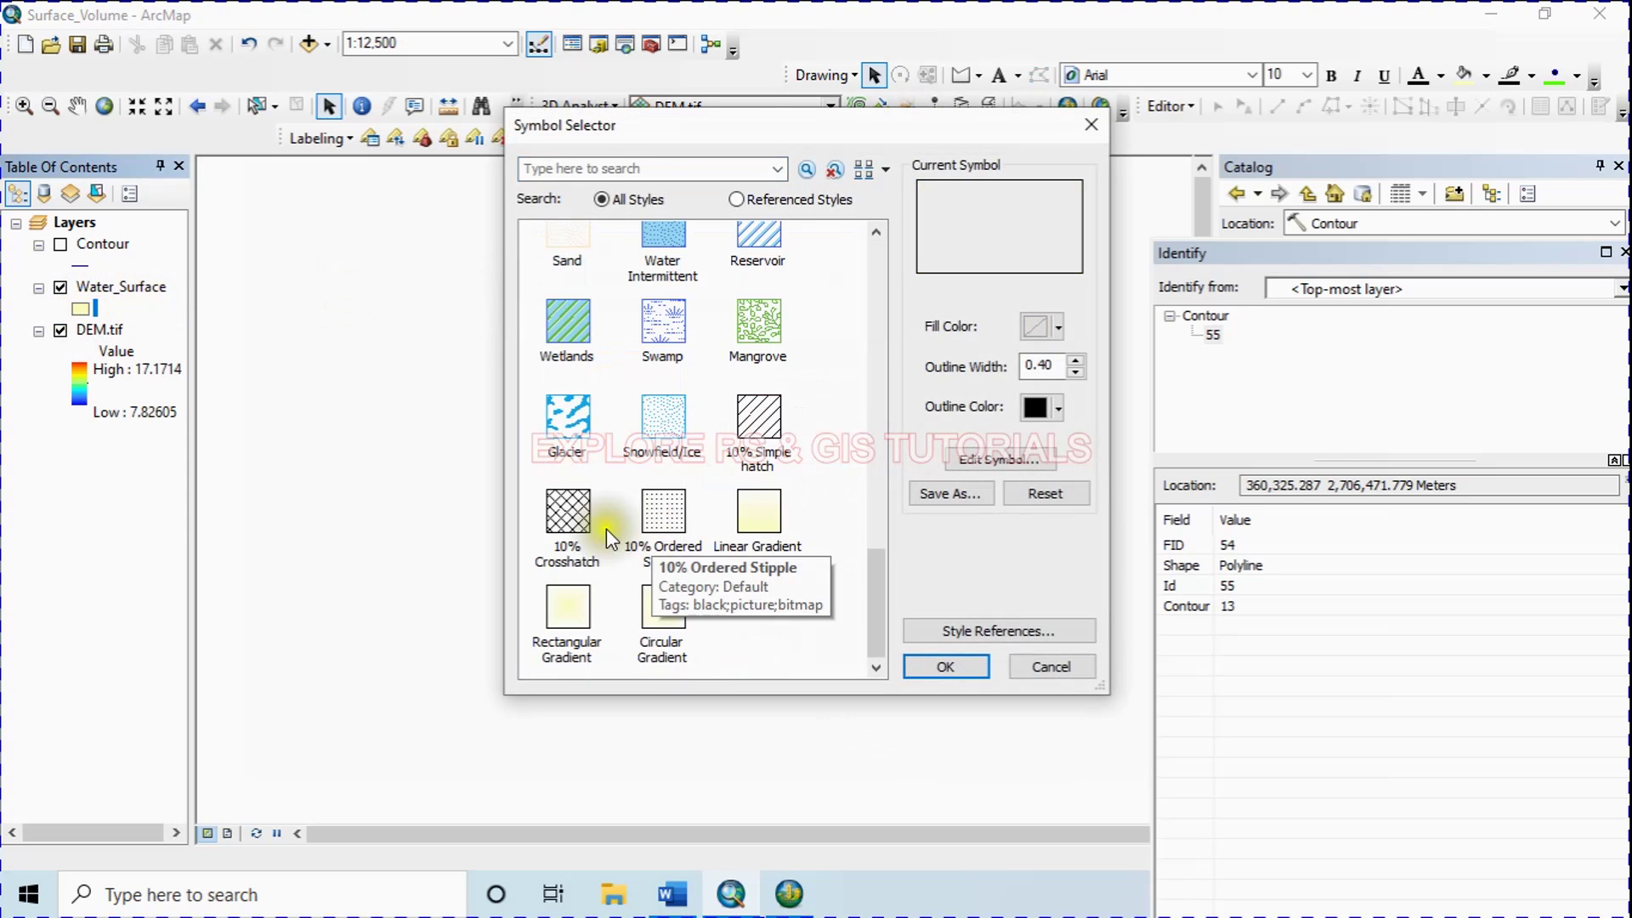
{"action": "left_click", "coordinate": [925, 660]}
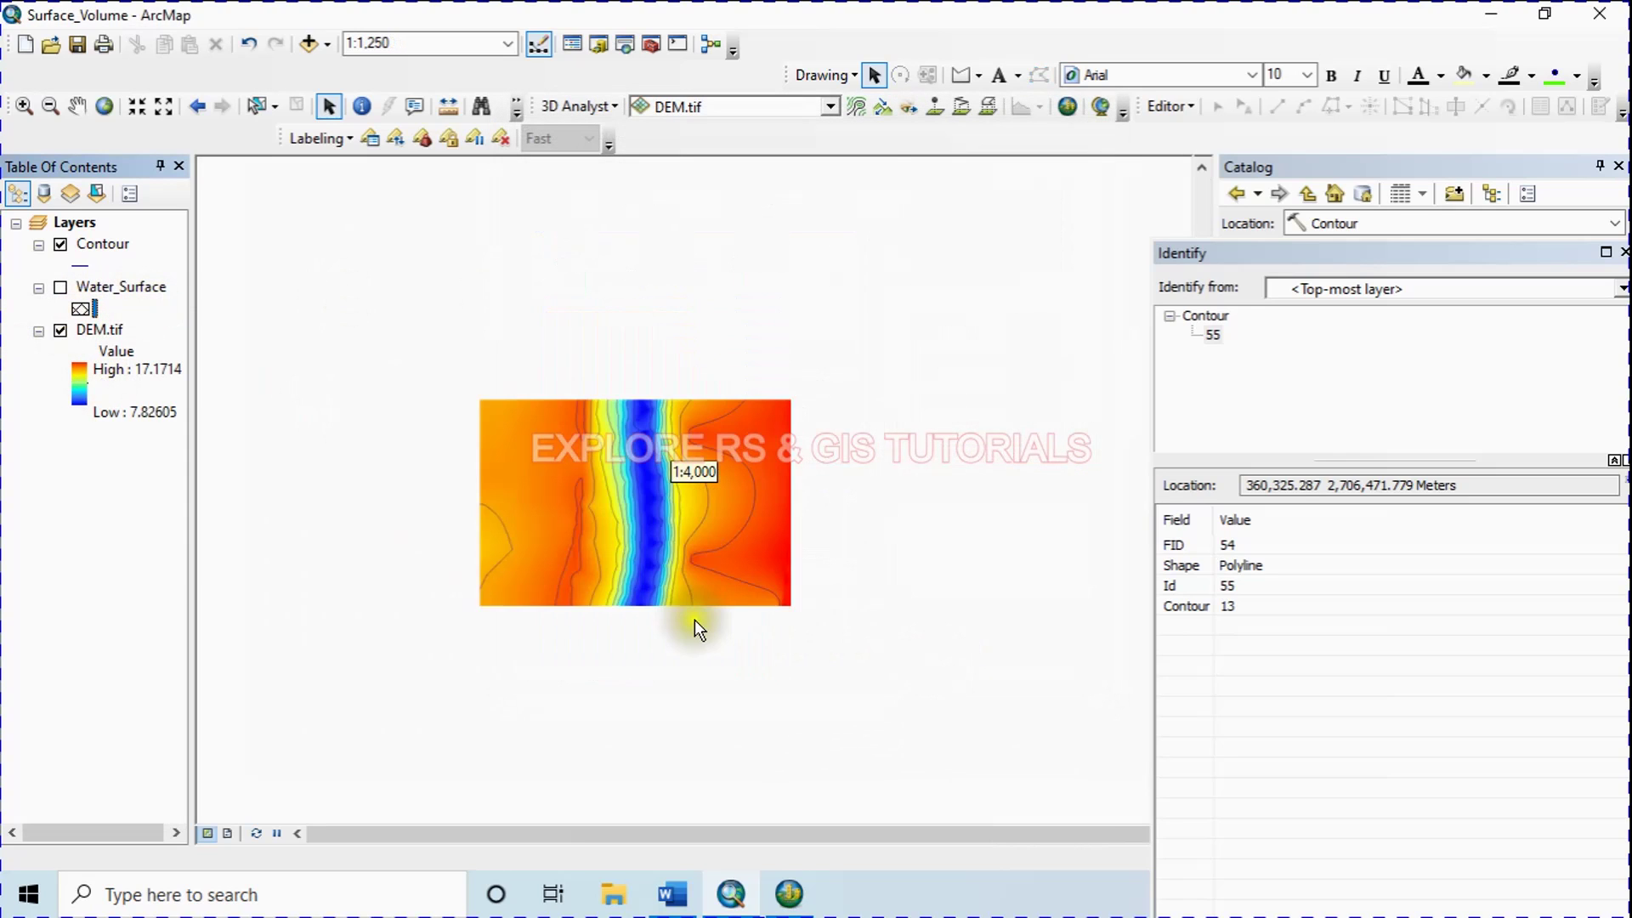
{"action": "scroll", "coordinate": [696, 619], "scroll_direction": "up", "scroll_amount": 4}
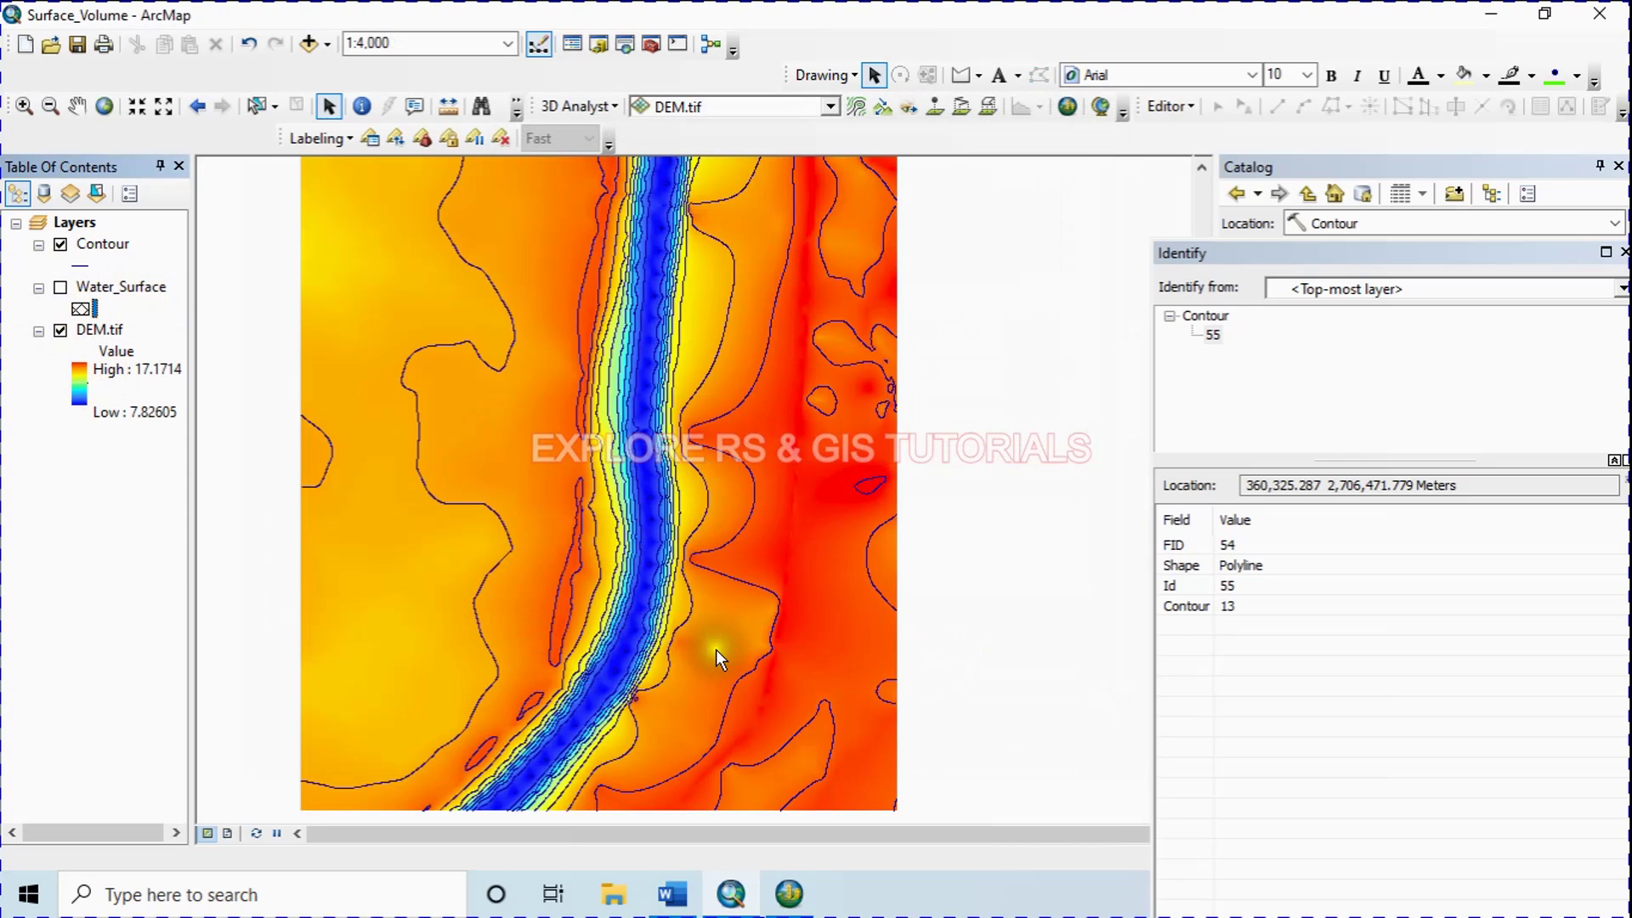
{"action": "left_click", "coordinate": [789, 895]}
{"action": "left_click", "coordinate": [311, 75]}
- Add DEM.tif and Water_Surface.shp to the ArcScene scene, then return to ArcMap
{"action": "left_click", "coordinate": [578, 347]}
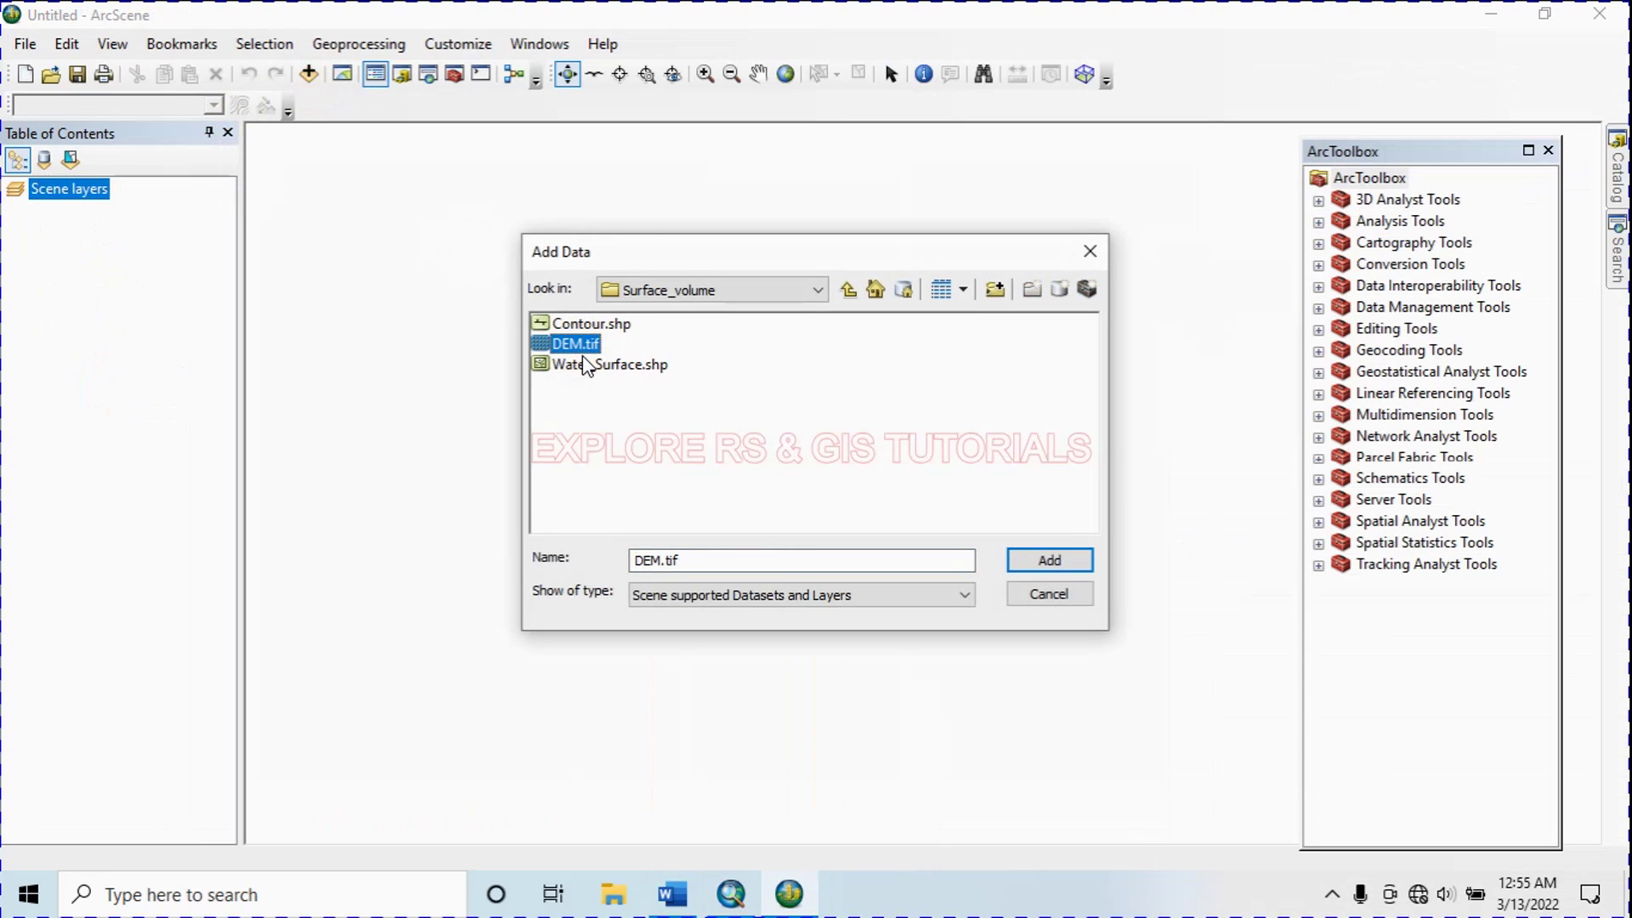
{"action": "left_click", "coordinate": [610, 365], "text": "ctrl"}
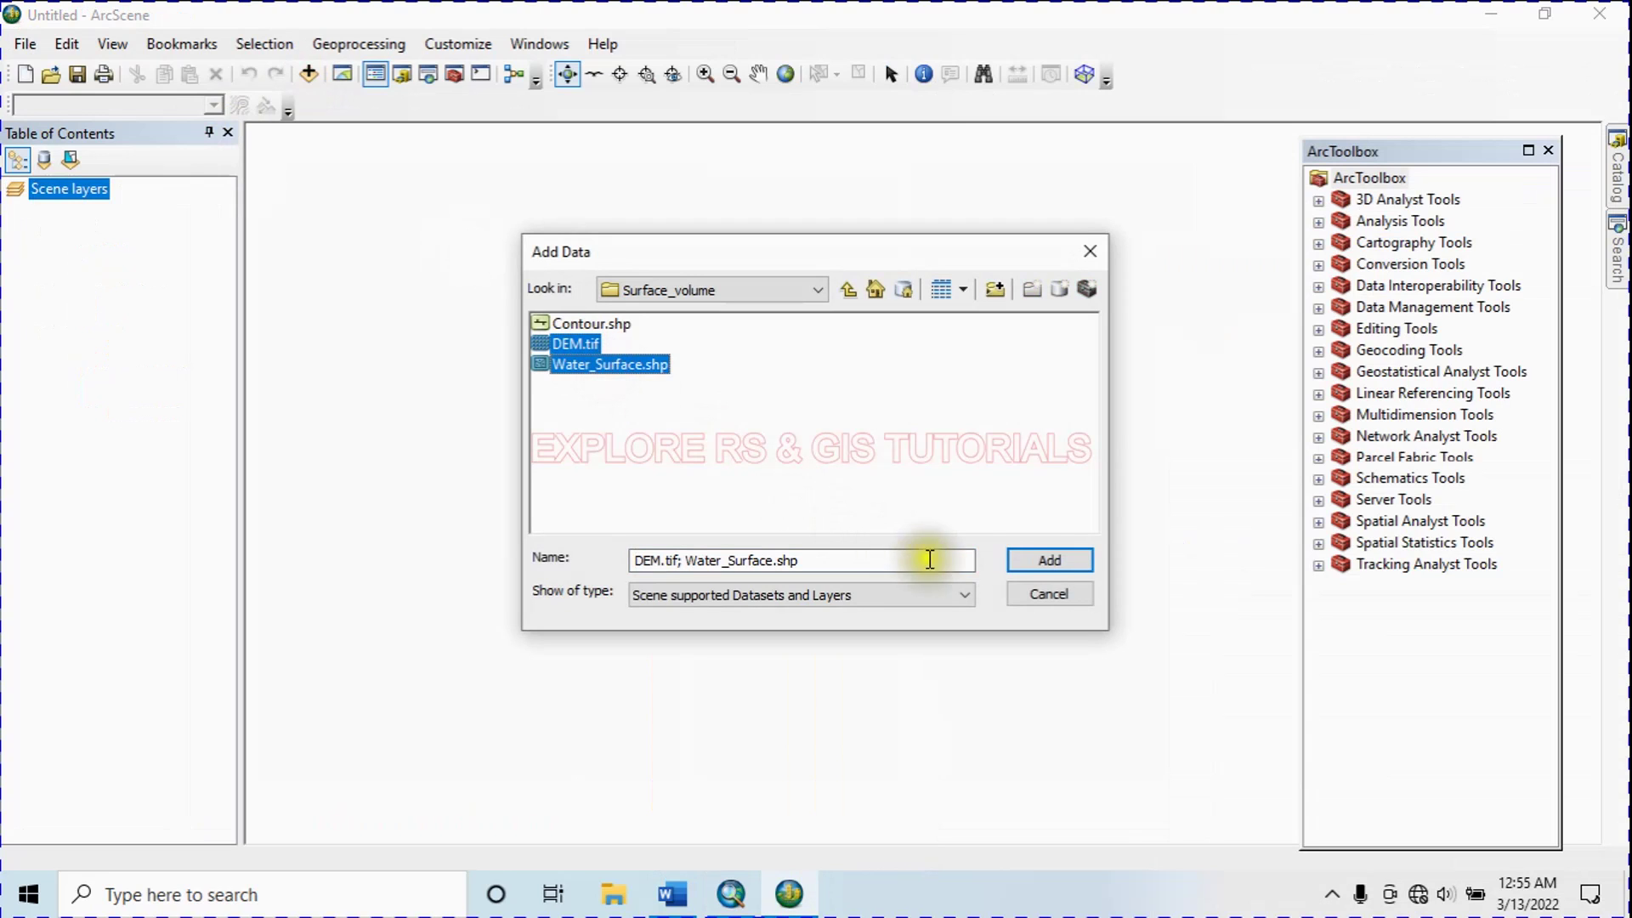
{"action": "left_click", "coordinate": [1034, 561]}
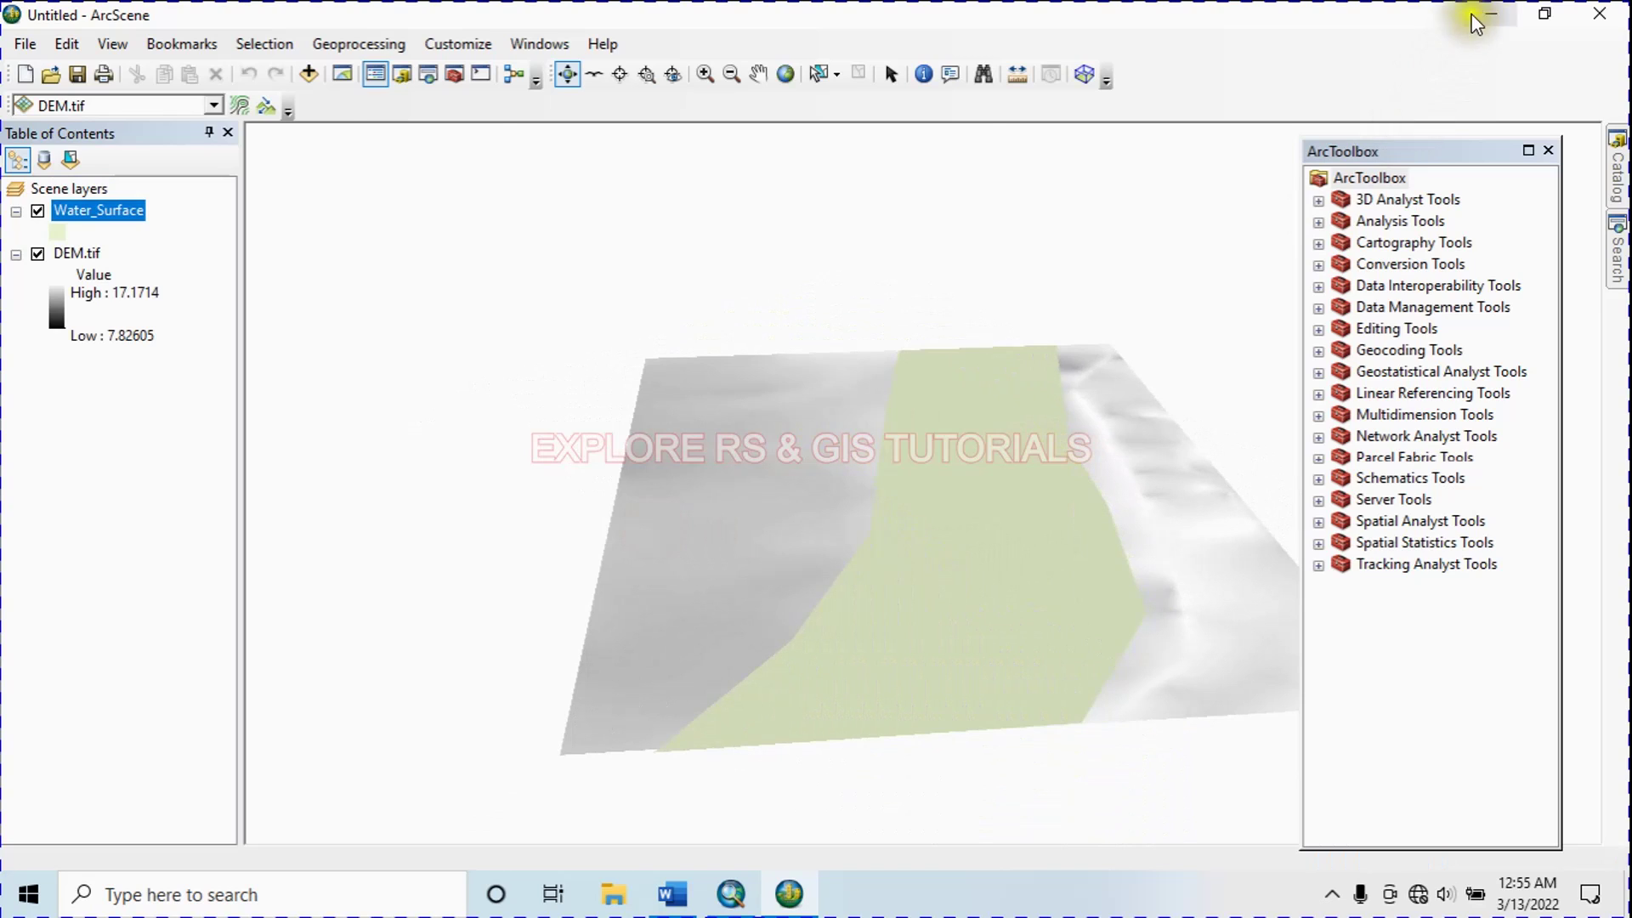
{"action": "left_click", "coordinate": [1491, 14]}
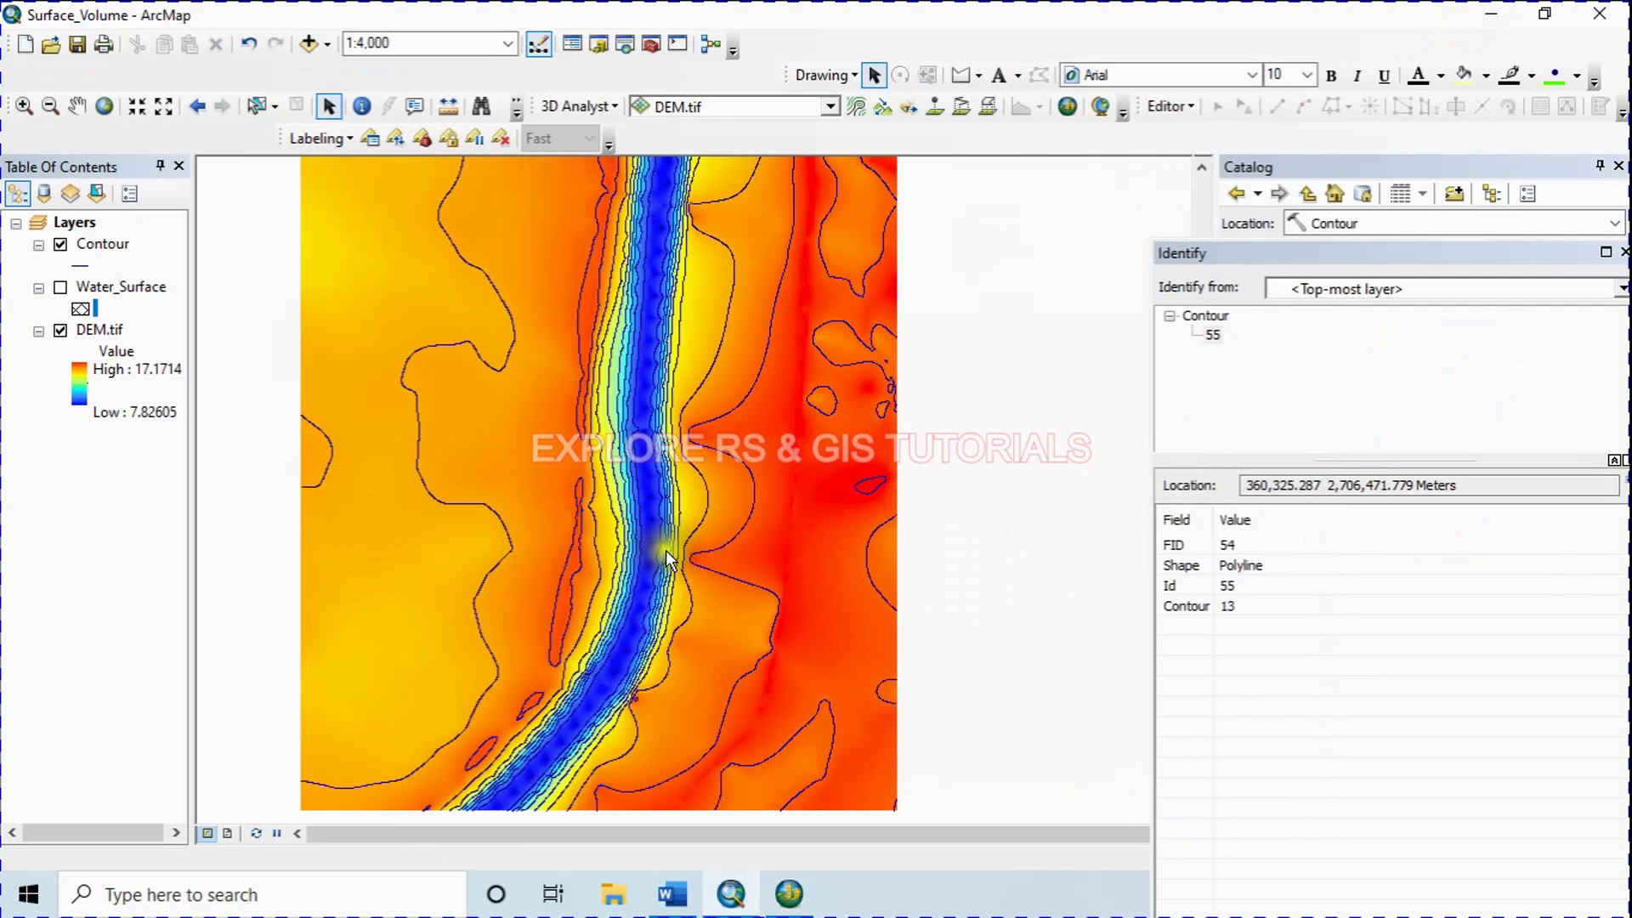
- Zoom in and identify the contour left of the channel as elevation 14
{"action": "scroll", "coordinate": [646, 564], "scroll_direction": "up", "scroll_amount": 2}
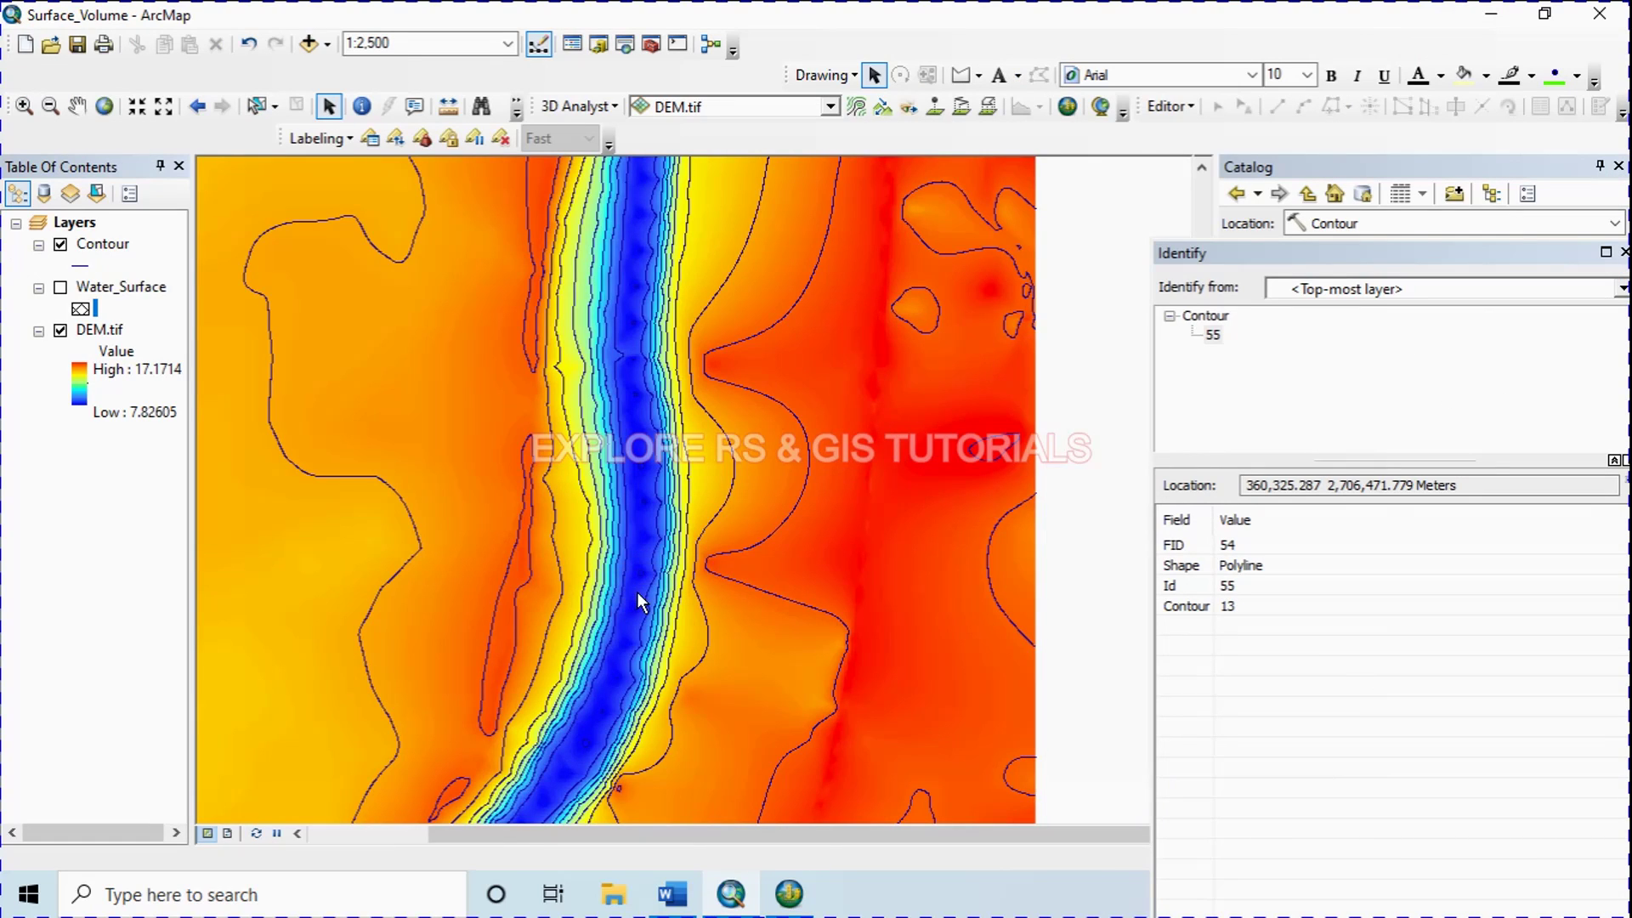
{"action": "scroll", "coordinate": [617, 646], "scroll_direction": "up", "scroll_amount": 3}
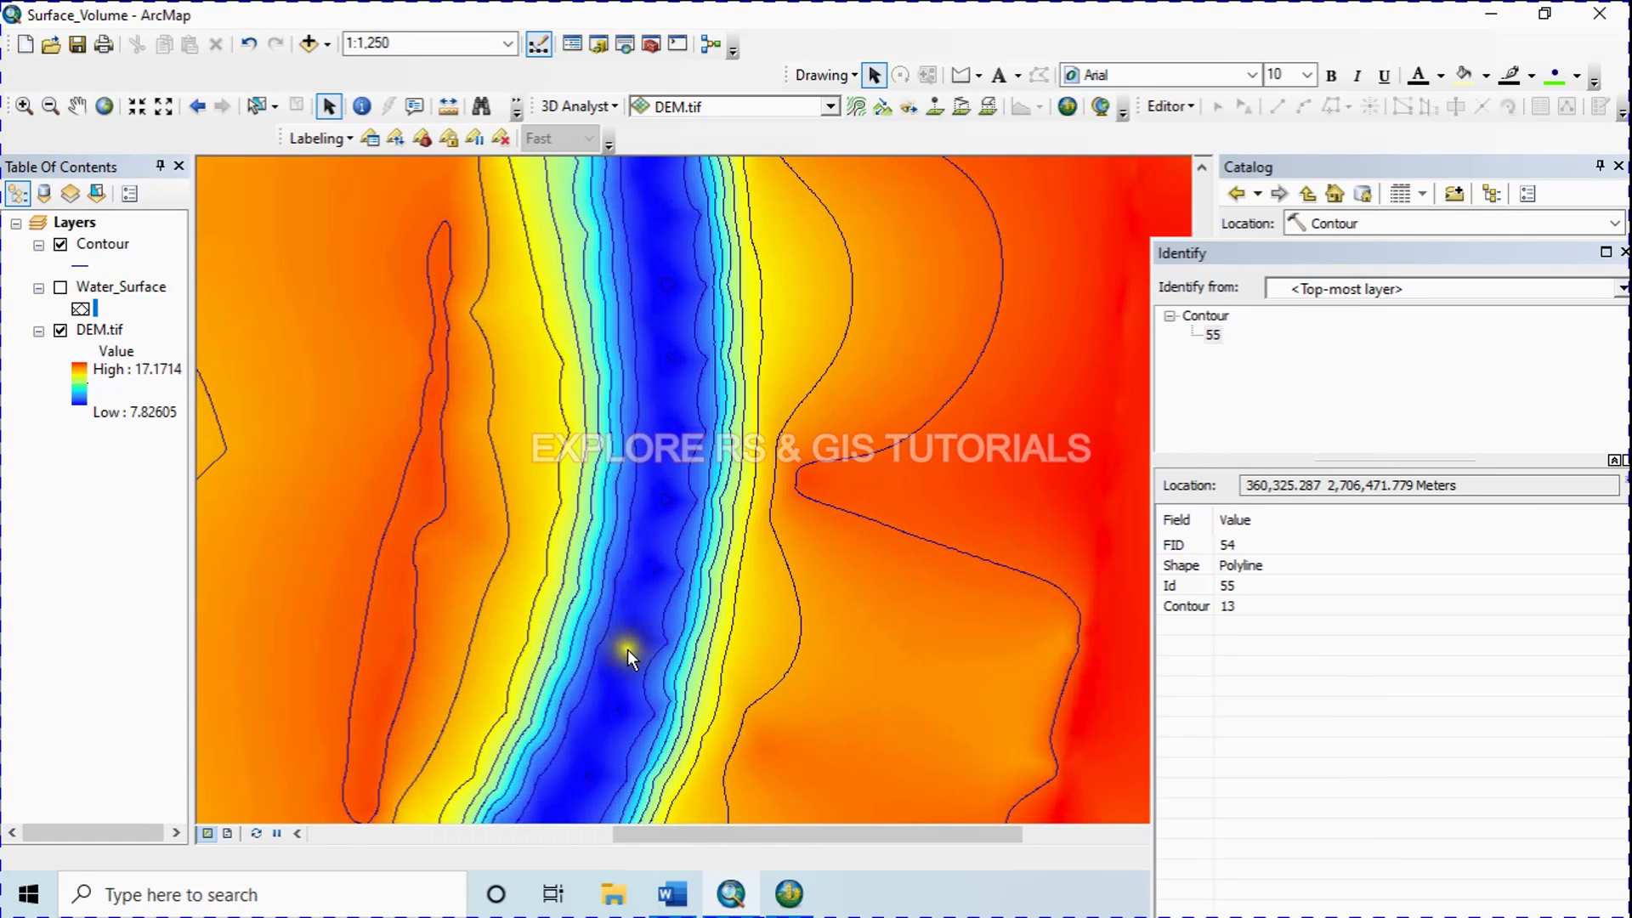
{"action": "left_click", "coordinate": [361, 106]}
{"action": "scroll", "coordinate": [585, 649], "scroll_direction": "up", "scroll_amount": 2}
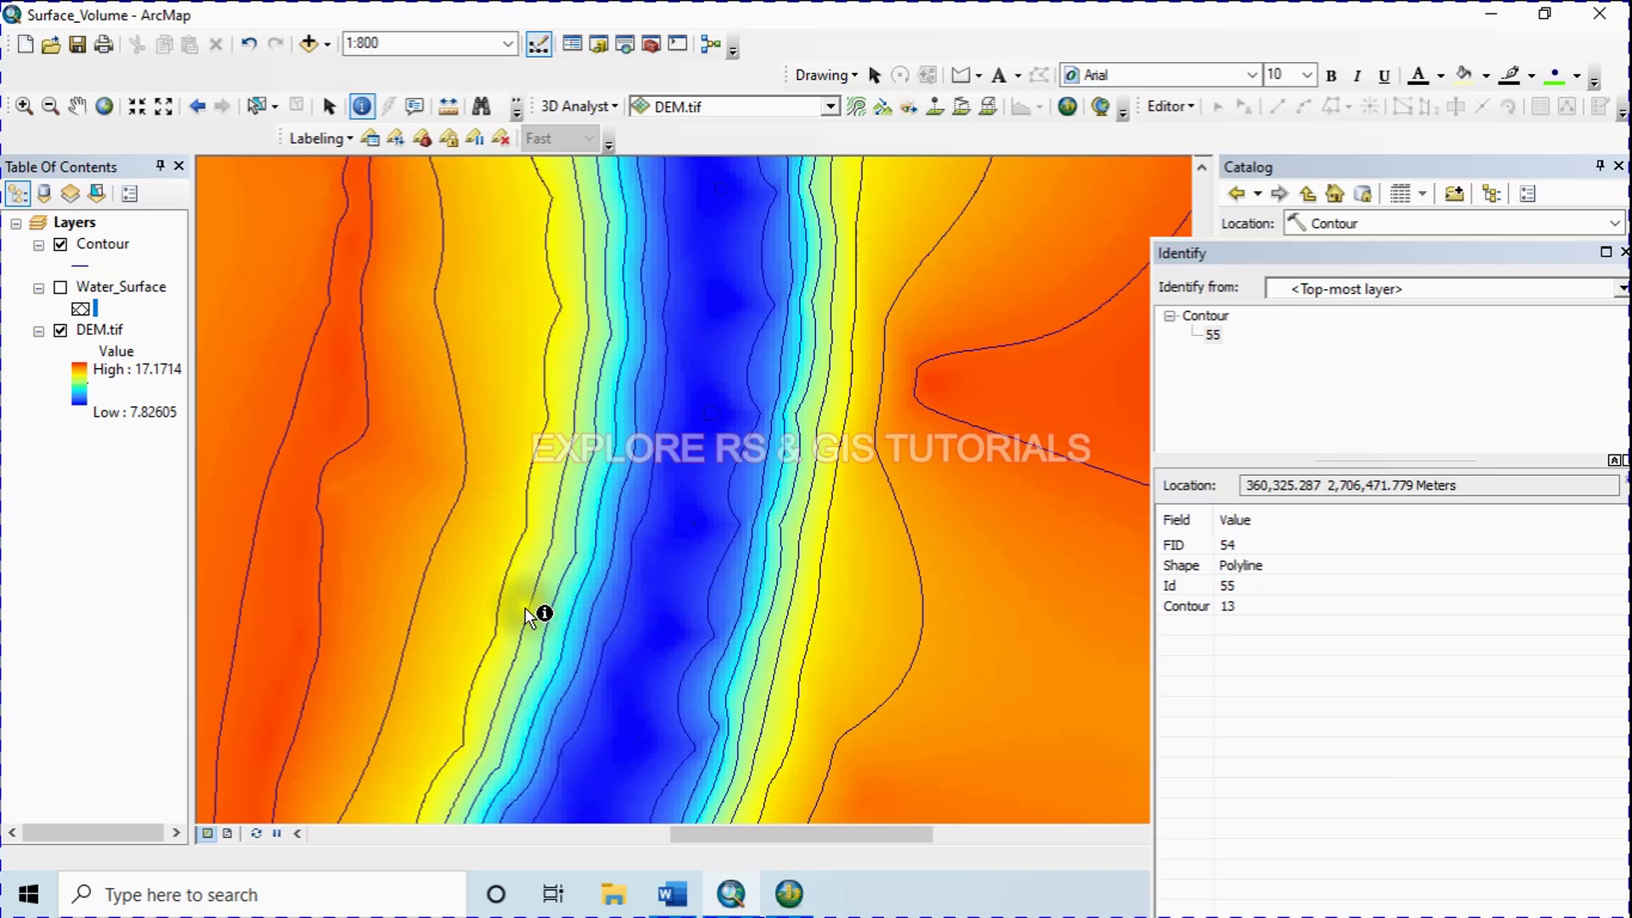
{"action": "left_click", "coordinate": [507, 576]}
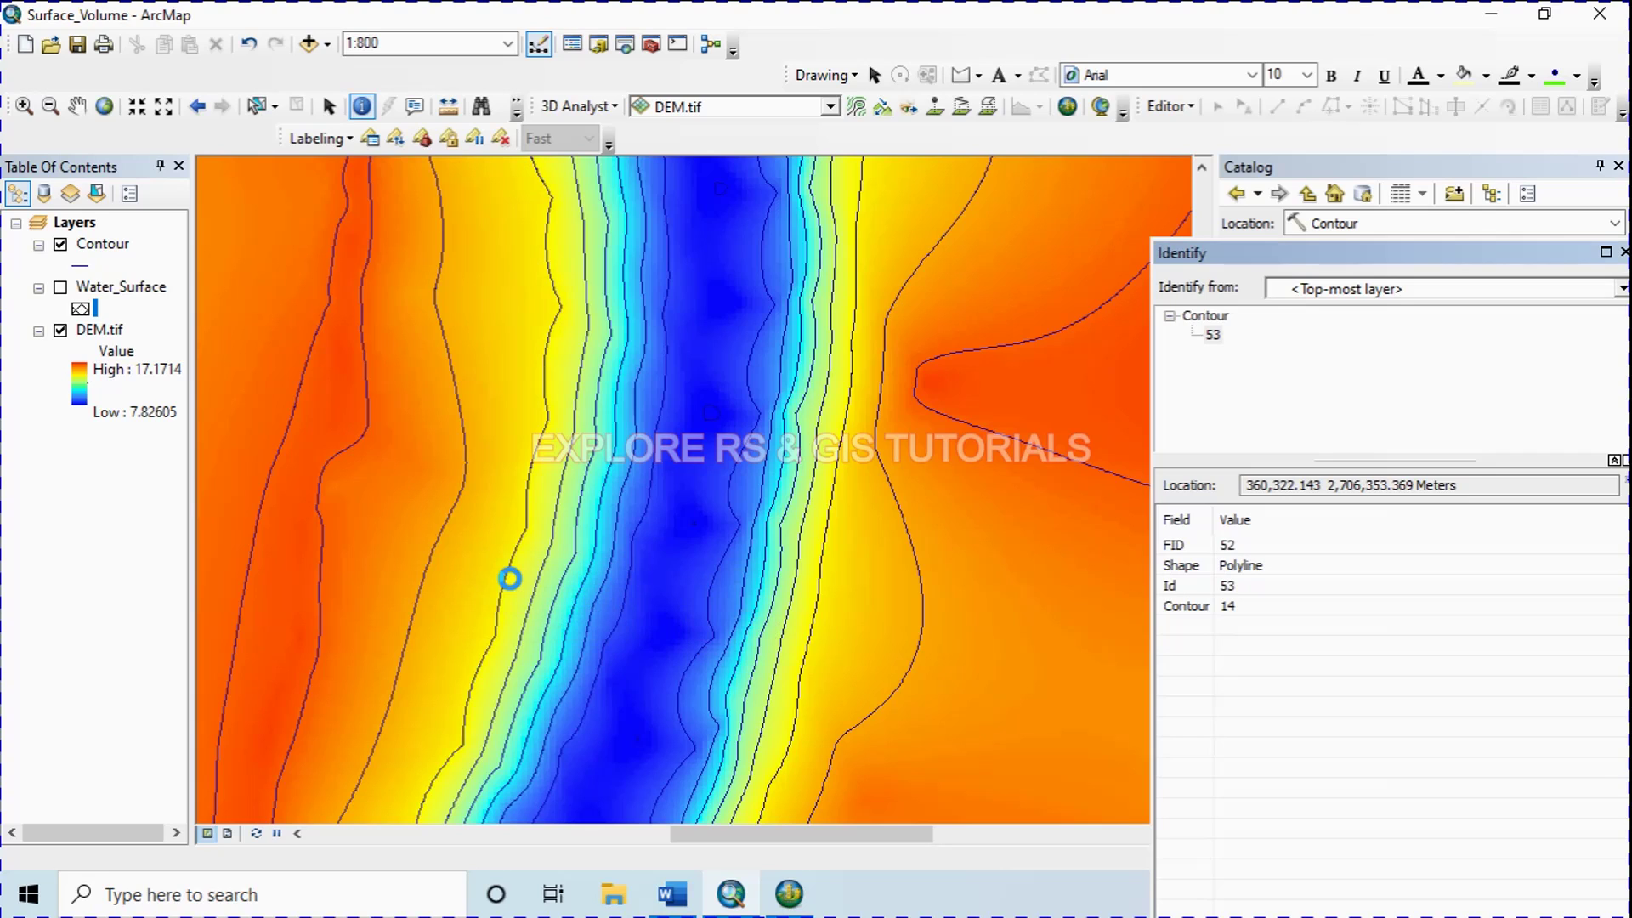
- Box-select both 14 m contour lines on either side of the channel
{"action": "left_click", "coordinate": [258, 105]}
{"action": "left_click_drag", "start_coordinate": [500, 550], "coordinate": [527, 580]}
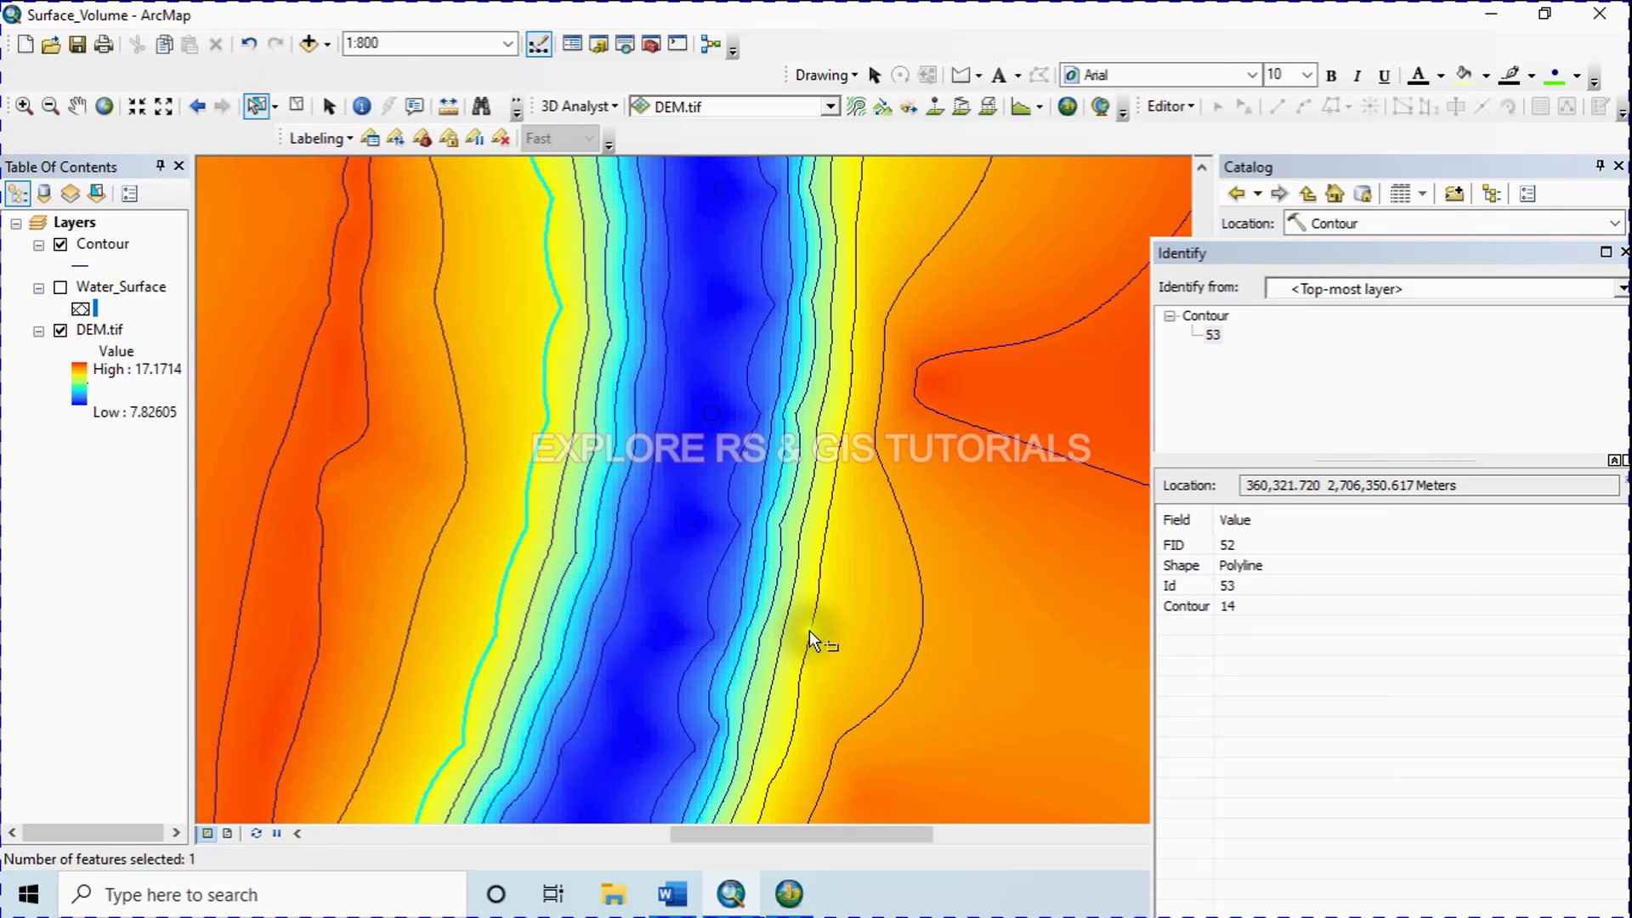
{"action": "left_click_drag", "start_coordinate": [809, 632], "coordinate": [822, 650]}
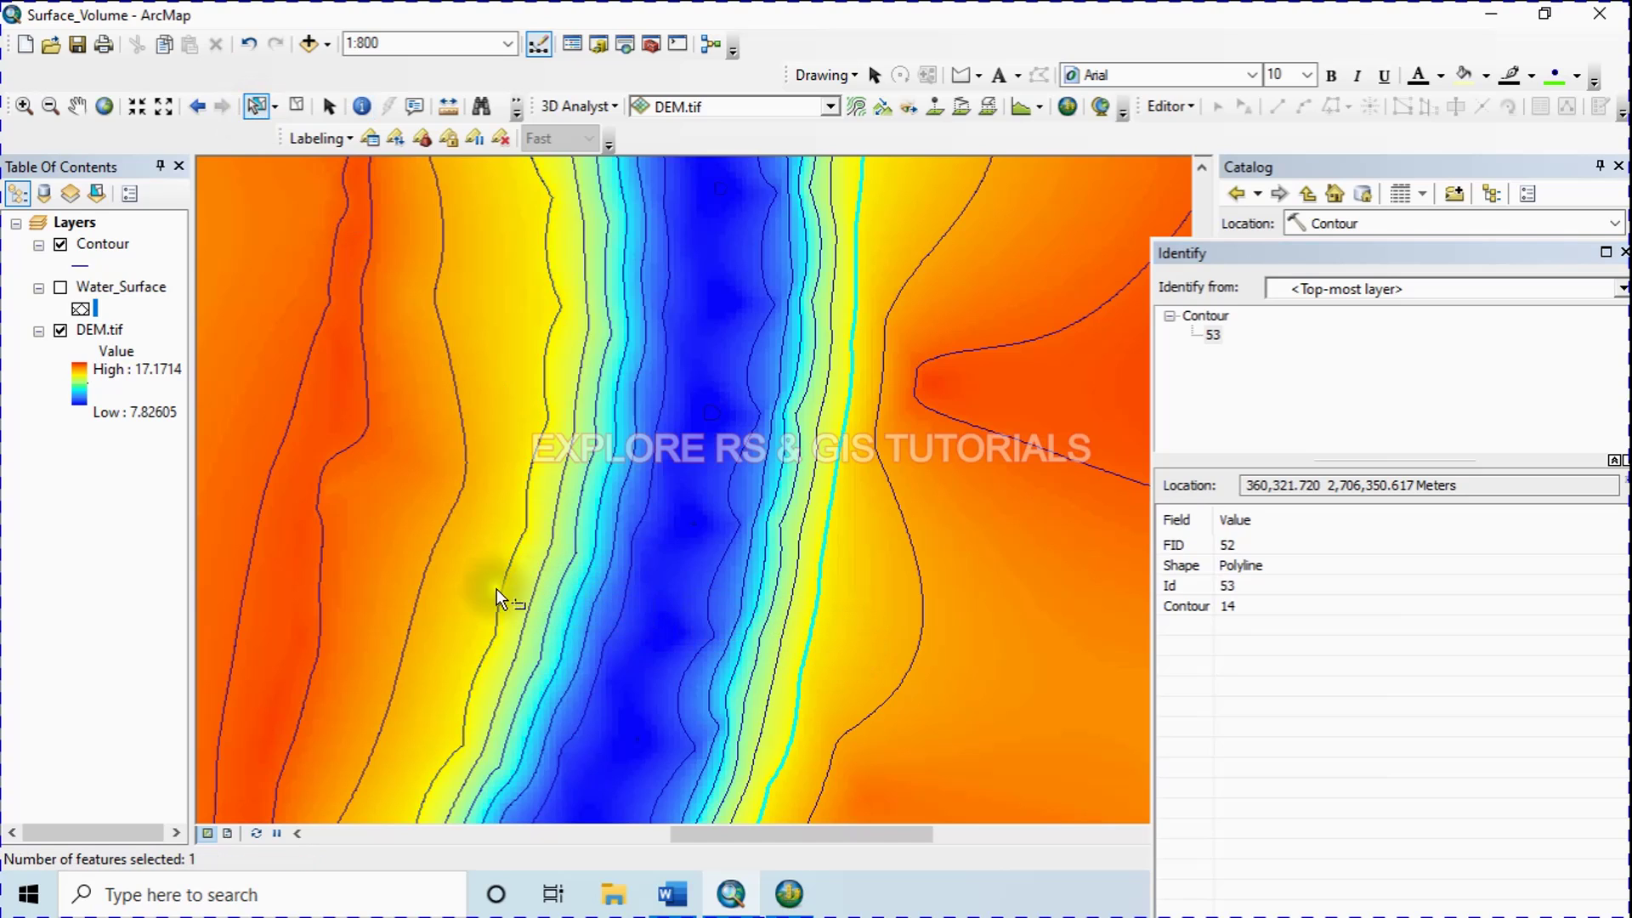
{"action": "left_click_drag", "start_coordinate": [499, 585], "coordinate": [508, 590]}
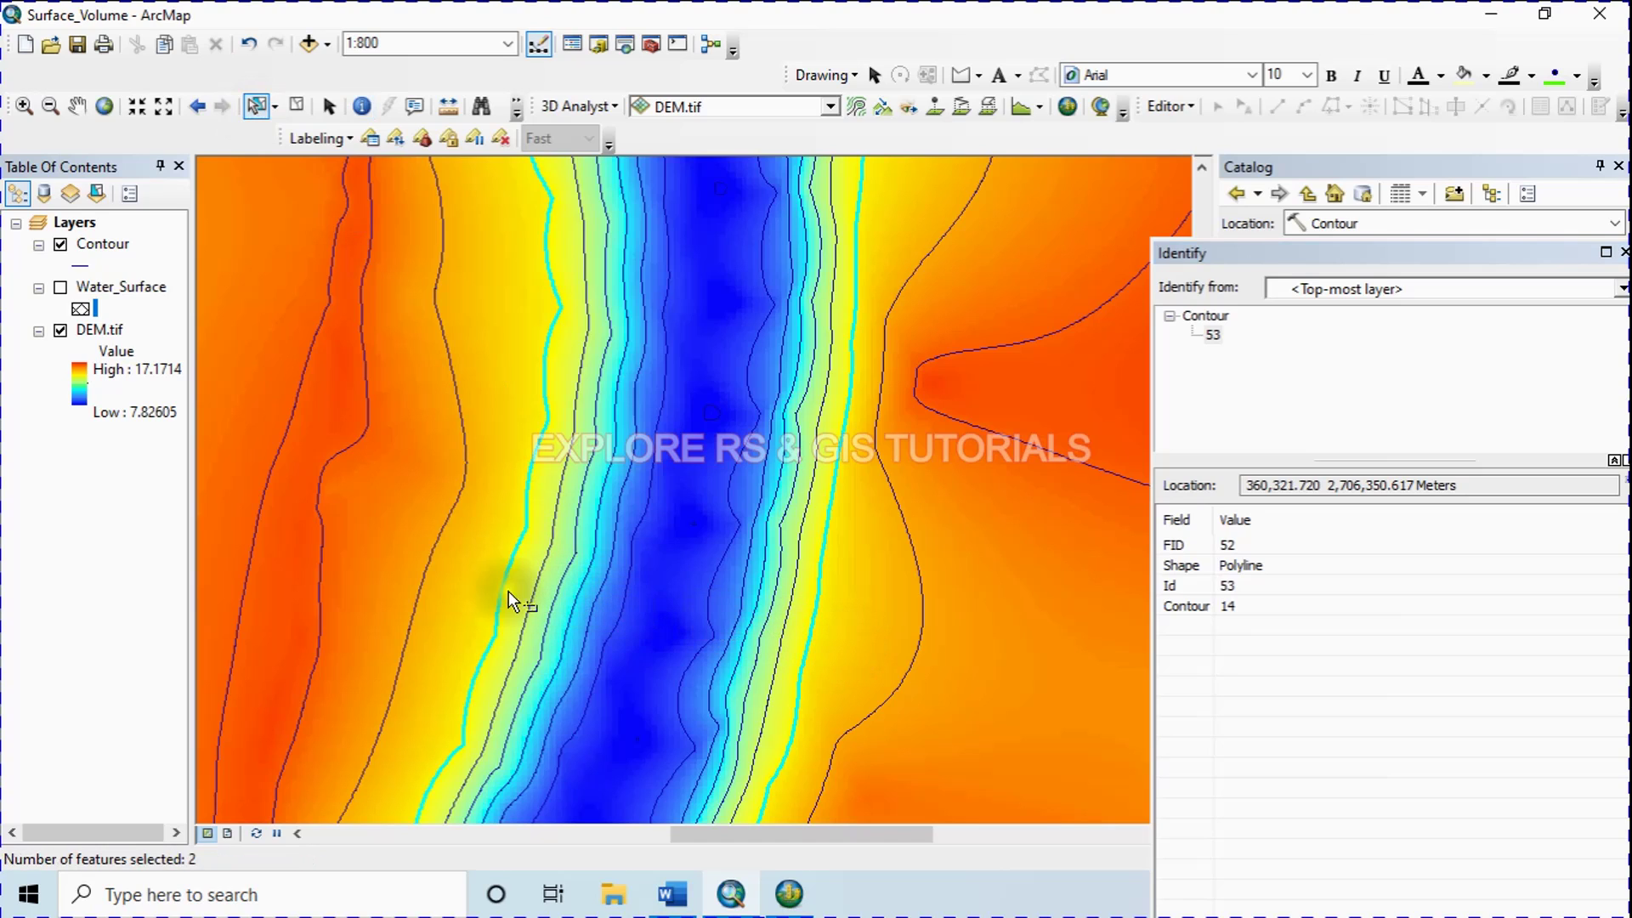
{"action": "right_click", "coordinate": [116, 241]}
{"action": "left_click", "coordinate": [171, 306]}
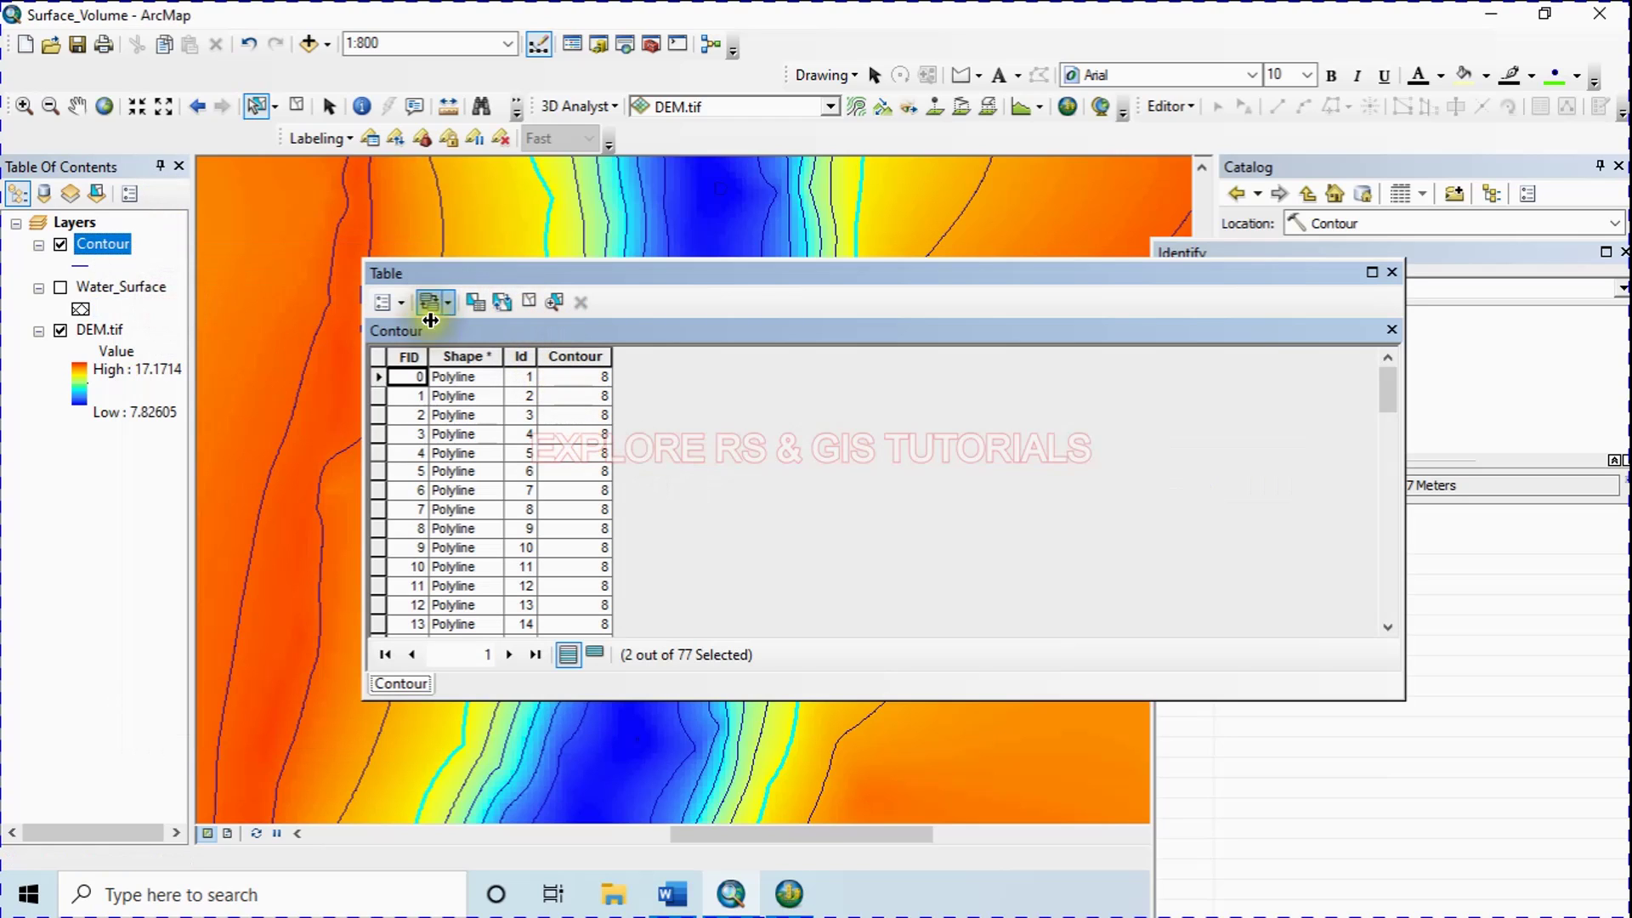
{"action": "left_click", "coordinate": [596, 653]}
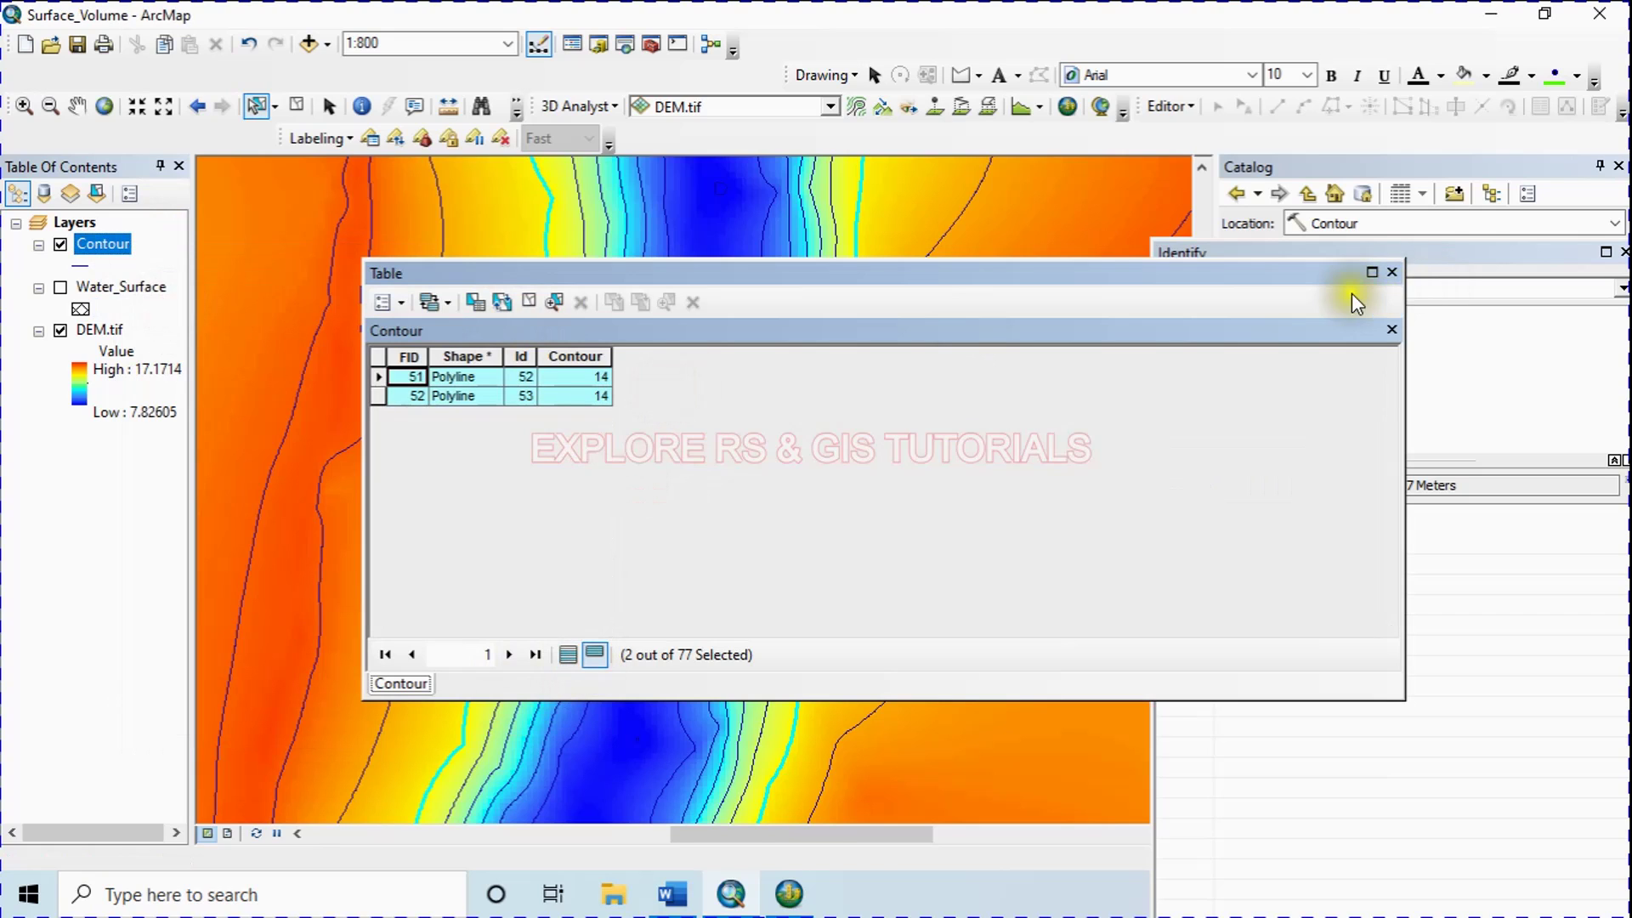
{"action": "left_click", "coordinate": [1393, 272]}
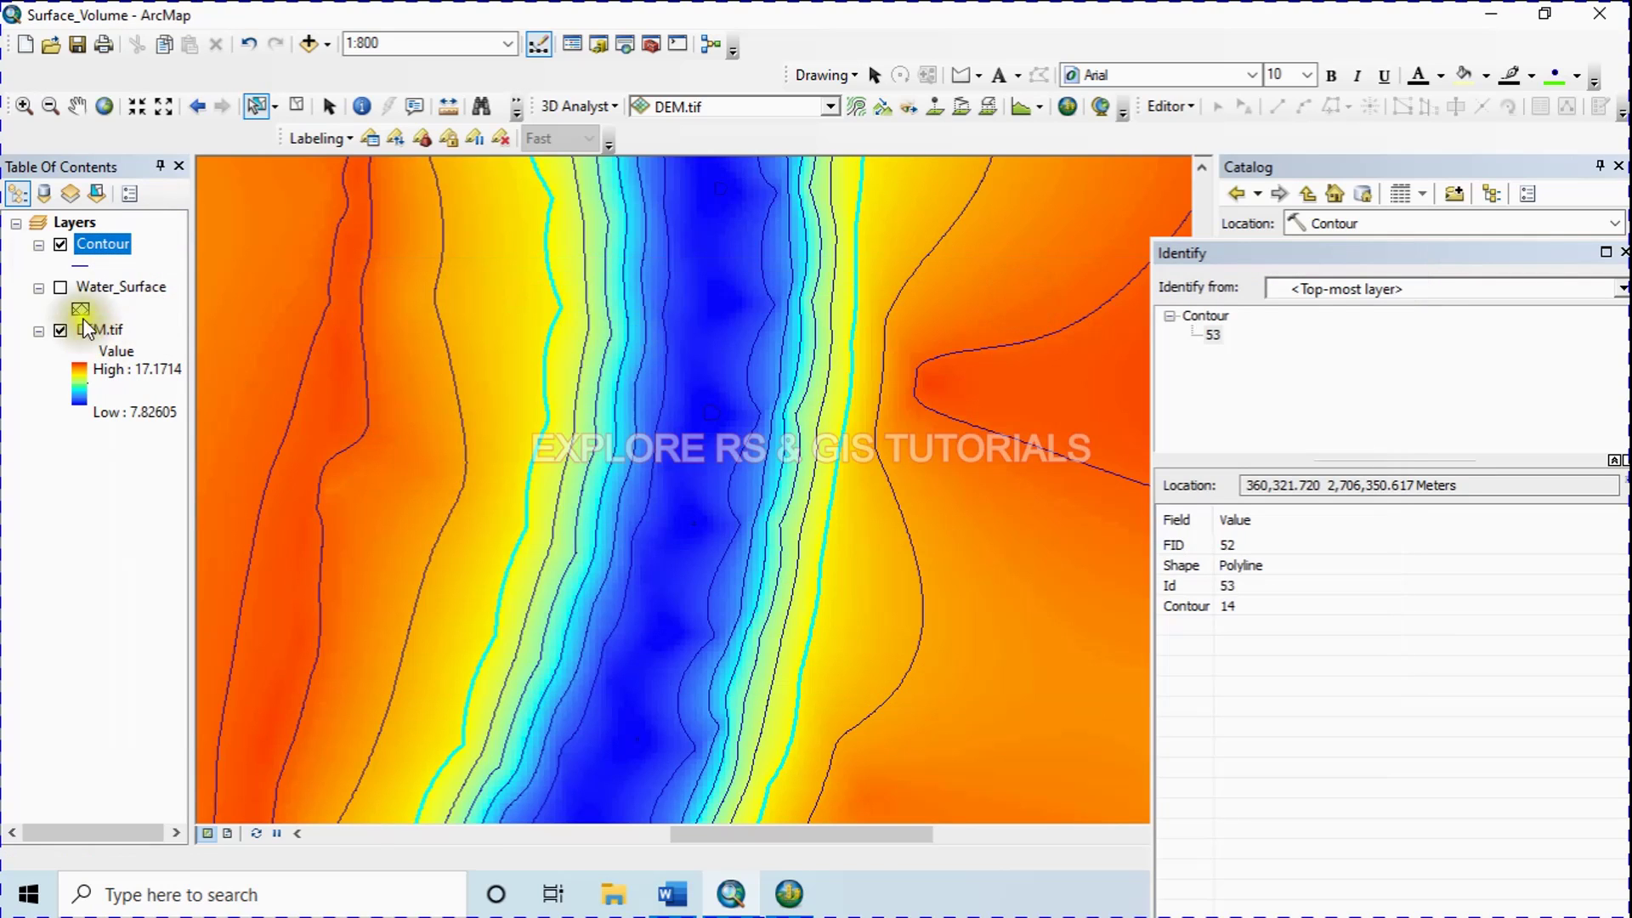
- Export the selected contours to 14m_Contour.shp and add it to the map
{"action": "right_click", "coordinate": [106, 248]}
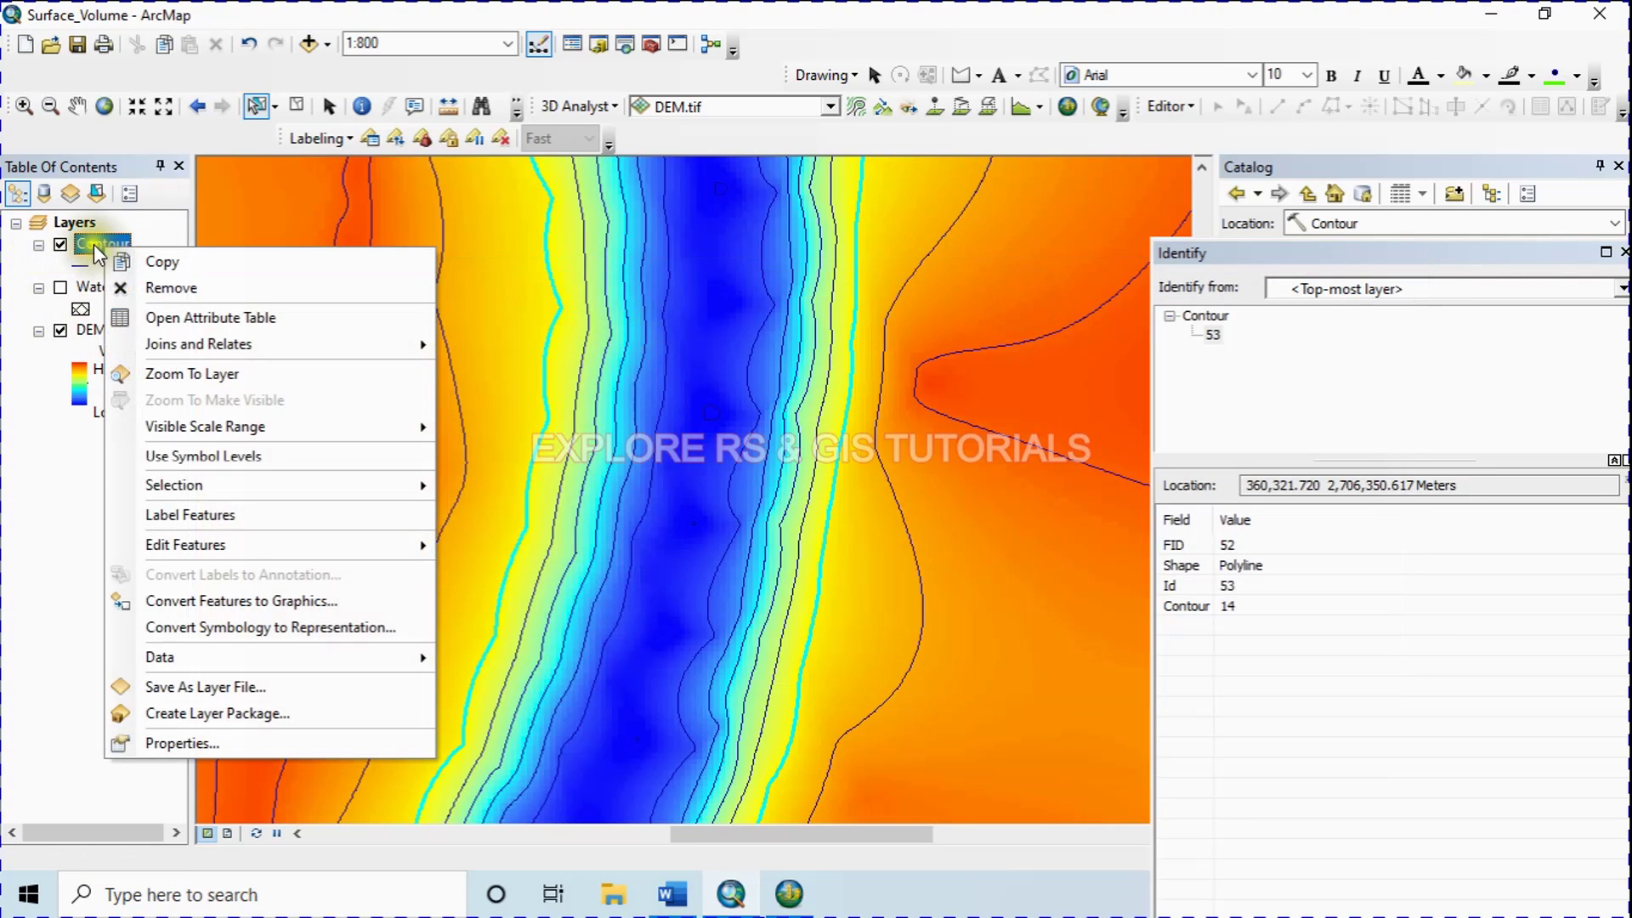
{"action": "mouse_move", "coordinate": [234, 657]}
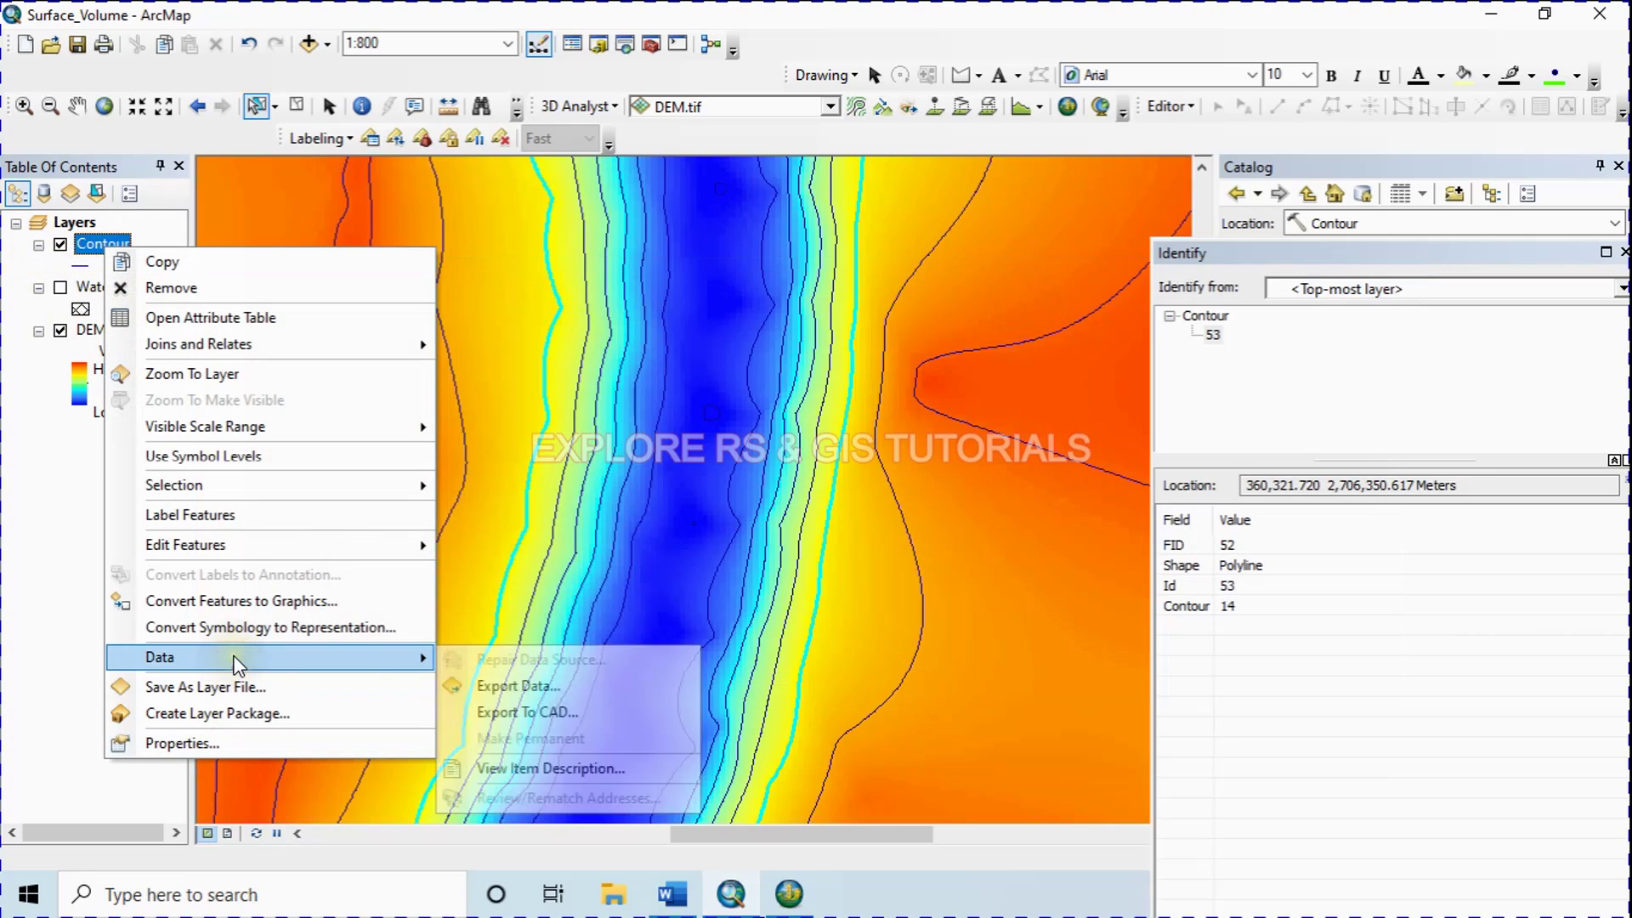
{"action": "left_click", "coordinate": [506, 685]}
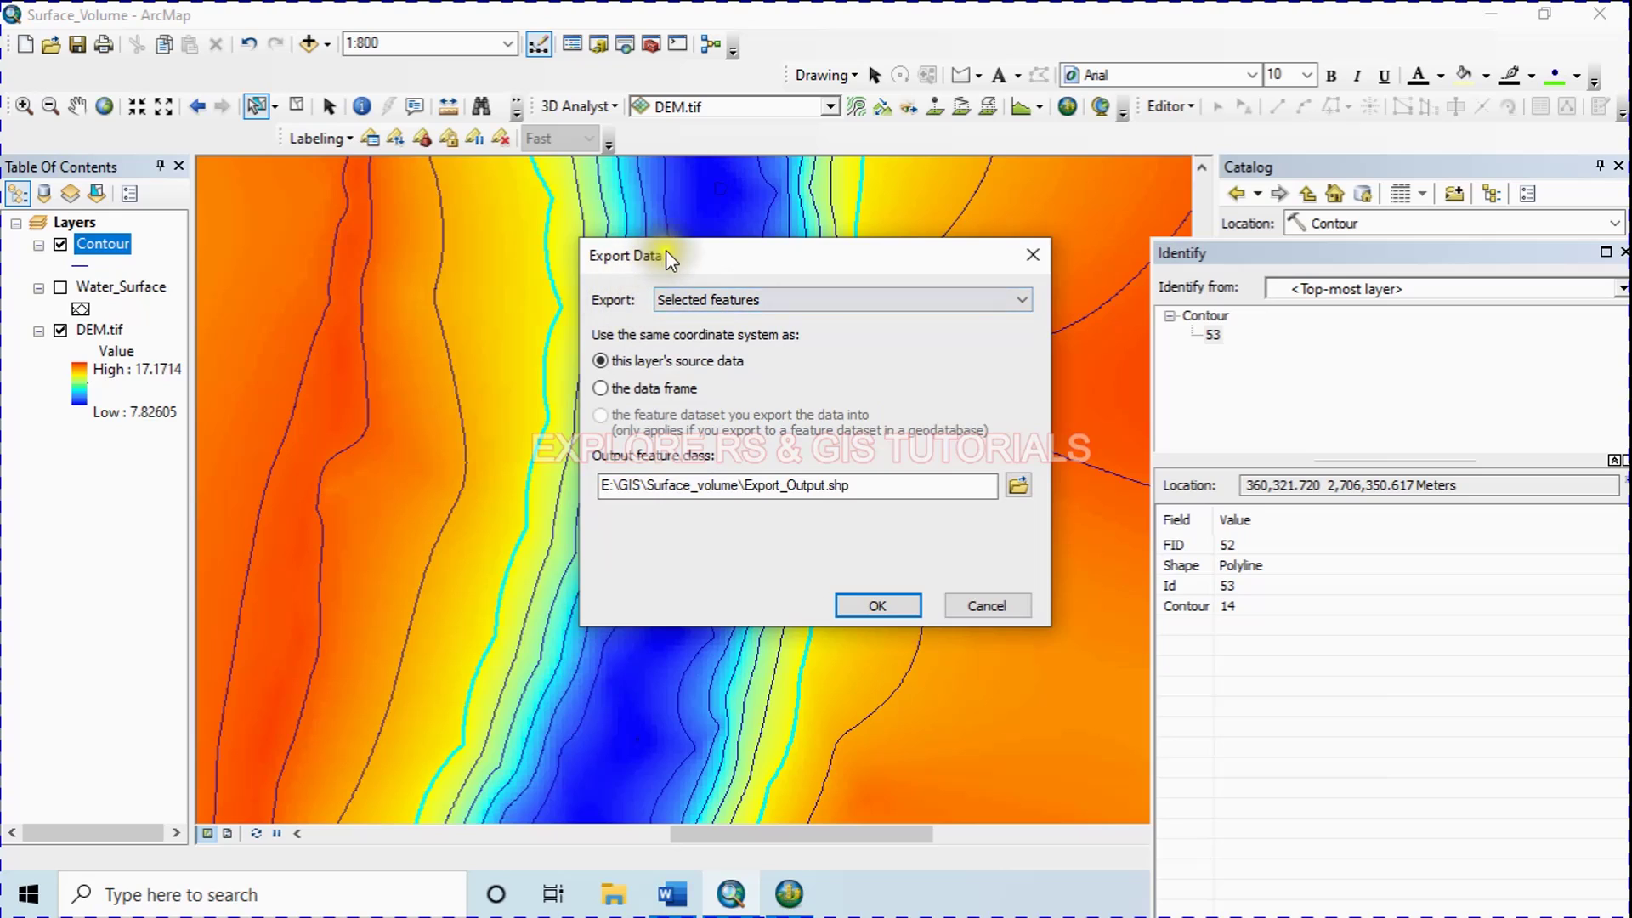
{"action": "left_click_drag", "start_coordinate": [666, 250], "coordinate": [622, 250]}
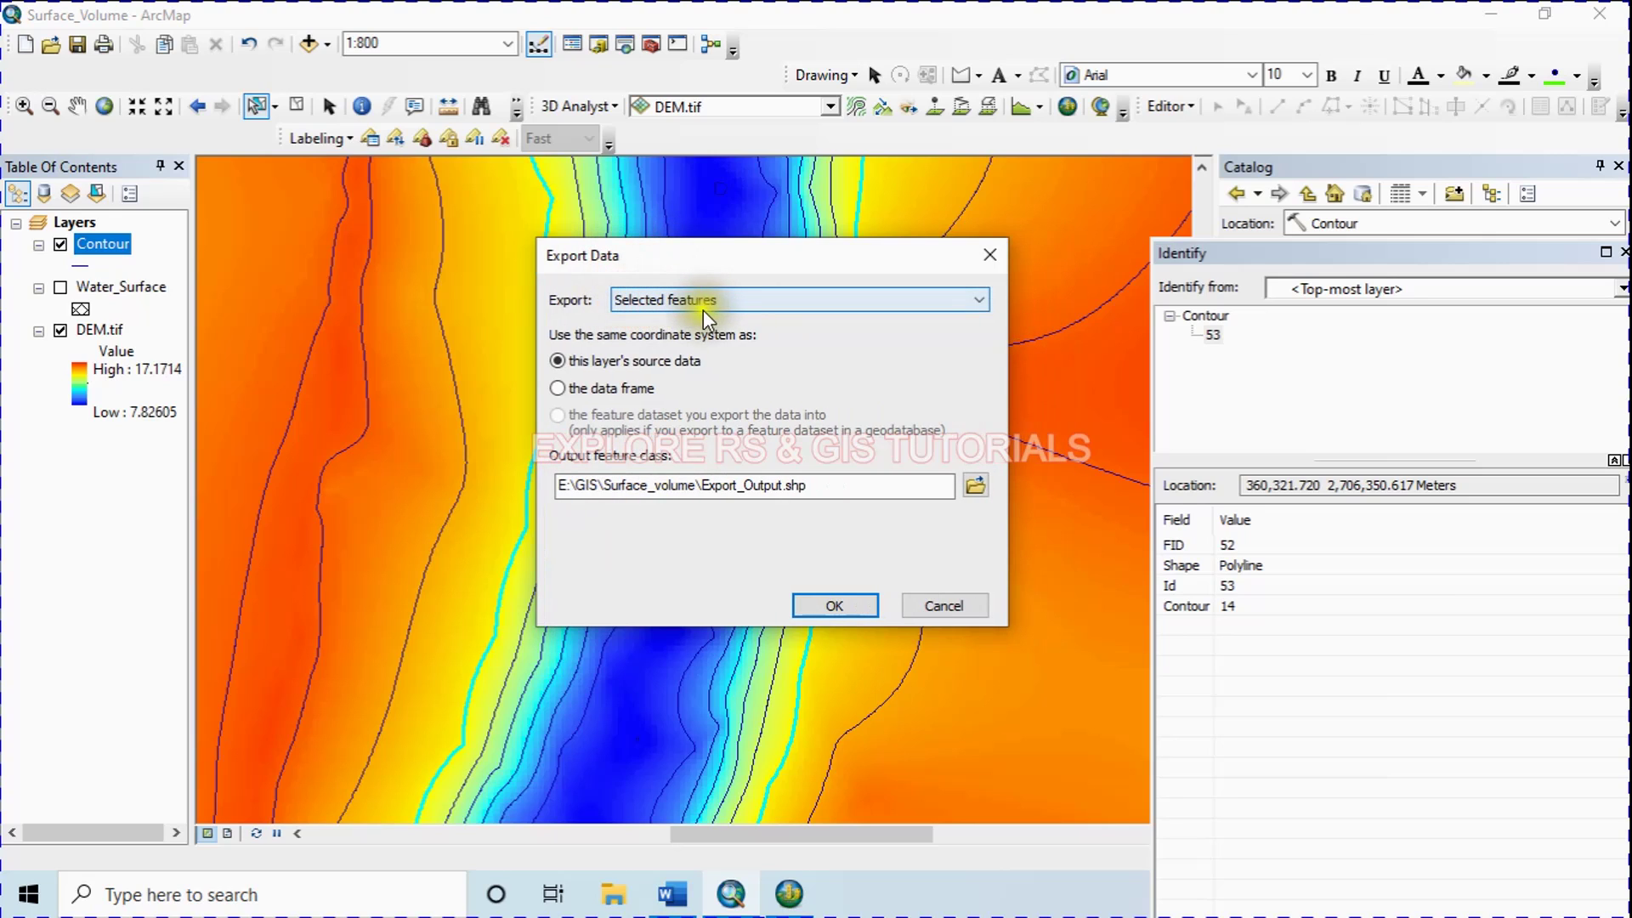
{"action": "left_click_drag", "start_coordinate": [702, 485], "coordinate": [783, 485]}
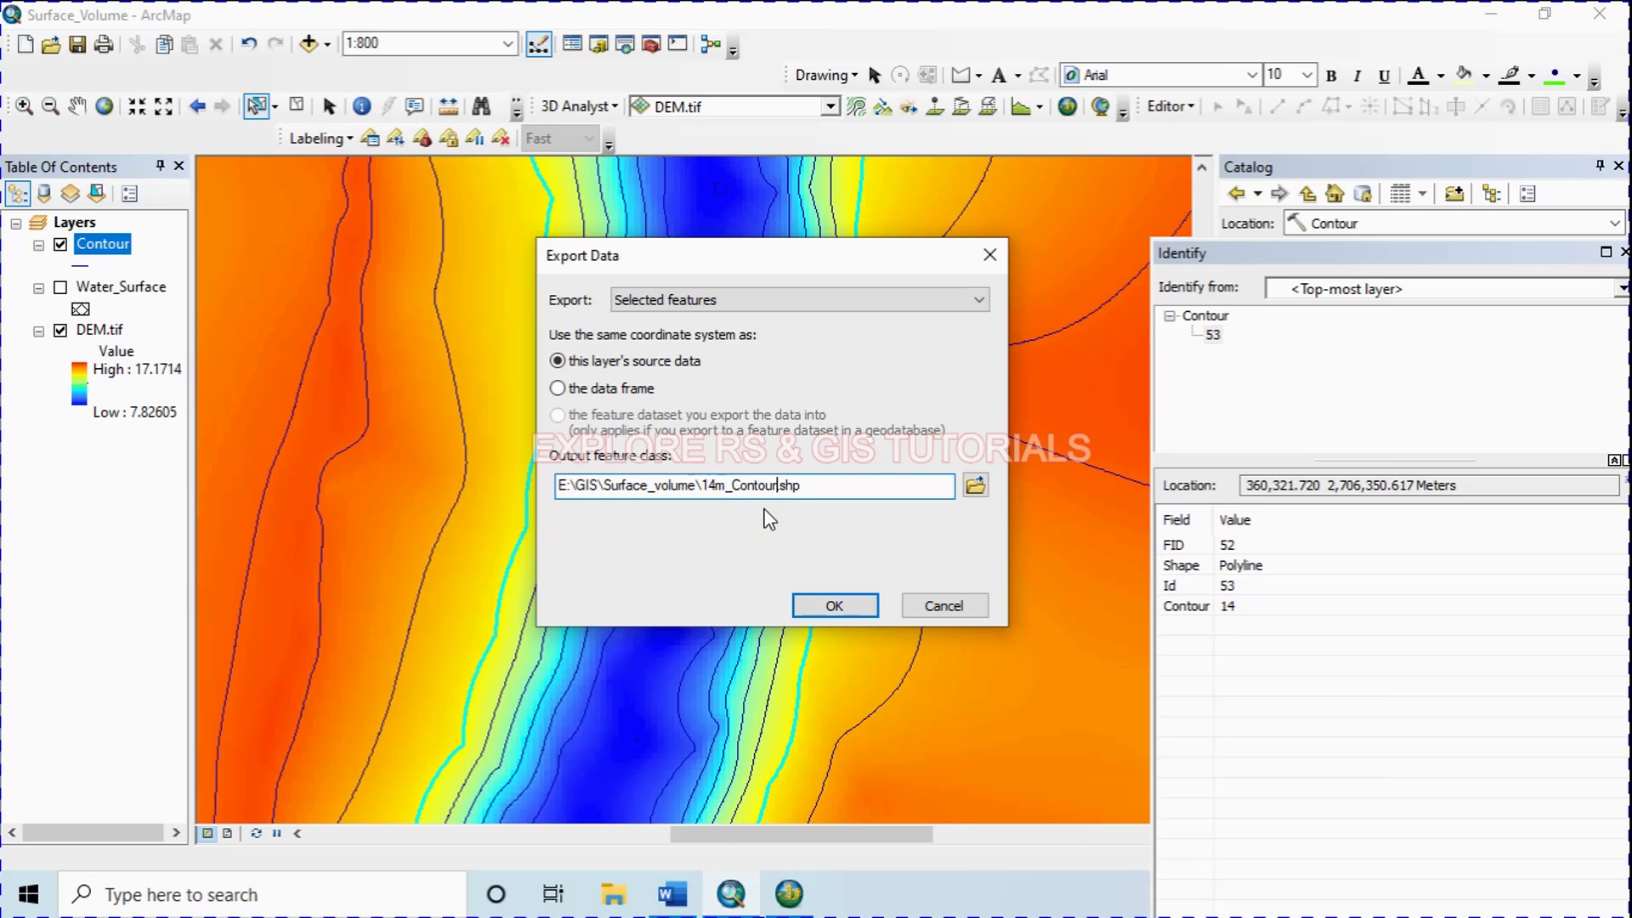
{"action": "left_click", "coordinate": [842, 602]}
{"action": "left_click", "coordinate": [889, 531]}
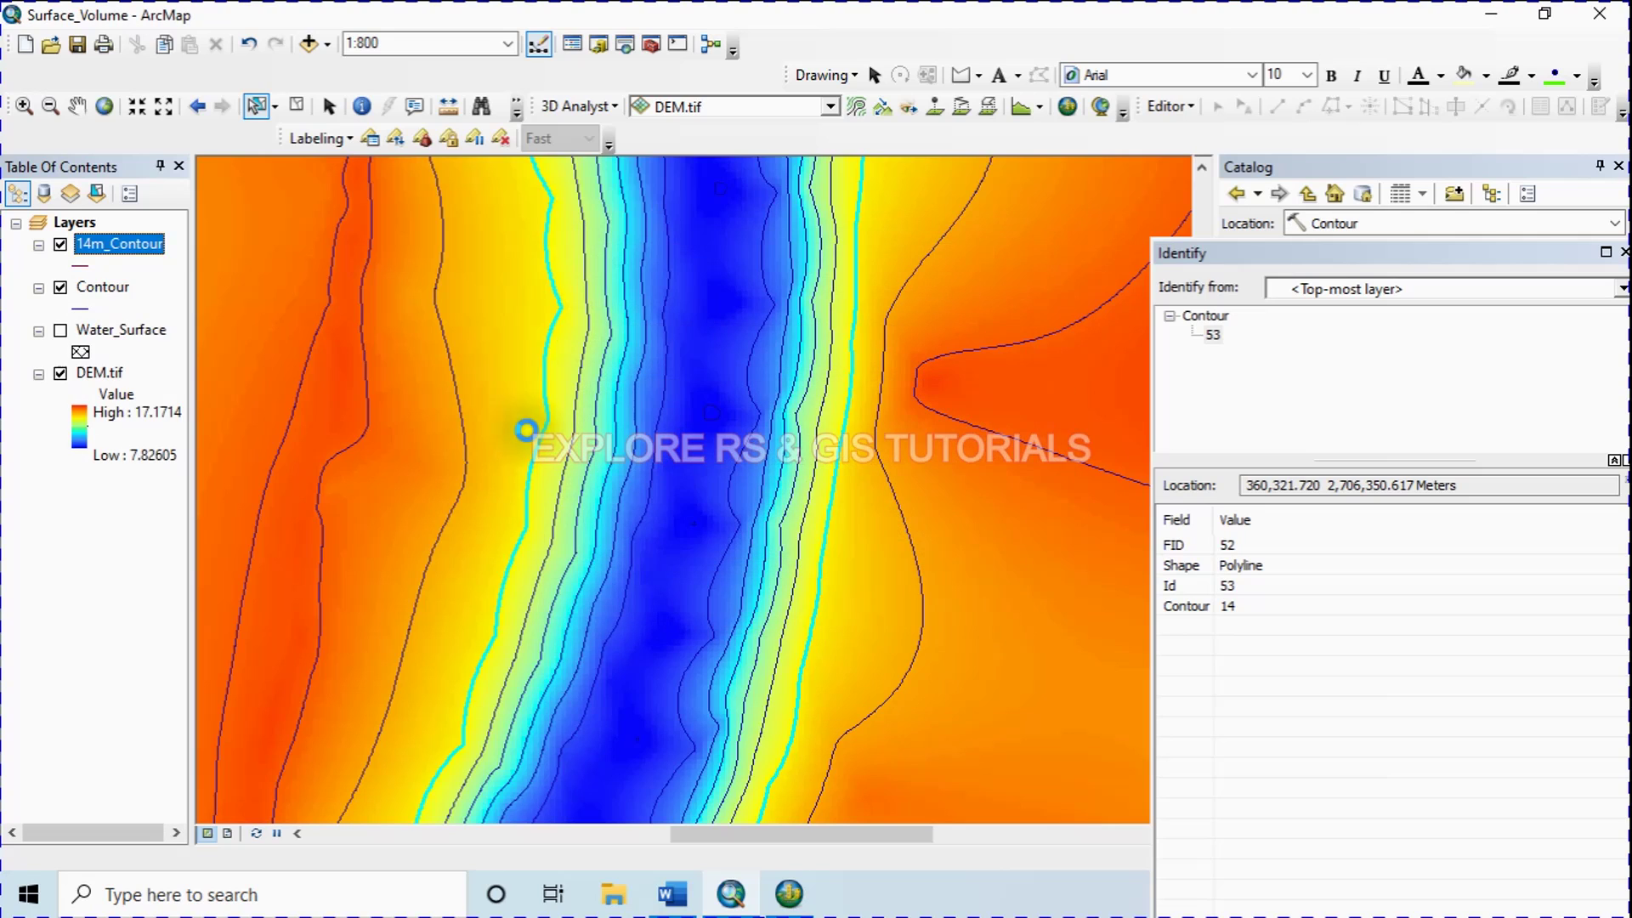
- Hide the full Contour layer and zoom the map view
{"action": "left_click", "coordinate": [61, 287]}
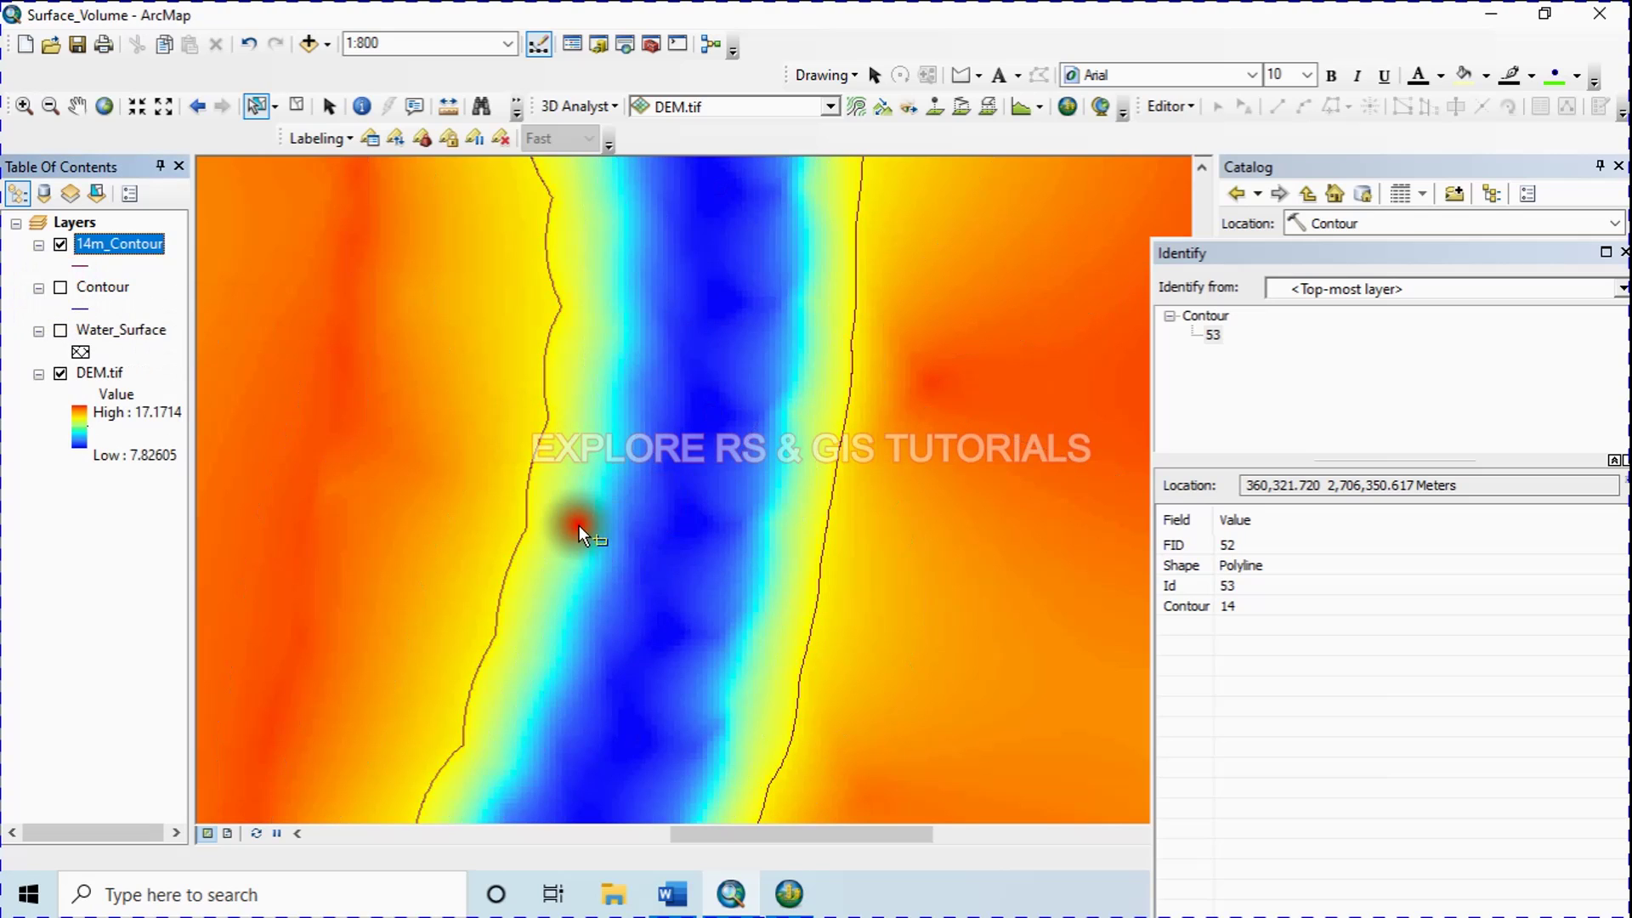
{"action": "scroll", "coordinate": [666, 588], "scroll_direction": "up", "scroll_amount": 4}
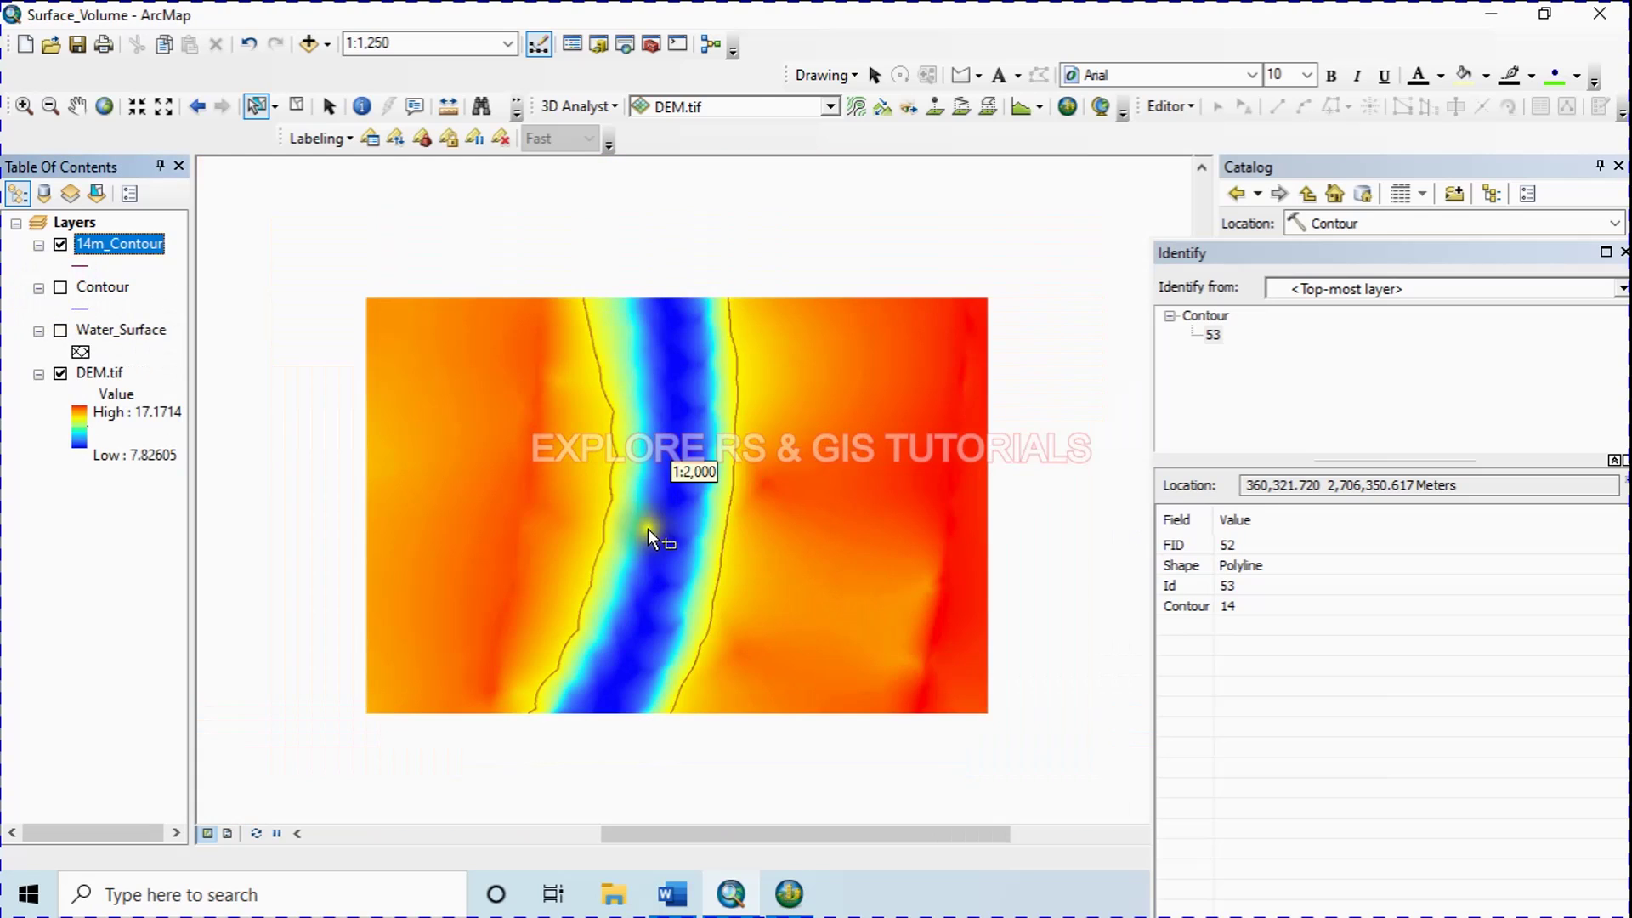
{"action": "scroll", "coordinate": [667, 578], "scroll_direction": "up", "scroll_amount": 2}
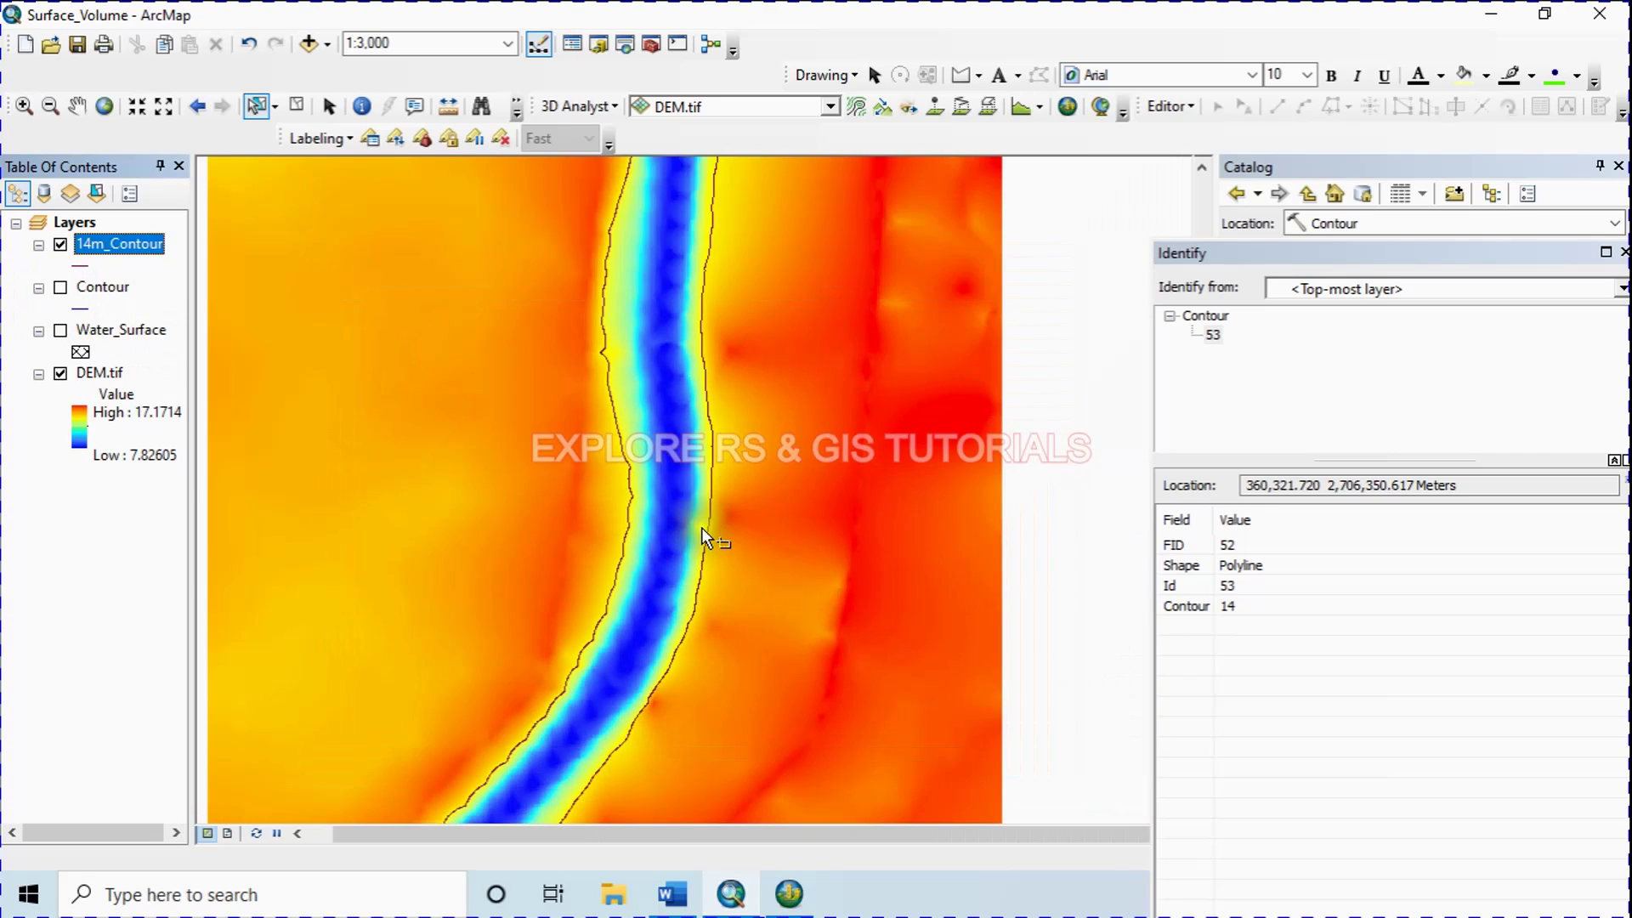
{"action": "scroll", "coordinate": [702, 527], "scroll_direction": "up", "scroll_amount": 2}
- Add 14m_Contour.shp to the ArcScene scene and enlarge the view of the surface
{"action": "left_click", "coordinate": [789, 893]}
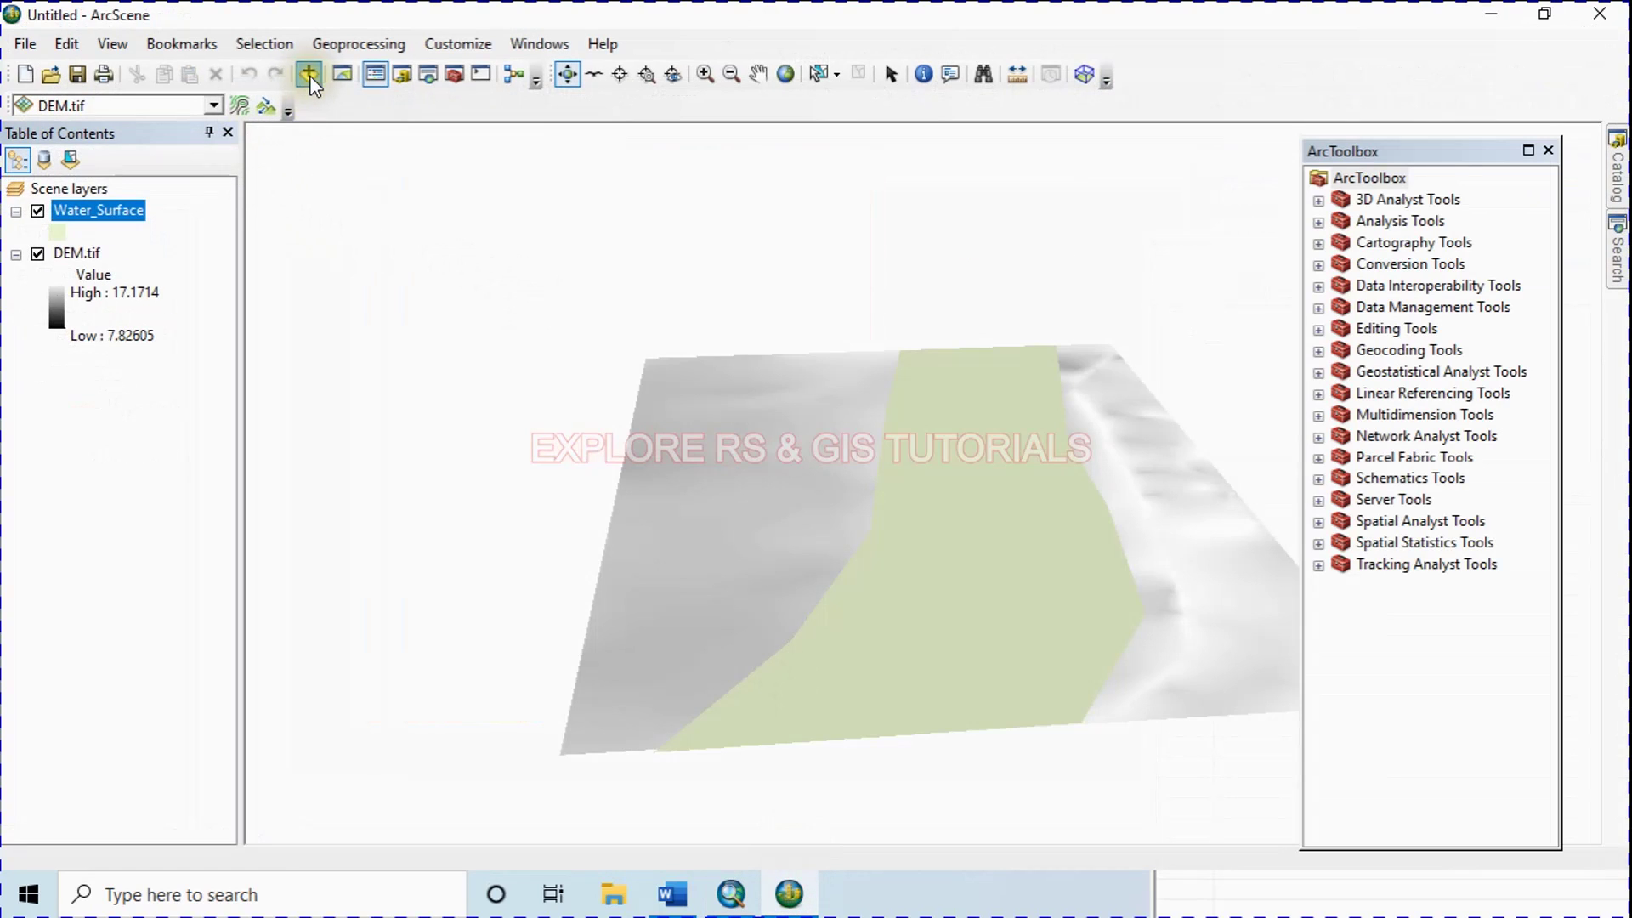
{"action": "left_click", "coordinate": [310, 76]}
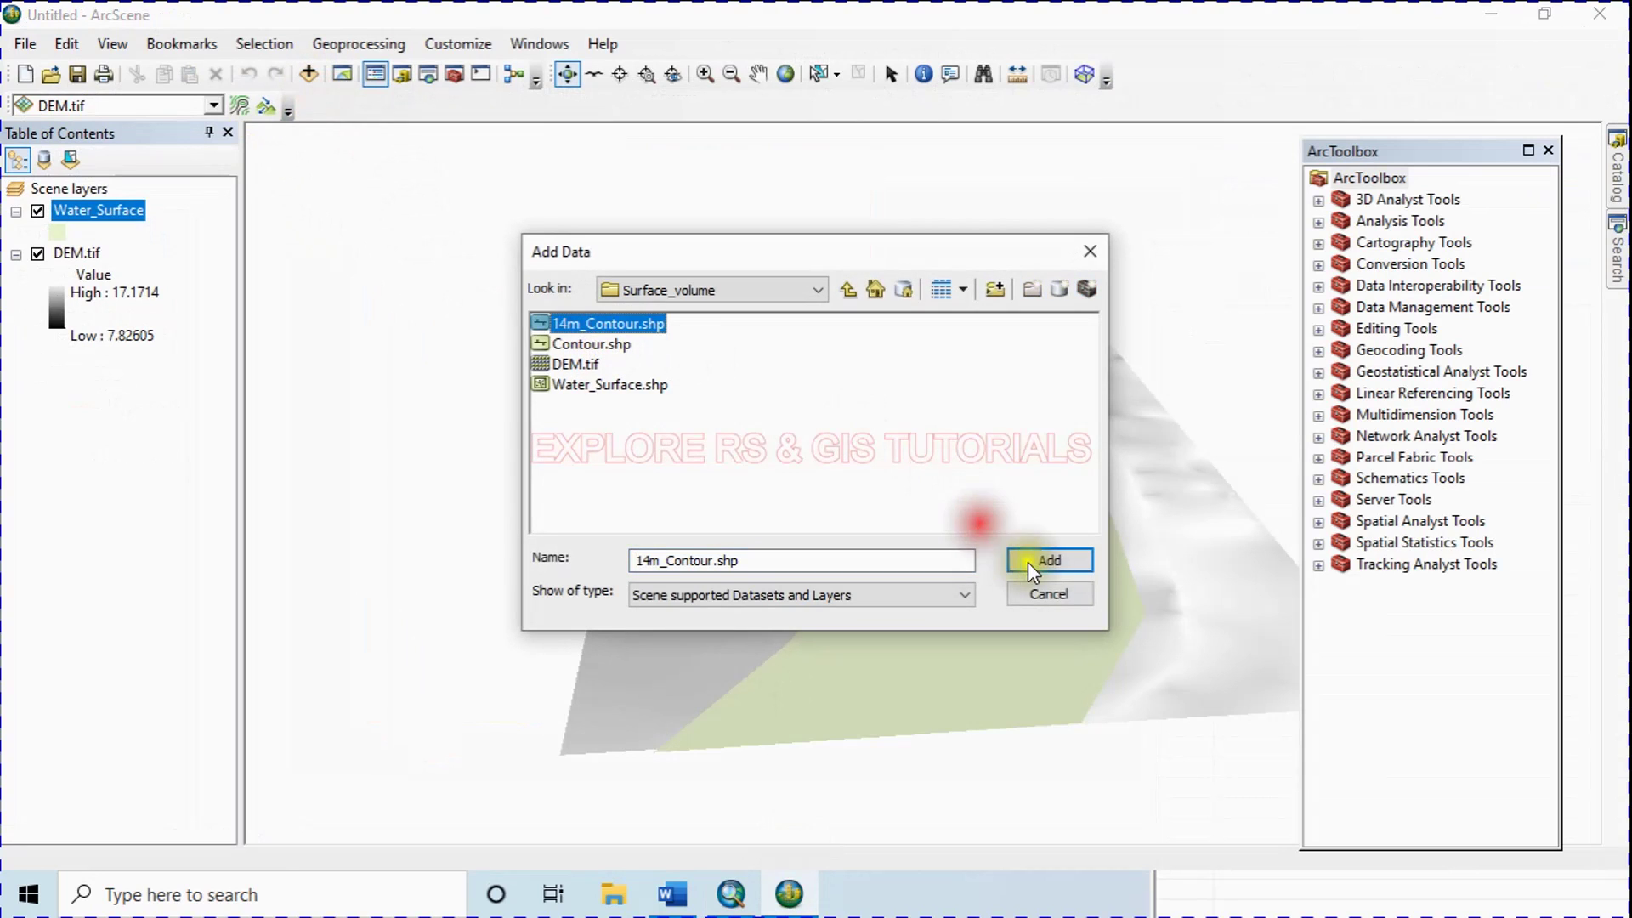
{"action": "left_click", "coordinate": [1038, 561]}
{"action": "scroll", "coordinate": [578, 501], "scroll_direction": "up", "scroll_amount": 2}
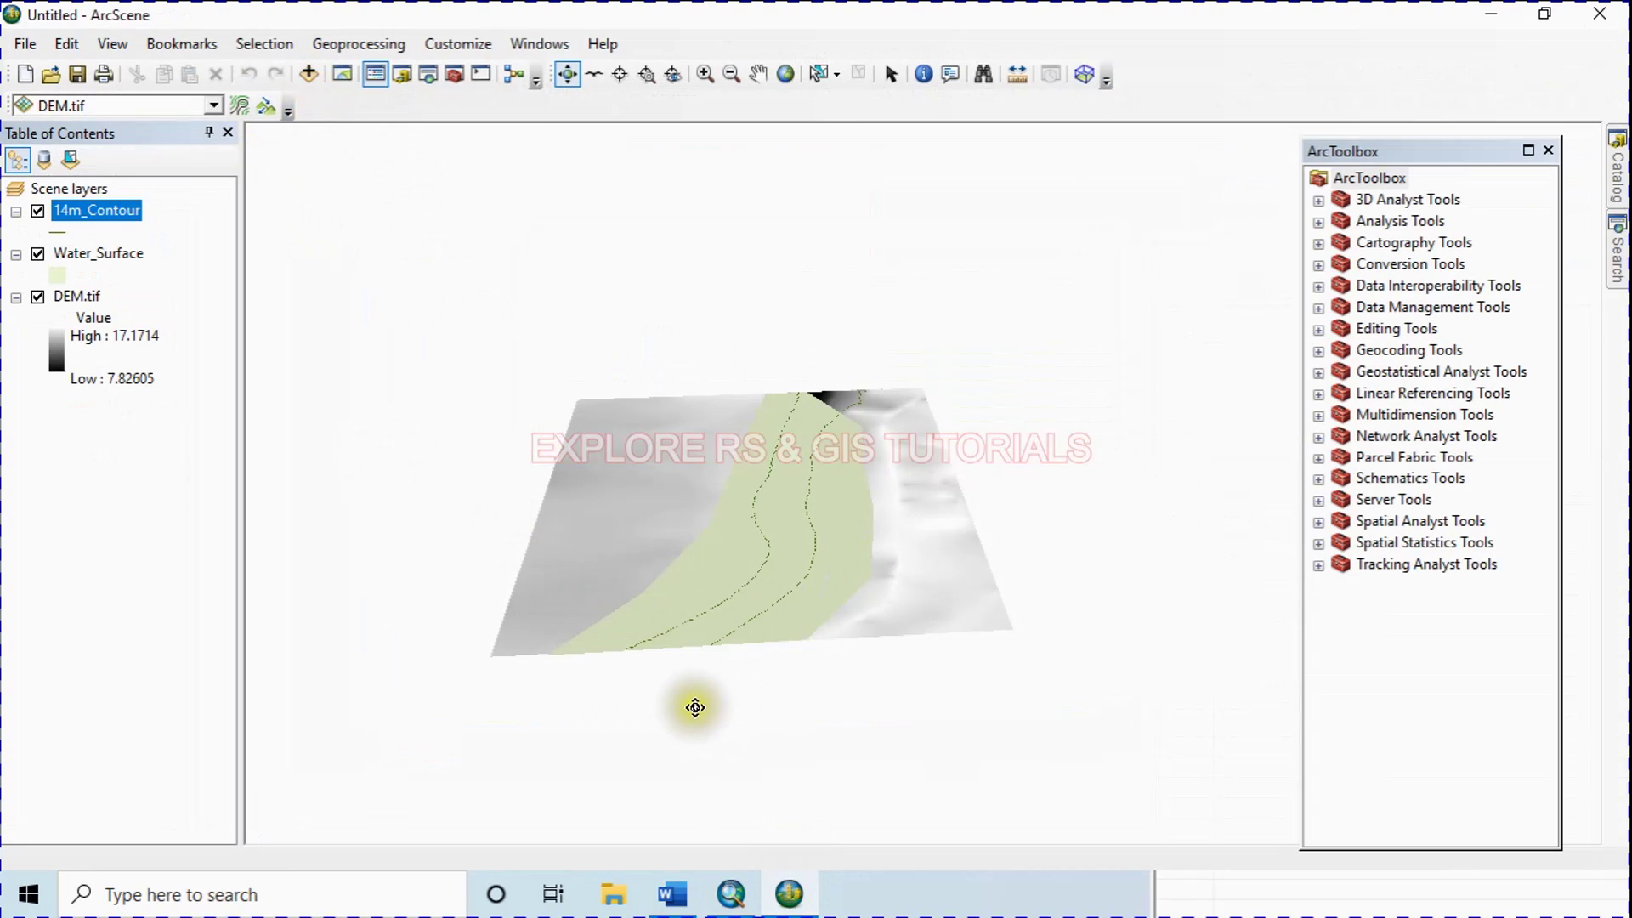
{"action": "left_click_drag", "start_coordinate": [695, 707], "coordinate": [718, 615]}
{"action": "scroll", "coordinate": [718, 616], "scroll_direction": "down", "scroll_amount": 3}
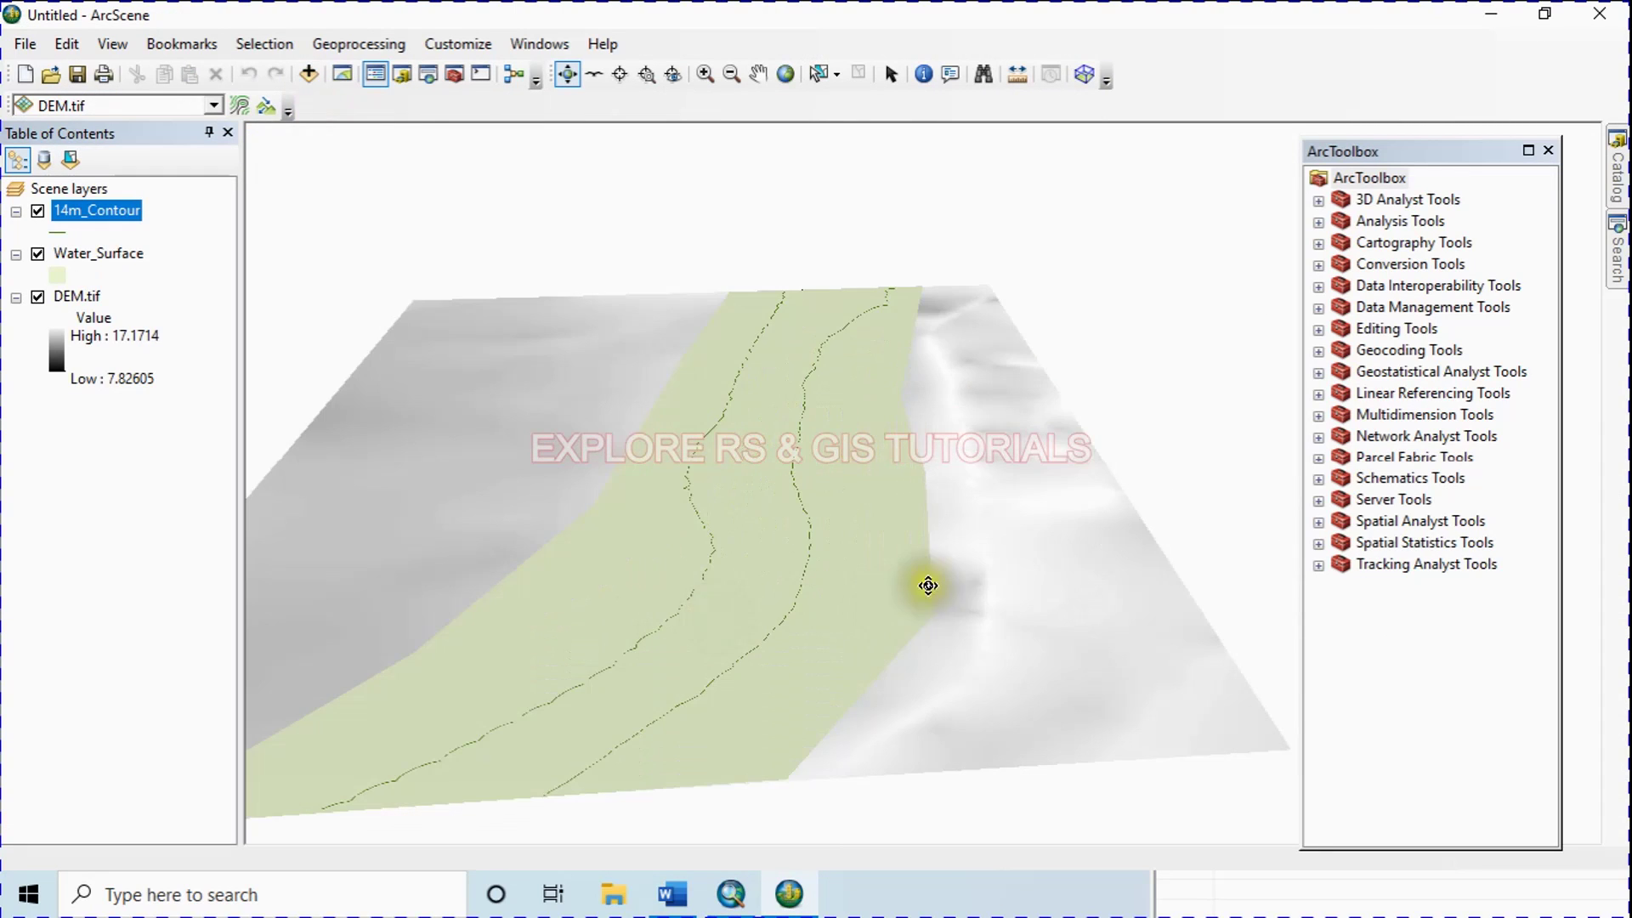
{"action": "scroll", "coordinate": [928, 586], "scroll_direction": "up", "scroll_amount": 3}
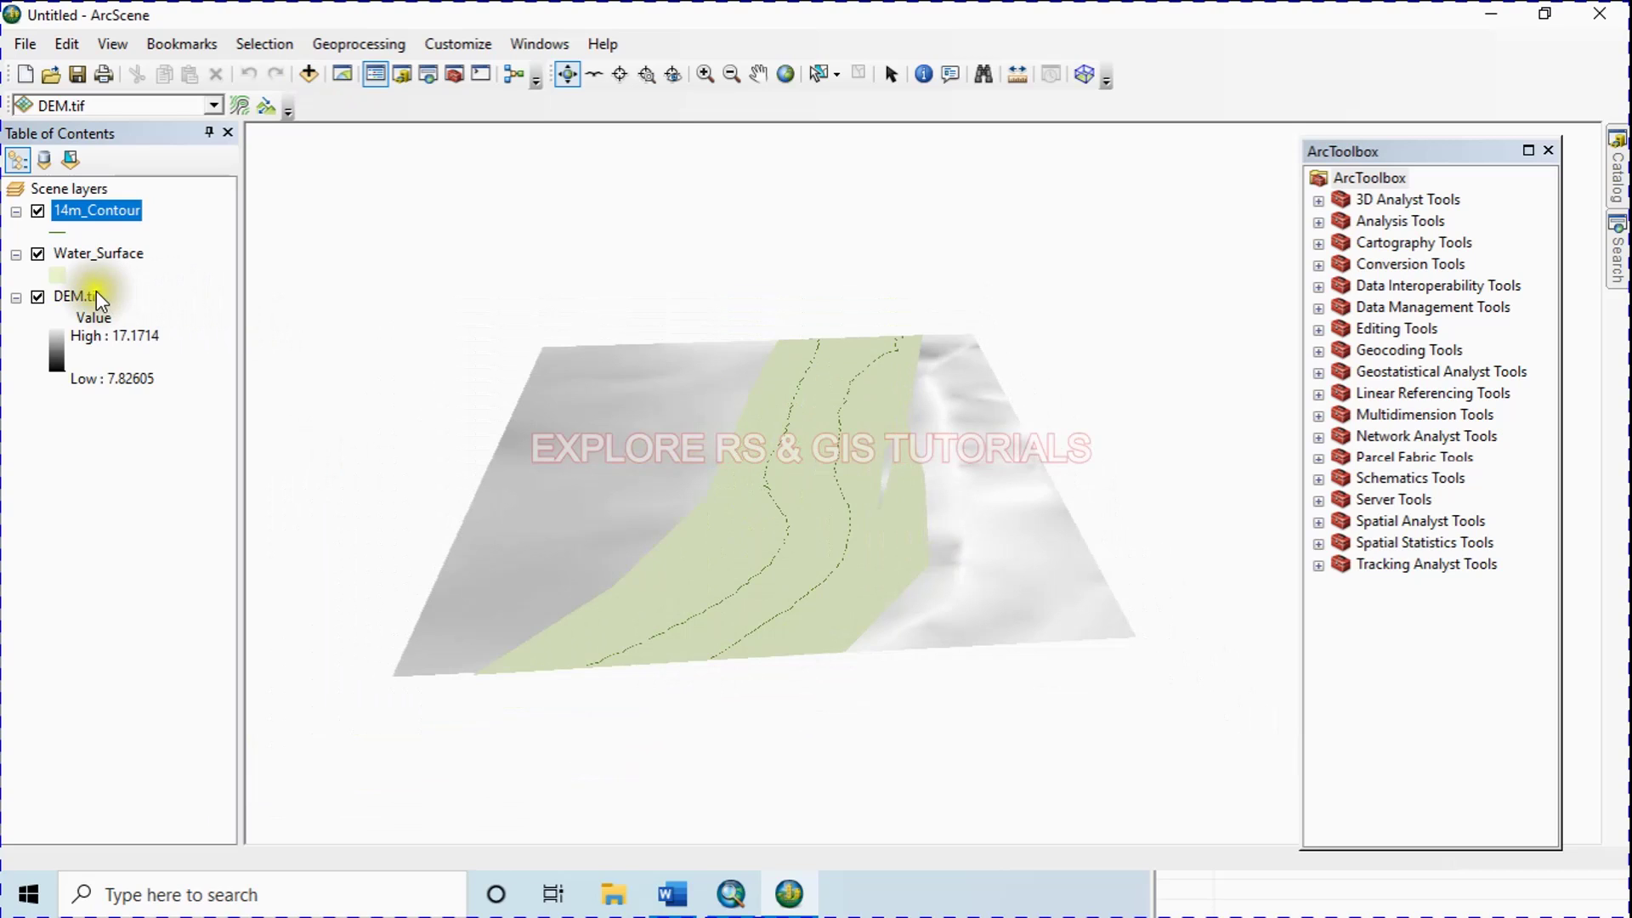
- Set DEM.tif's base heights to float on the DEM.tif surface, then rotate to view the relief
{"action": "right_click", "coordinate": [64, 294]}
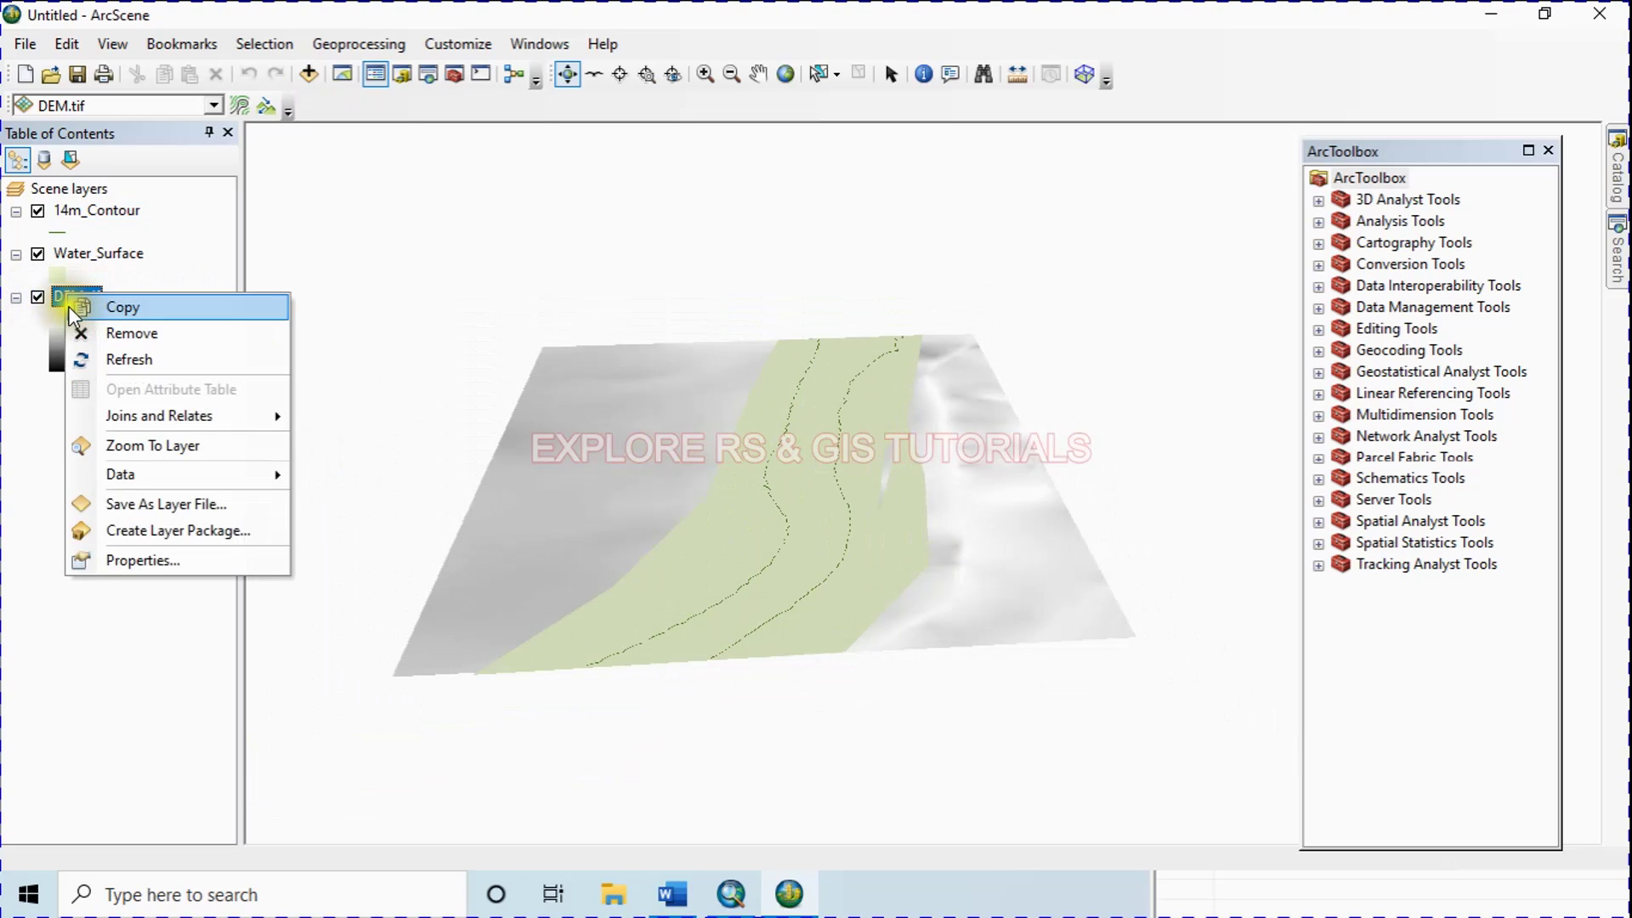
{"action": "left_click", "coordinate": [192, 560]}
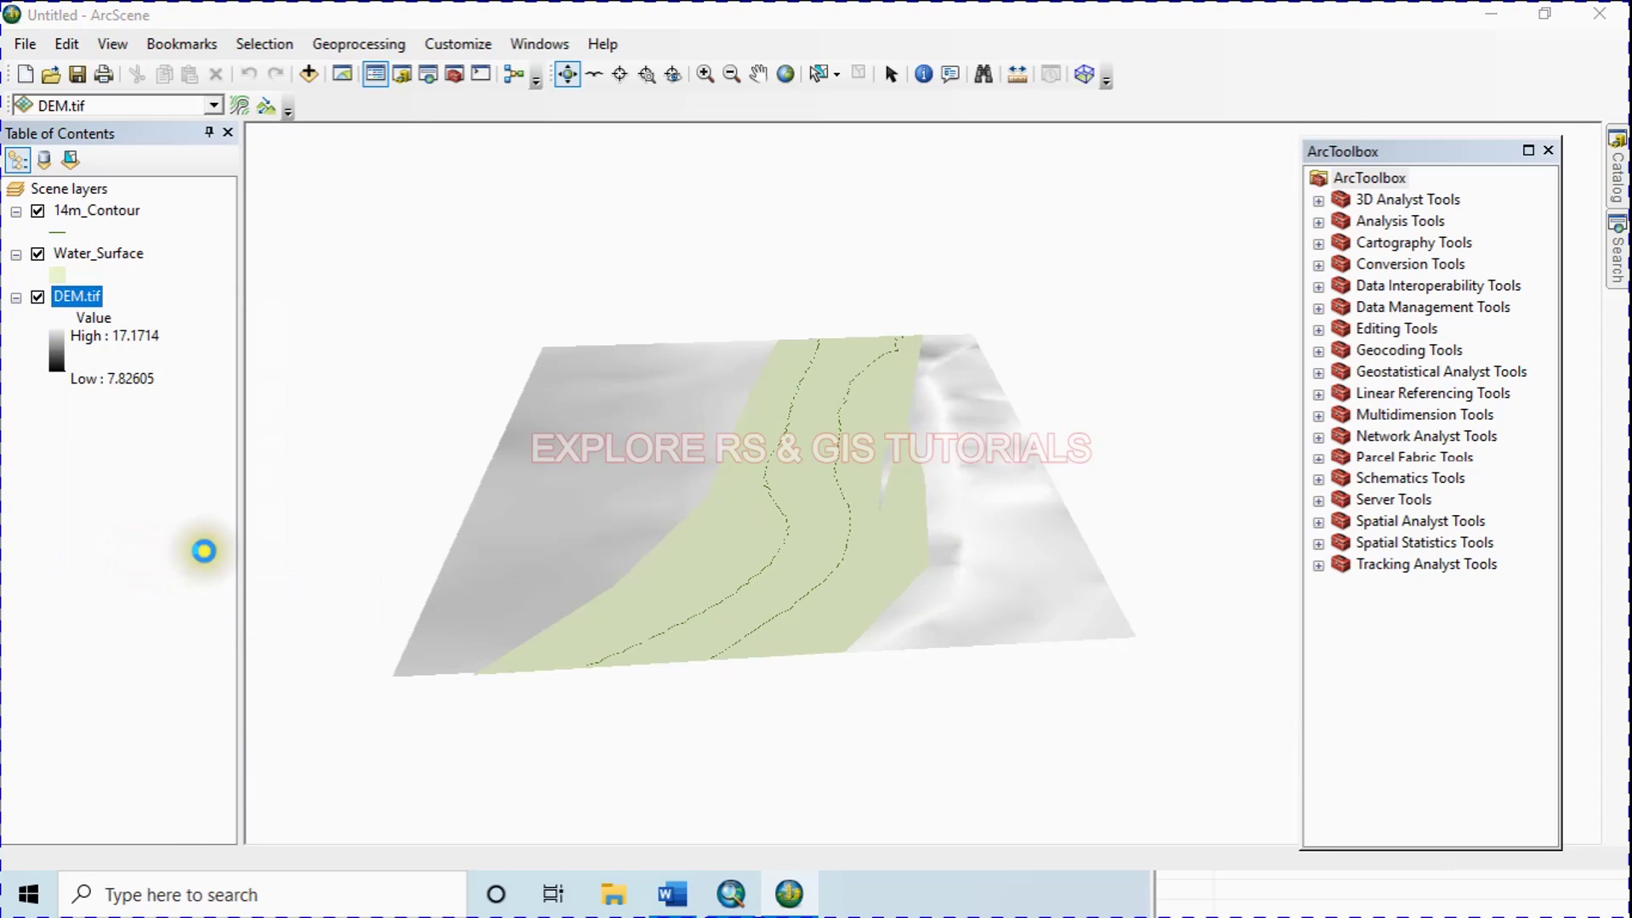
{"action": "left_click", "coordinate": [770, 128]}
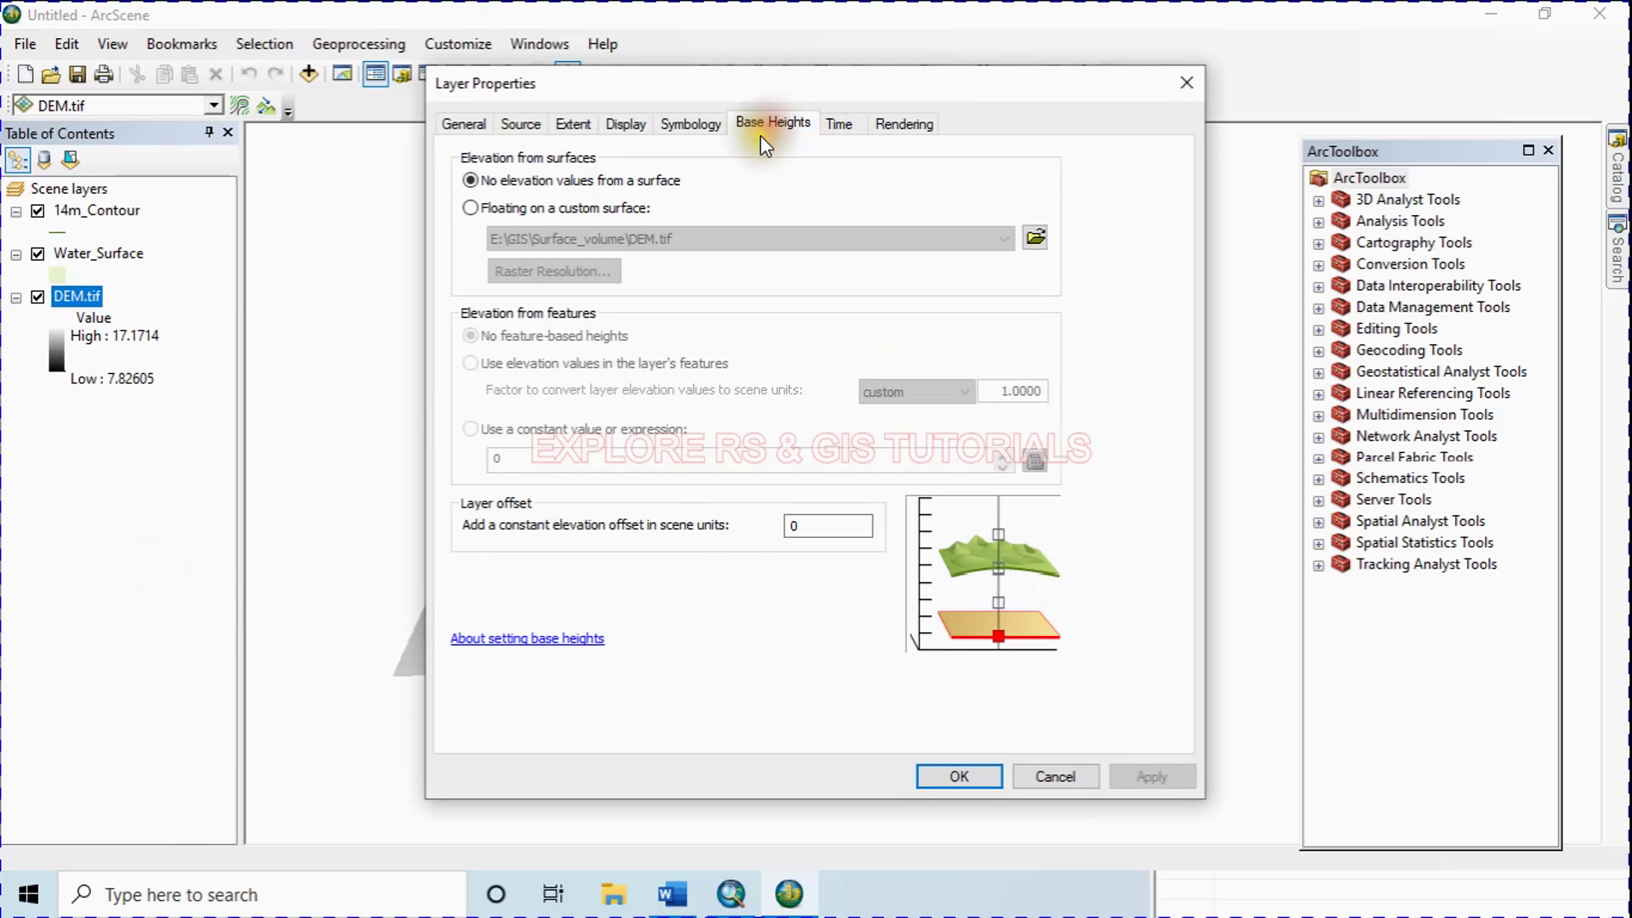
{"action": "left_click", "coordinate": [472, 209]}
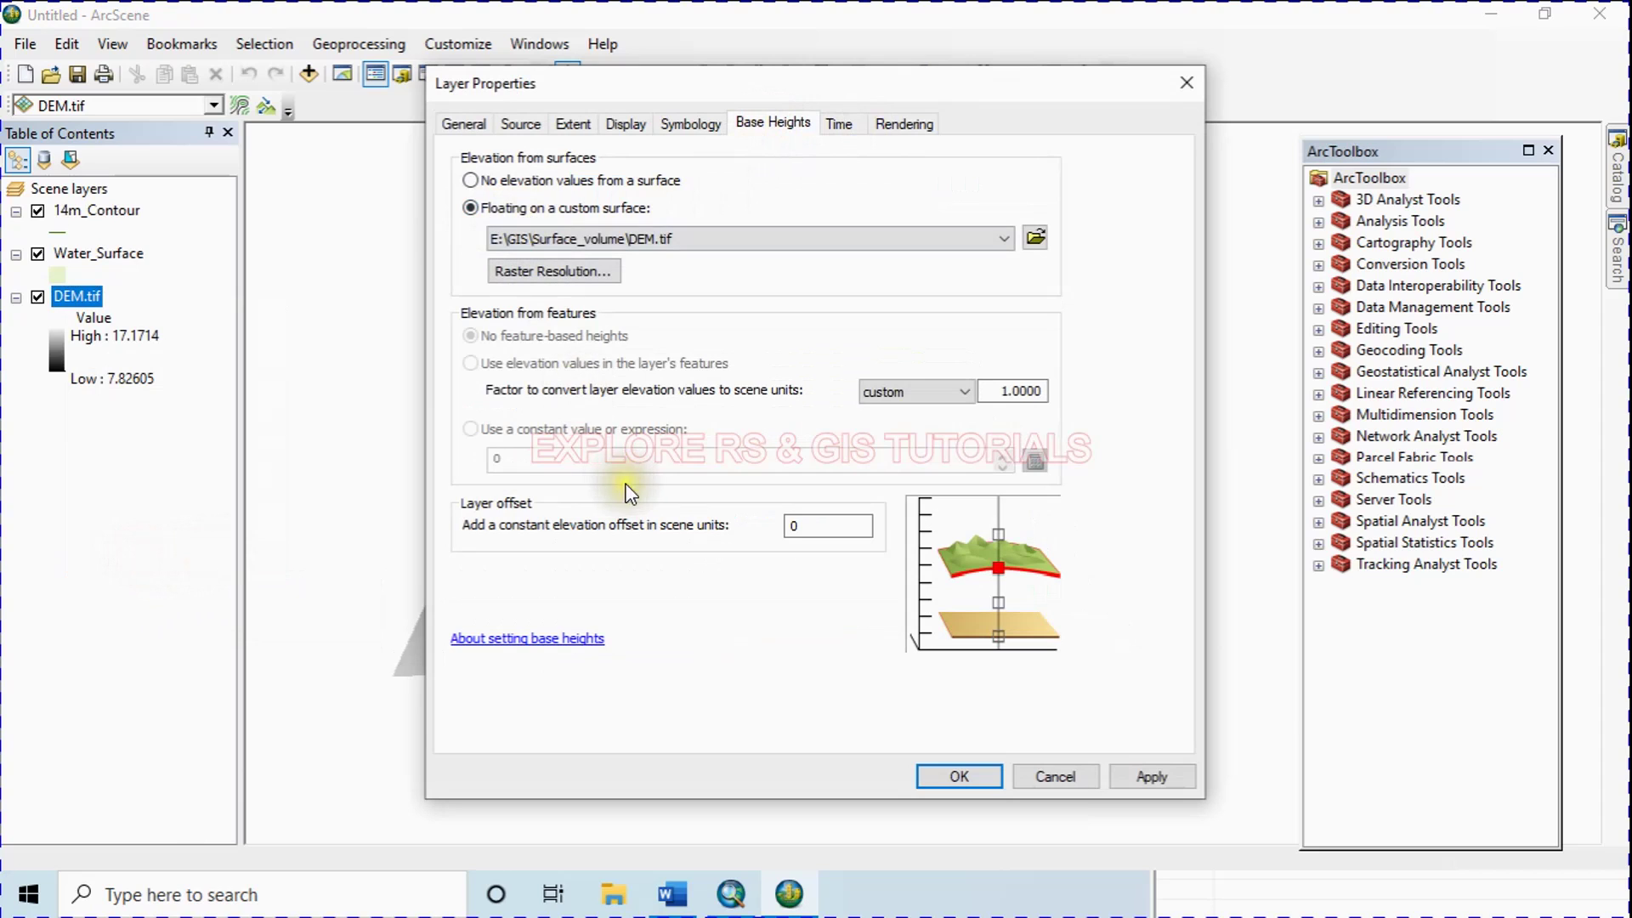
{"action": "left_click", "coordinate": [959, 776]}
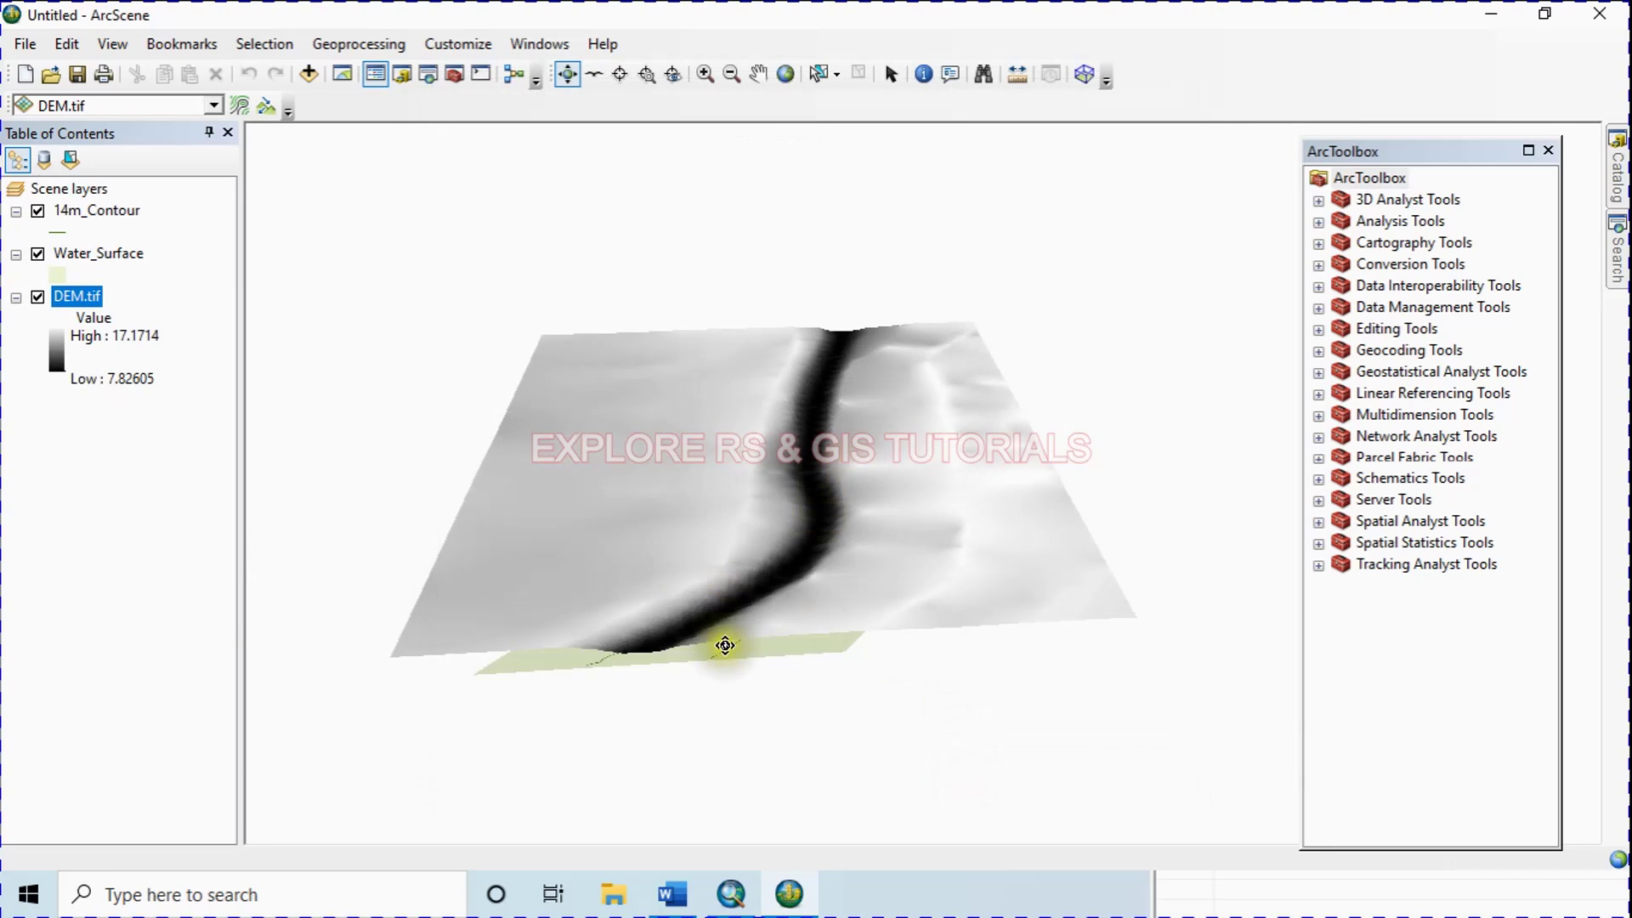
{"action": "left_click_drag", "start_coordinate": [678, 606], "coordinate": [776, 546]}
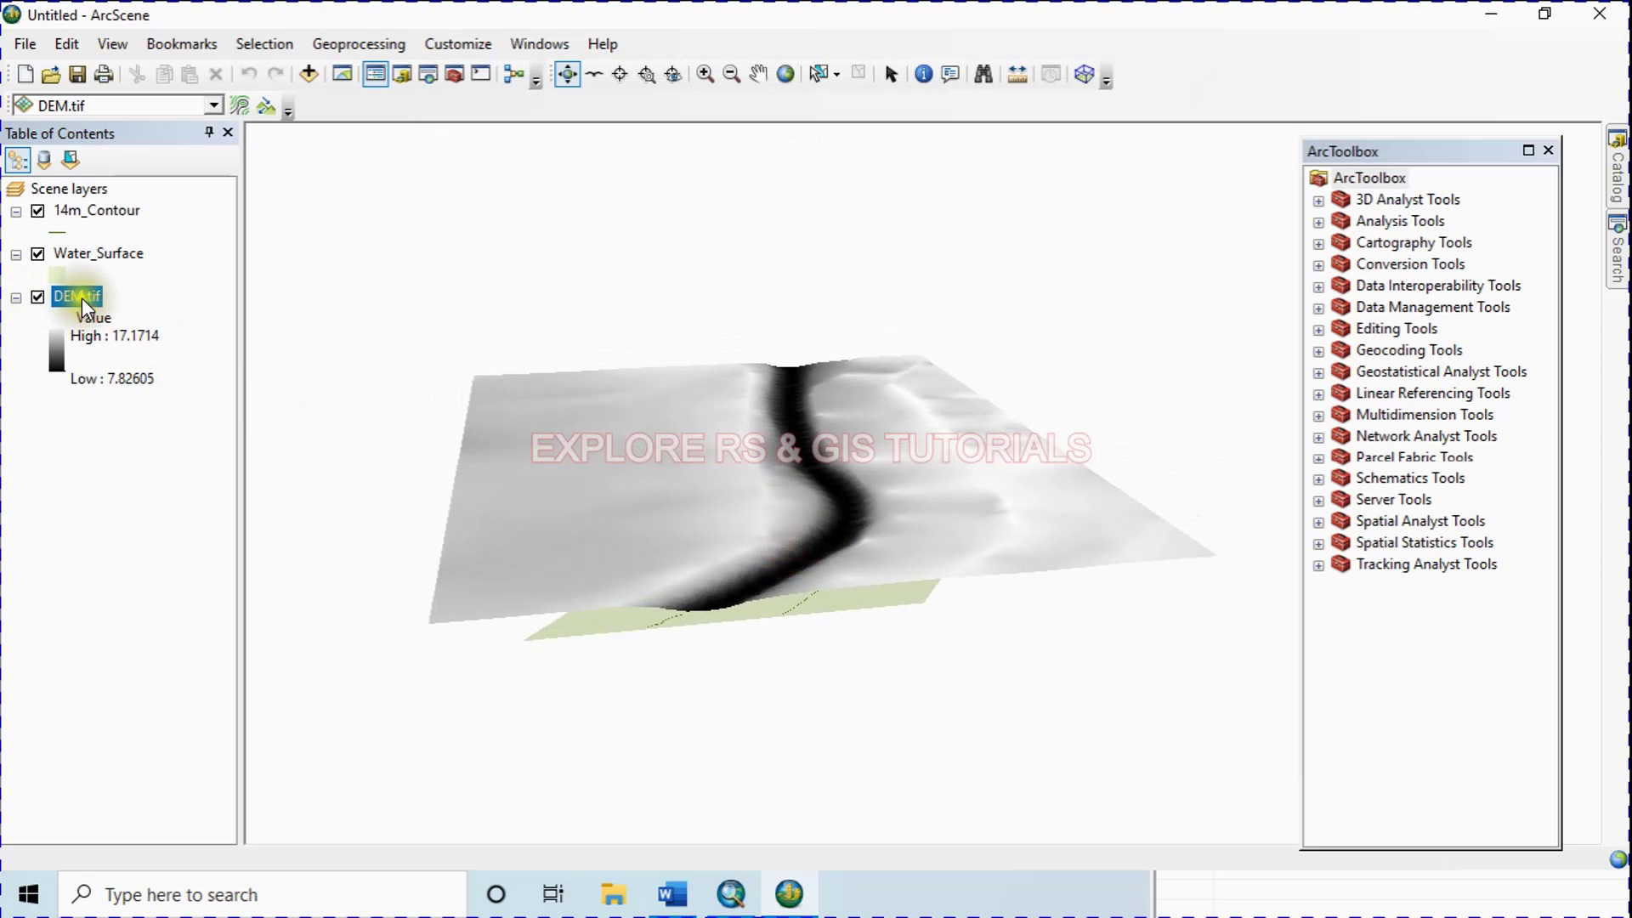
- Set the scene's vertical exaggeration to 5 in Scene Properties
{"action": "left_click", "coordinate": [40, 190]}
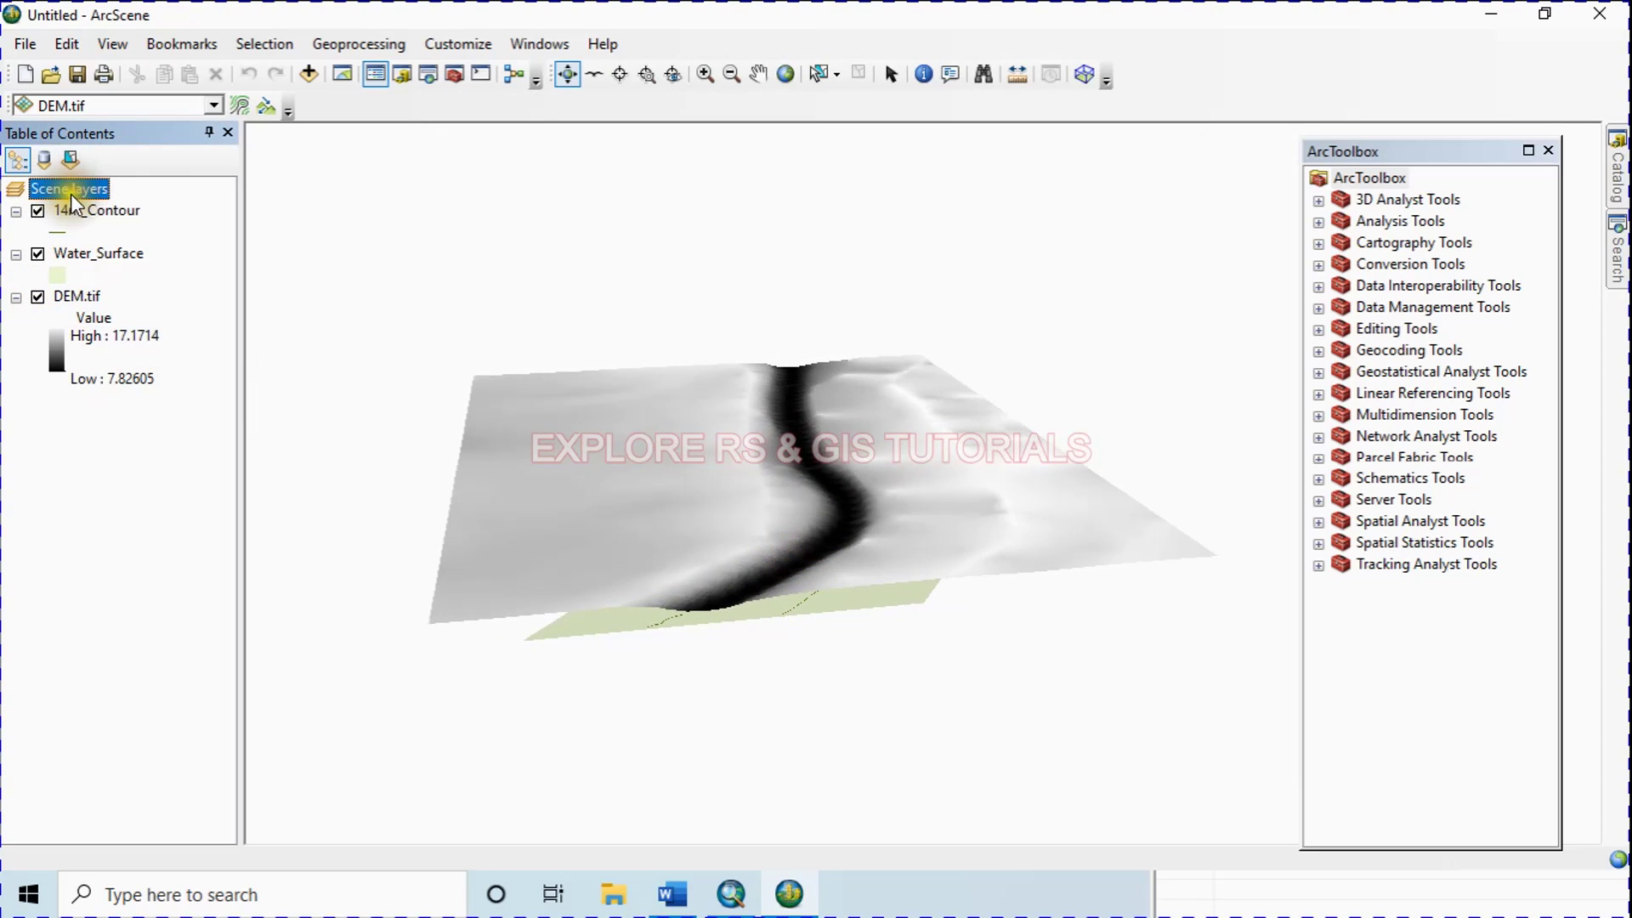
{"action": "right_click", "coordinate": [75, 190]}
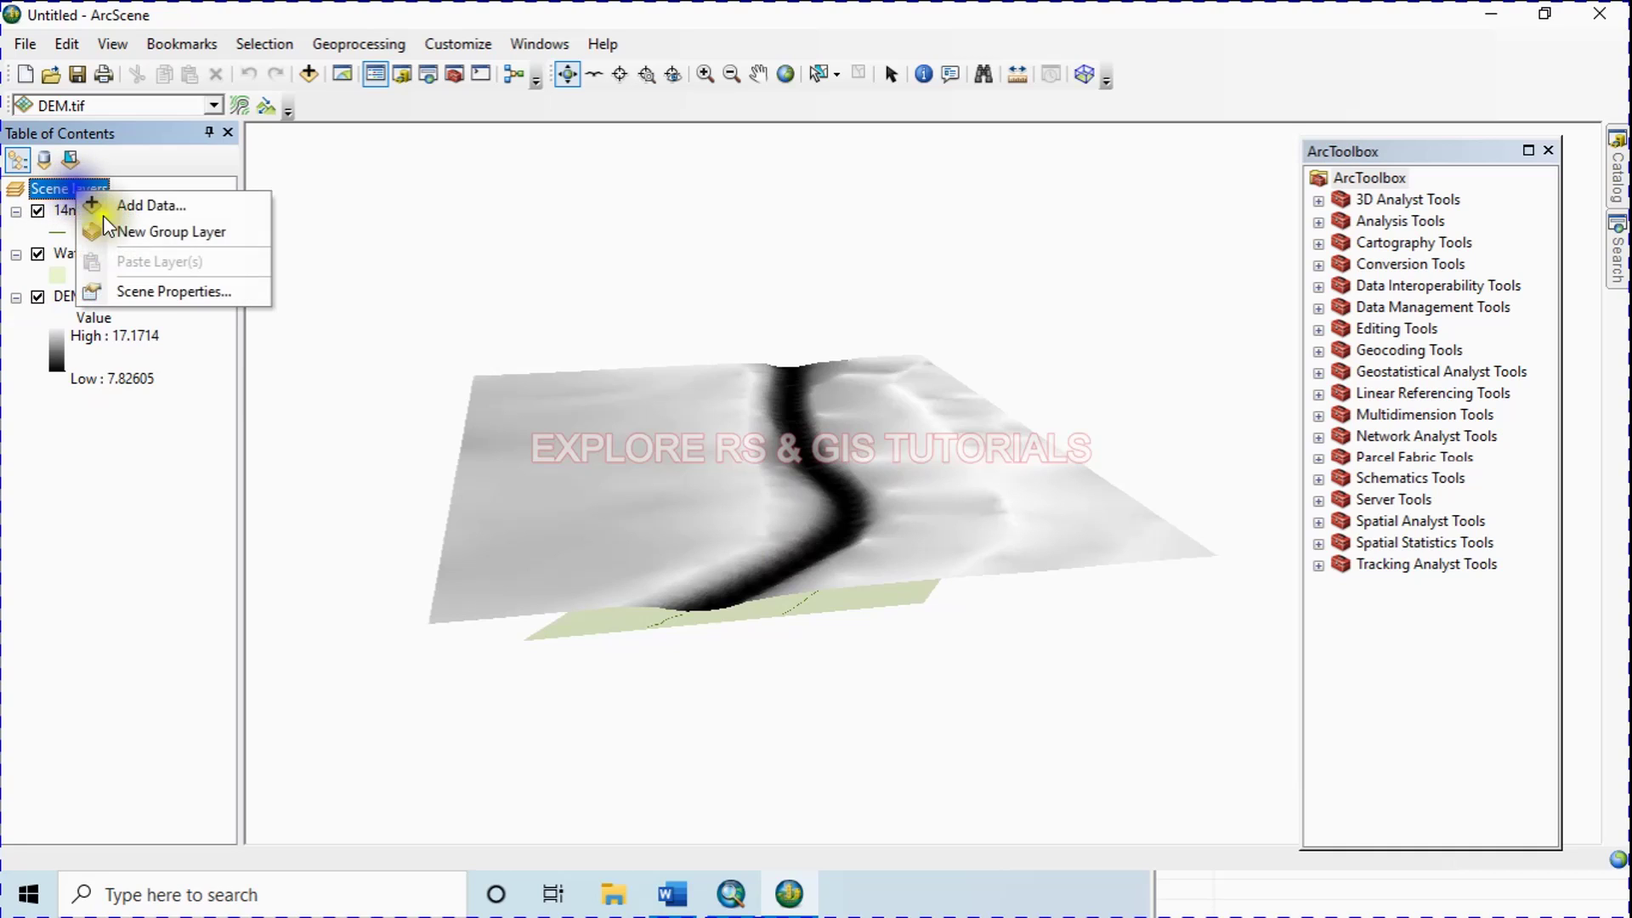
{"action": "left_click", "coordinate": [163, 289]}
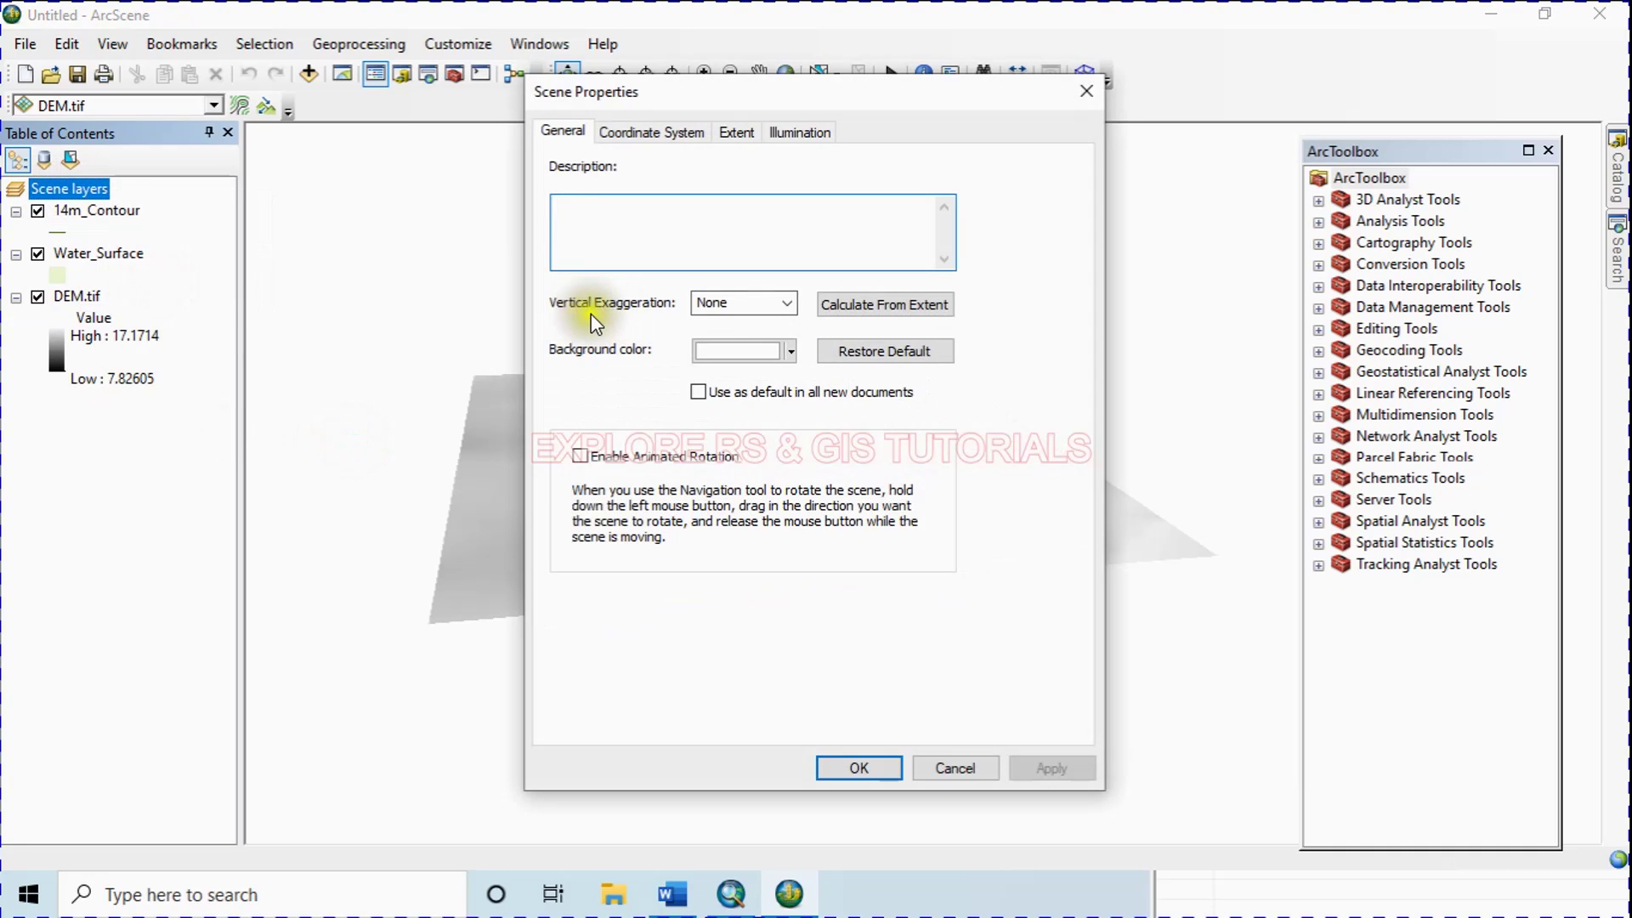
{"action": "left_click", "coordinate": [787, 304]}
{"action": "left_click", "coordinate": [740, 391]}
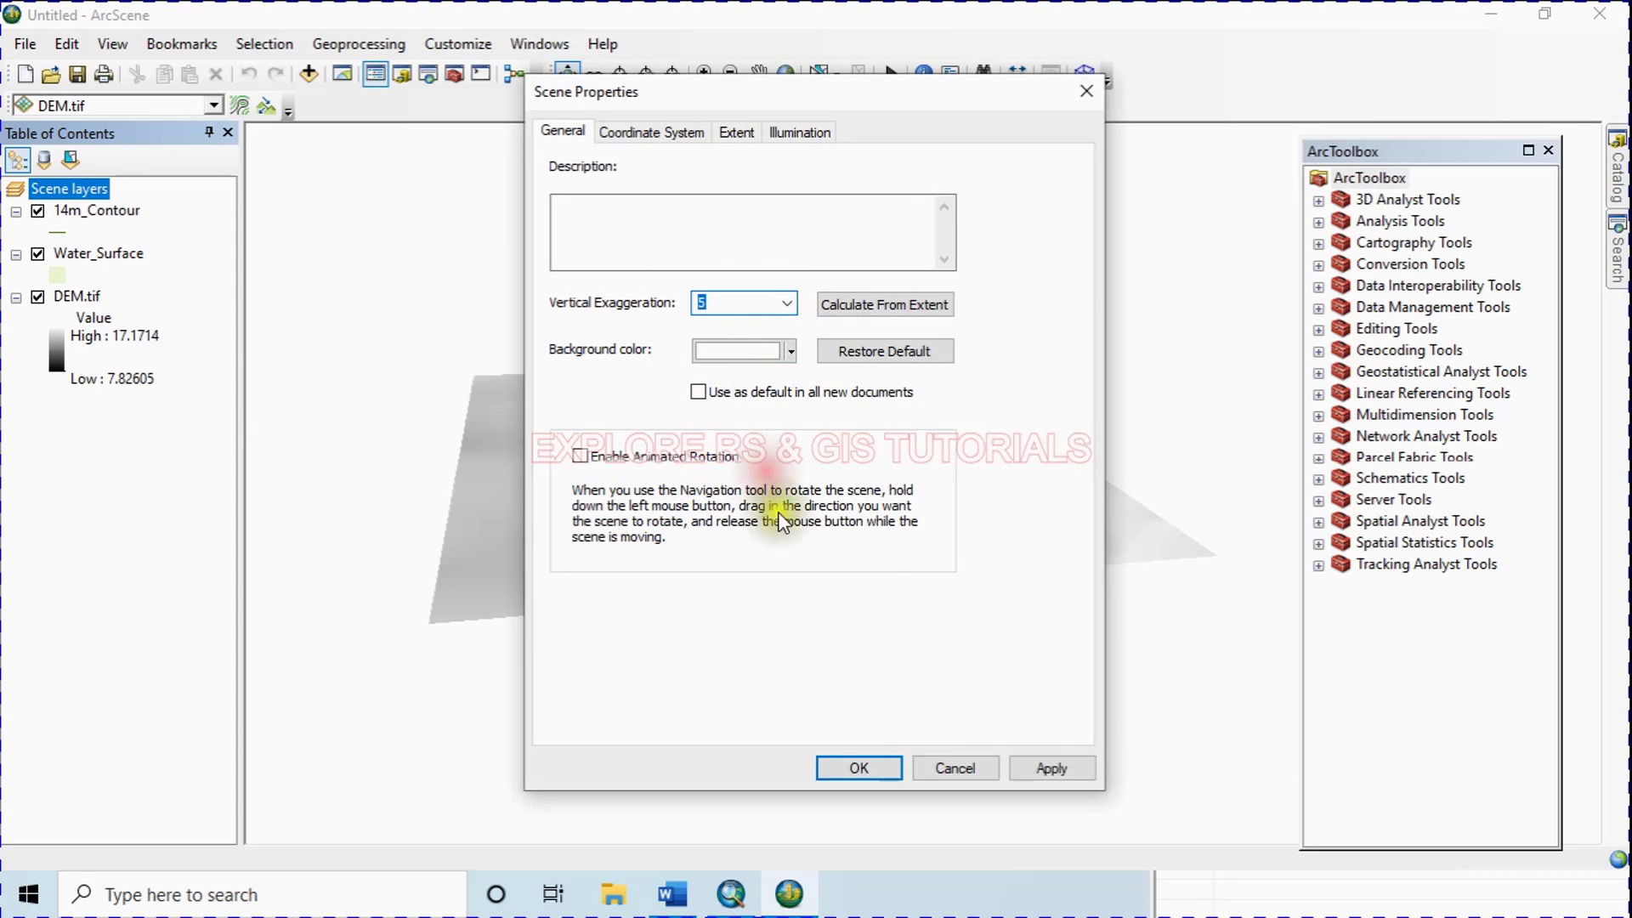
{"action": "left_click", "coordinate": [1054, 768]}
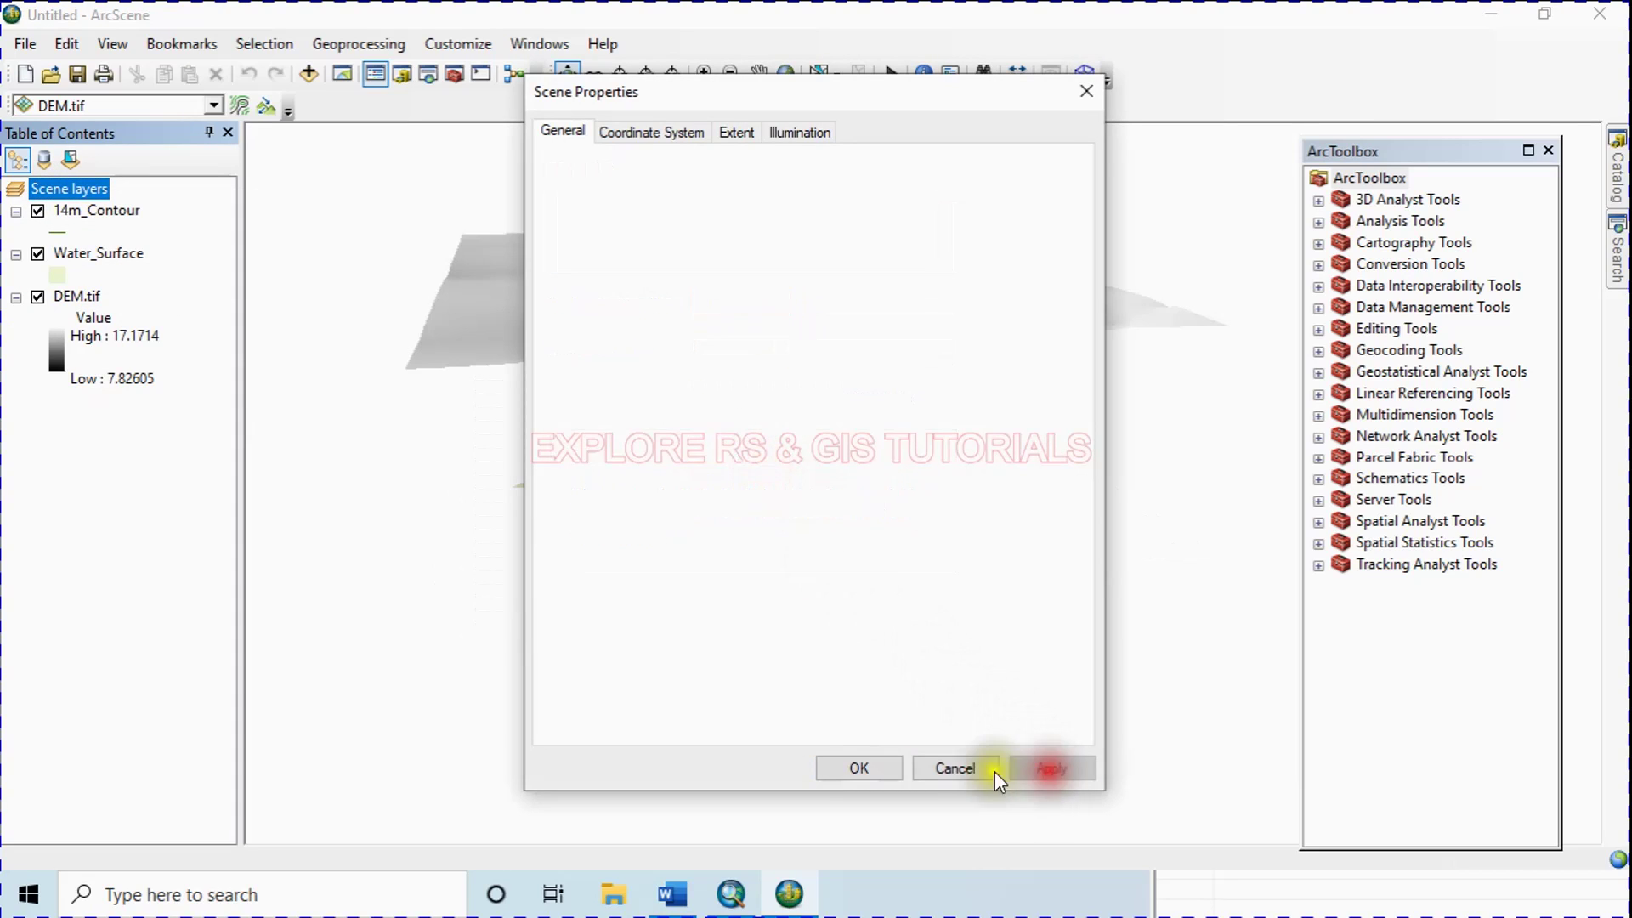
{"action": "left_click", "coordinate": [859, 769]}
- Recolour DEM.tif with the inverted red-yellow-green-cyan-blue ramp so high ground is red
{"action": "left_click", "coordinate": [56, 350]}
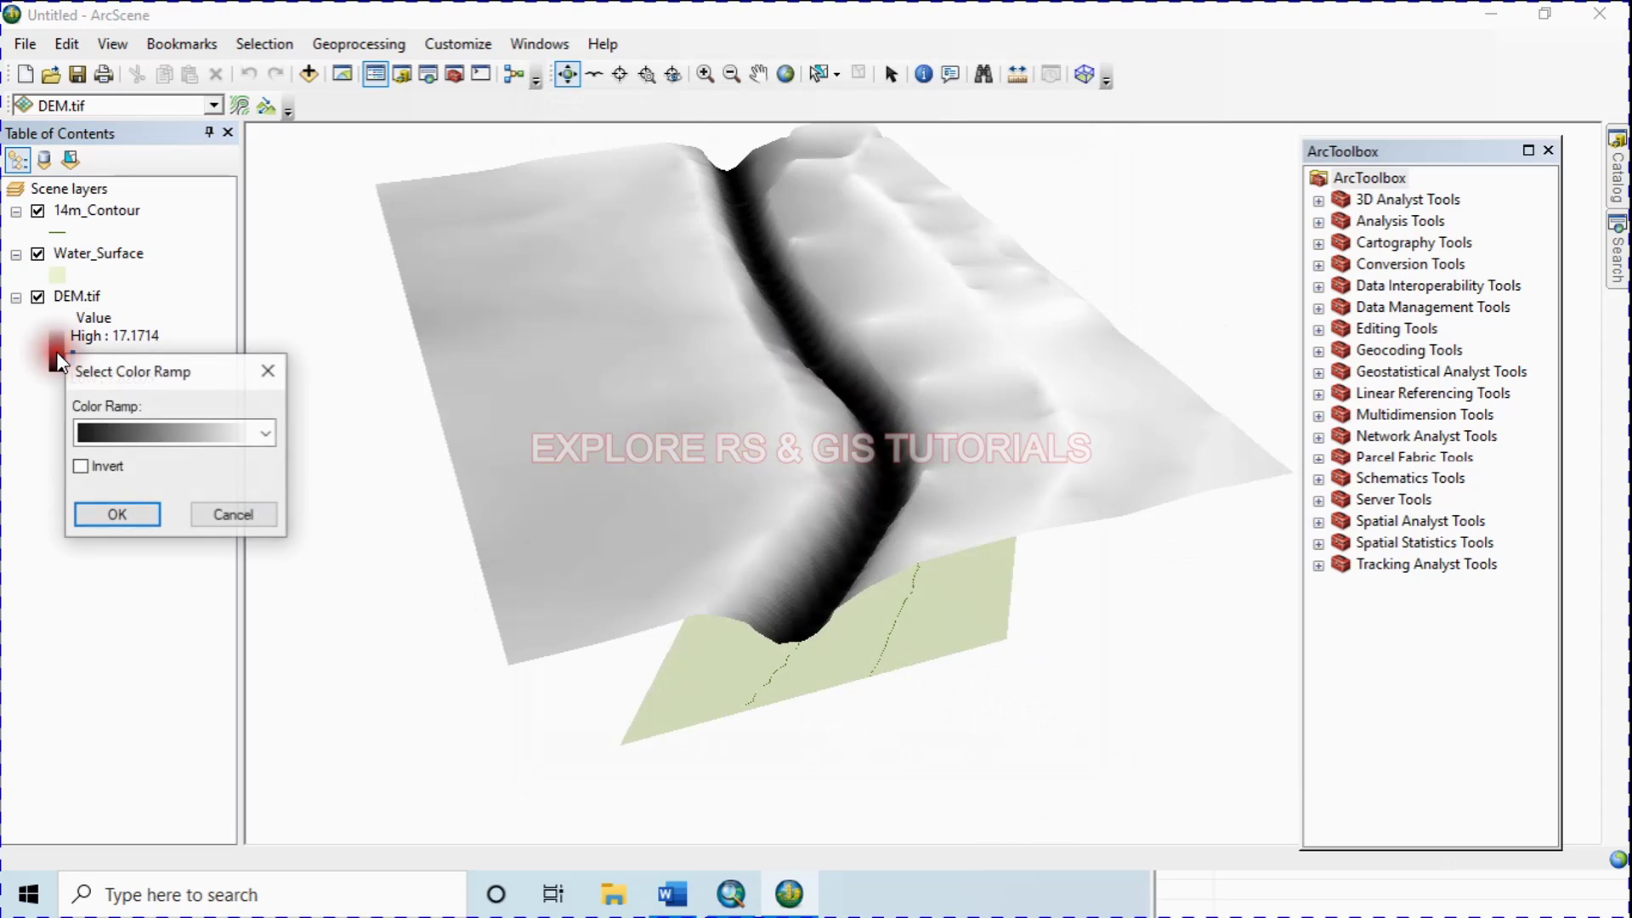
{"action": "left_click", "coordinate": [134, 432]}
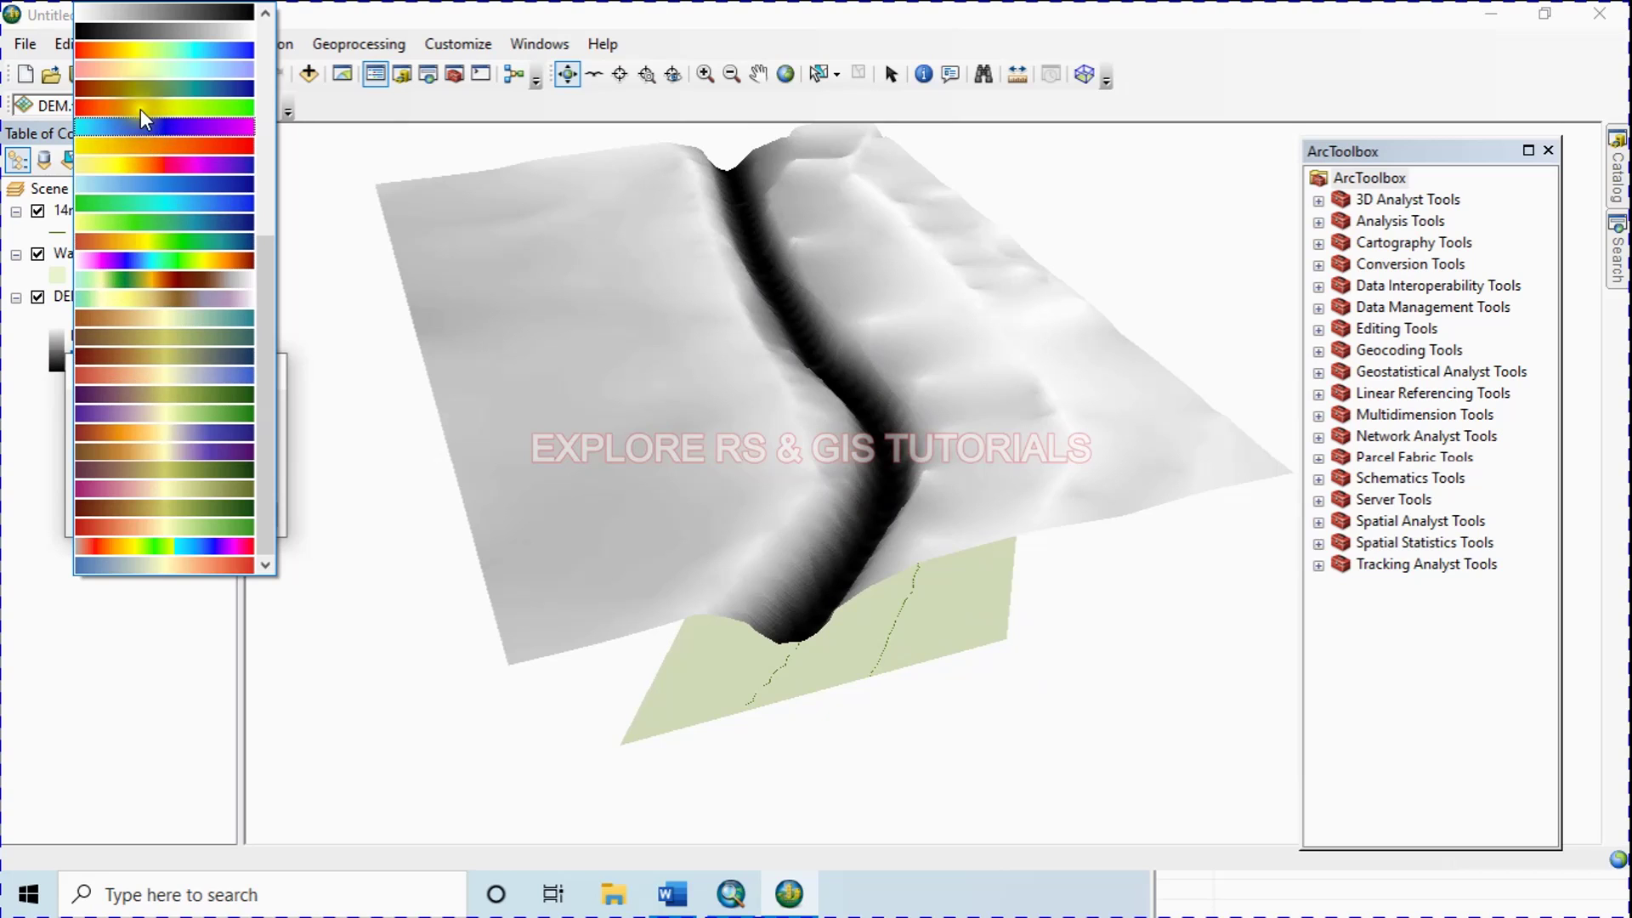
{"action": "left_click", "coordinate": [140, 49]}
{"action": "left_click", "coordinate": [80, 466]}
{"action": "left_click", "coordinate": [104, 509]}
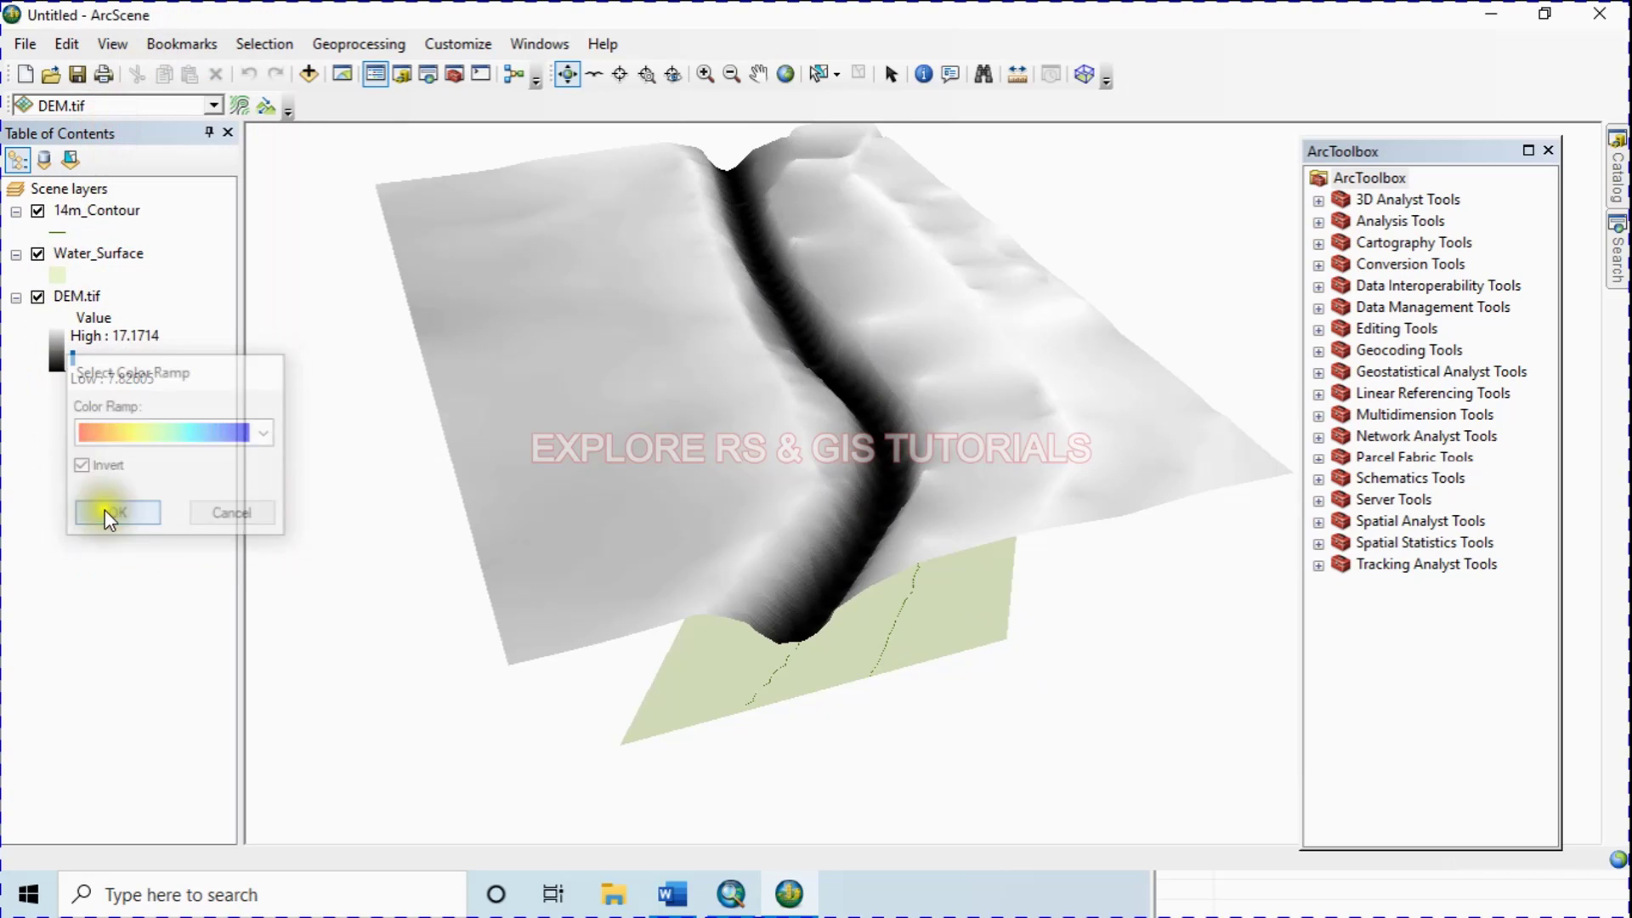
{"action": "left_click_drag", "start_coordinate": [637, 502], "coordinate": [595, 442]}
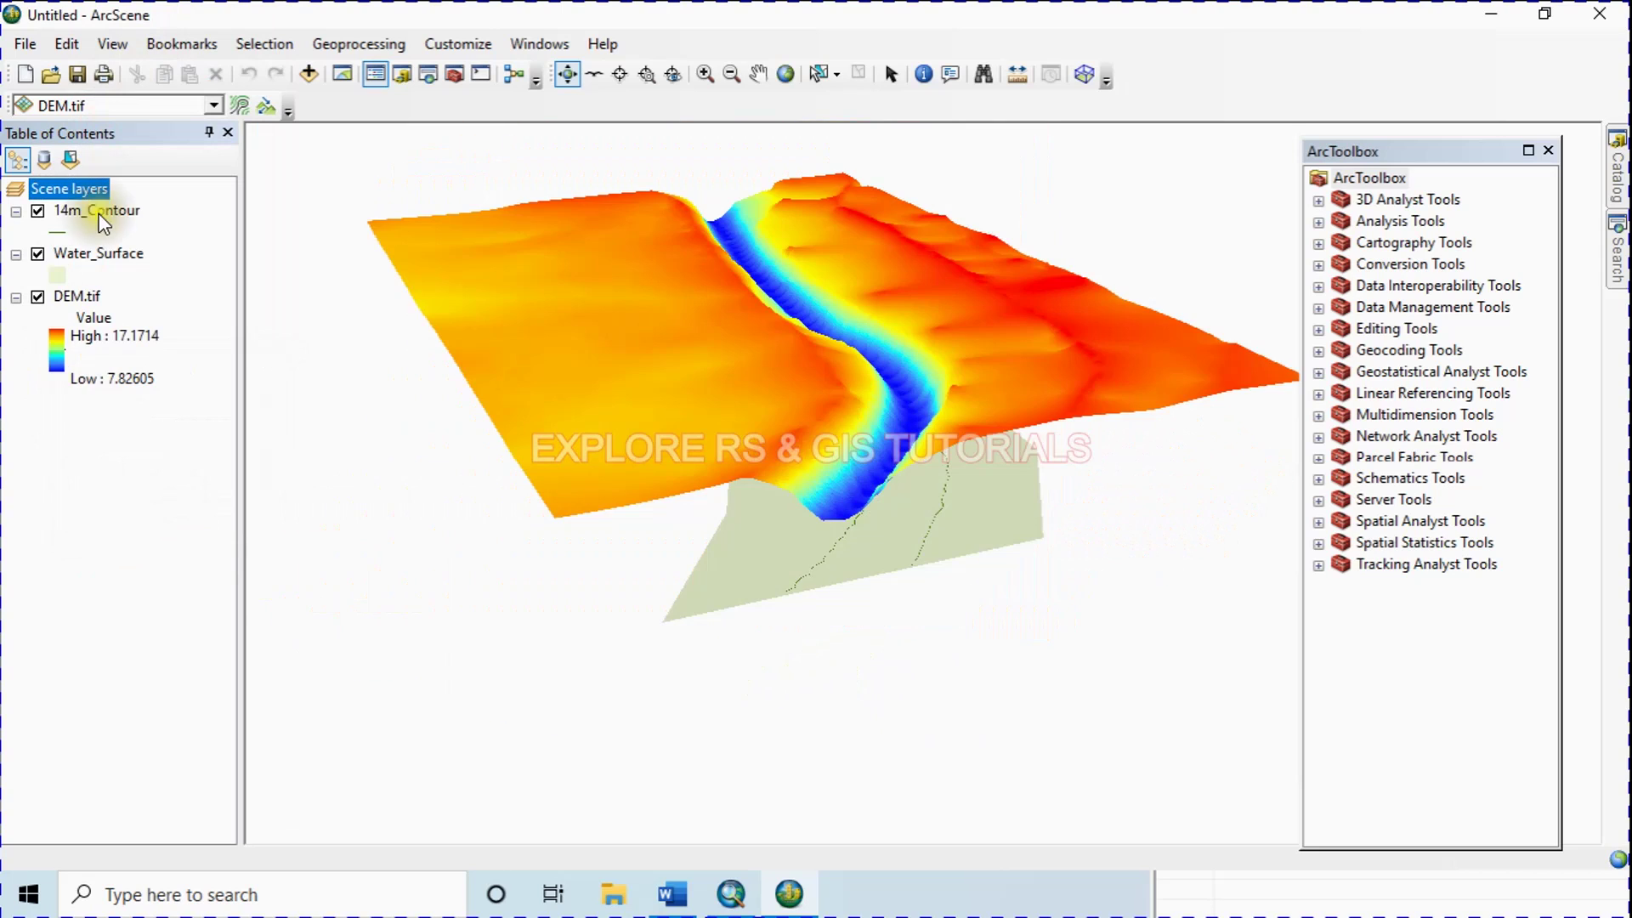
{"action": "left_click", "coordinate": [100, 211]}
- Give 14m_Contour a constant base height of 14 with a 0.5 layer offset
{"action": "right_click", "coordinate": [102, 212]}
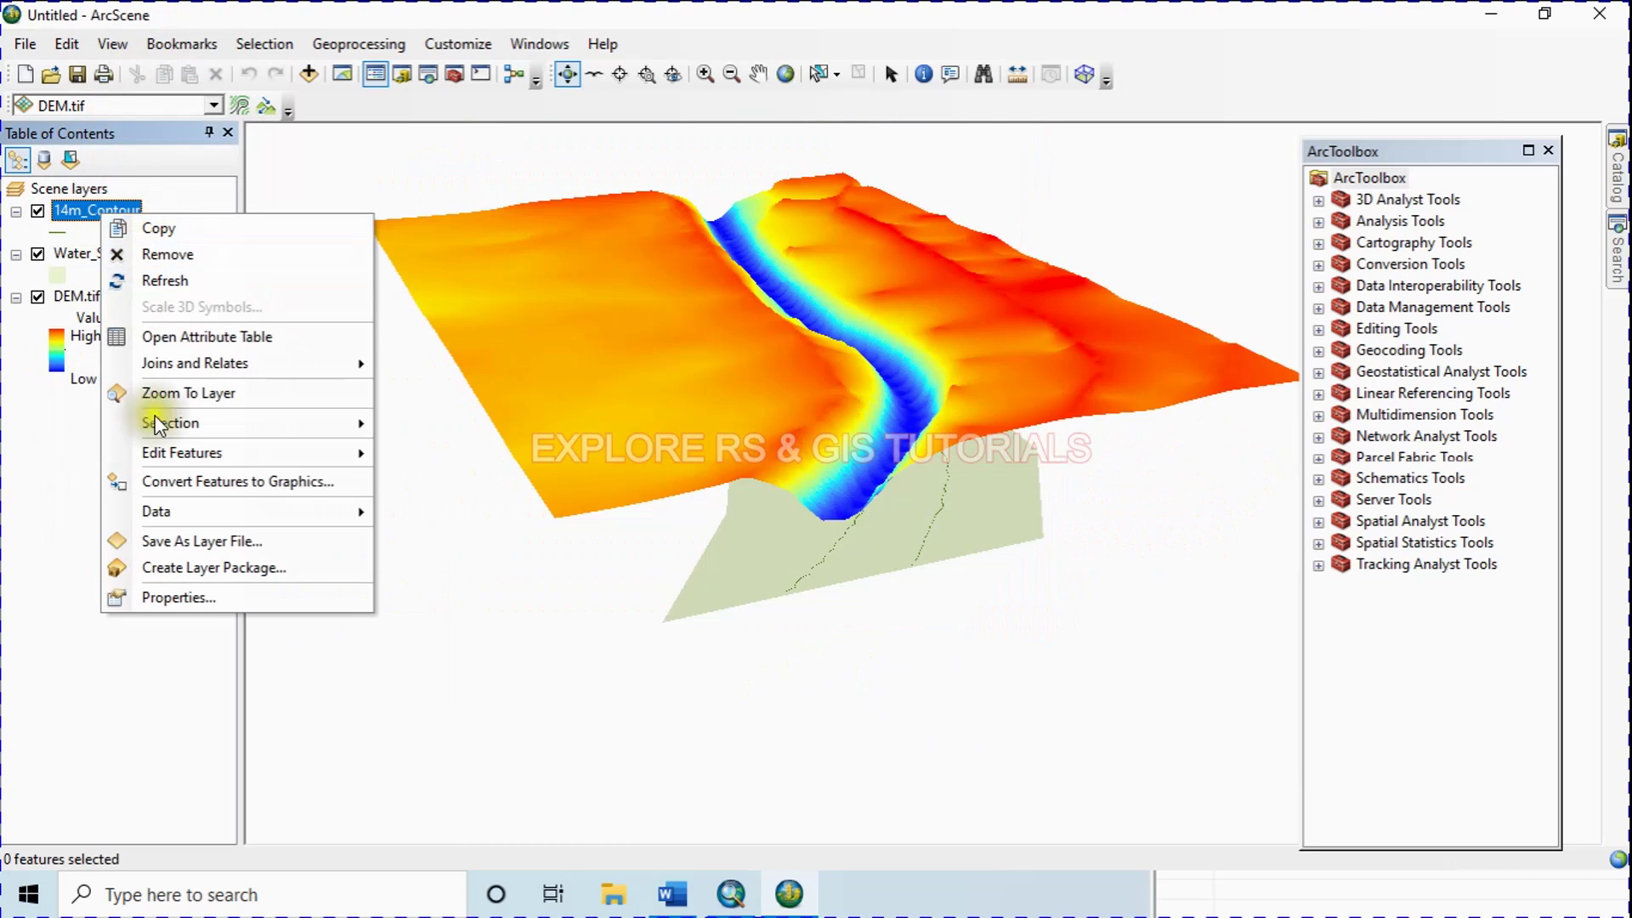
{"action": "left_click", "coordinate": [176, 598]}
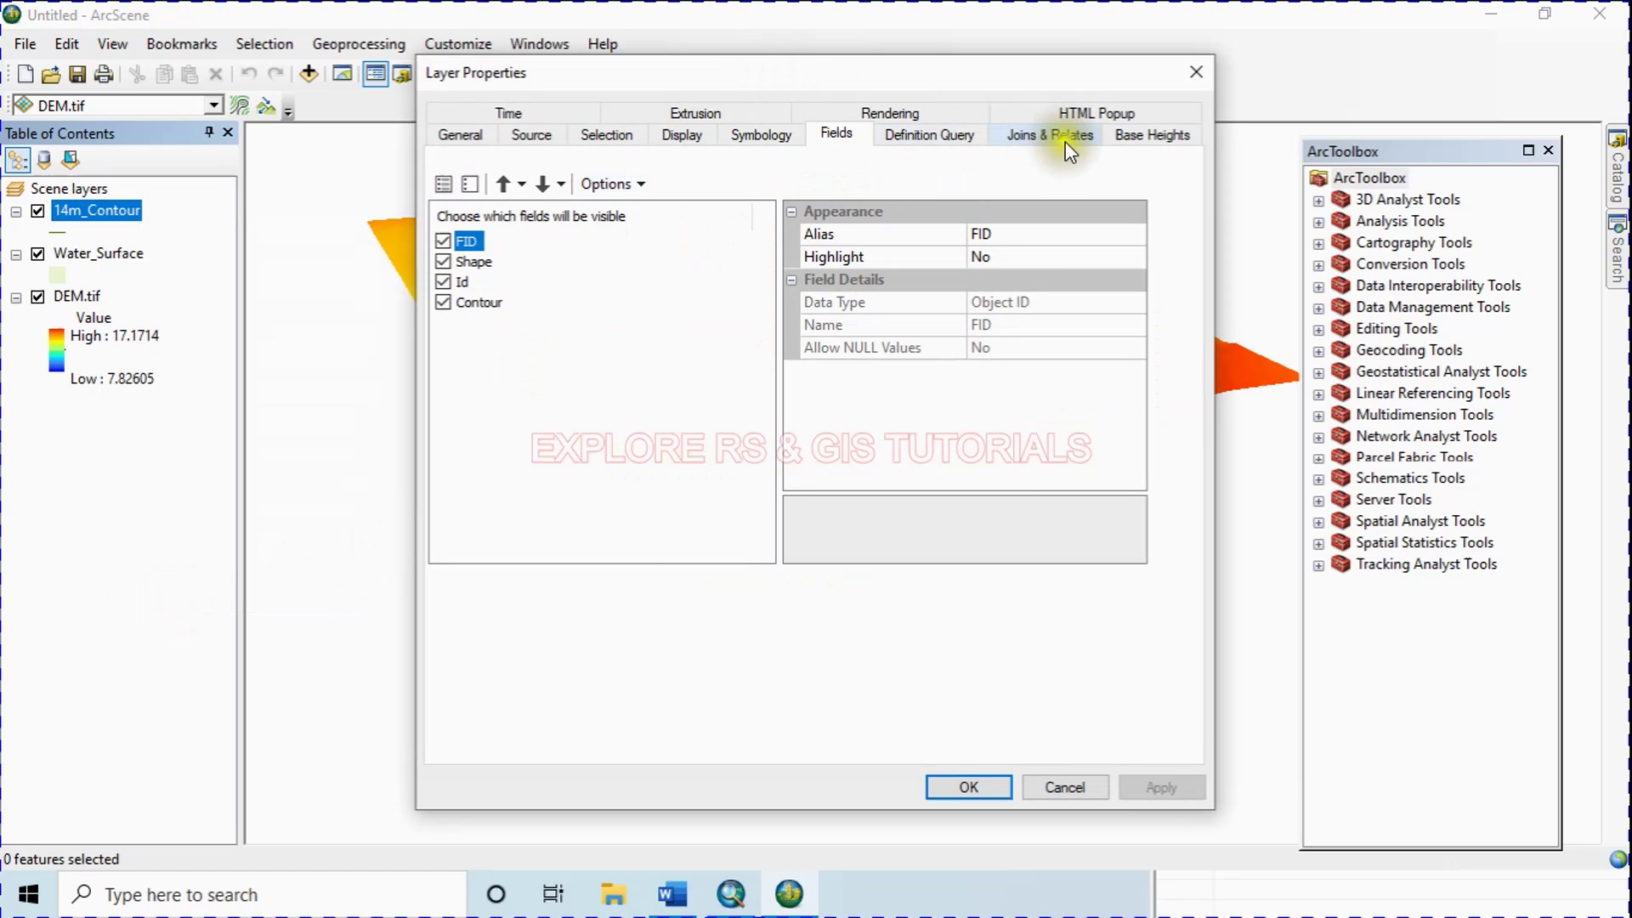
{"action": "left_click", "coordinate": [1137, 137]}
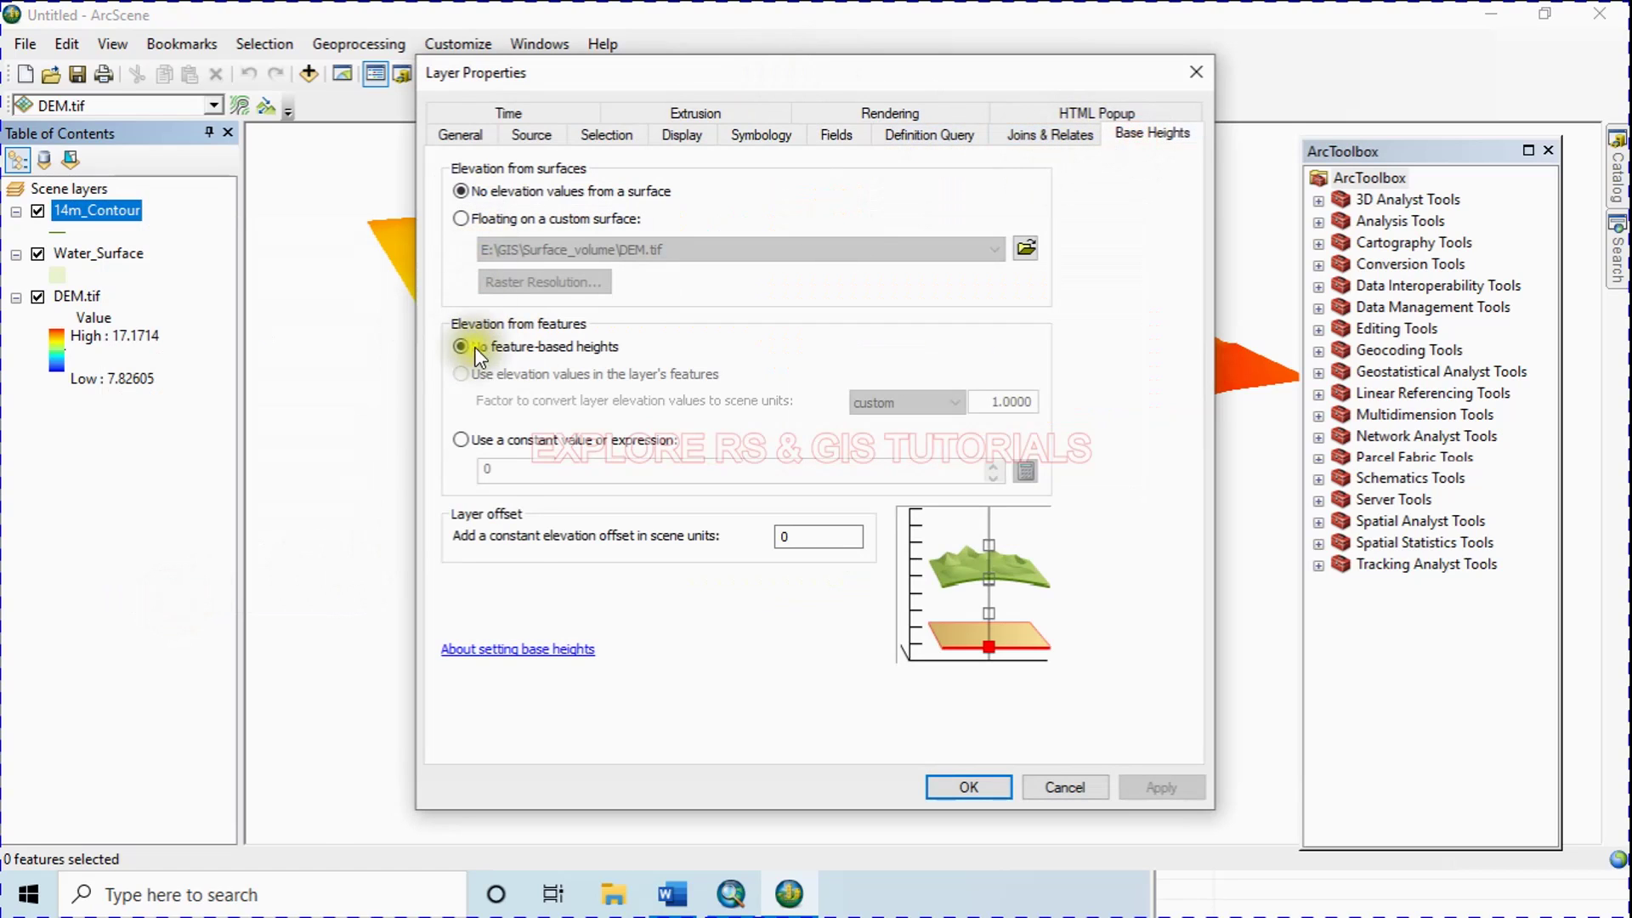
{"action": "left_click", "coordinate": [464, 441]}
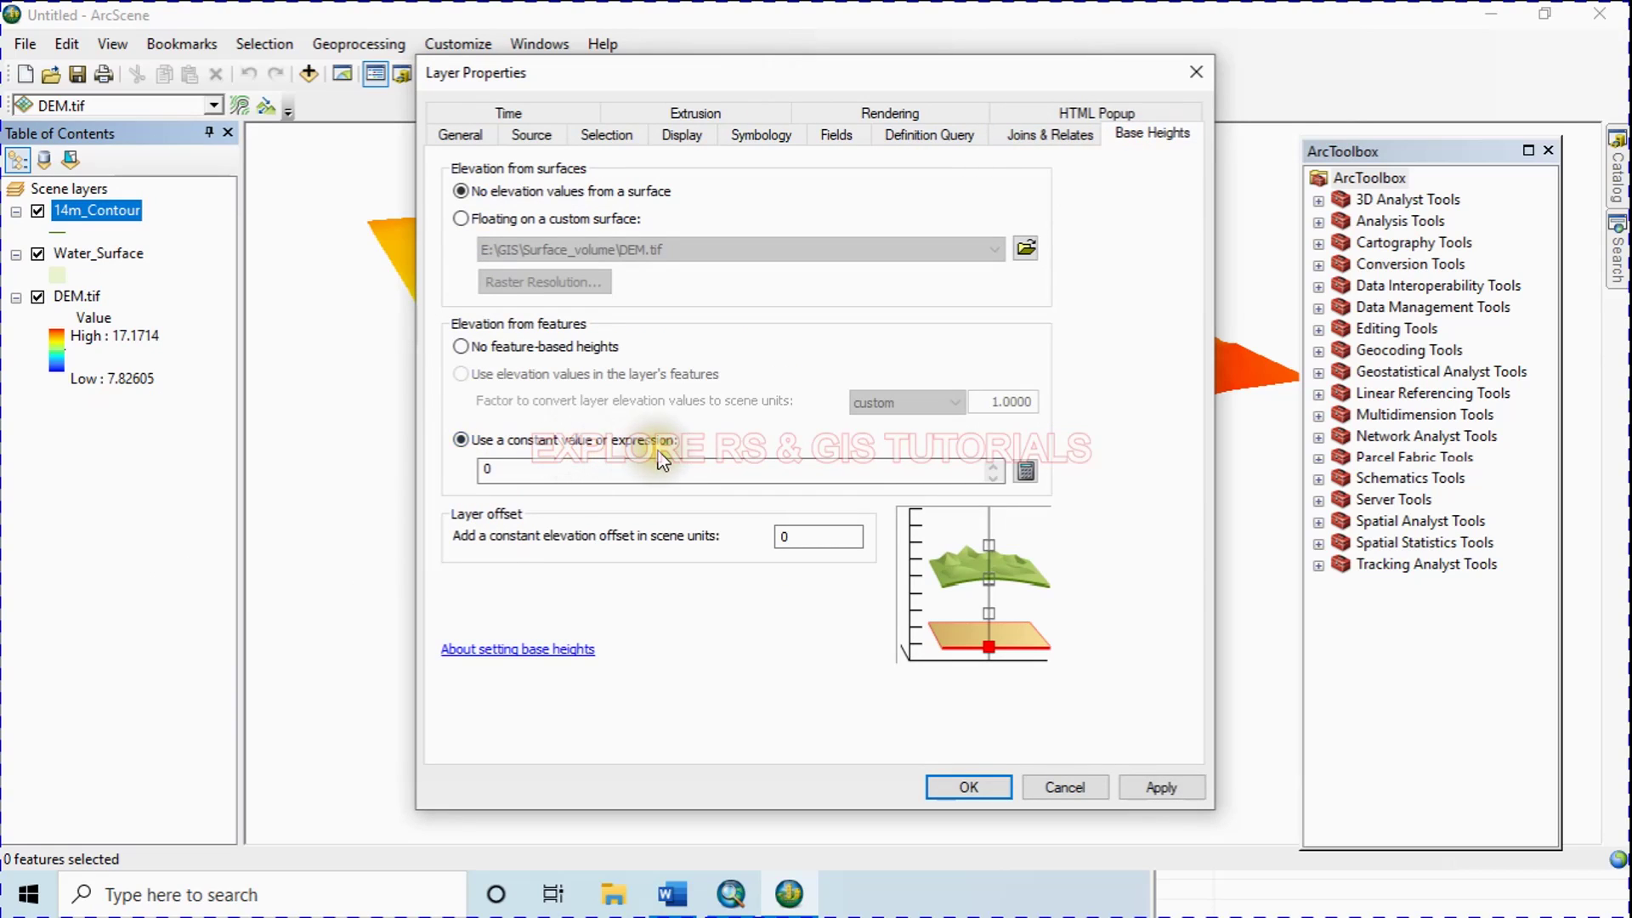
{"action": "left_click", "coordinate": [525, 469]}
{"action": "double_click", "coordinate": [487, 469]}
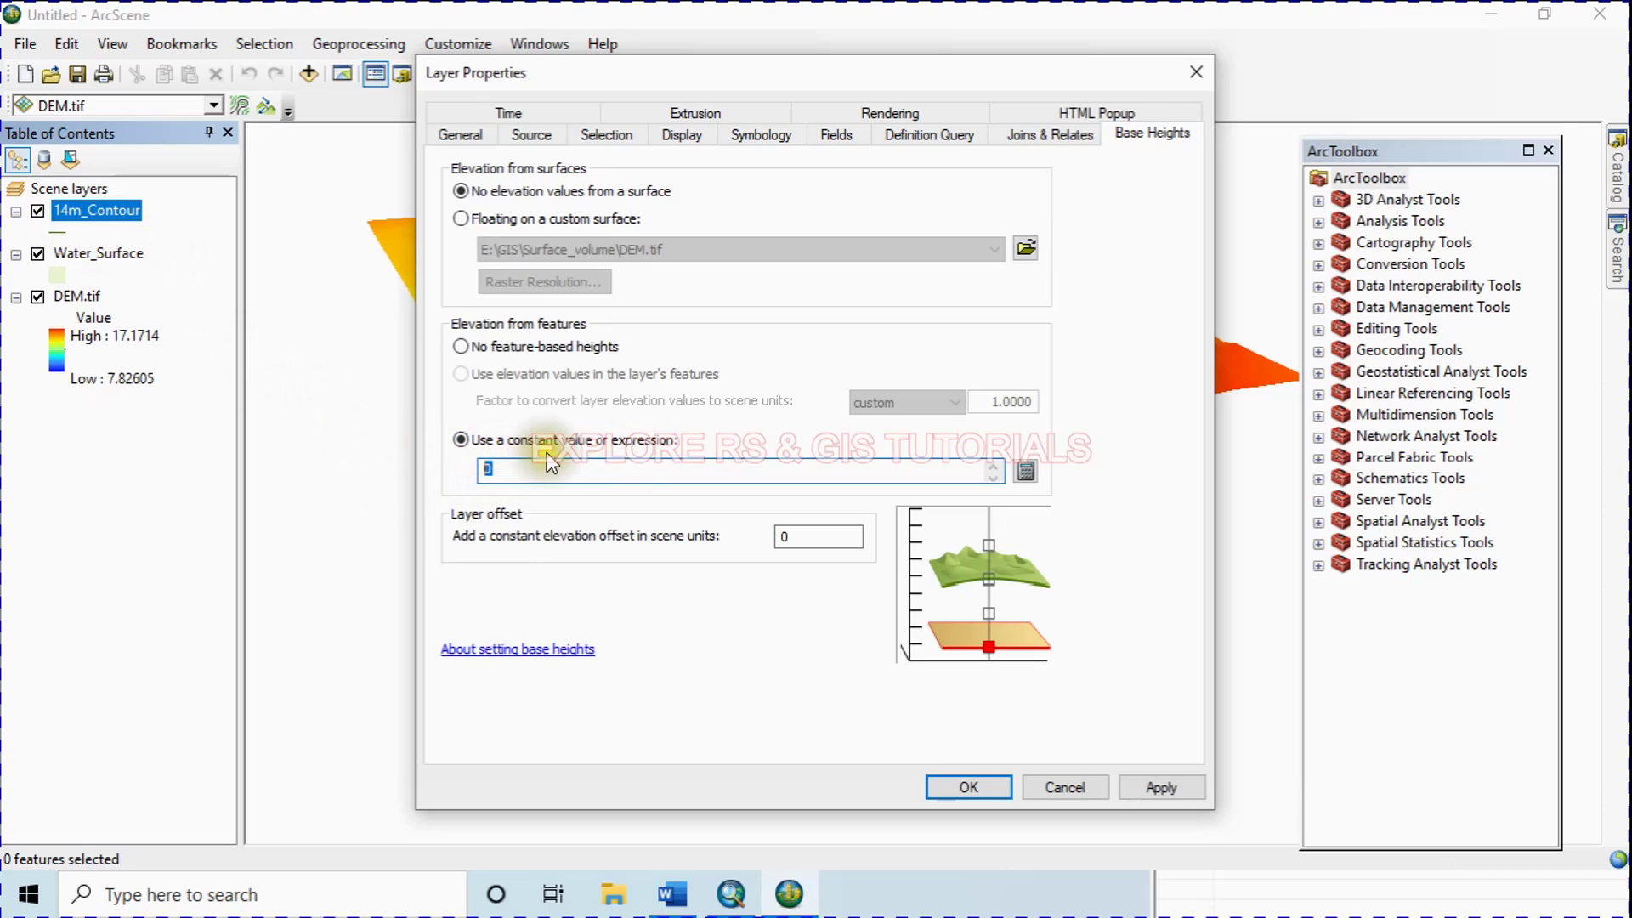
{"action": "left_click", "coordinate": [481, 470]}
{"action": "double_click", "coordinate": [500, 471]}
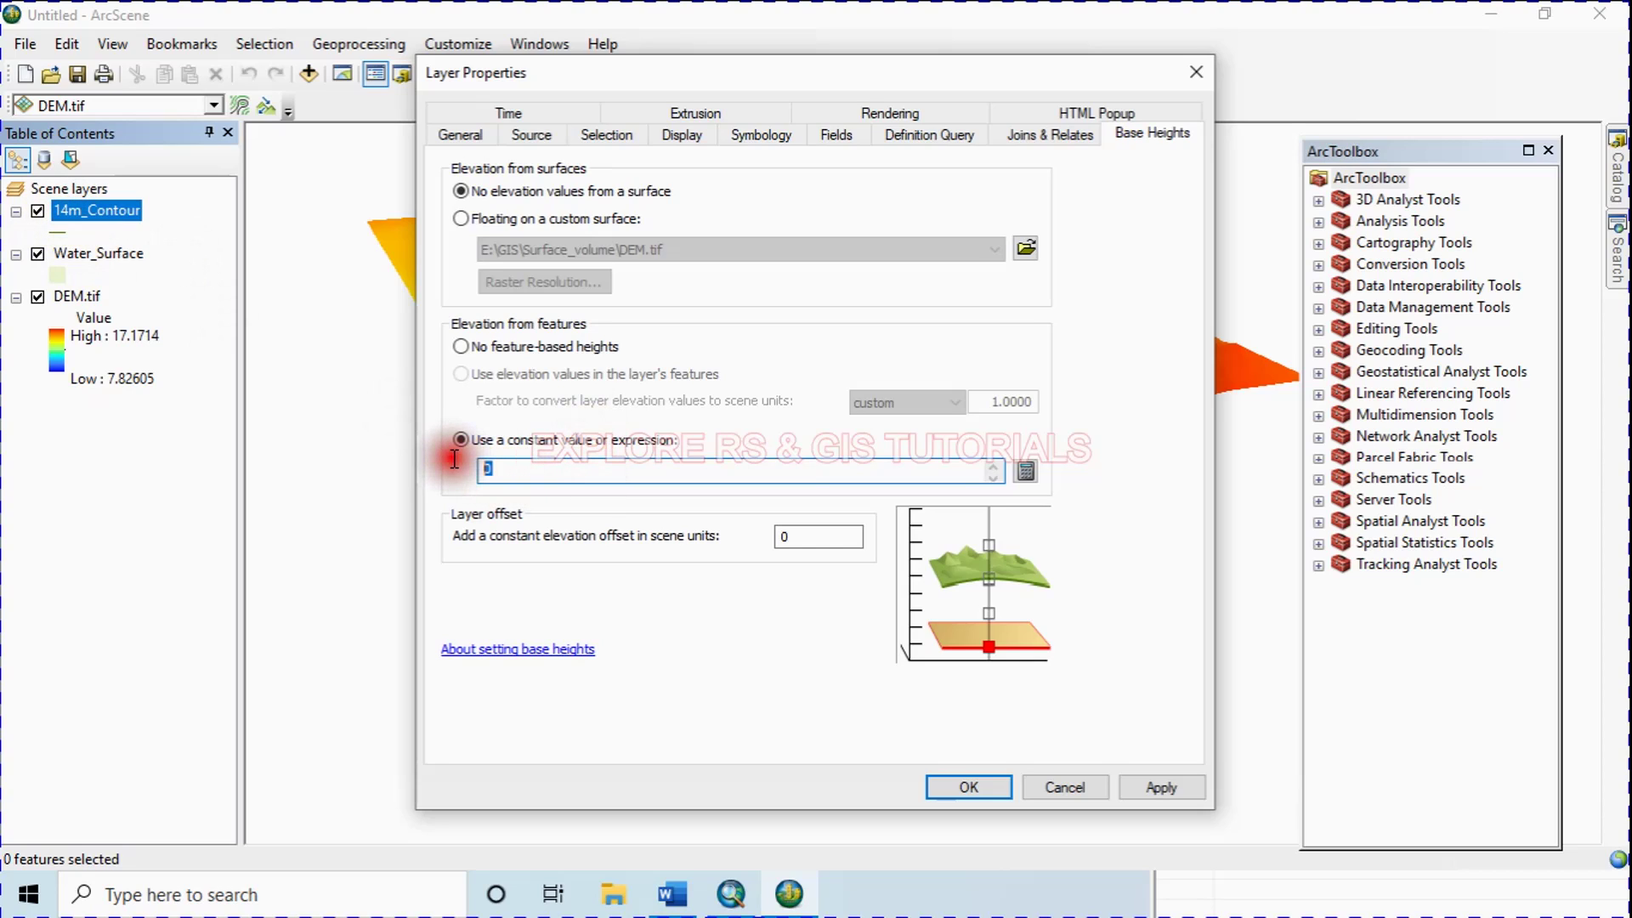
{"action": "type", "text": "14"}
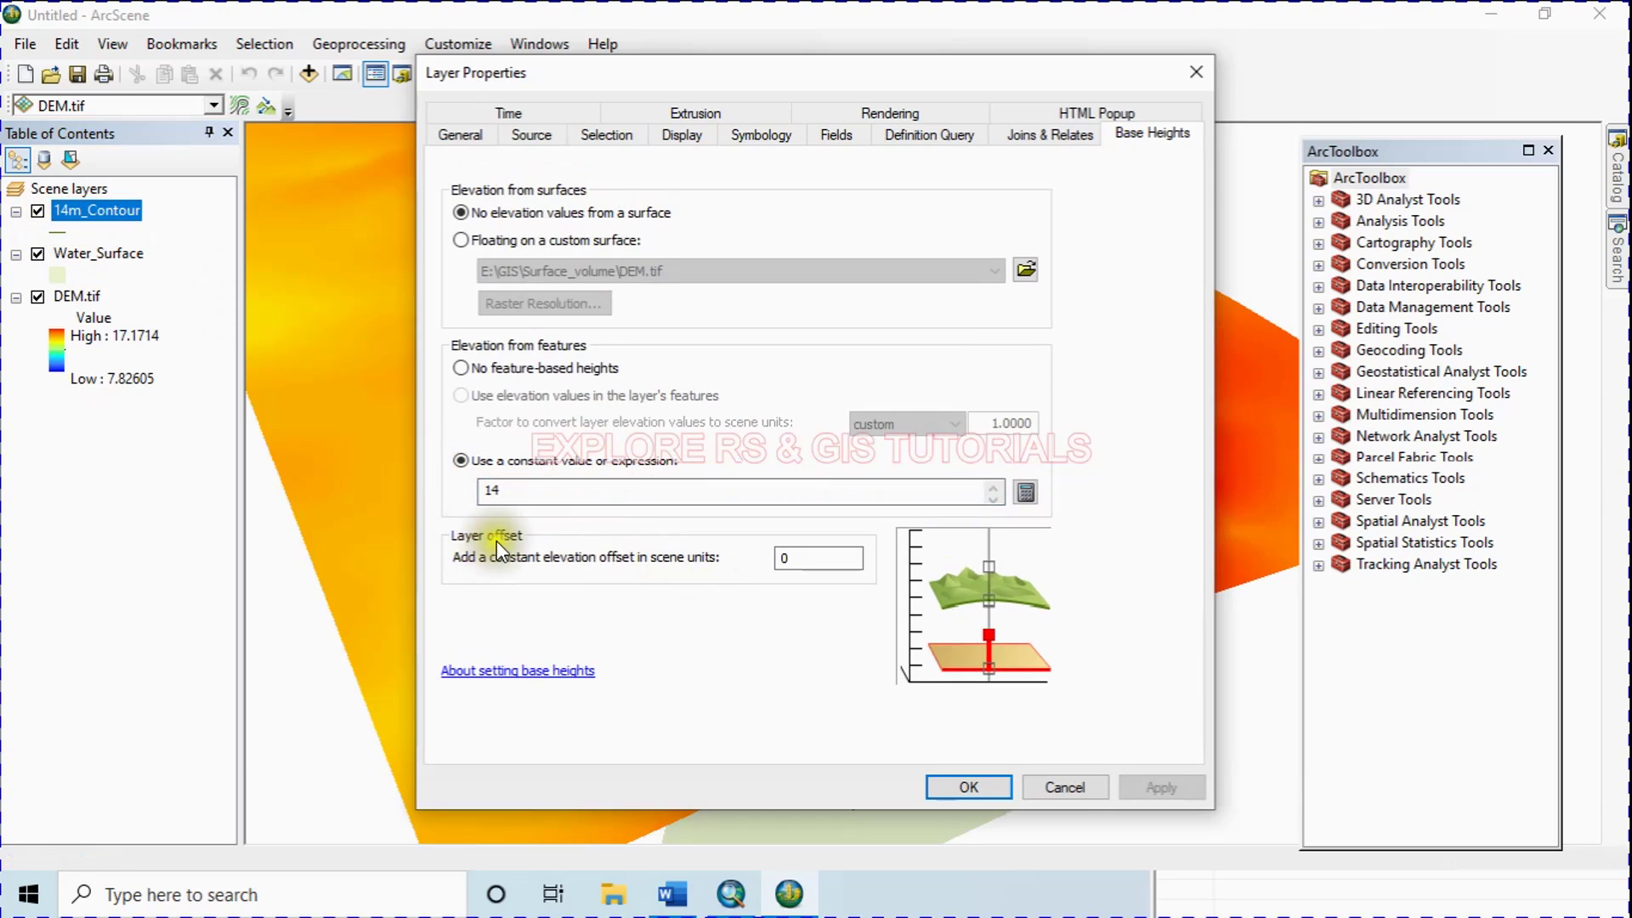
{"action": "left_click", "coordinate": [810, 558]}
{"action": "double_click", "coordinate": [810, 558]}
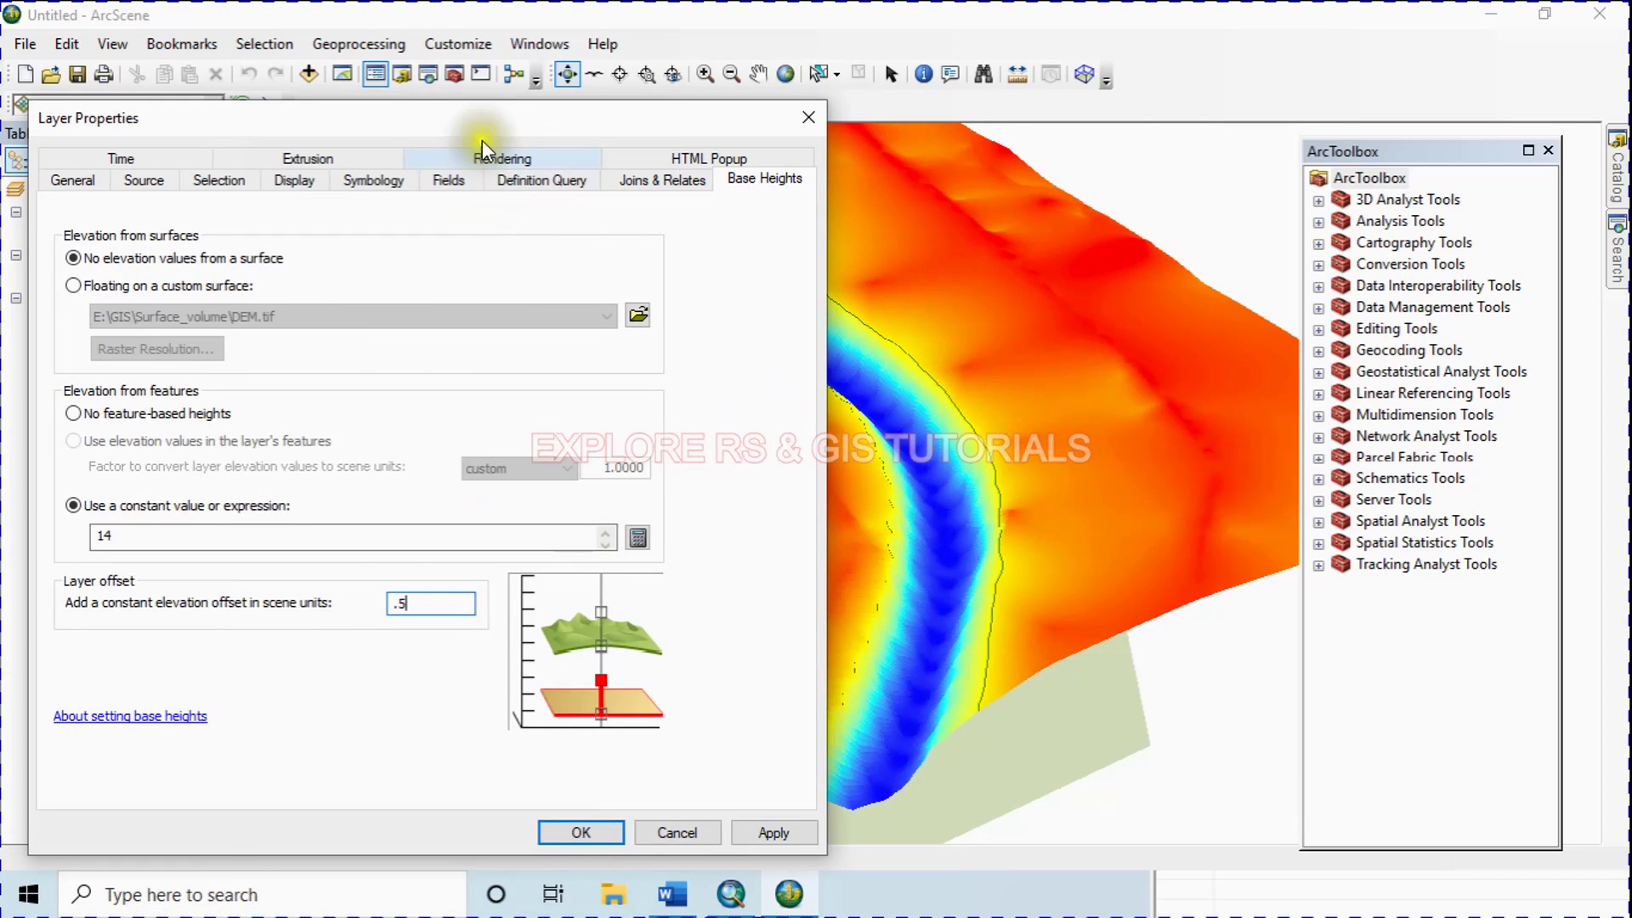
{"action": "left_click", "coordinate": [568, 831]}
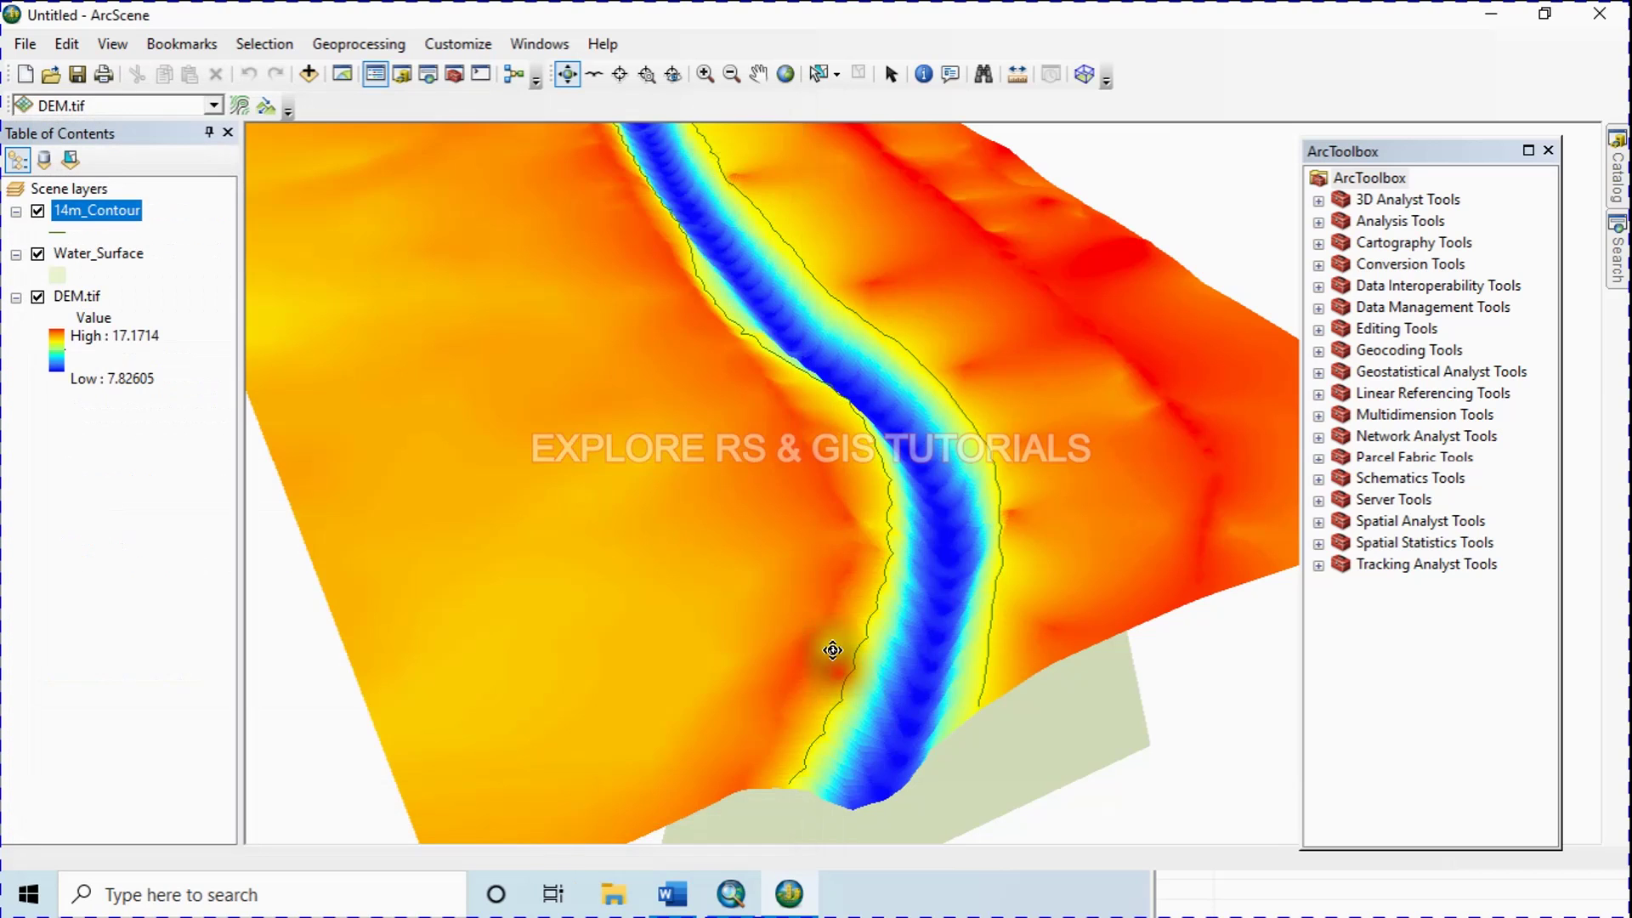
- Tilt and rotate the scene to a steeper view with the river running diagonally
{"action": "left_click_drag", "start_coordinate": [832, 651], "coordinate": [755, 640]}
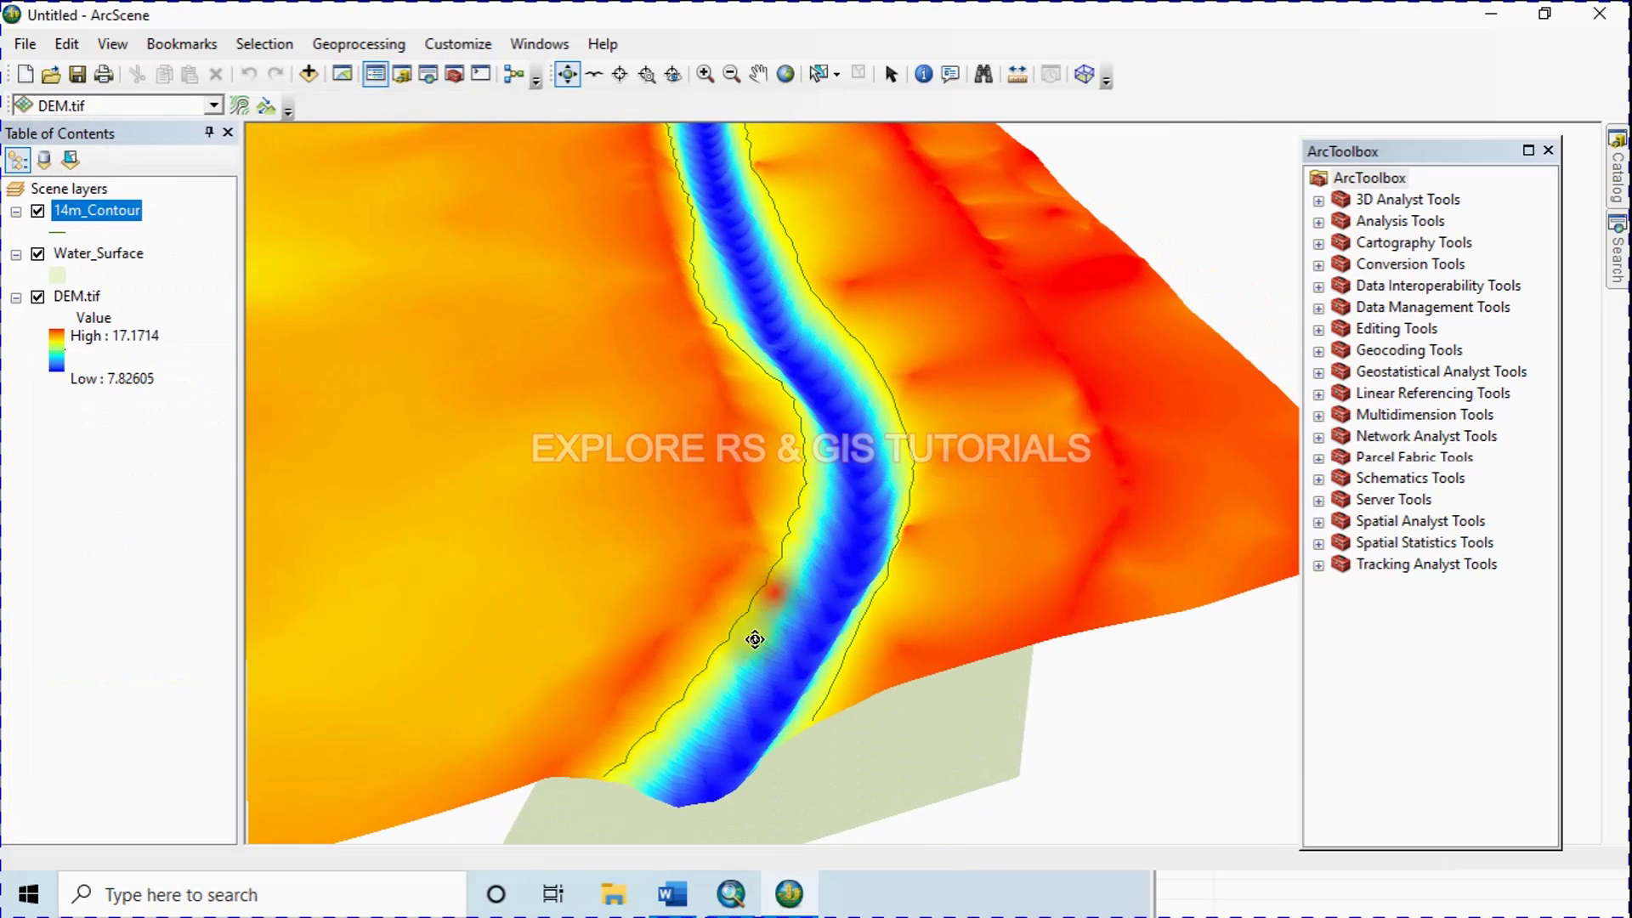
{"action": "scroll", "coordinate": [808, 601], "scroll_direction": "down", "scroll_amount": 3}
{"action": "scroll", "coordinate": [798, 594], "scroll_direction": "up", "scroll_amount": 6}
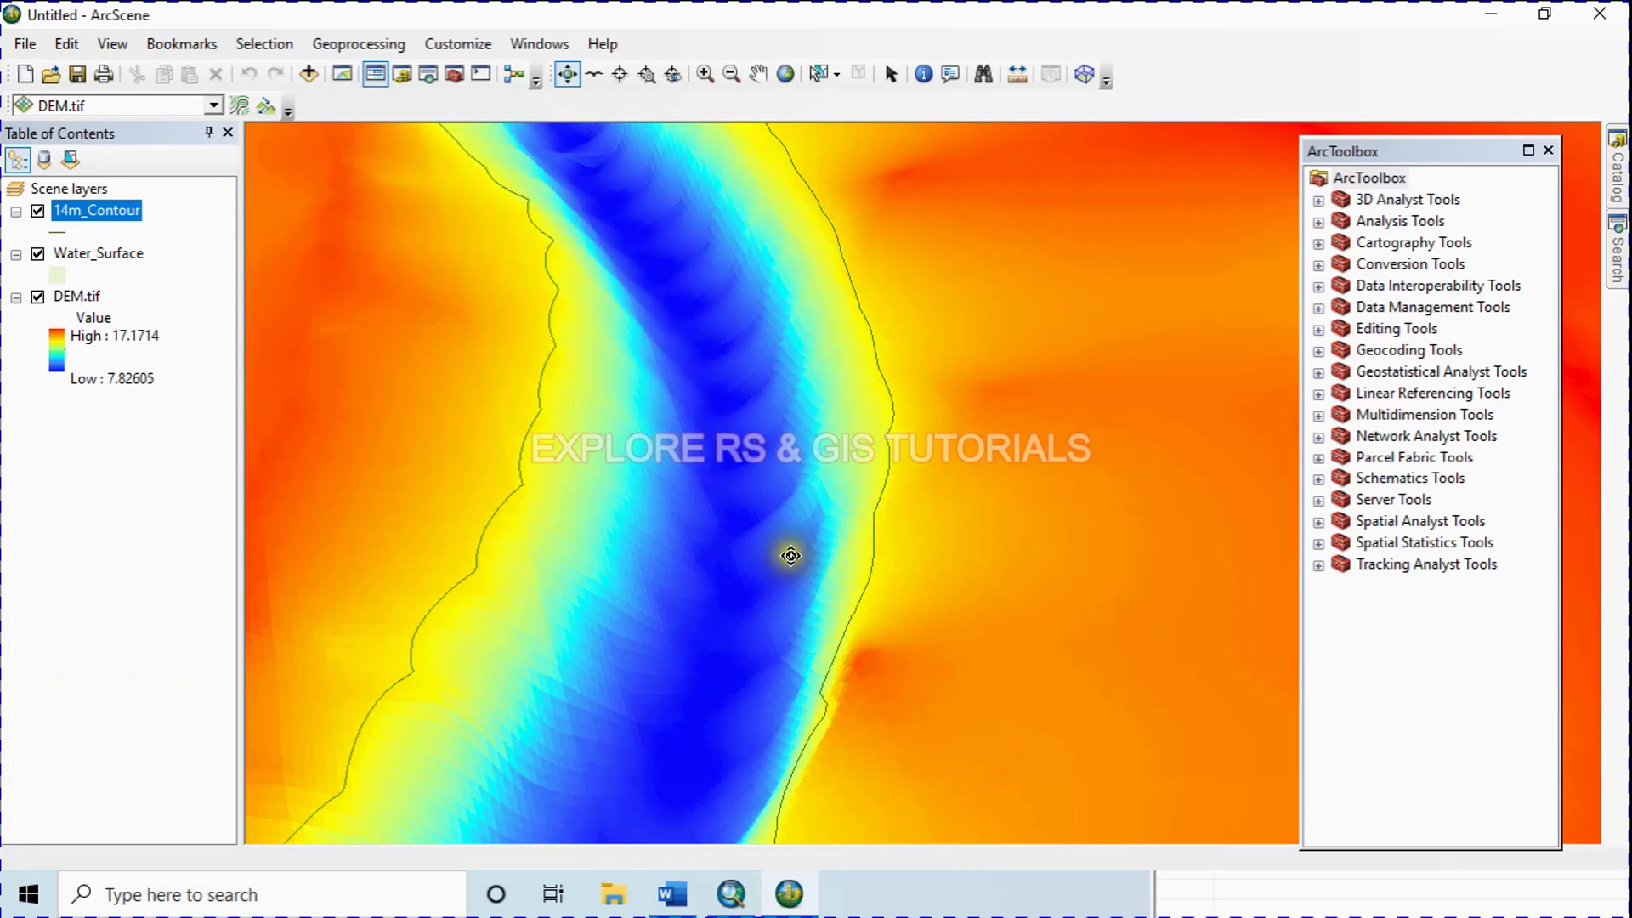
{"action": "left_click_drag", "start_coordinate": [791, 556], "coordinate": [831, 557]}
- Set Water_Surface to a constant base height of 14
{"action": "left_click", "coordinate": [88, 259]}
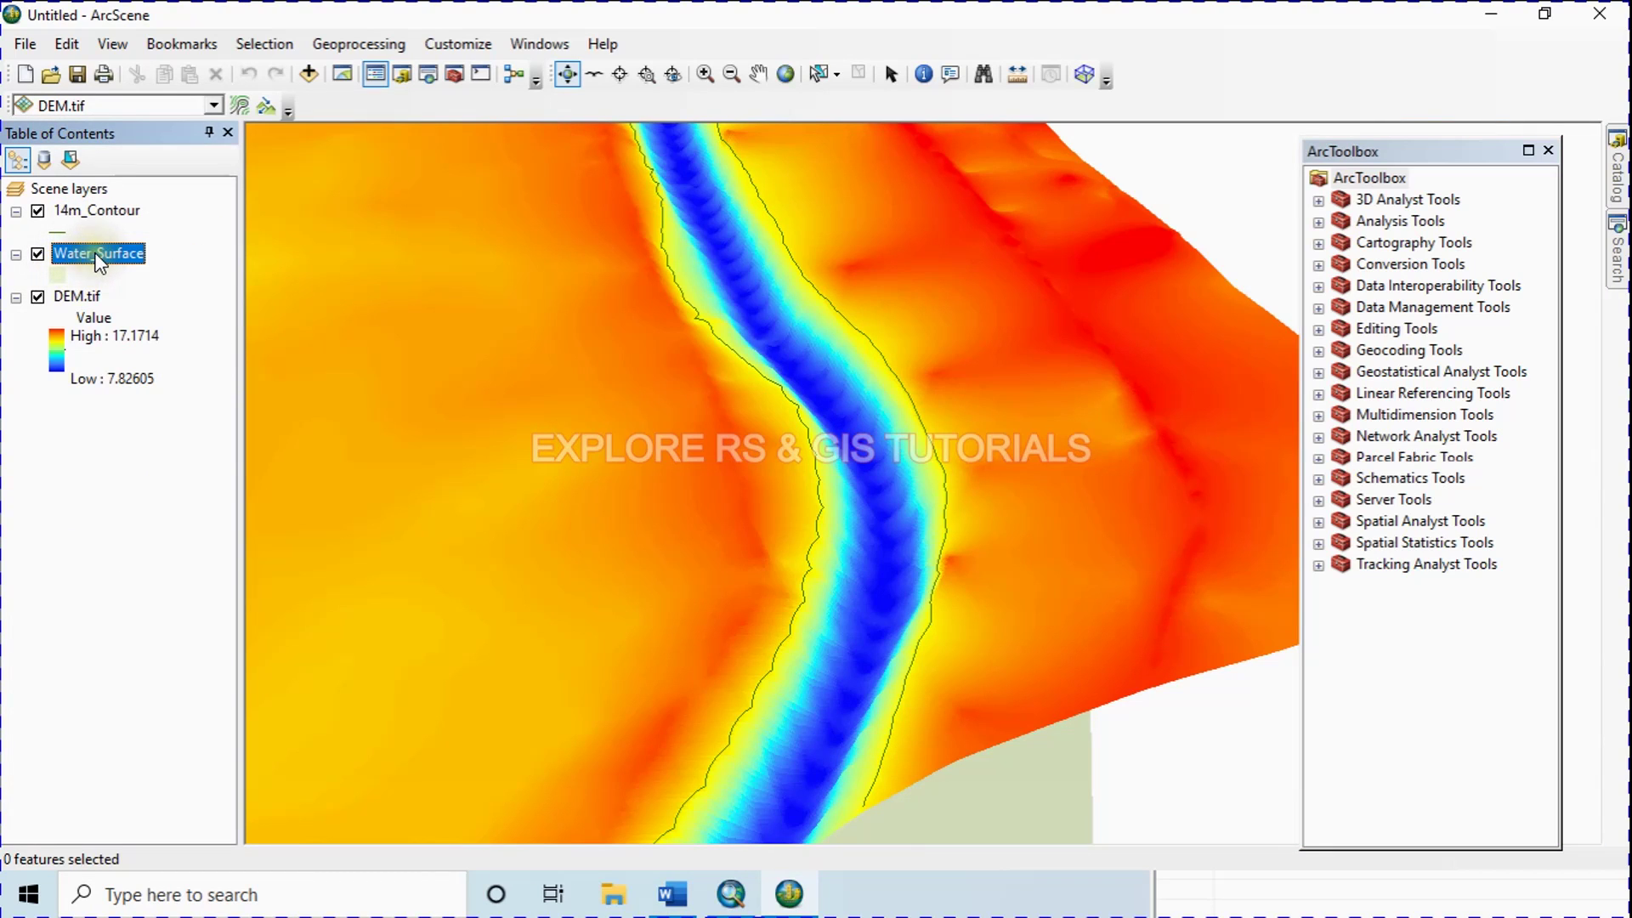
{"action": "left_click", "coordinate": [97, 259]}
{"action": "right_click", "coordinate": [97, 260]}
{"action": "left_click", "coordinate": [197, 640]}
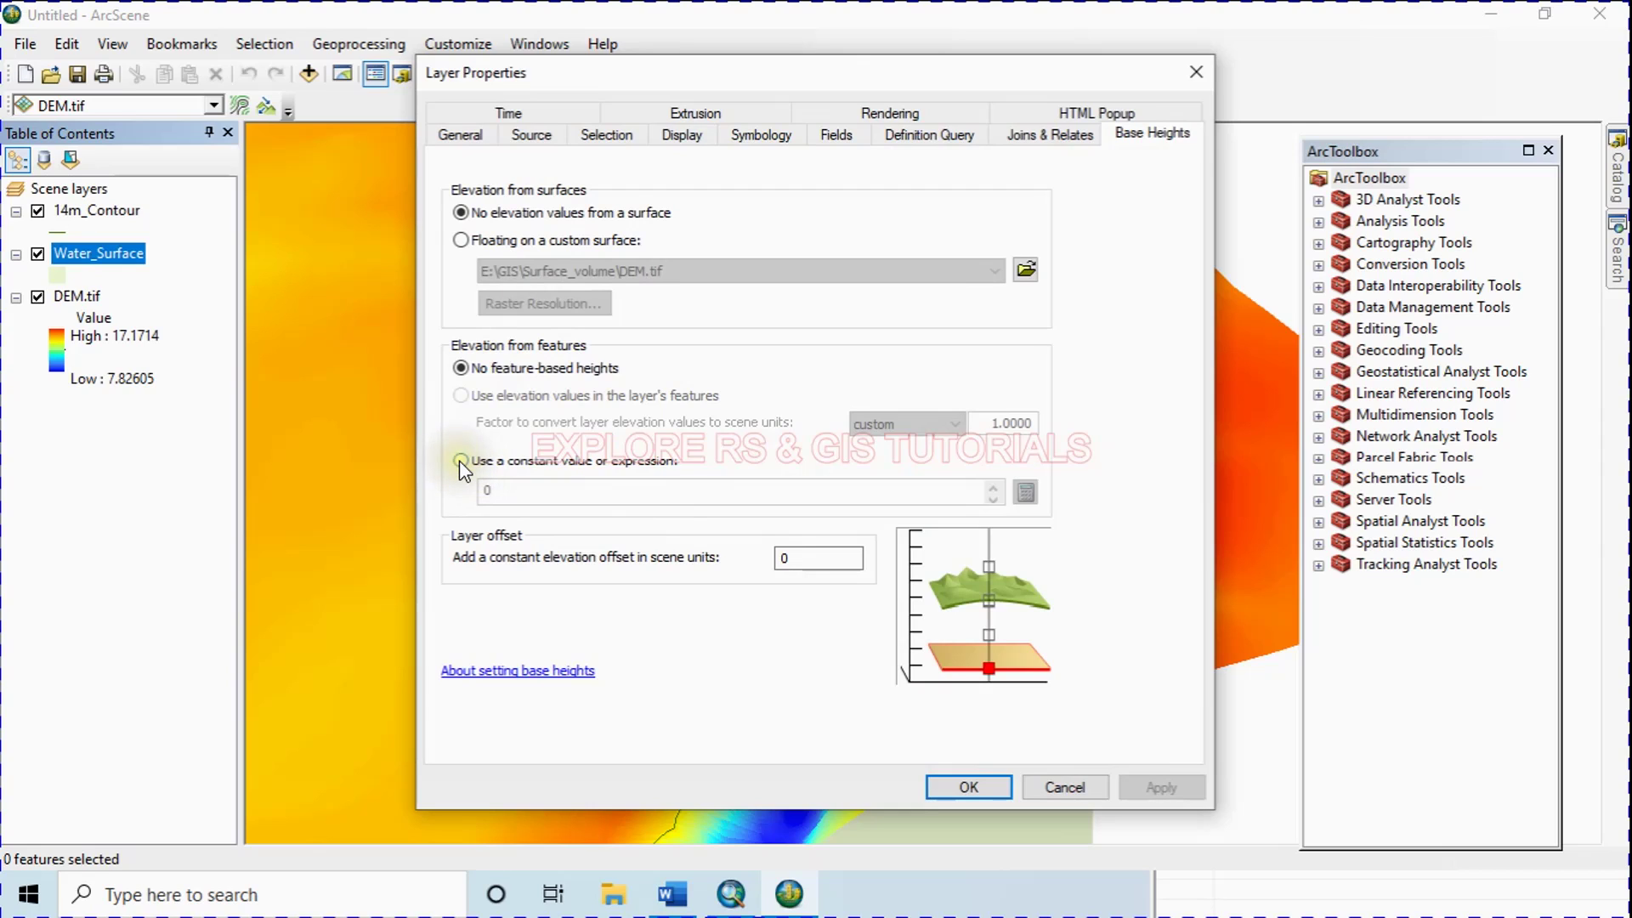
{"action": "left_click", "coordinate": [460, 461]}
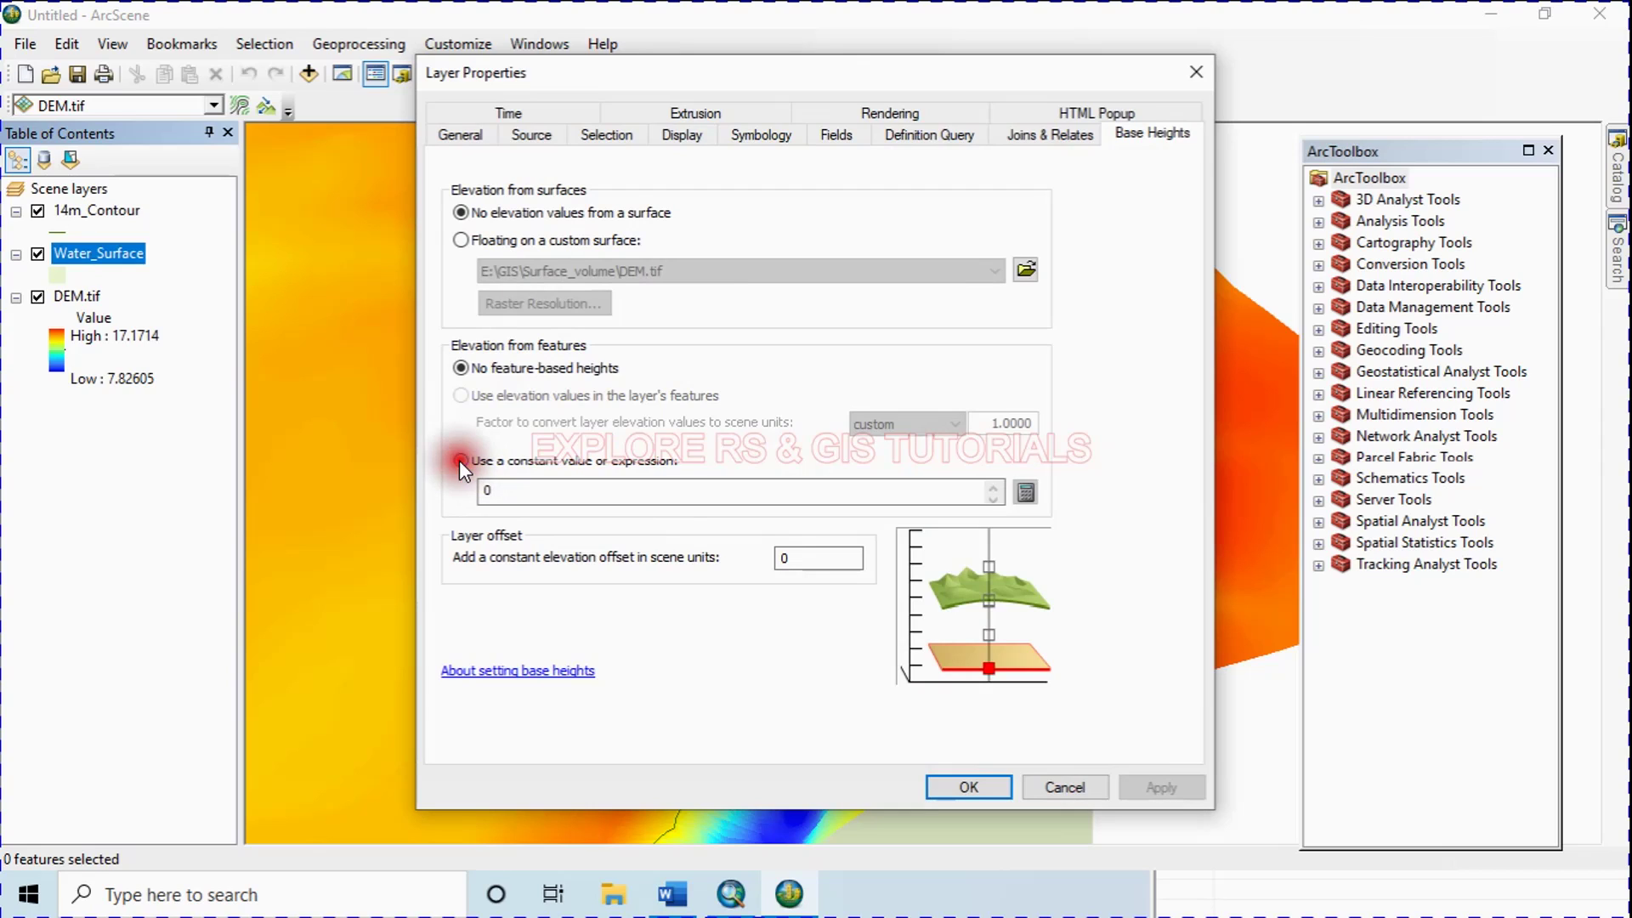
{"action": "double_click", "coordinate": [510, 491]}
{"action": "type", "text": "14"}
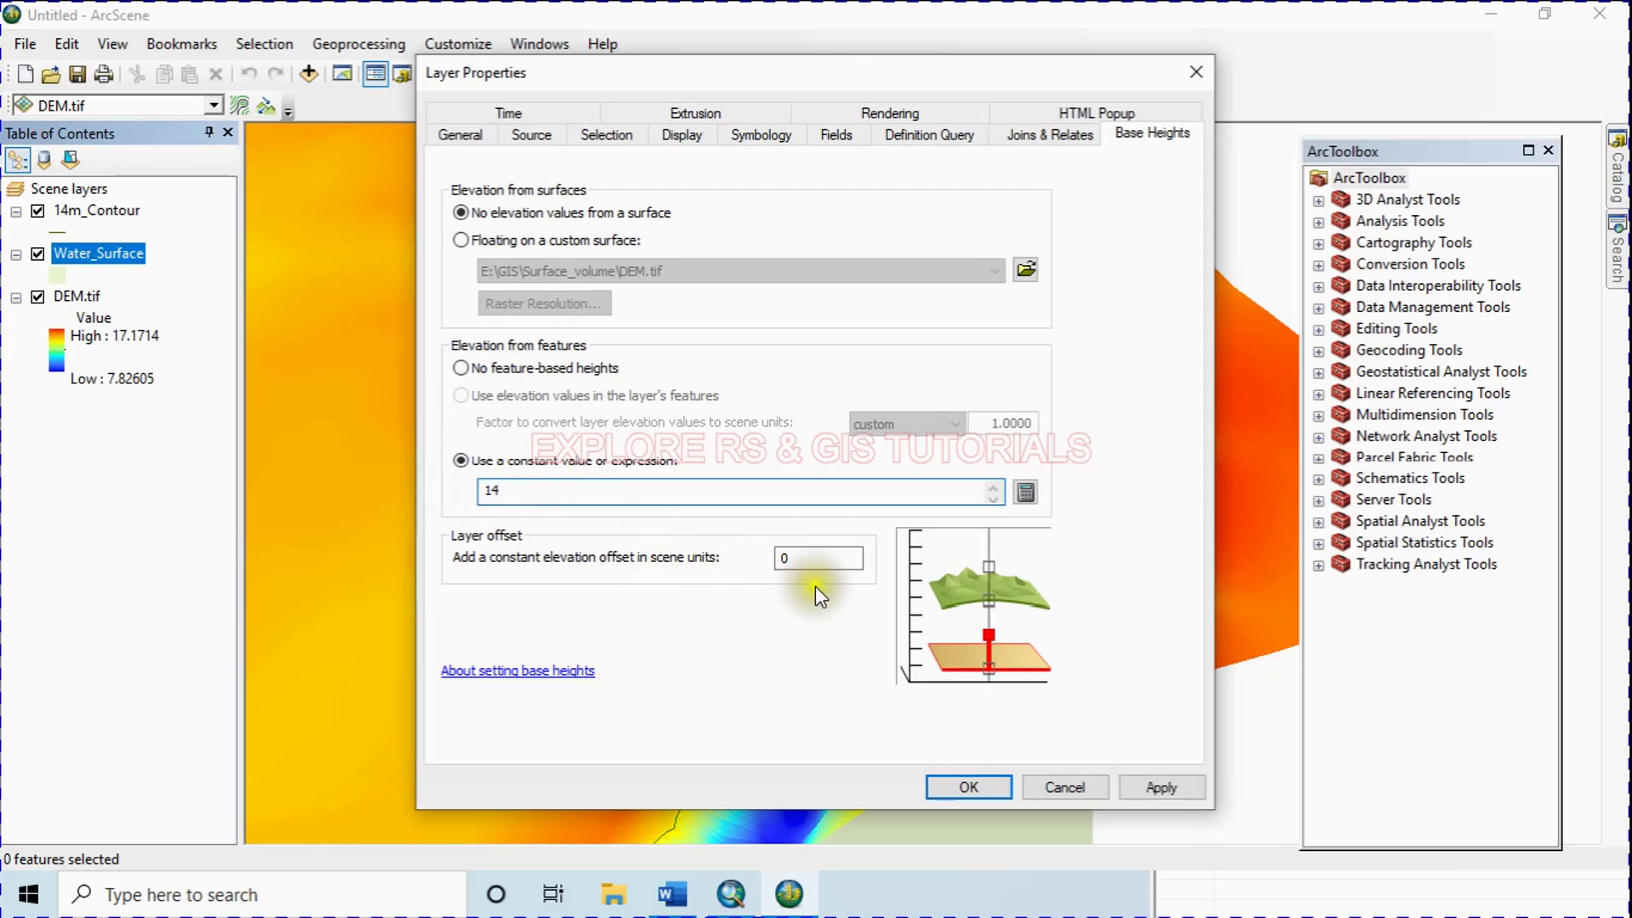
{"action": "left_click", "coordinate": [1158, 789]}
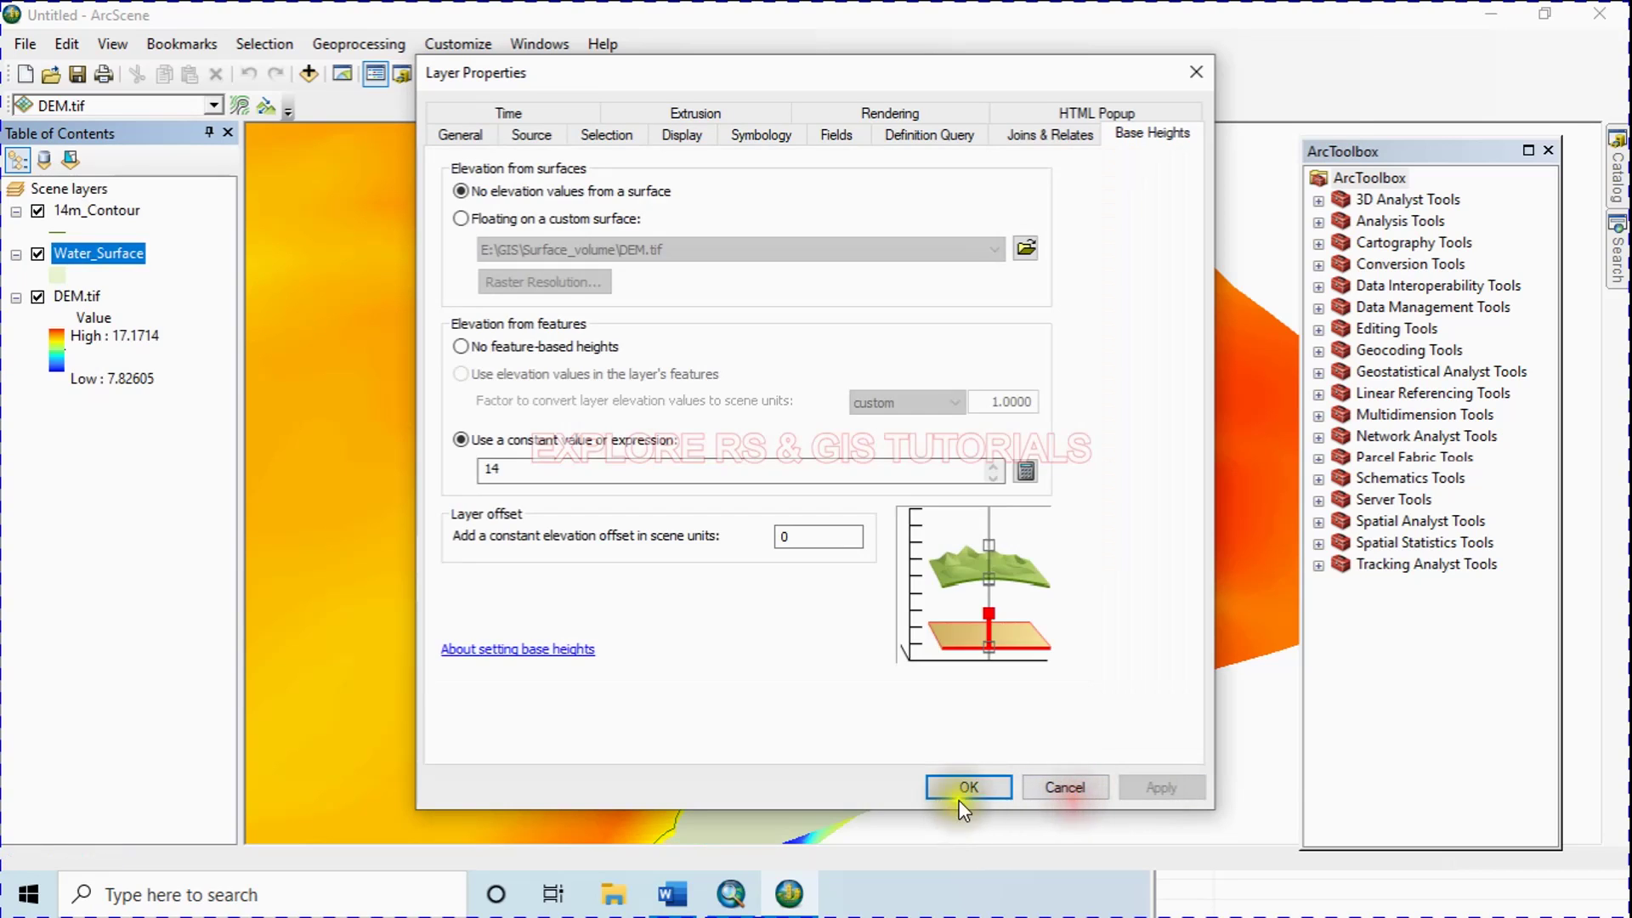
{"action": "left_click", "coordinate": [961, 789]}
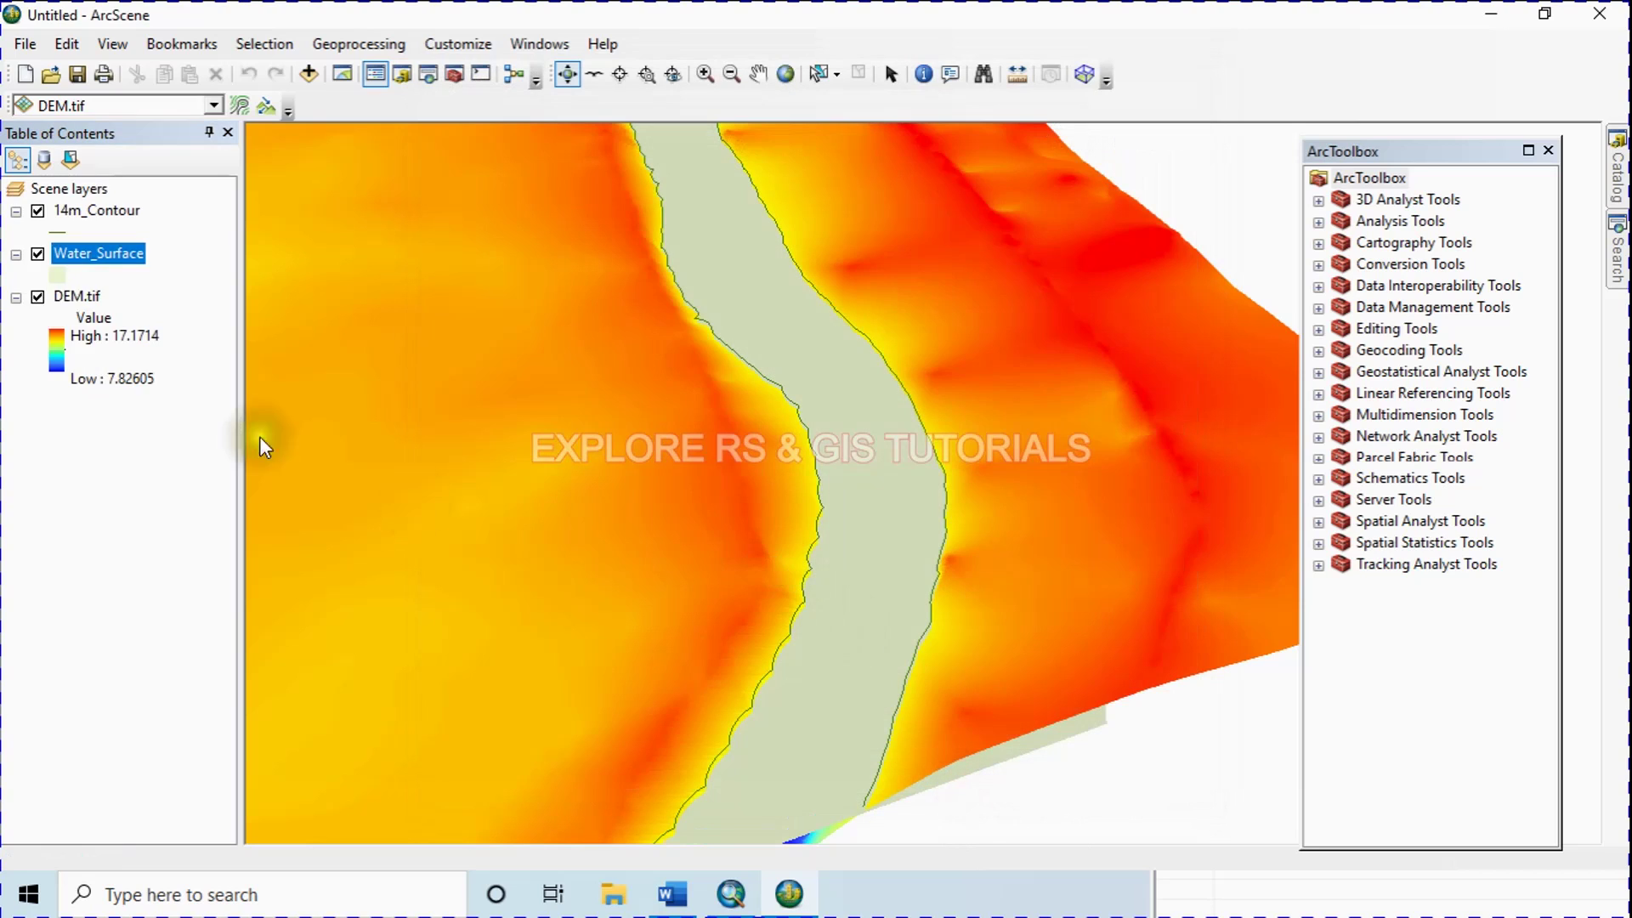
- Change the Water_Surface fill colour to Early Sky Blue
{"action": "left_click", "coordinate": [54, 278]}
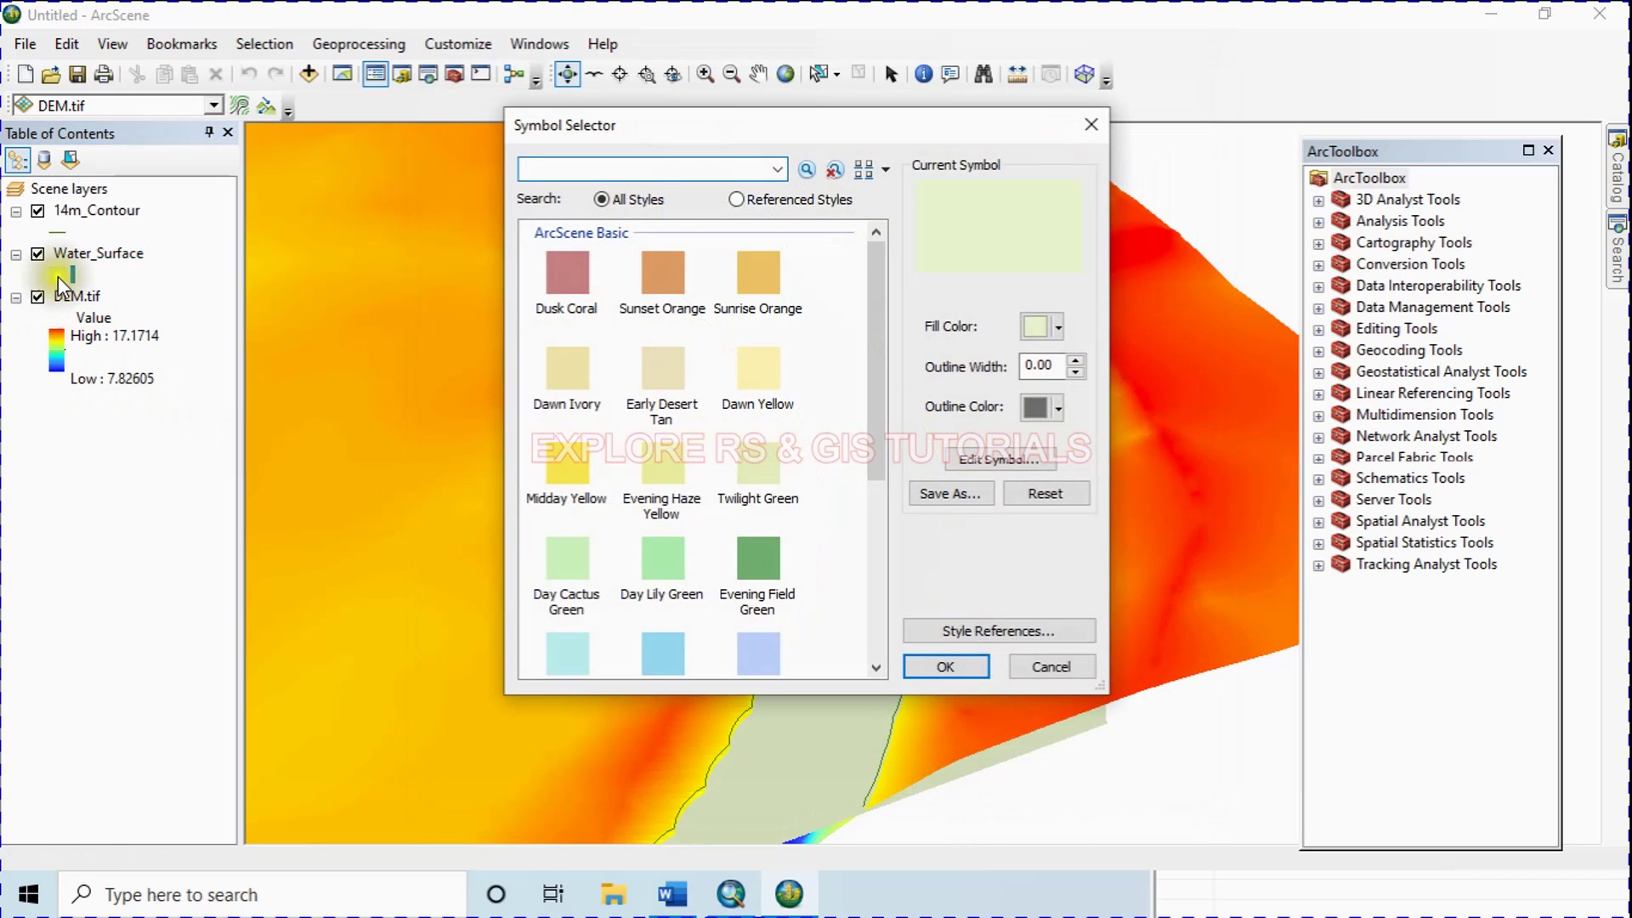
{"action": "scroll", "coordinate": [743, 548], "scroll_direction": "down", "scroll_amount": 3}
{"action": "left_click", "coordinate": [663, 410]}
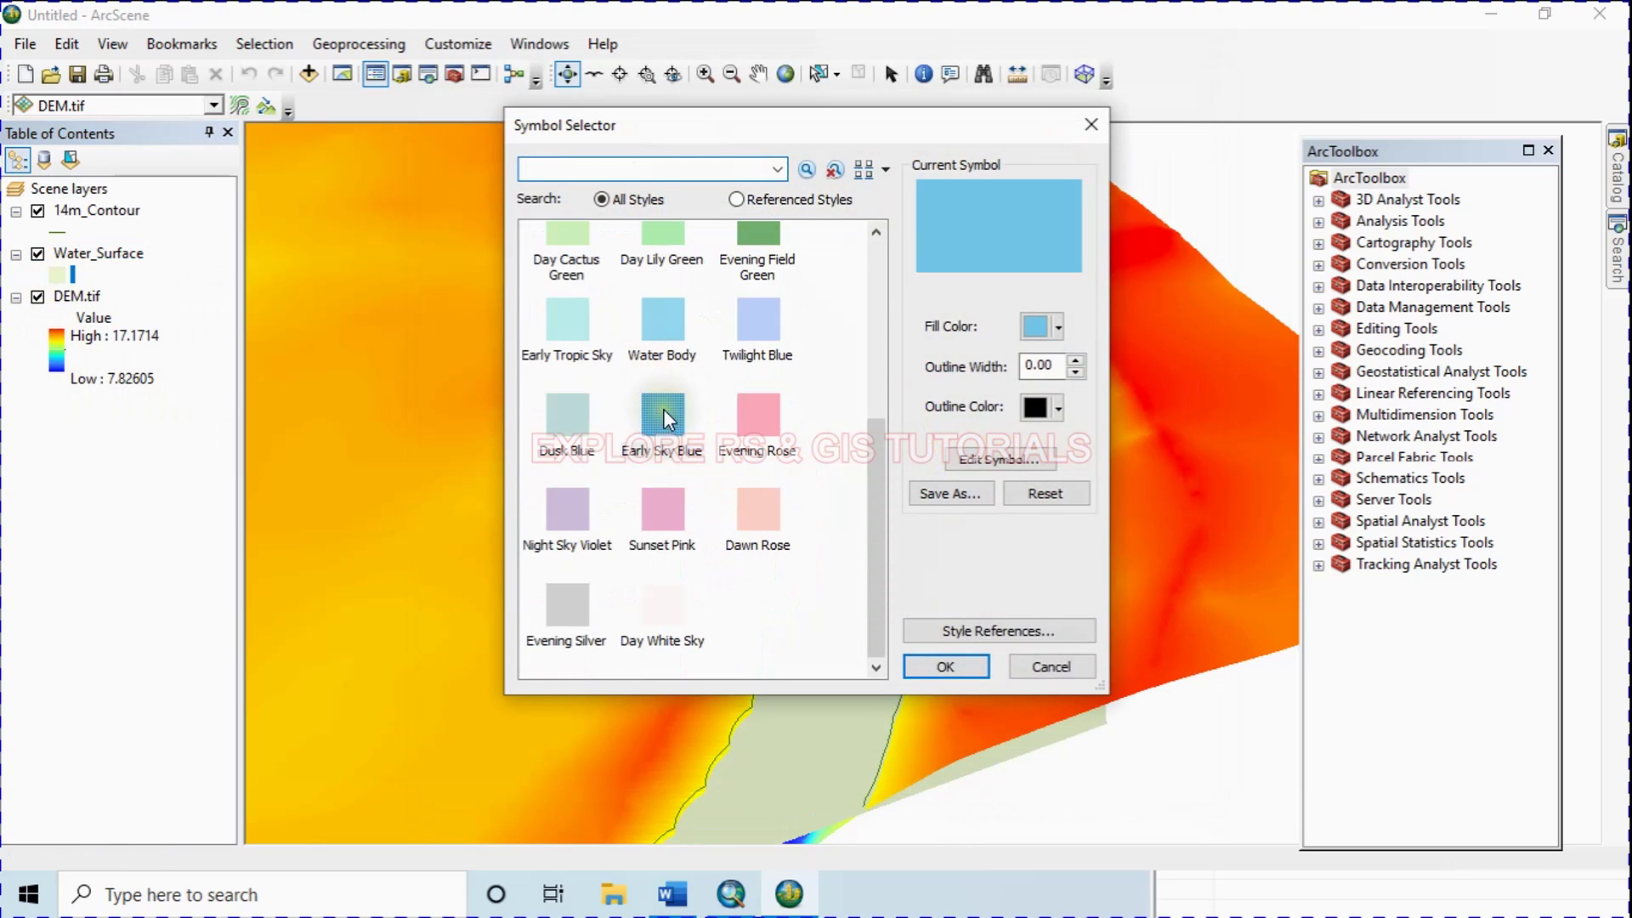
{"action": "left_click", "coordinate": [978, 669]}
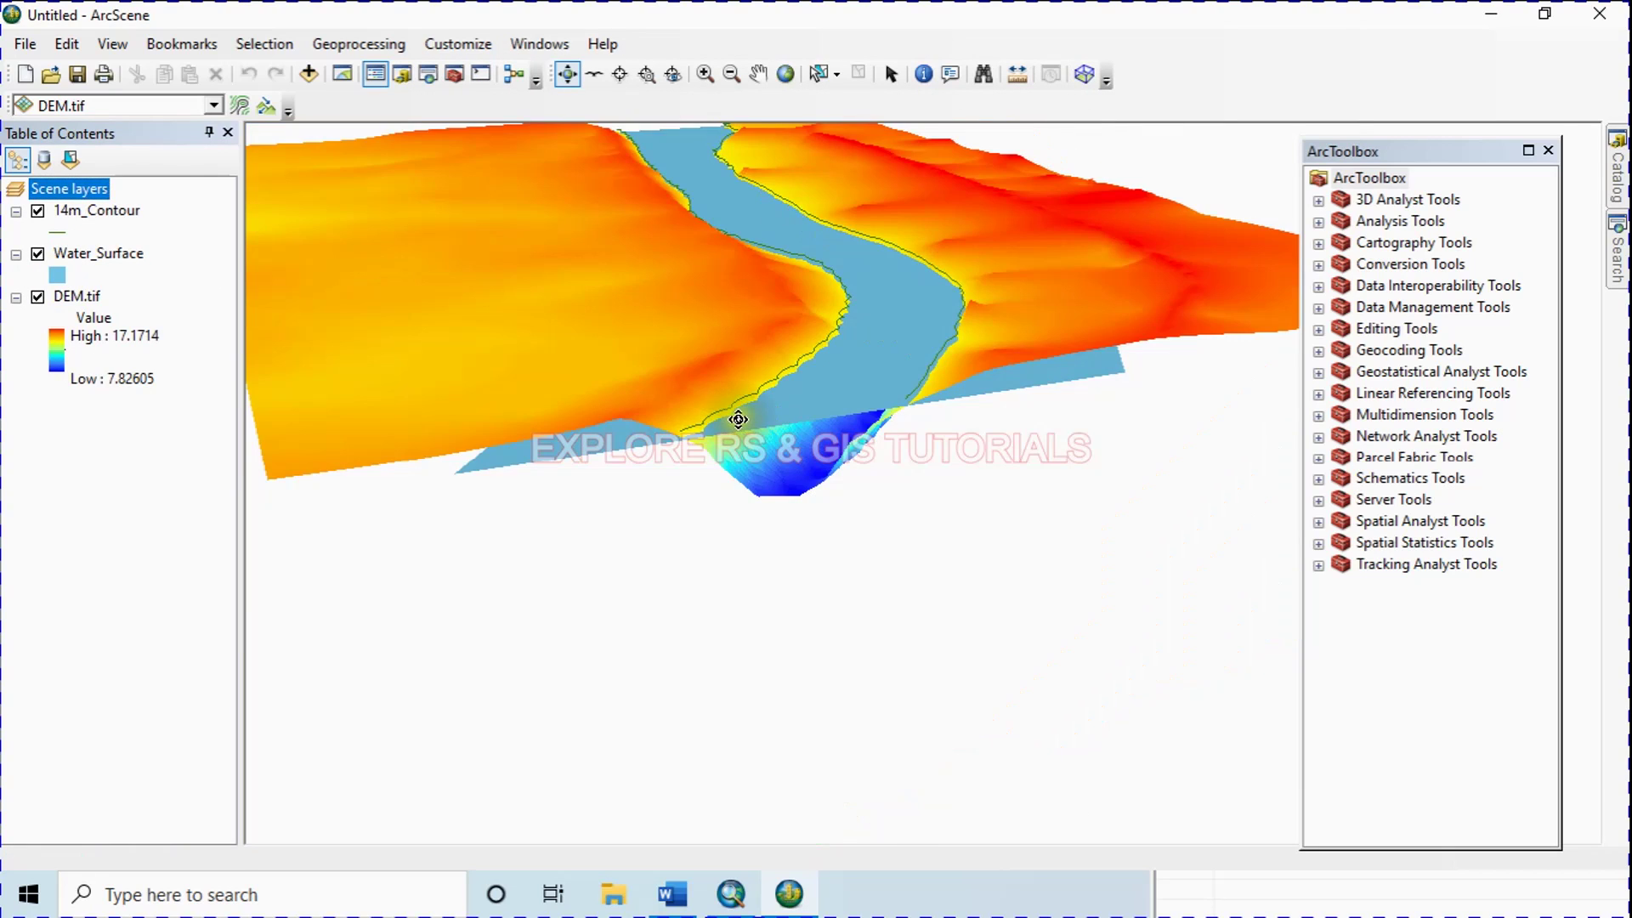
- Zoom, orbit and tilt to a low side view of the blue plane across the channel
{"action": "scroll", "coordinate": [731, 417], "scroll_direction": "down", "scroll_amount": 2}
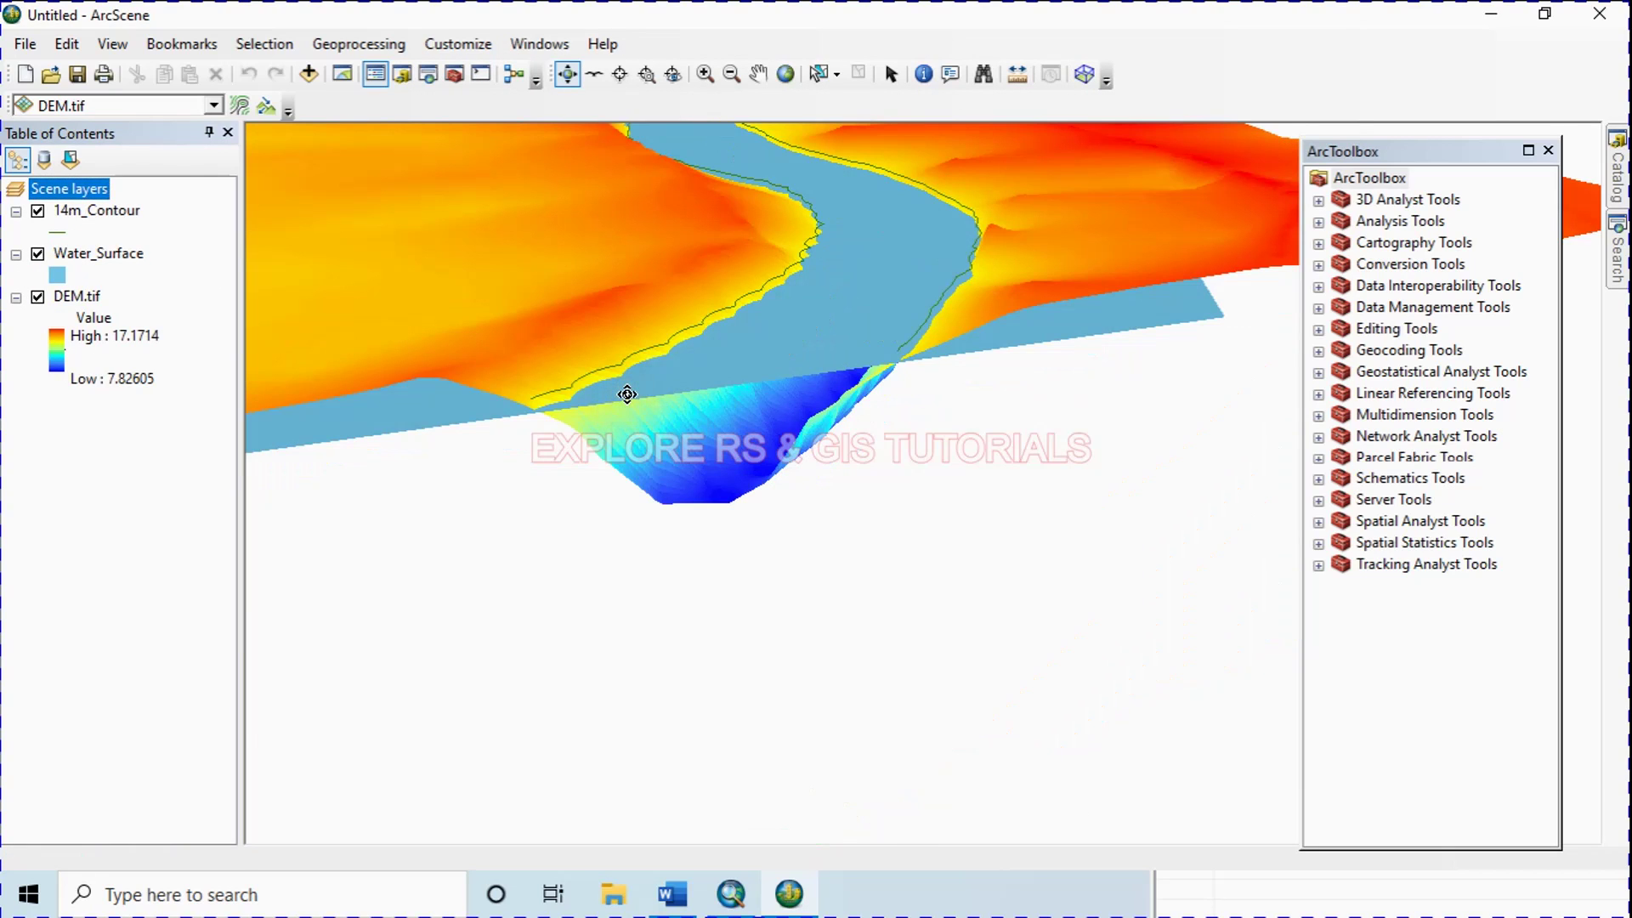
{"action": "scroll", "coordinate": [627, 393], "scroll_direction": "down", "scroll_amount": 2}
{"action": "scroll", "coordinate": [628, 394], "scroll_direction": "up", "scroll_amount": 2}
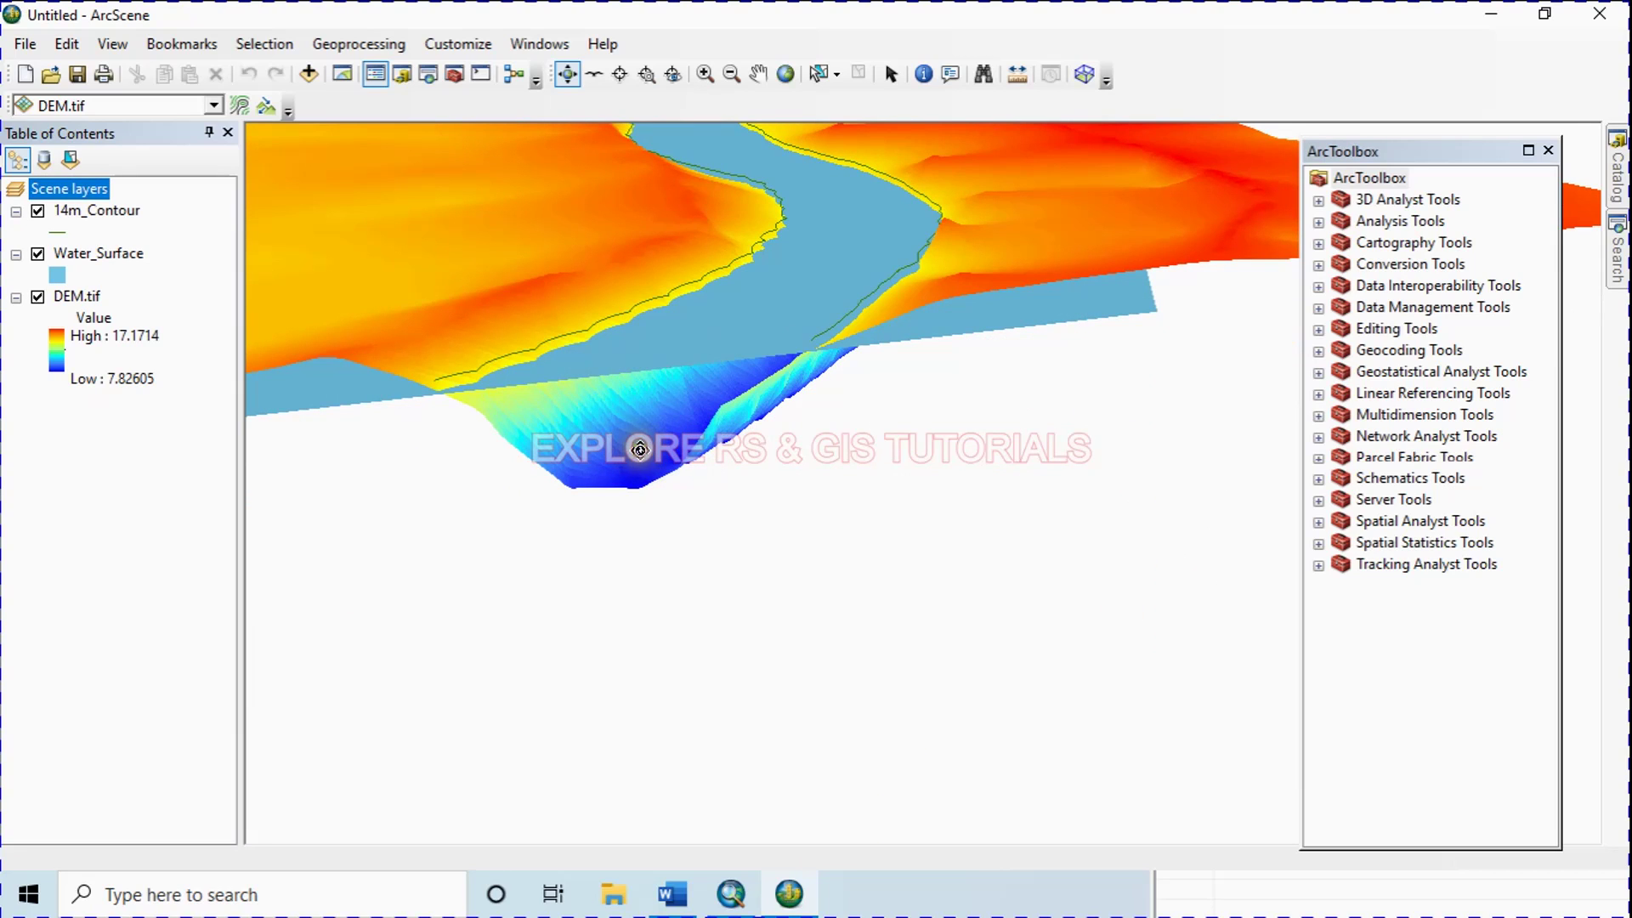
{"action": "left_click_drag", "start_coordinate": [669, 442], "coordinate": [729, 532]}
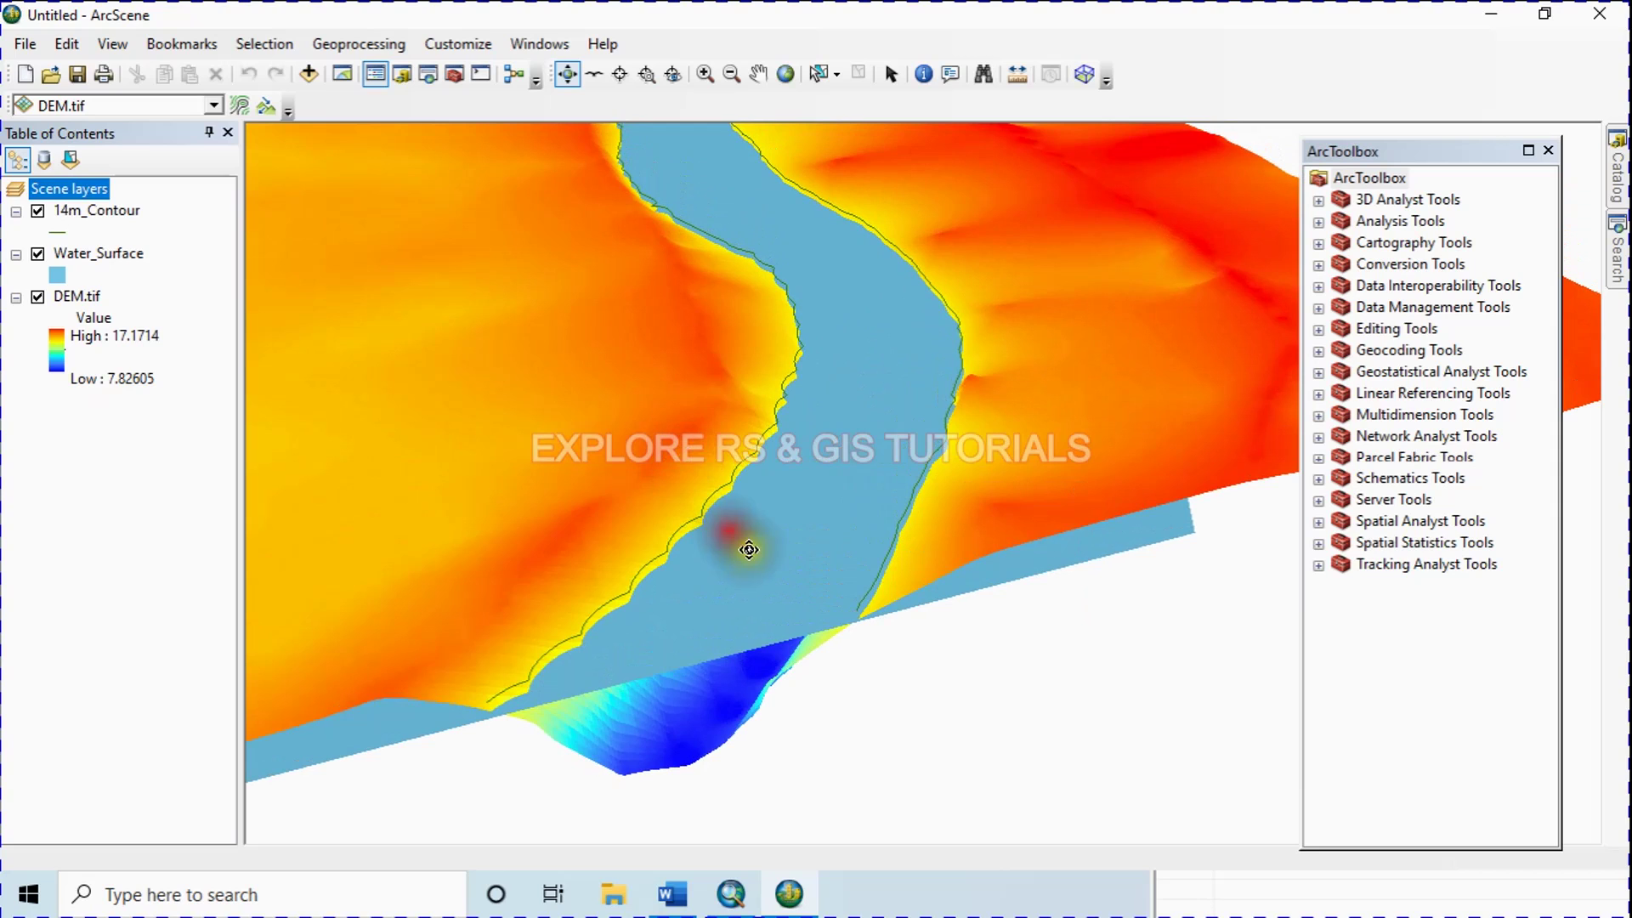
{"action": "scroll", "coordinate": [747, 545], "scroll_direction": "down", "scroll_amount": 3}
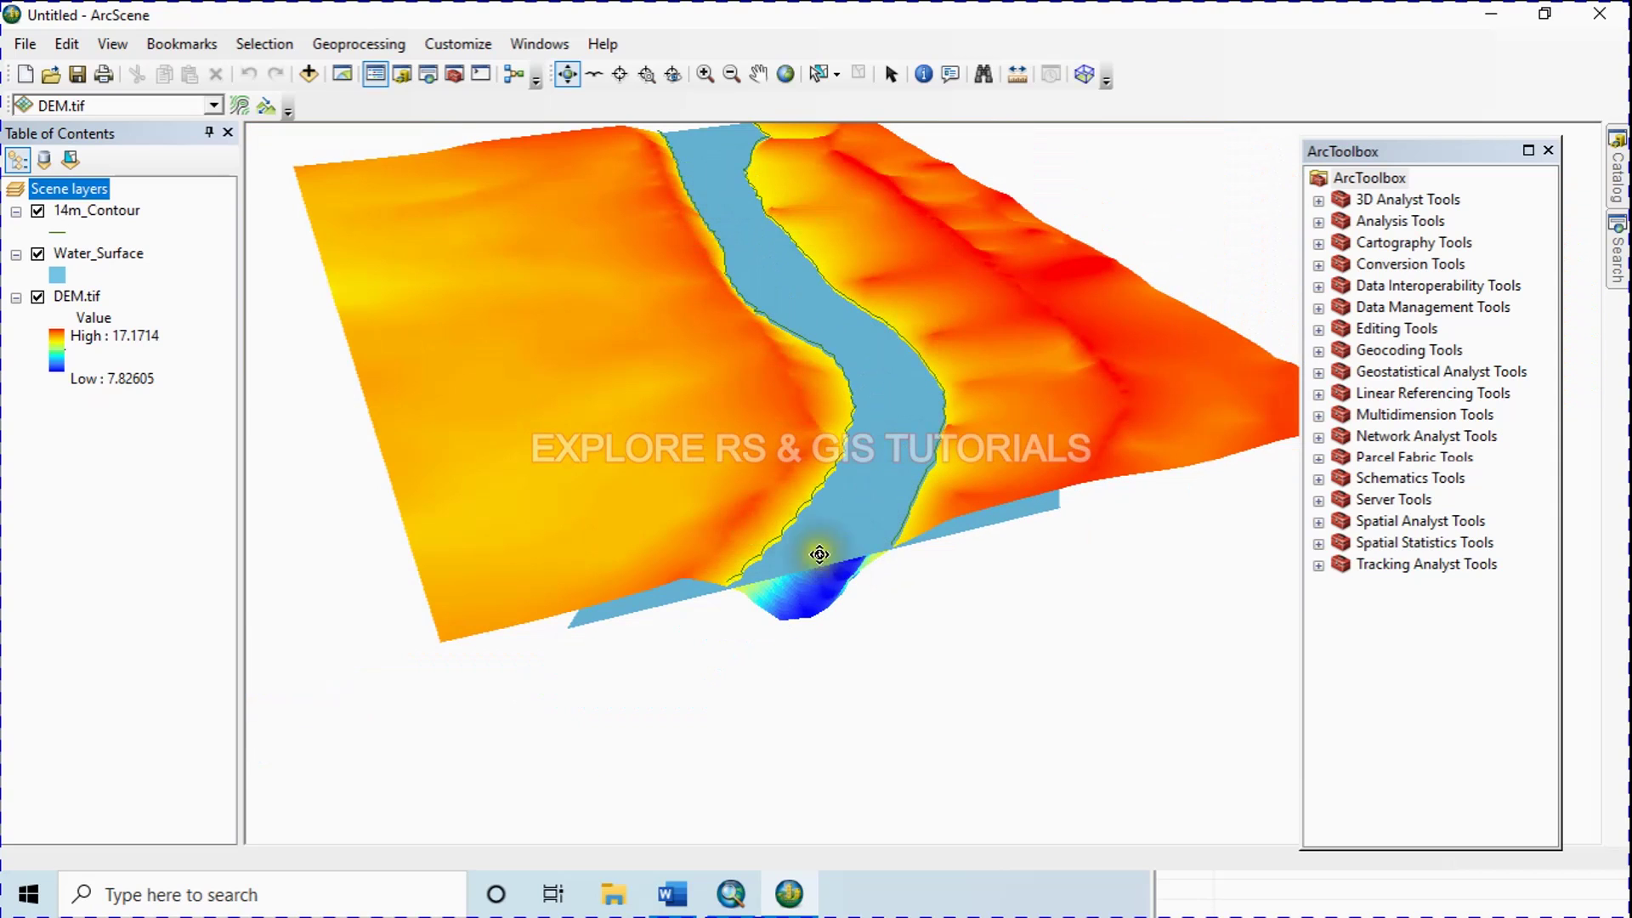
{"action": "left_click_drag", "start_coordinate": [819, 555], "coordinate": [696, 316]}
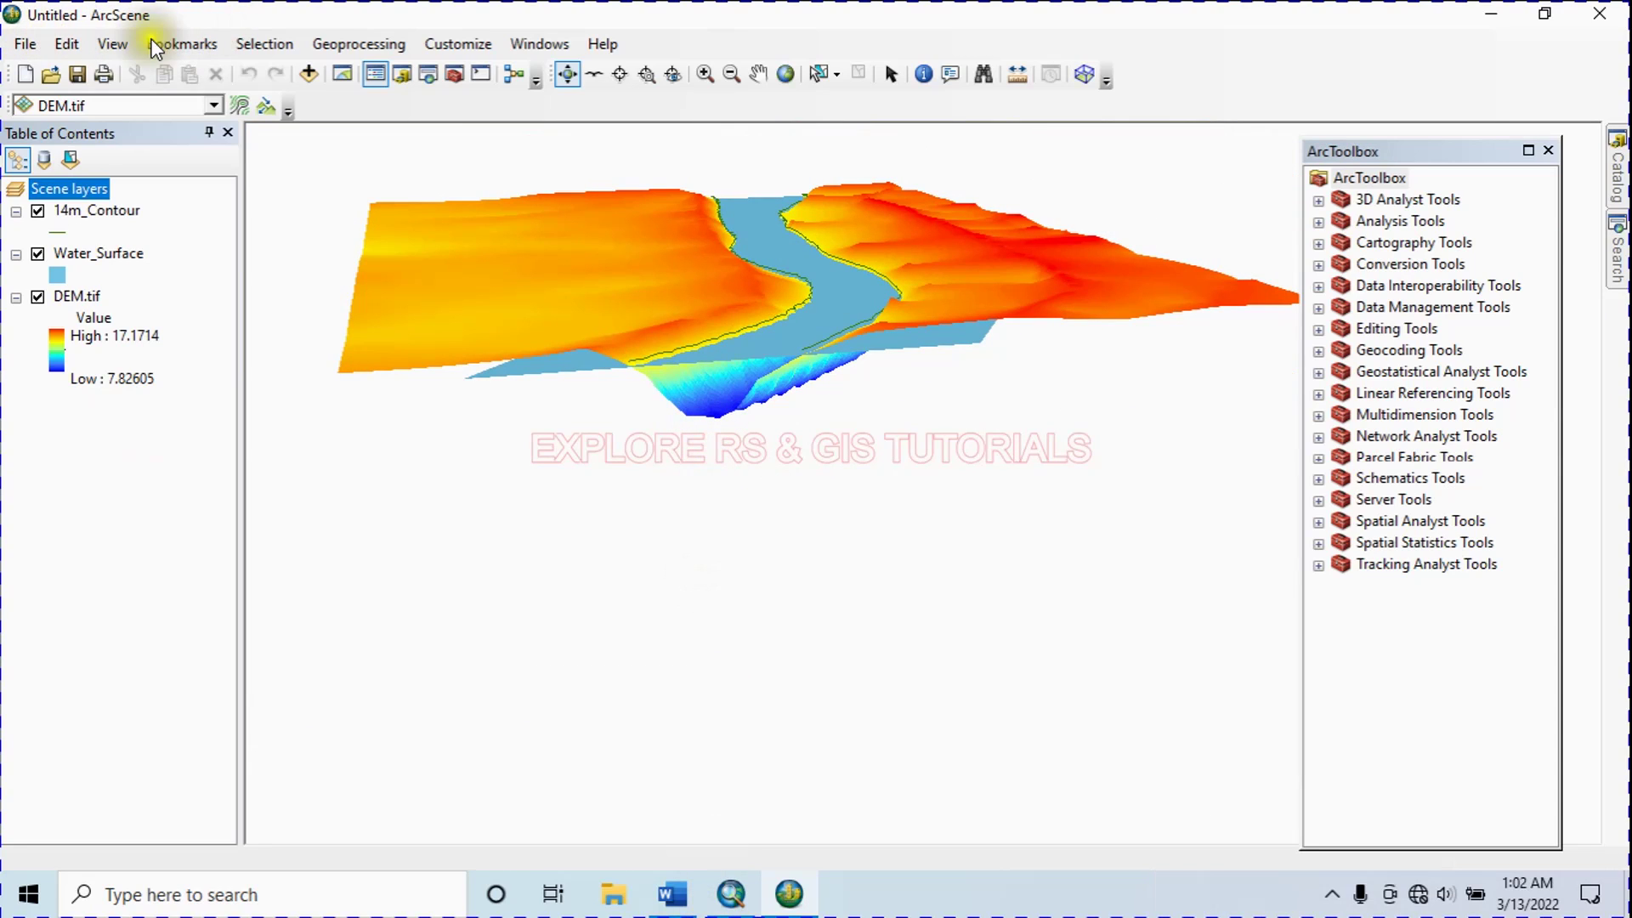
- In ArcMap's Catalog, open Surface Volume from 3D Analyst Tools > Functional Surface
{"action": "left_click", "coordinate": [731, 894]}
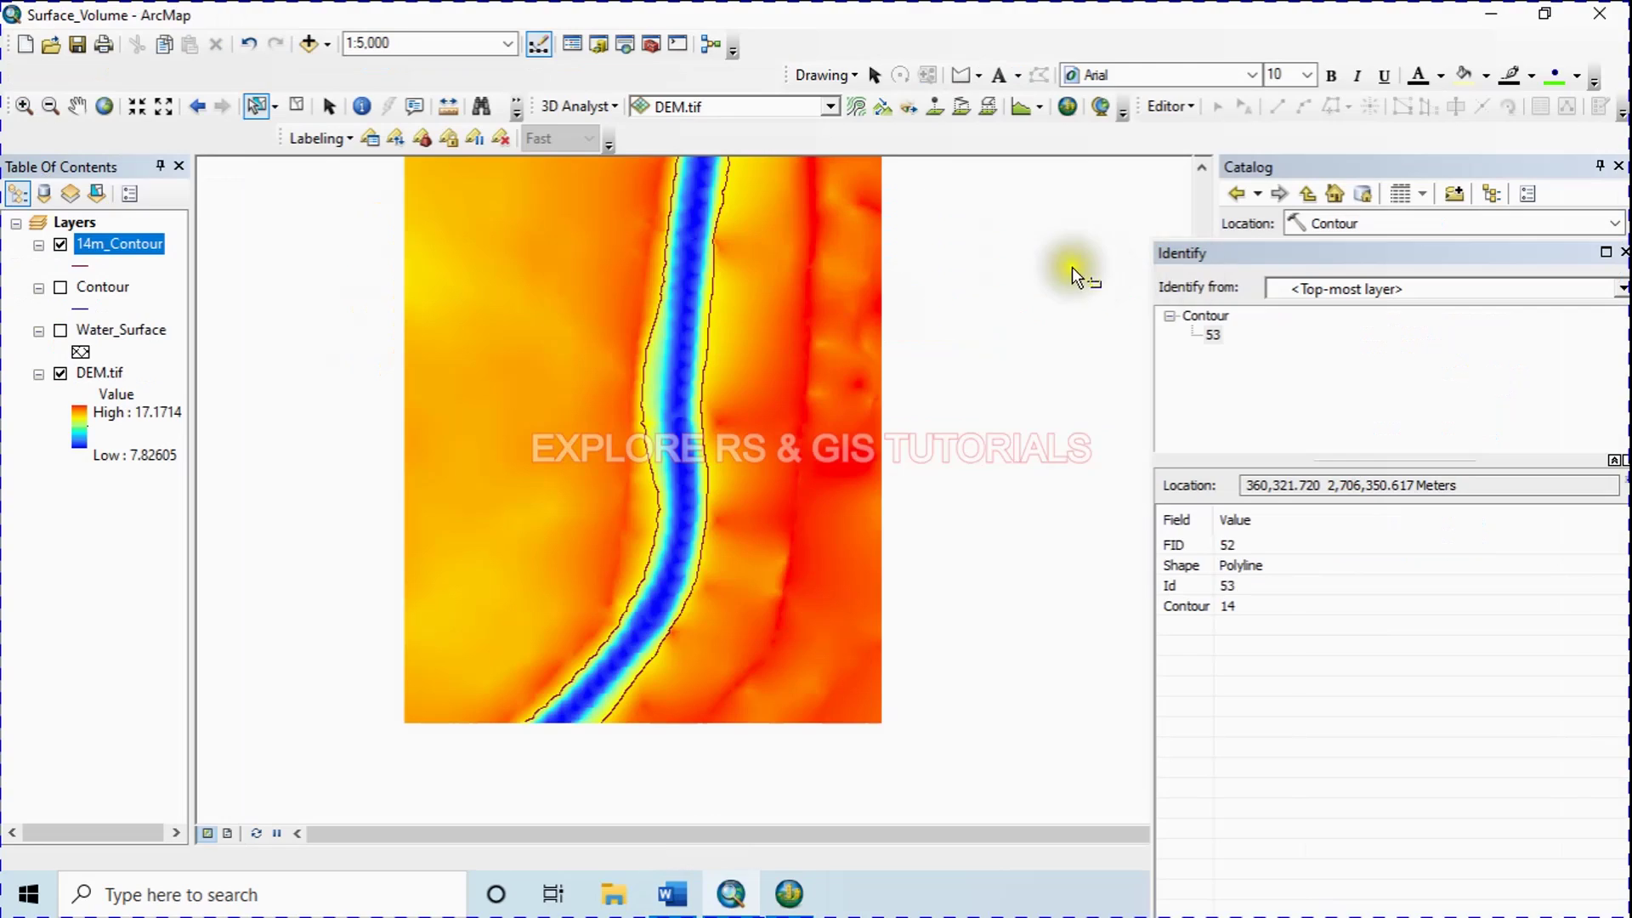
{"action": "left_click_drag", "start_coordinate": [1235, 248], "coordinate": [706, 440]}
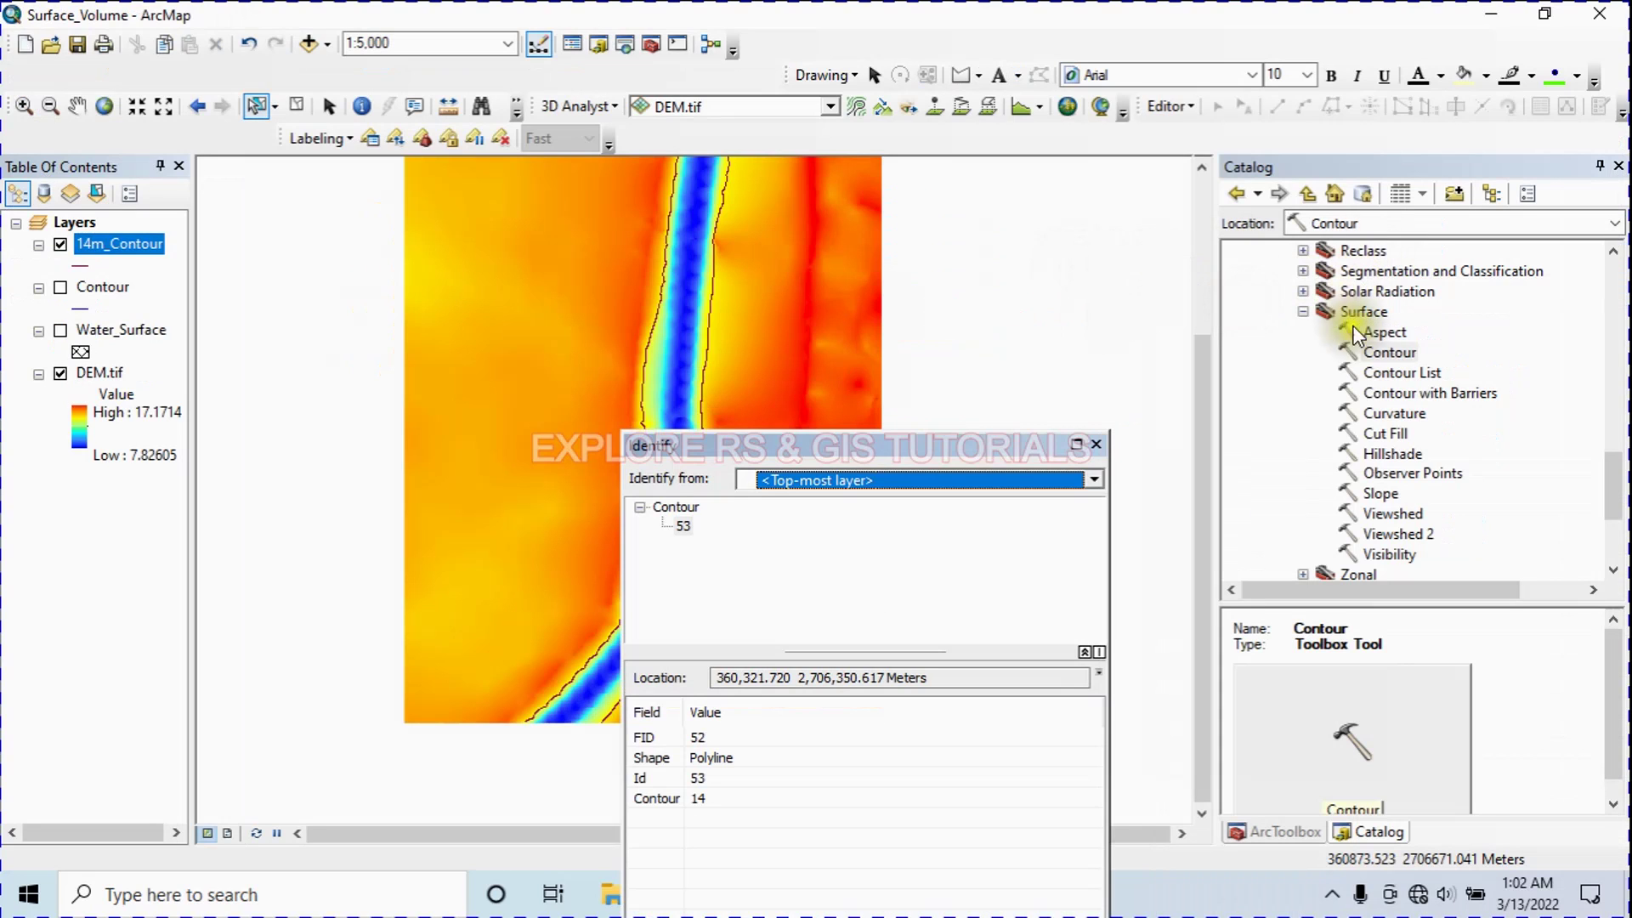
{"action": "scroll", "coordinate": [1369, 344], "scroll_direction": "up", "scroll_amount": 5}
{"action": "scroll", "coordinate": [1369, 344], "scroll_direction": "up", "scroll_amount": 10}
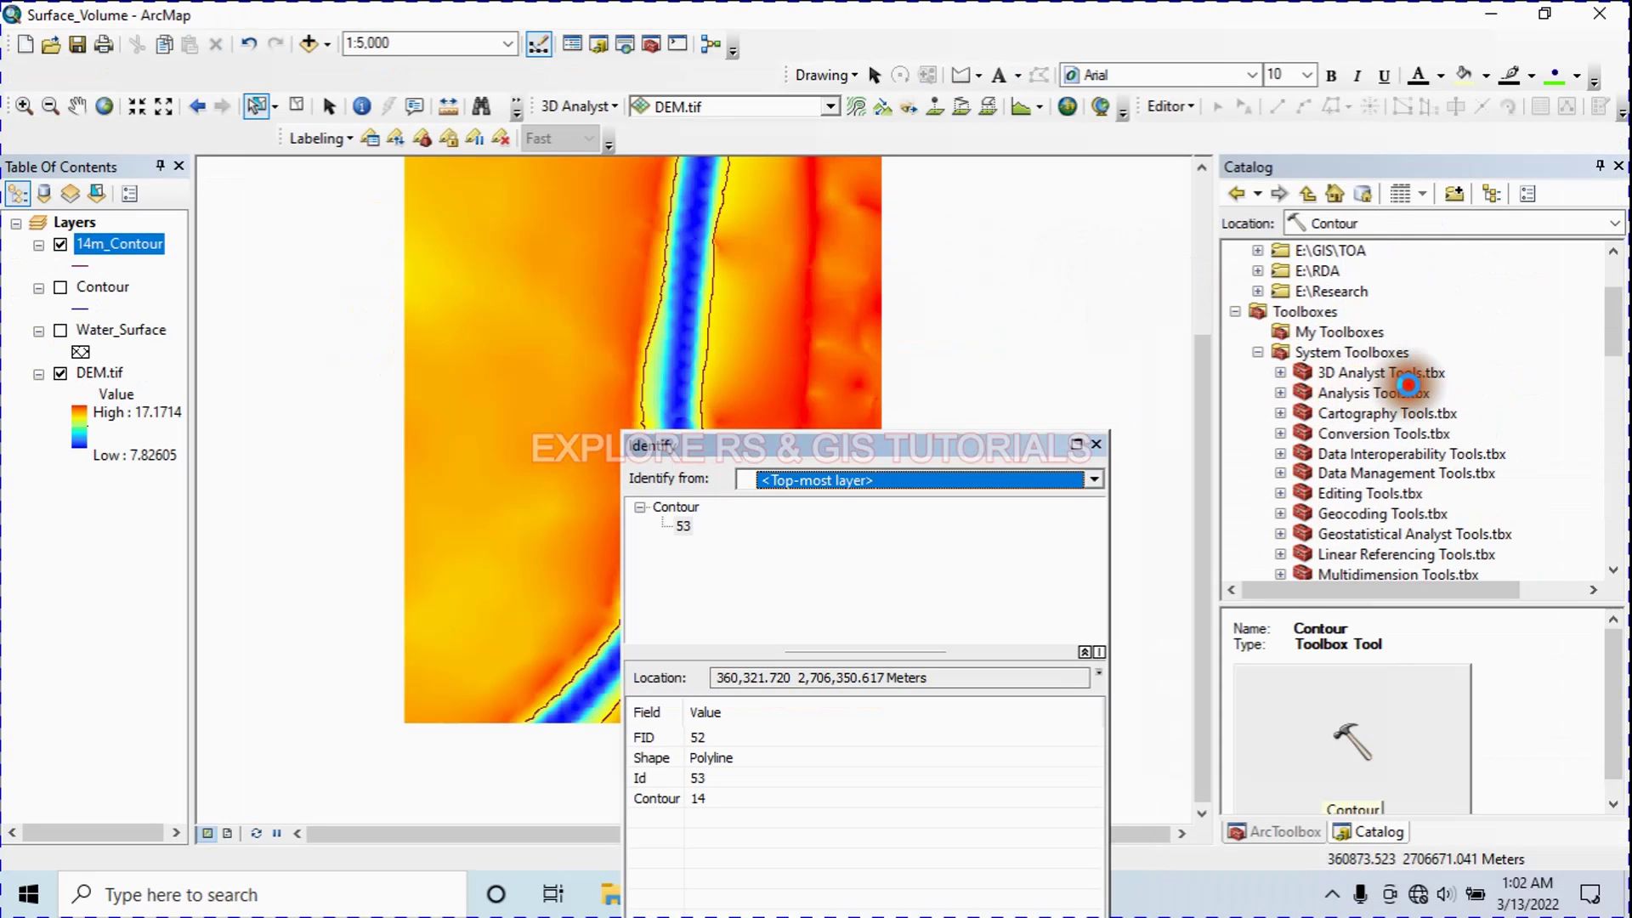
{"action": "double_click", "coordinate": [1422, 378]}
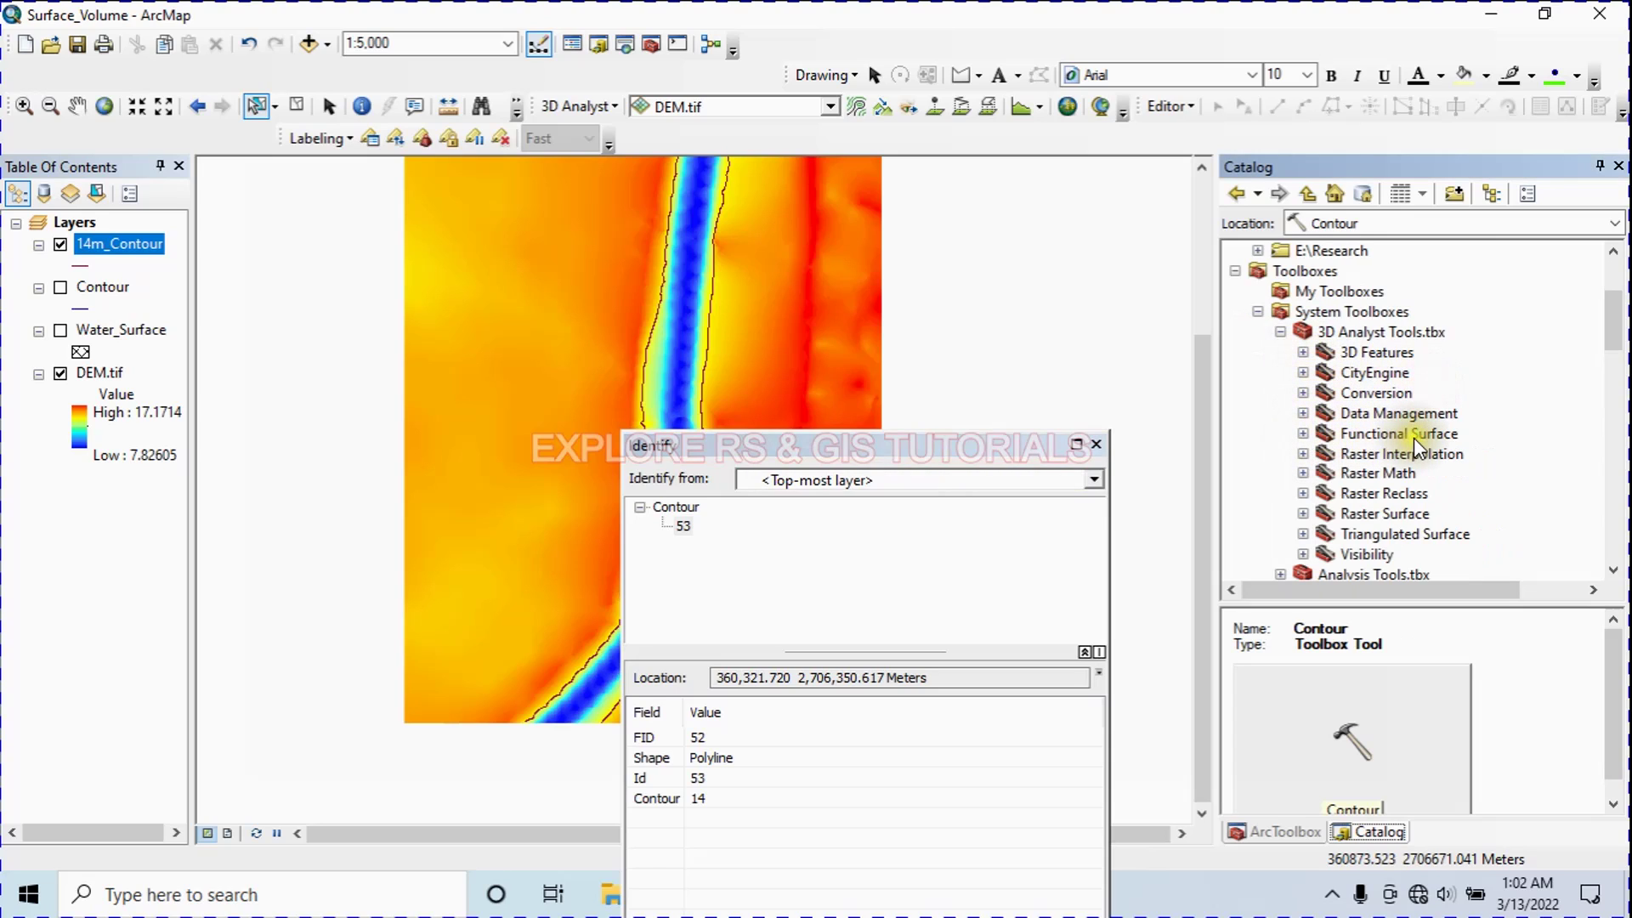
{"action": "left_click", "coordinate": [1303, 434]}
{"action": "scroll", "coordinate": [1360, 436], "scroll_direction": "down", "scroll_amount": 2}
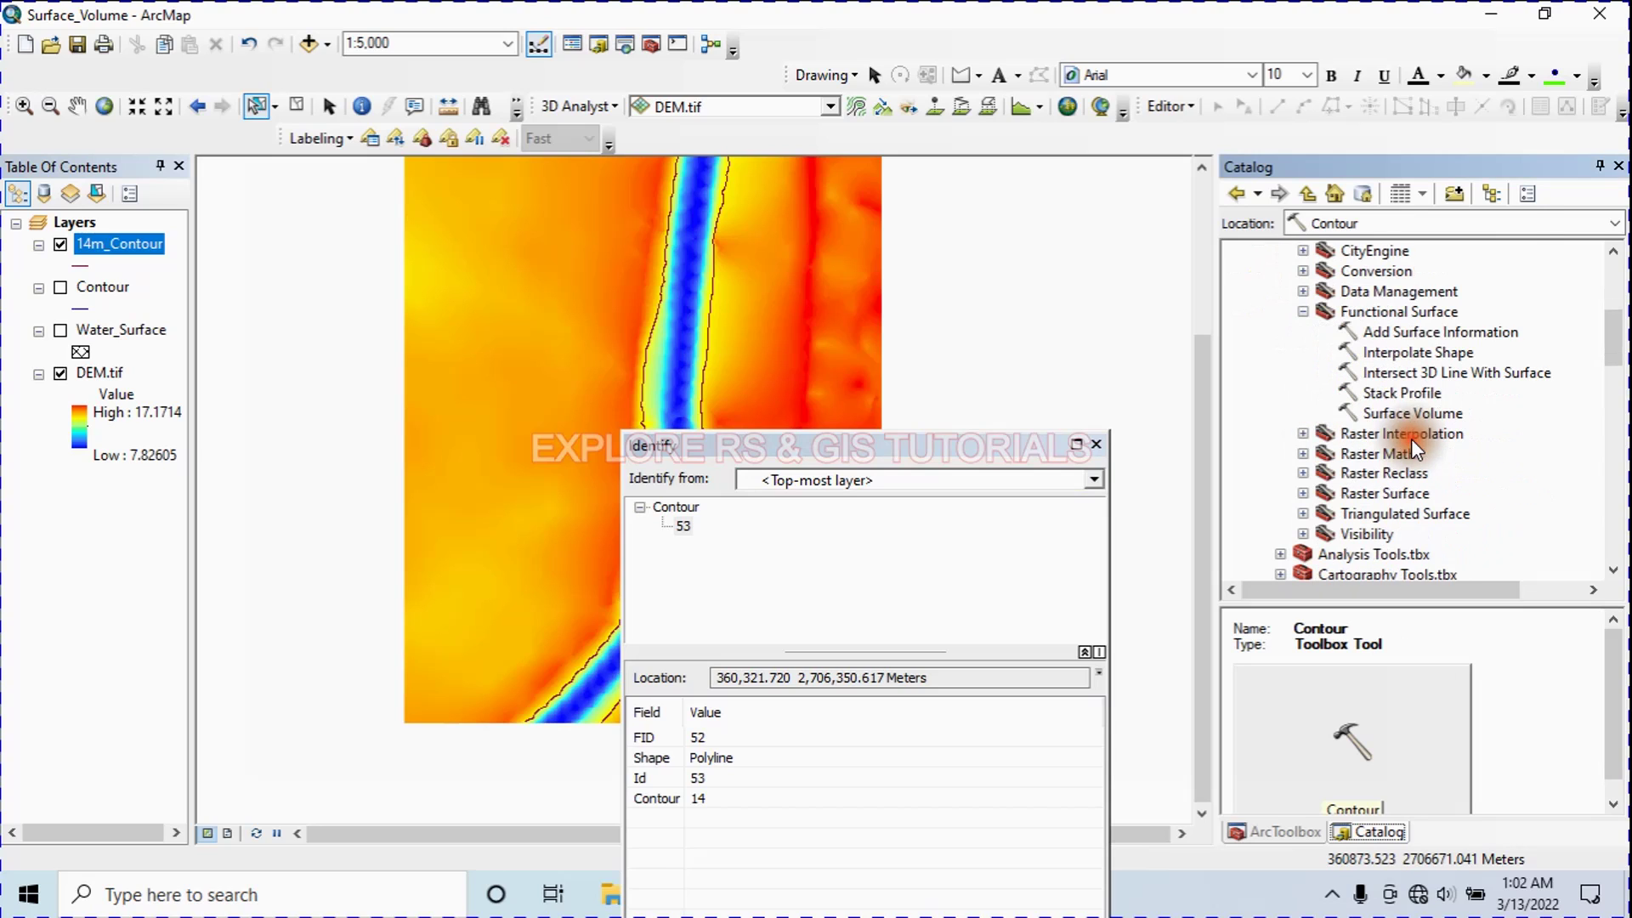
{"action": "left_click", "coordinate": [1401, 415]}
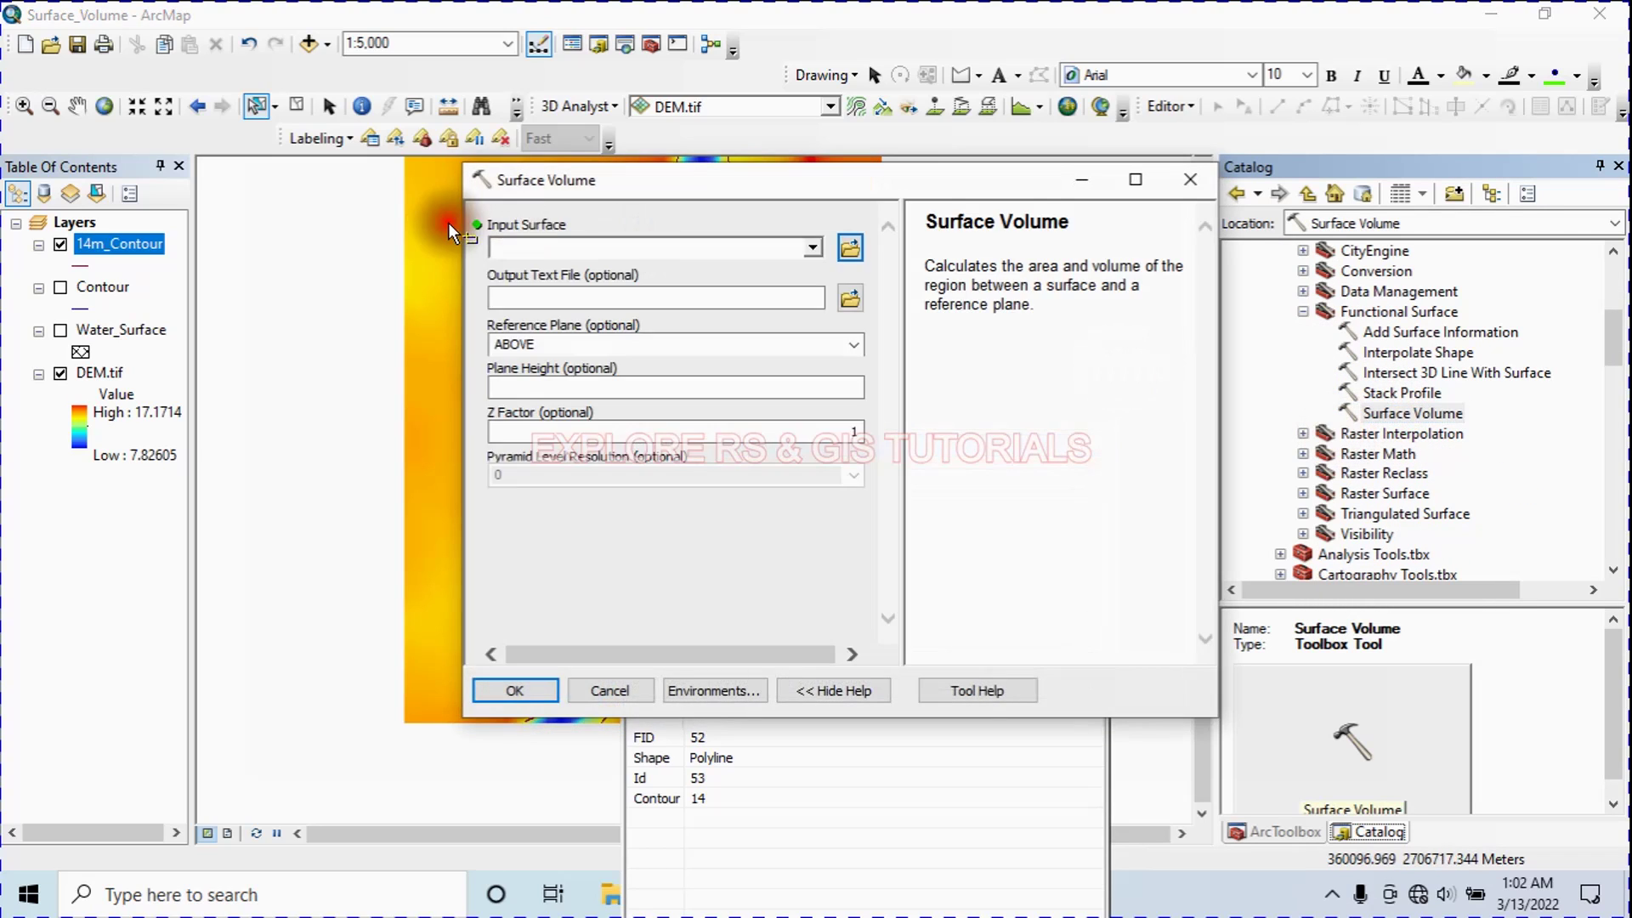
- Set DEM.tif as the input surface and save the output as Volume_14
{"action": "left_click", "coordinate": [813, 246]}
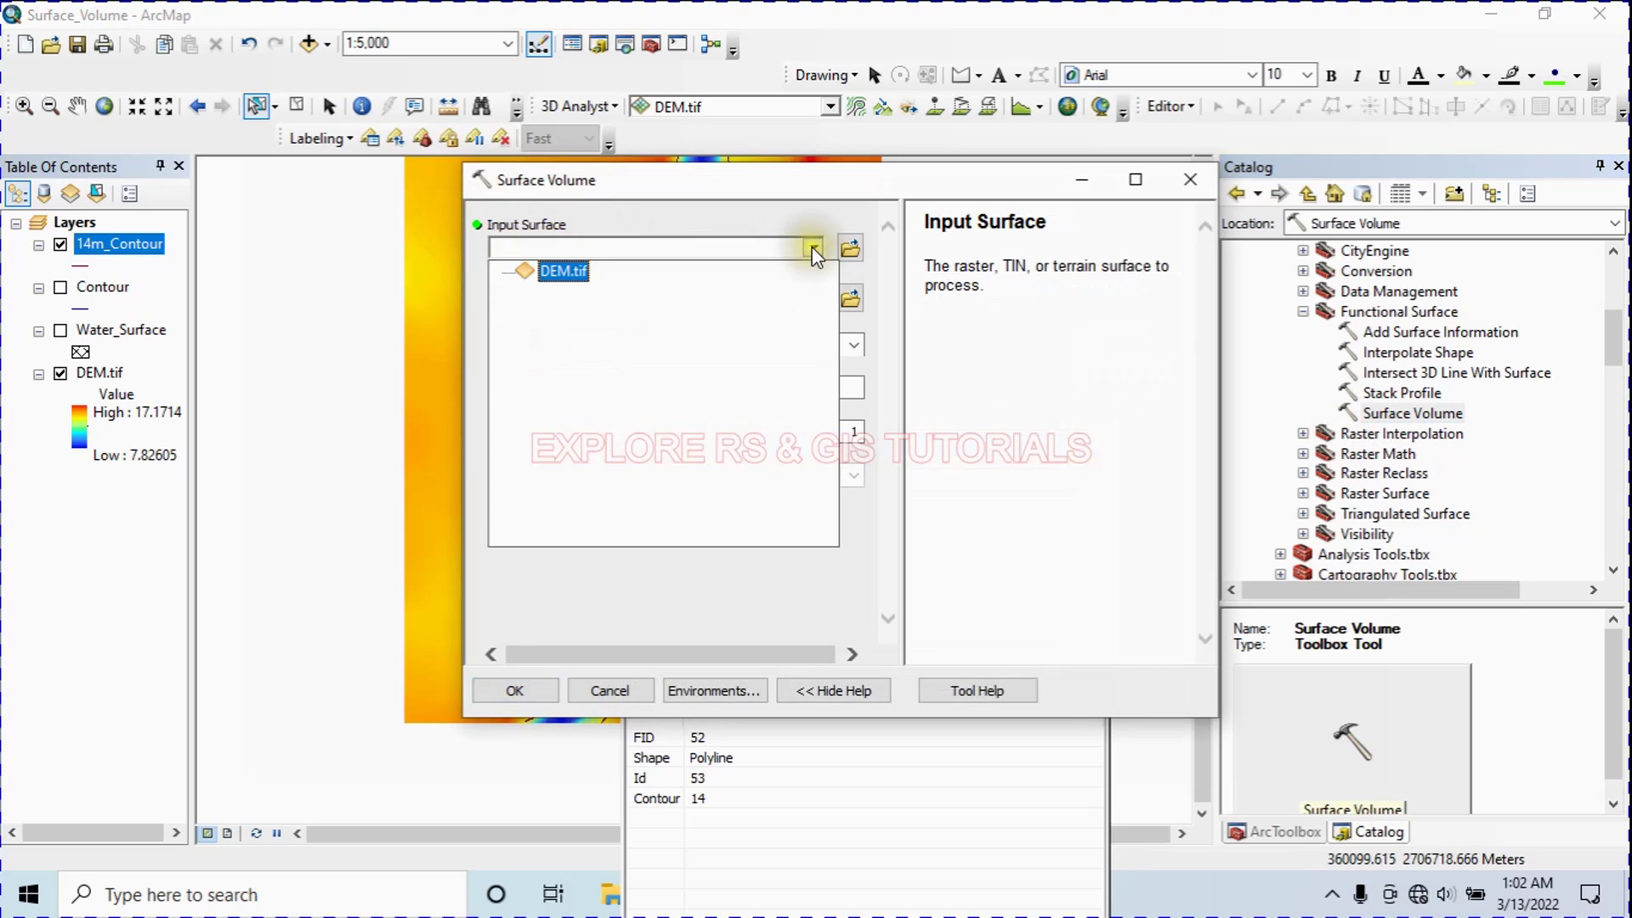
{"action": "left_click", "coordinate": [558, 269]}
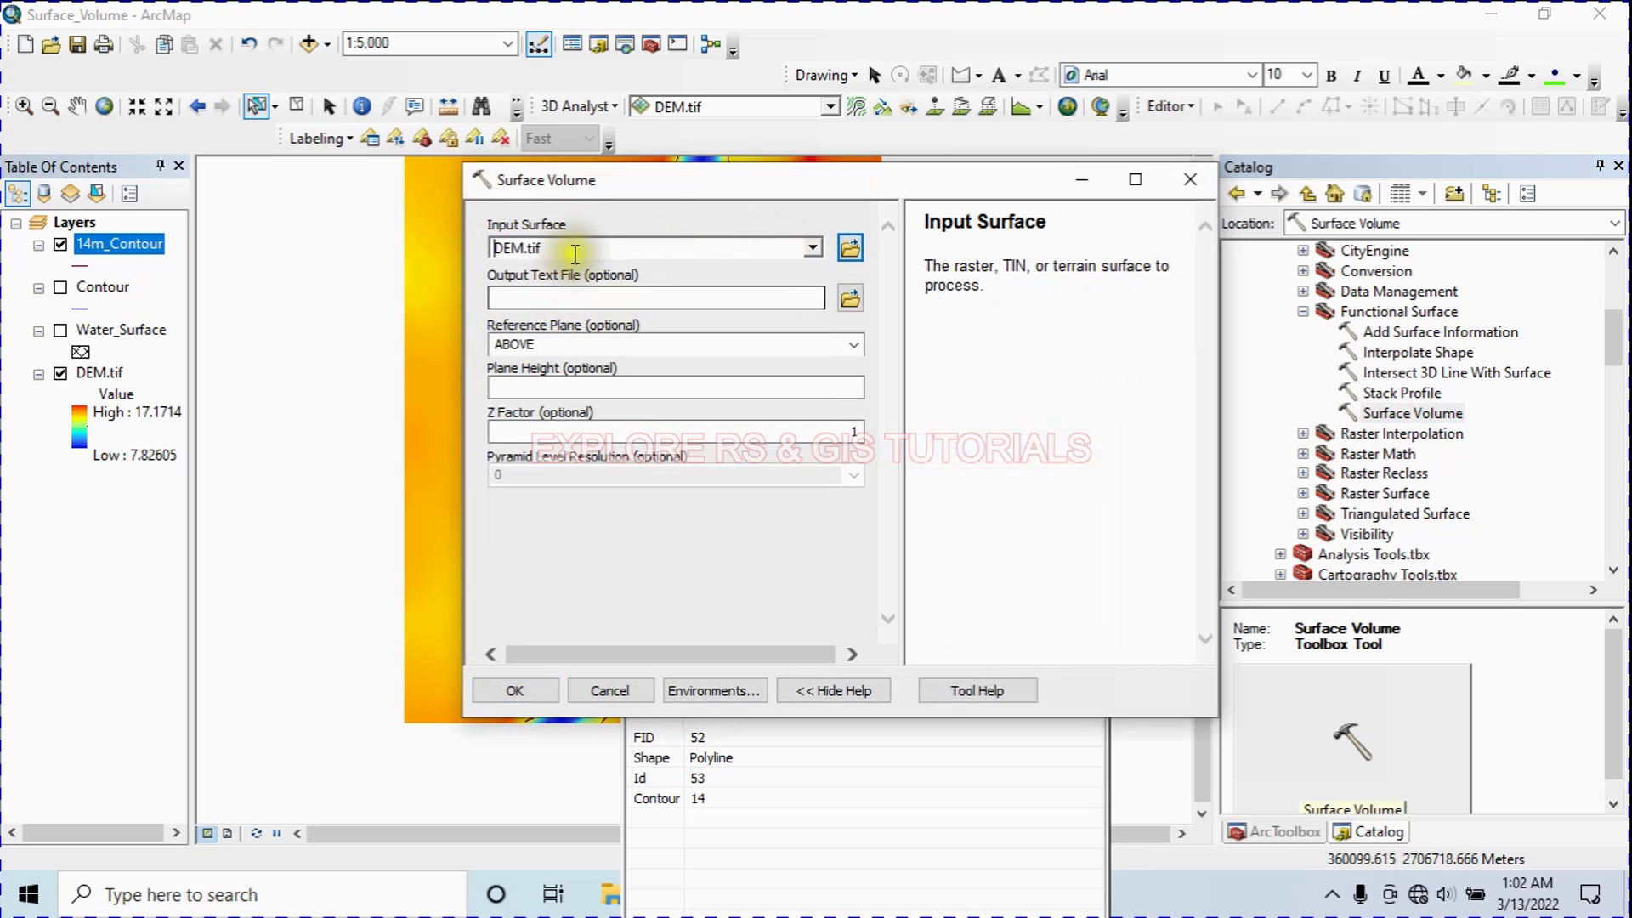
{"action": "left_click_drag", "start_coordinate": [554, 246], "coordinate": [401, 248]}
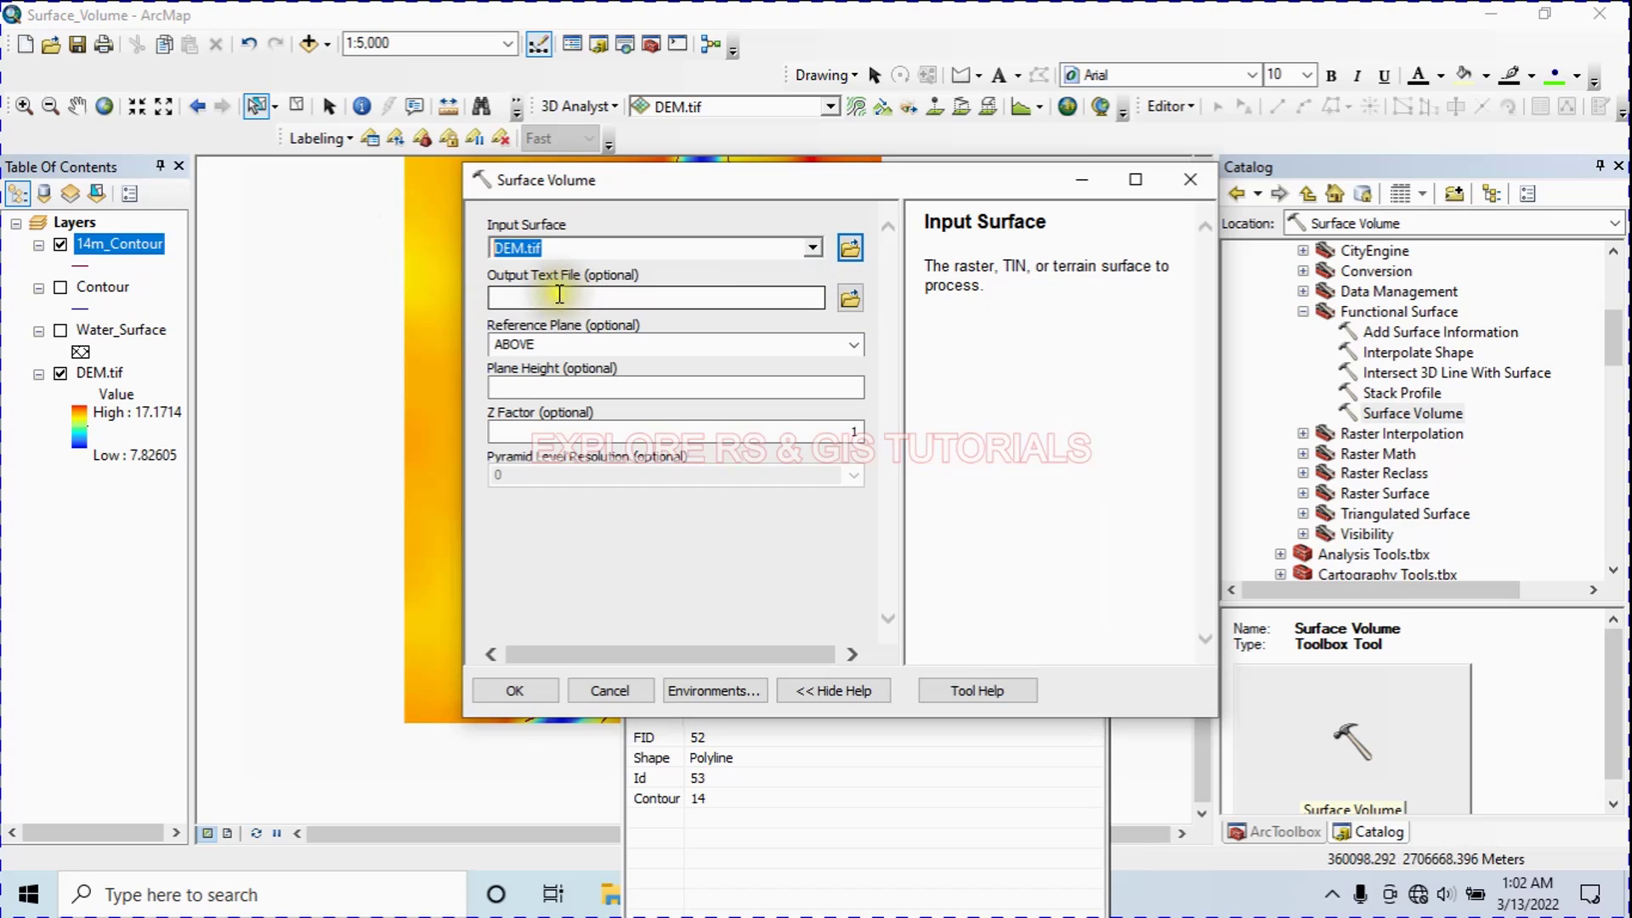
{"action": "left_click", "coordinate": [848, 298]}
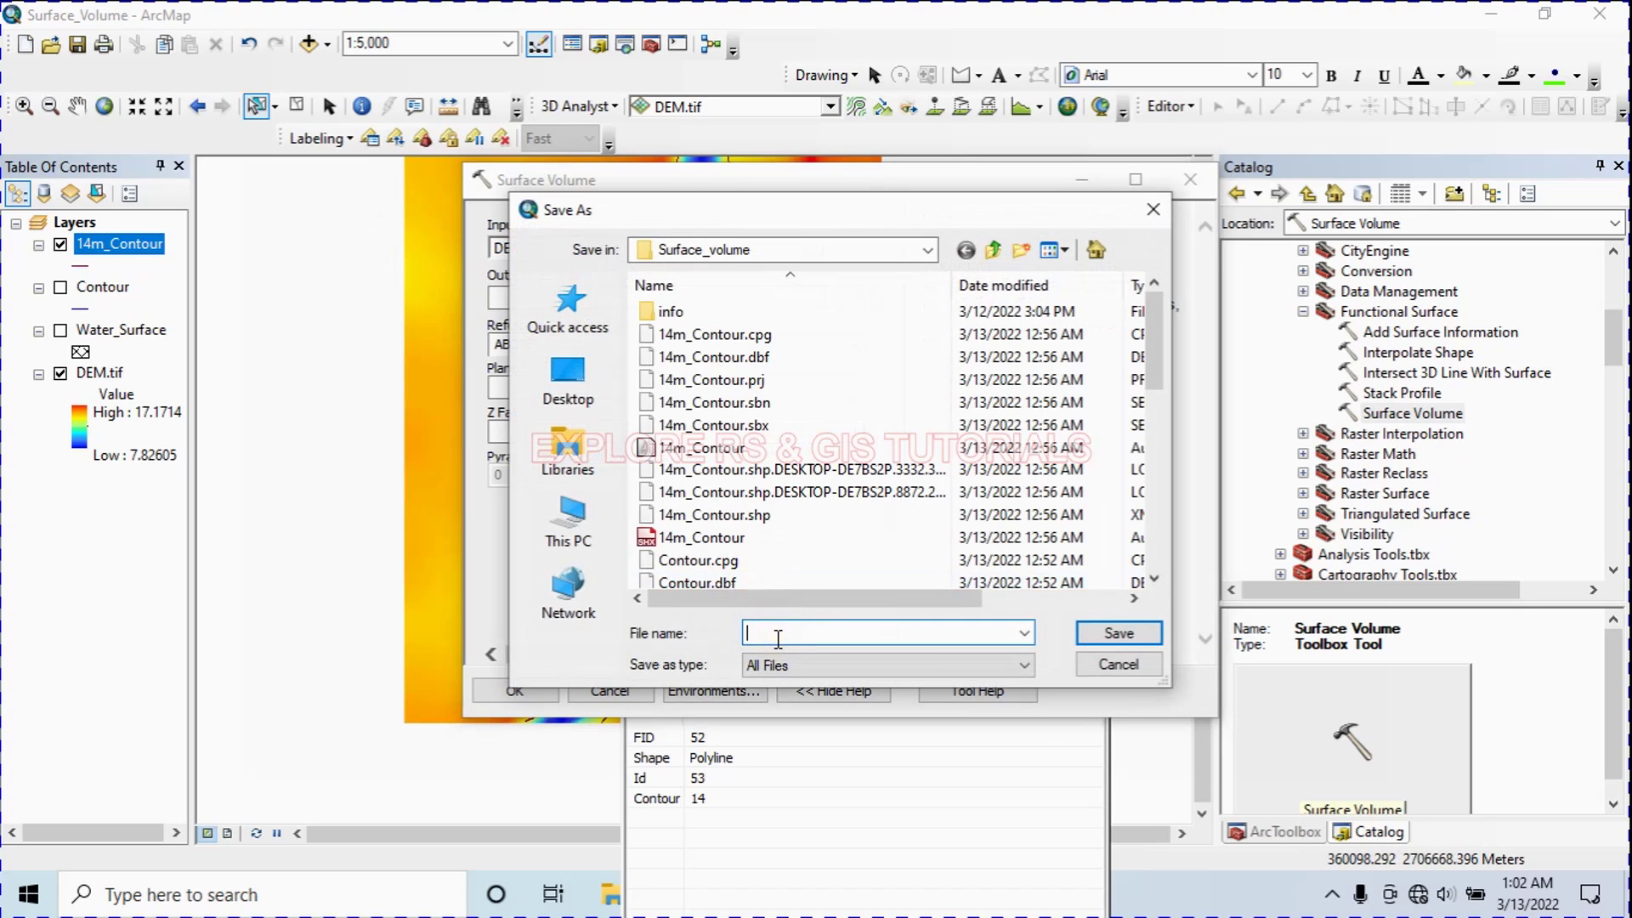
{"action": "left_click", "coordinate": [778, 637]}
{"action": "type", "text": "Volume_14"}
{"action": "left_click", "coordinate": [1113, 633]}
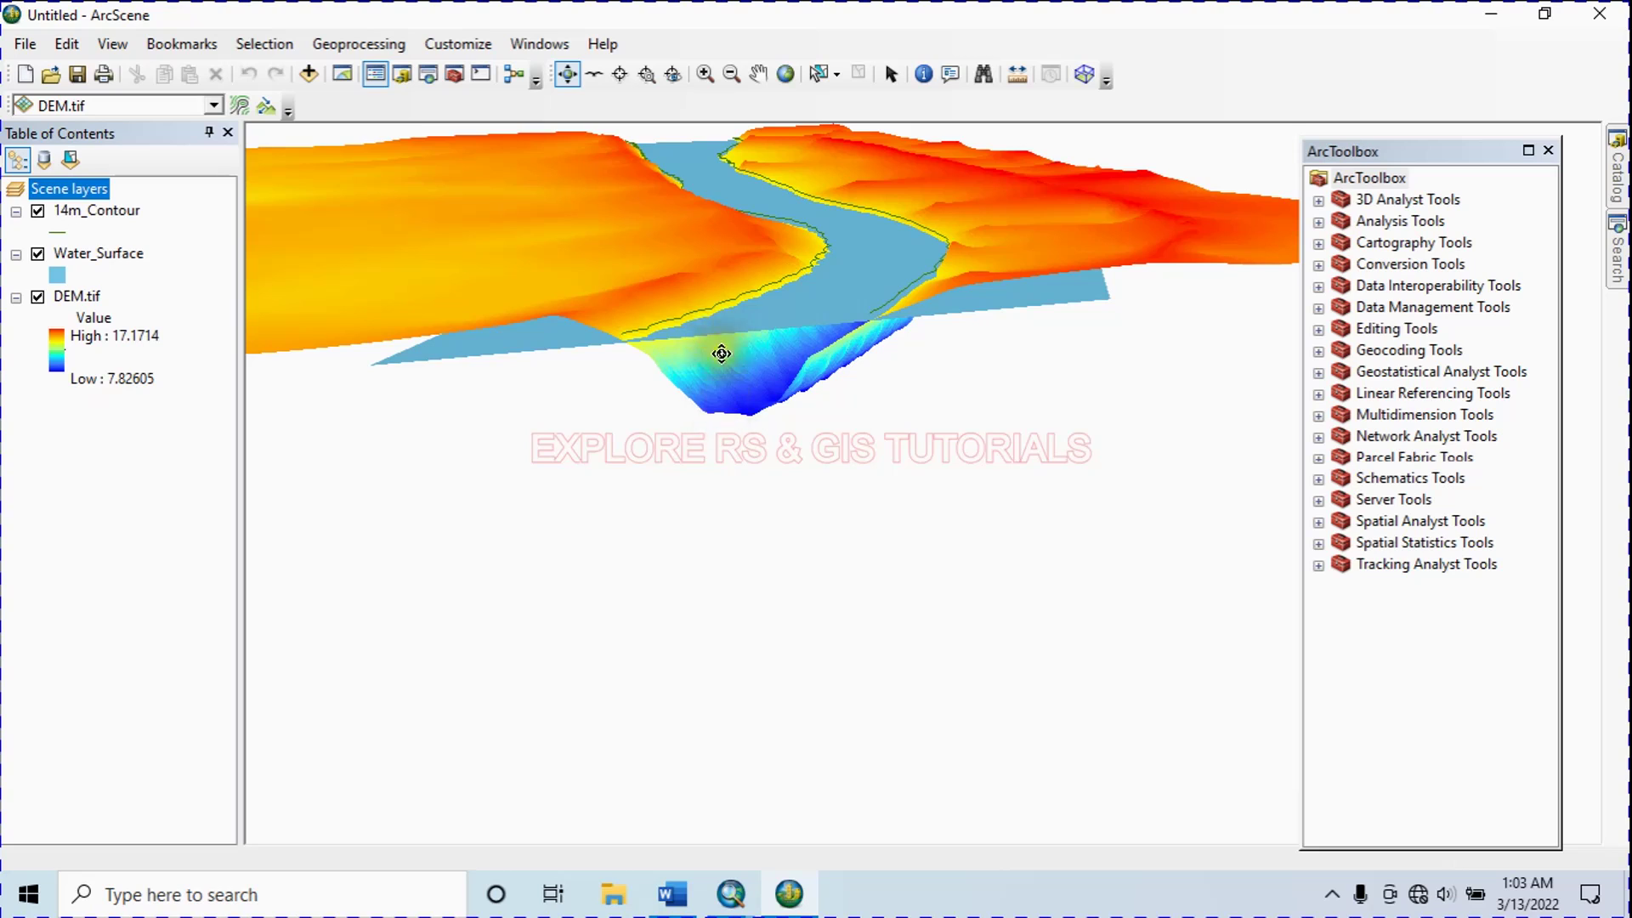
- Choose reference plane BELOW with plane height 14, then run the calculation
{"action": "left_click", "coordinate": [1488, 17]}
{"action": "left_click", "coordinate": [1007, 340]}
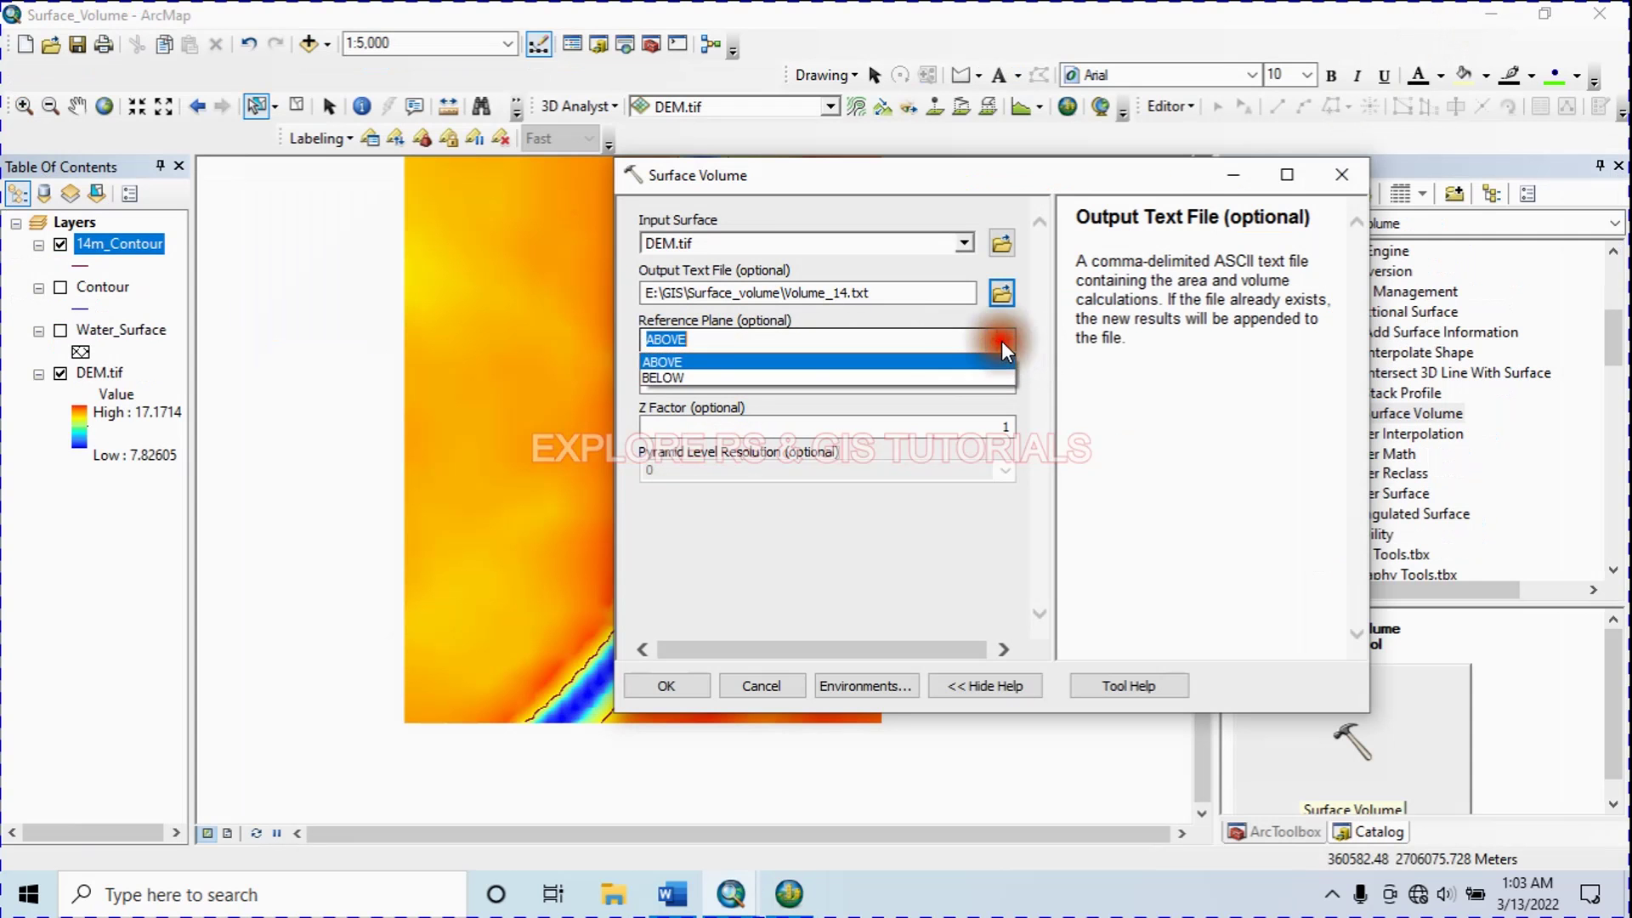
{"action": "left_click", "coordinate": [654, 372]}
{"action": "left_click", "coordinate": [657, 381]}
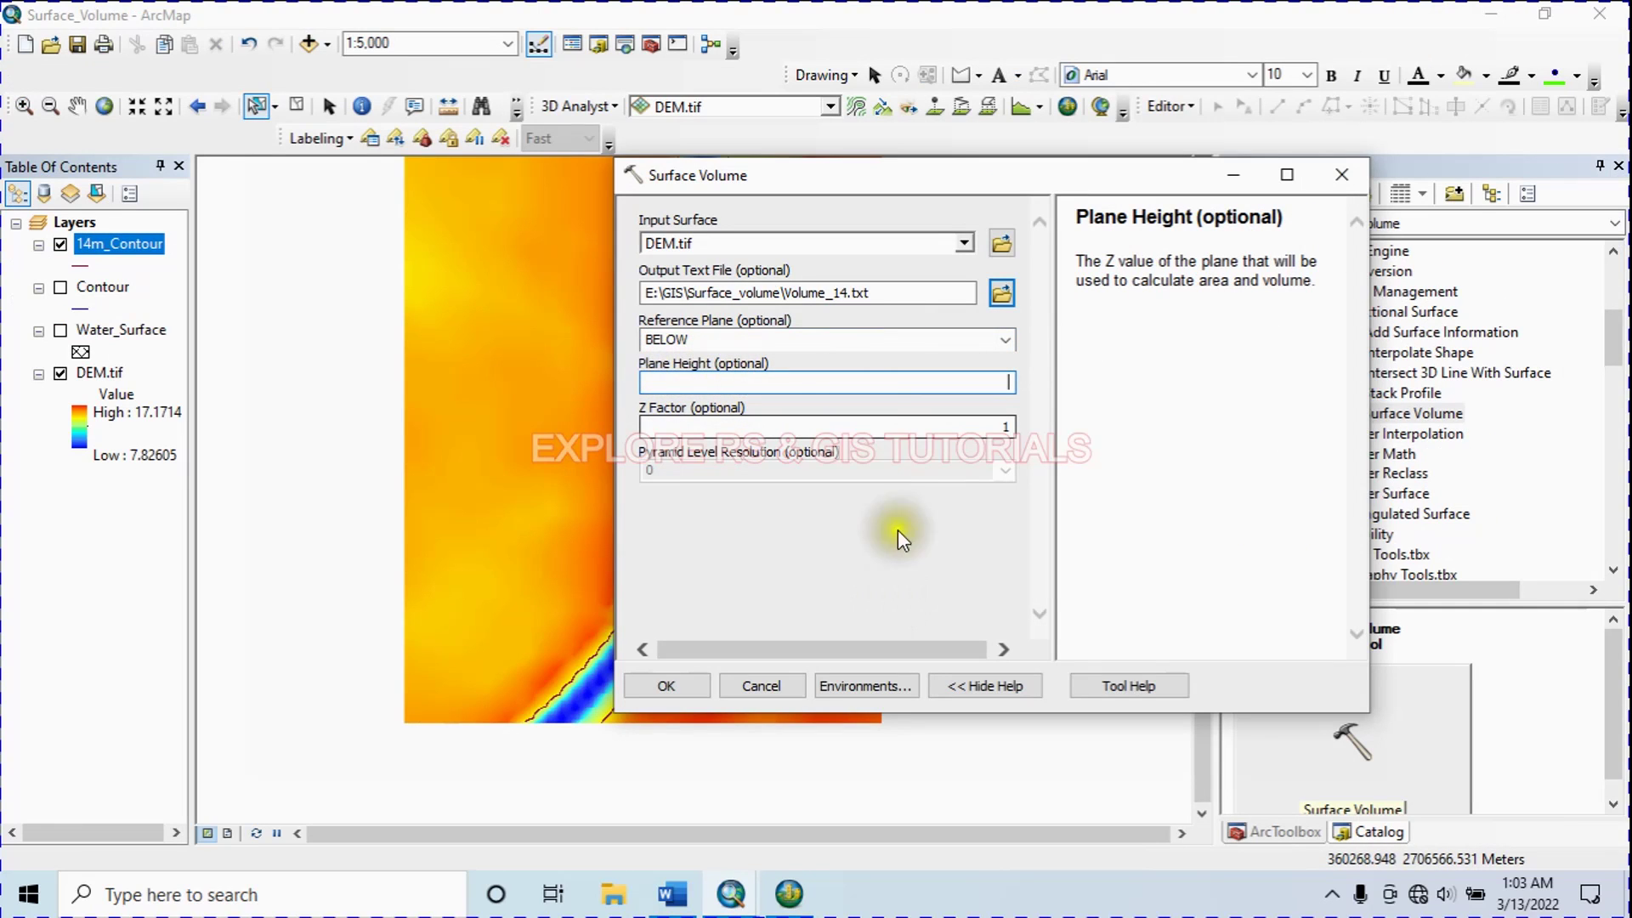
{"action": "left_click", "coordinate": [789, 894]}
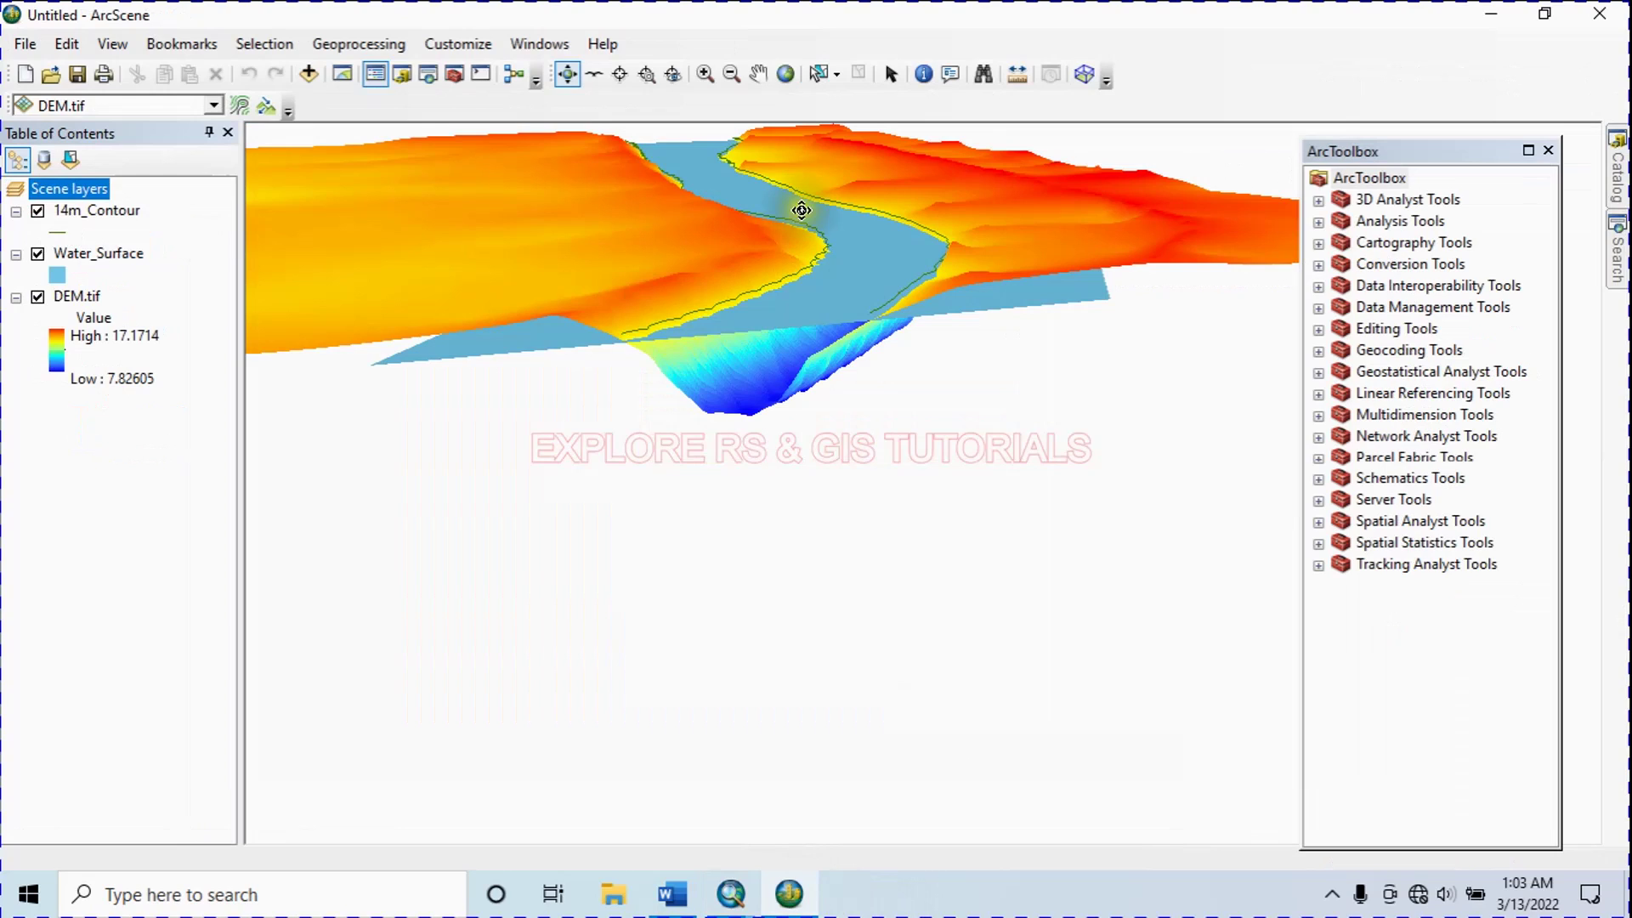
{"action": "left_click", "coordinate": [1492, 14]}
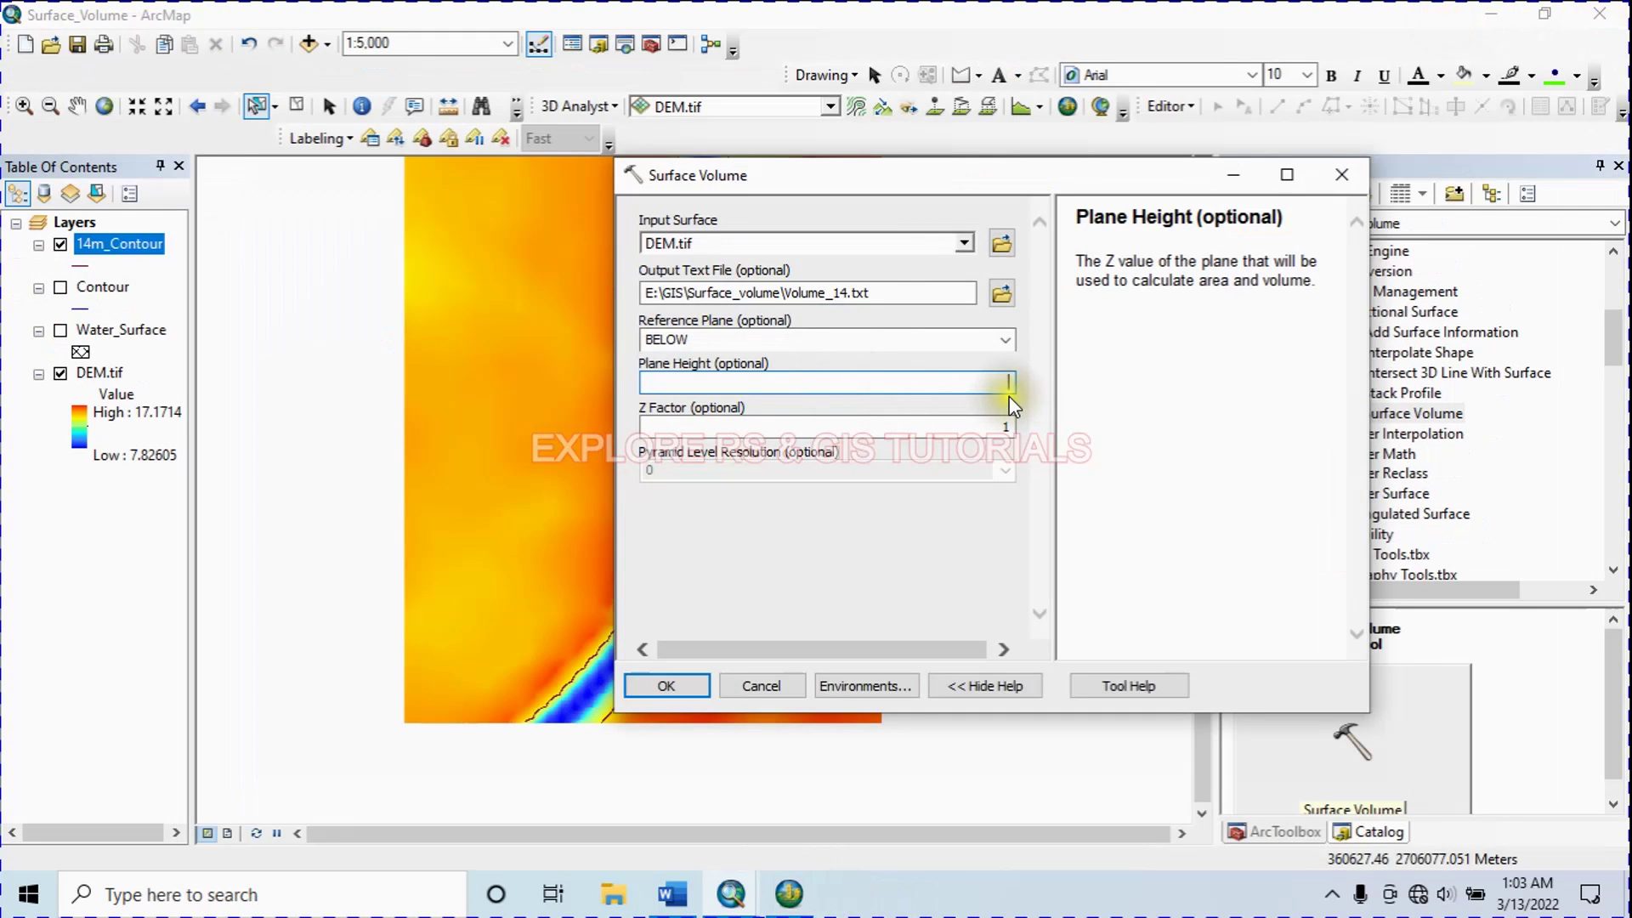
{"action": "type", "text": "14"}
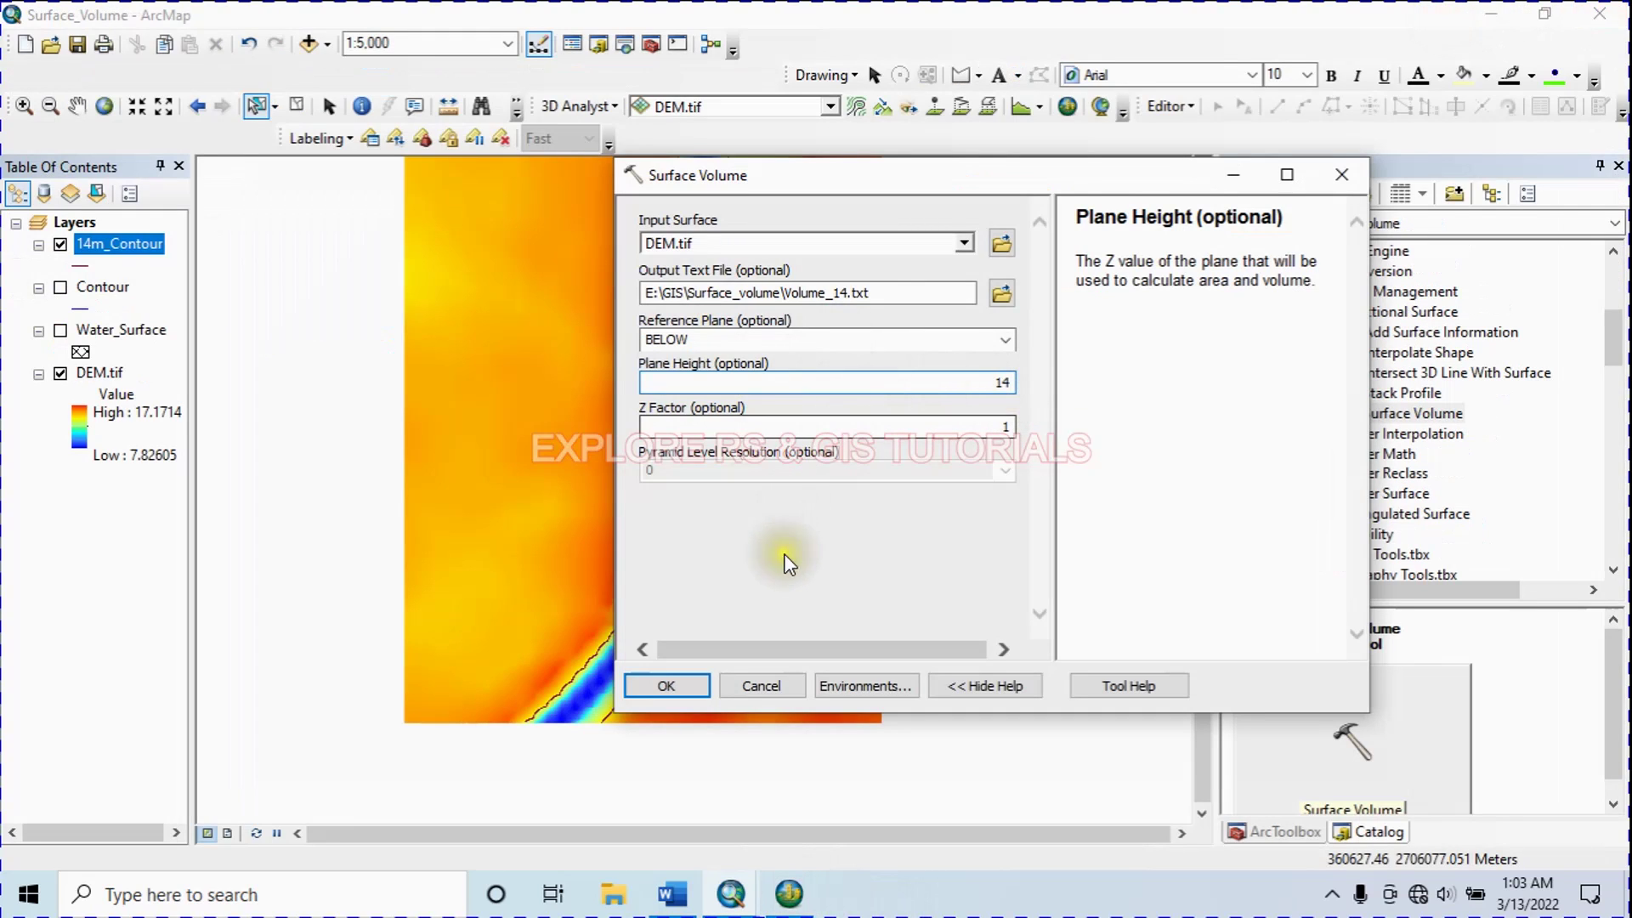
{"action": "left_click", "coordinate": [789, 563]}
{"action": "left_click", "coordinate": [655, 691]}
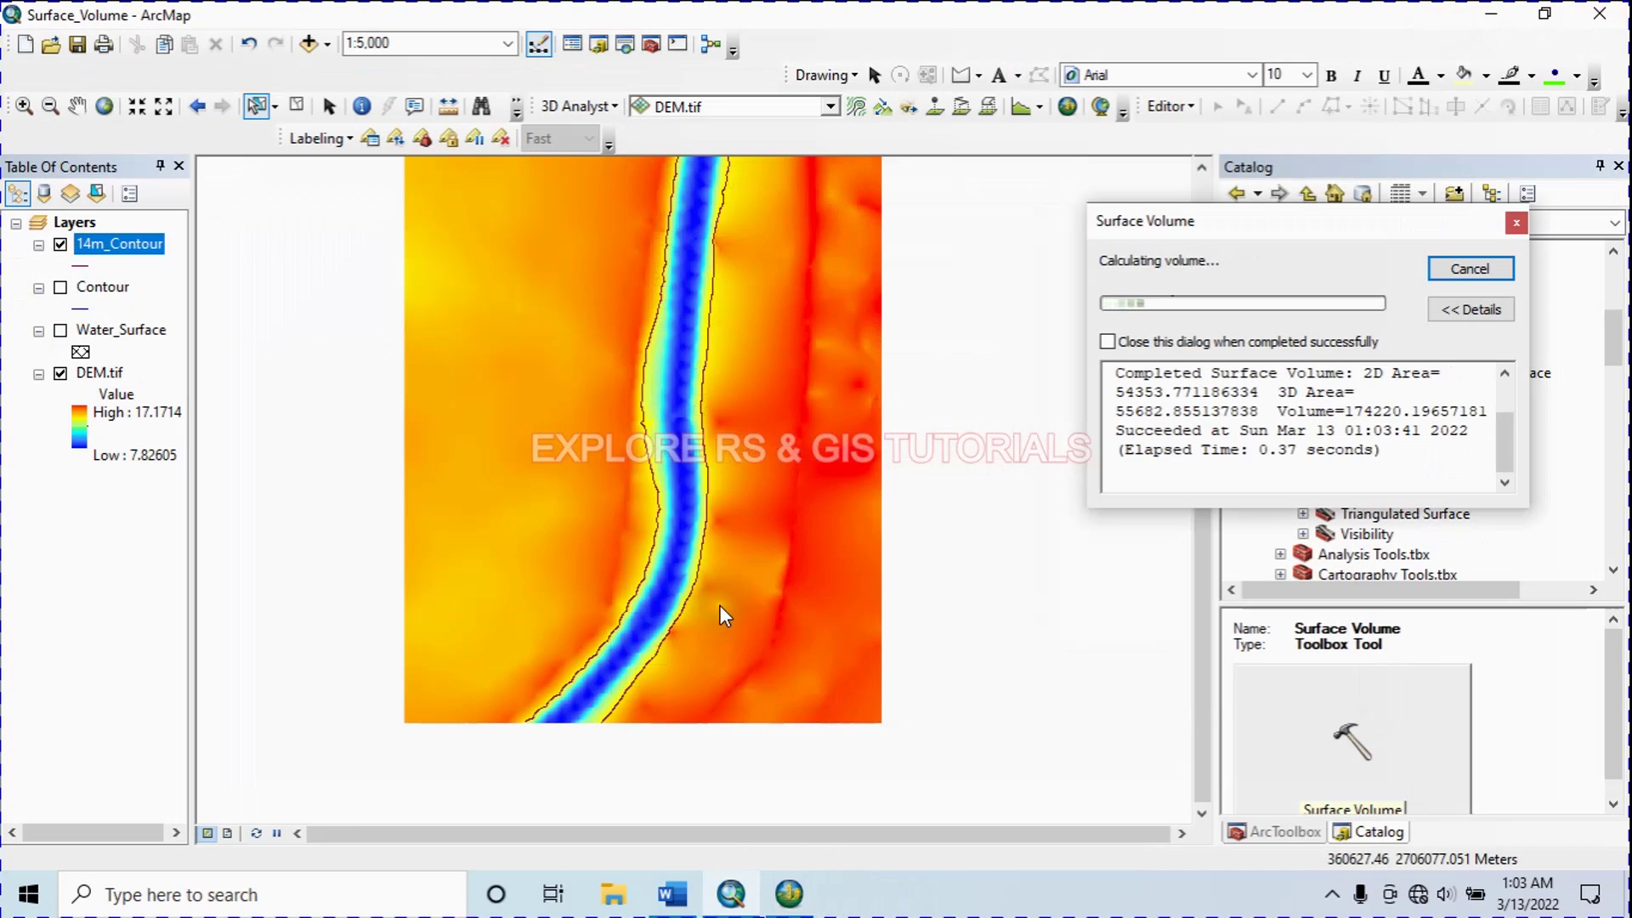
- Close the progress window and open the Volume_14 table to view its area and volume columns
{"action": "left_click", "coordinate": [117, 567]}
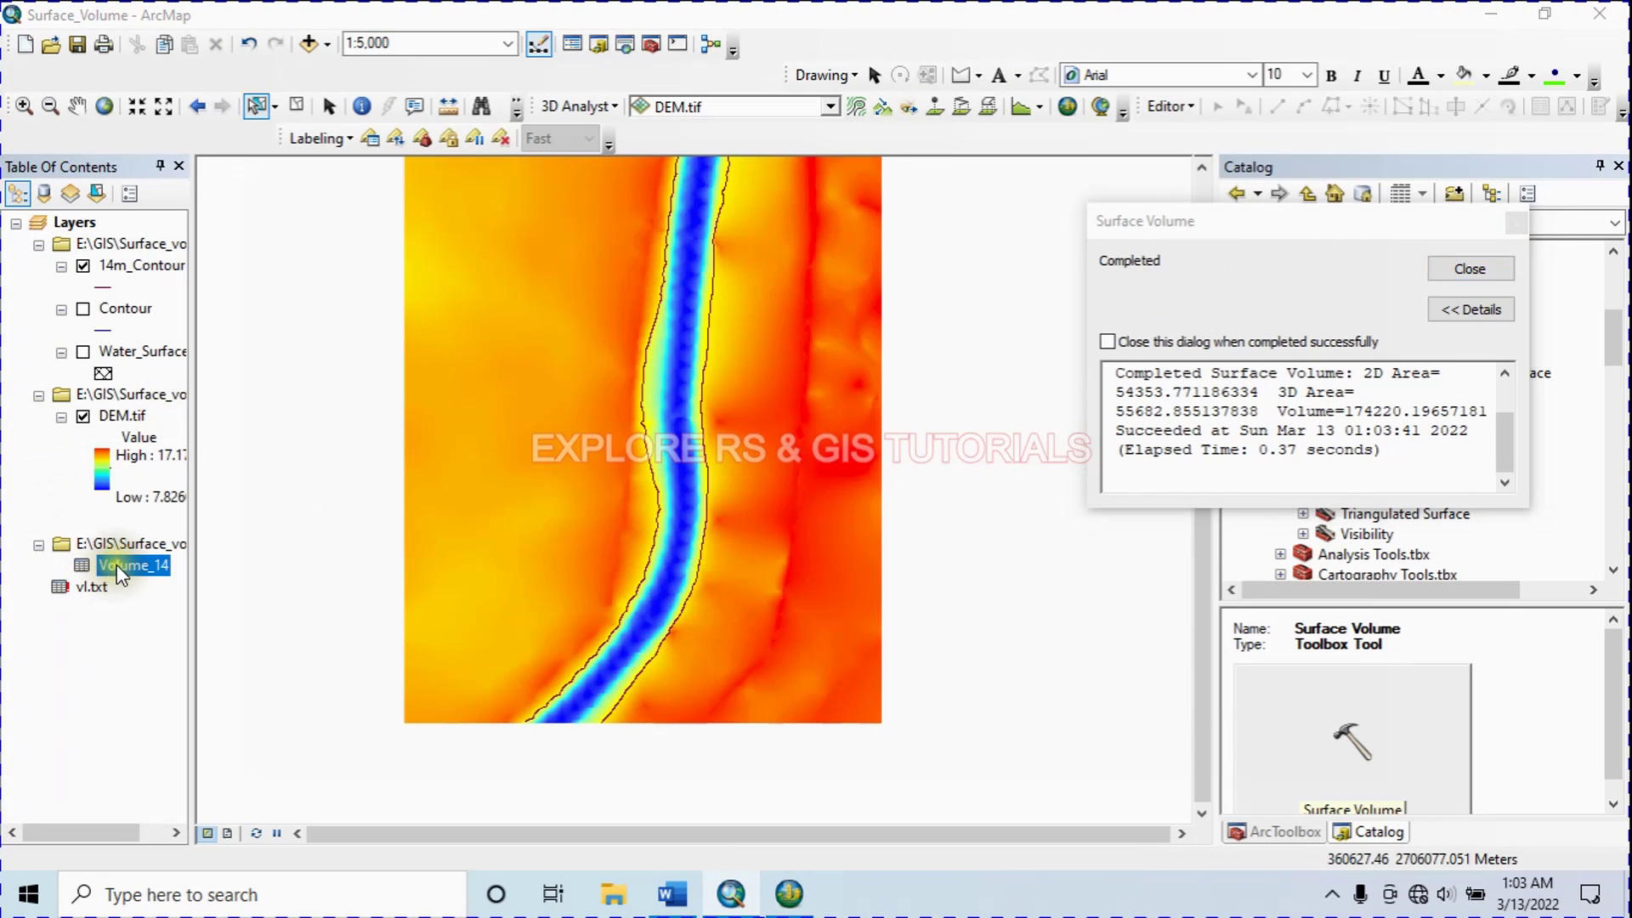
{"action": "left_click", "coordinate": [1499, 268]}
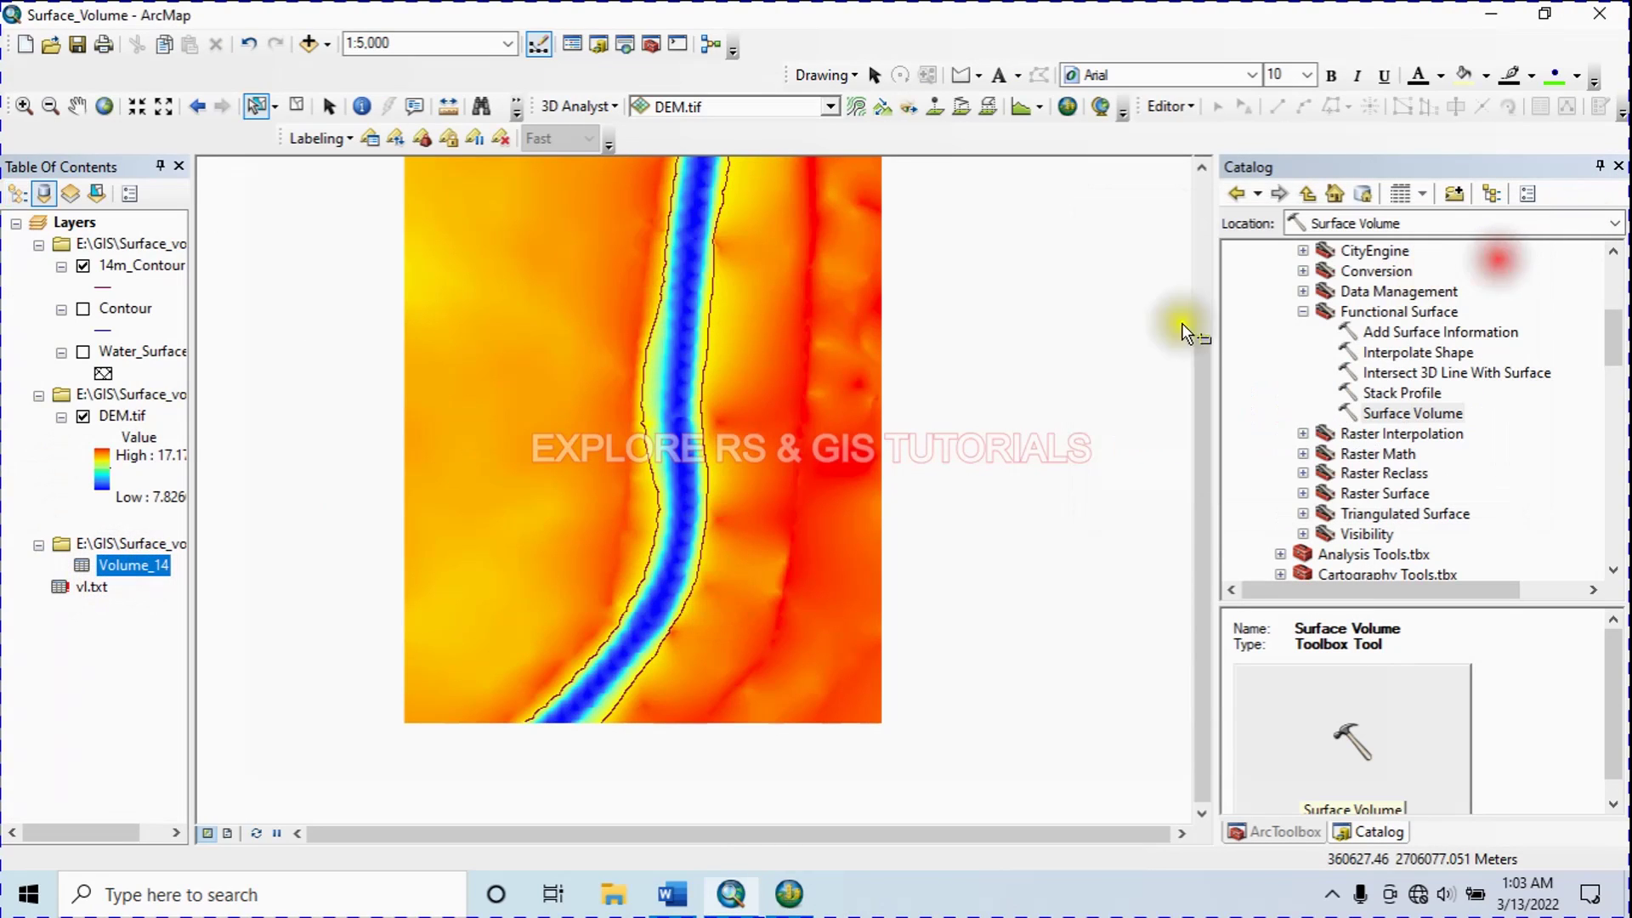
{"action": "right_click", "coordinate": [115, 562]}
{"action": "left_click", "coordinate": [177, 581]}
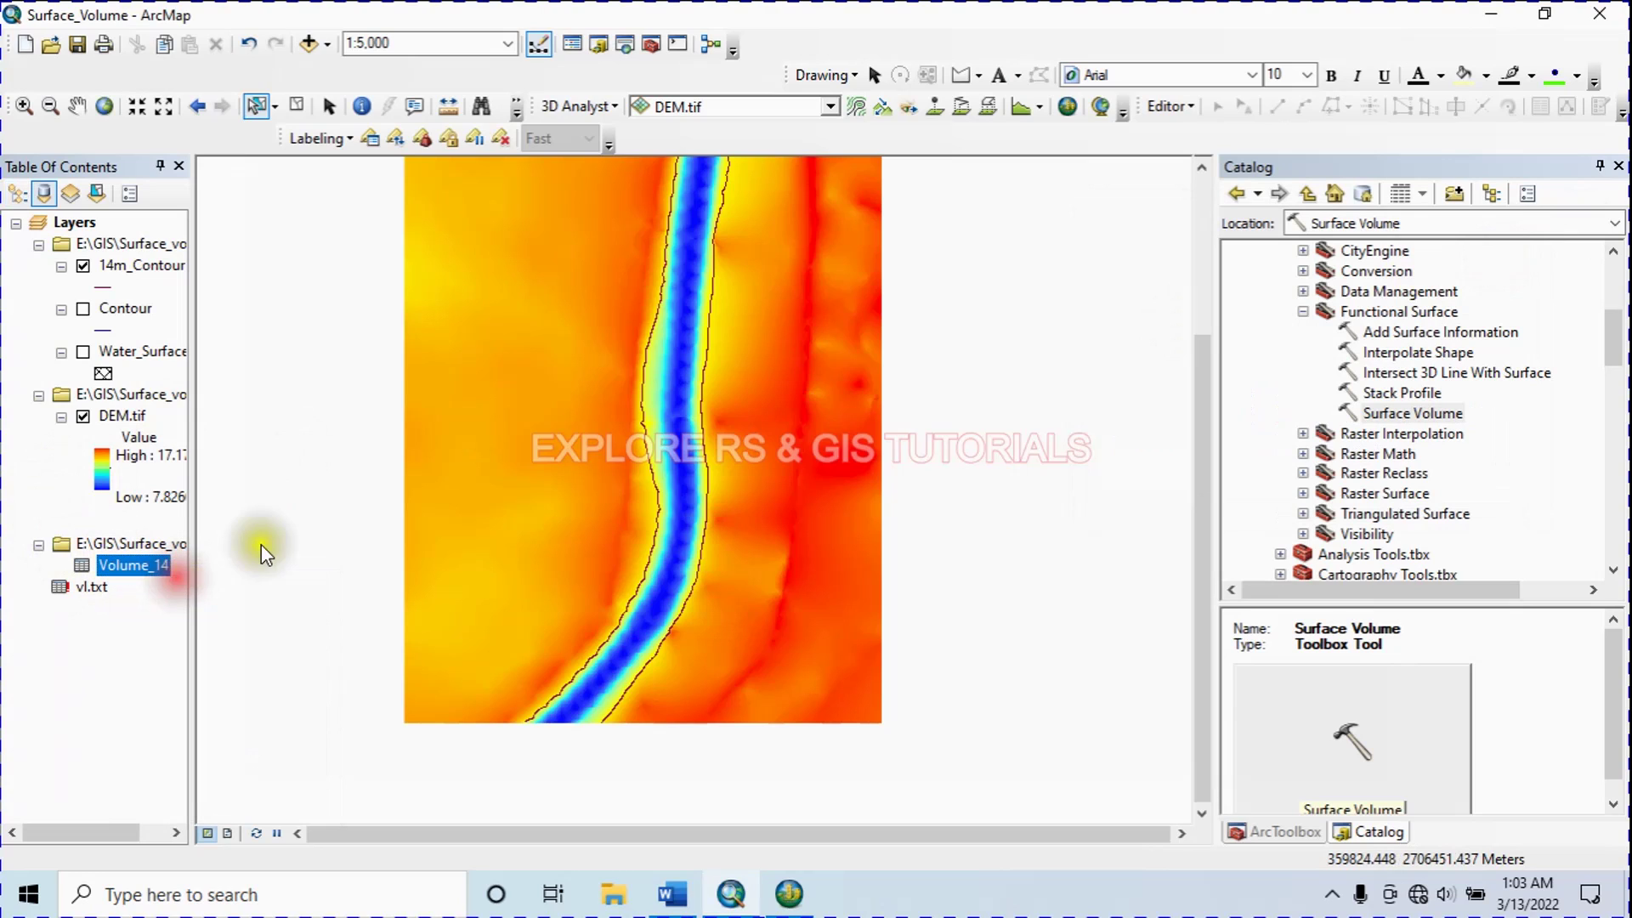
{"action": "left_click_drag", "start_coordinate": [1026, 272], "coordinate": [944, 277]}
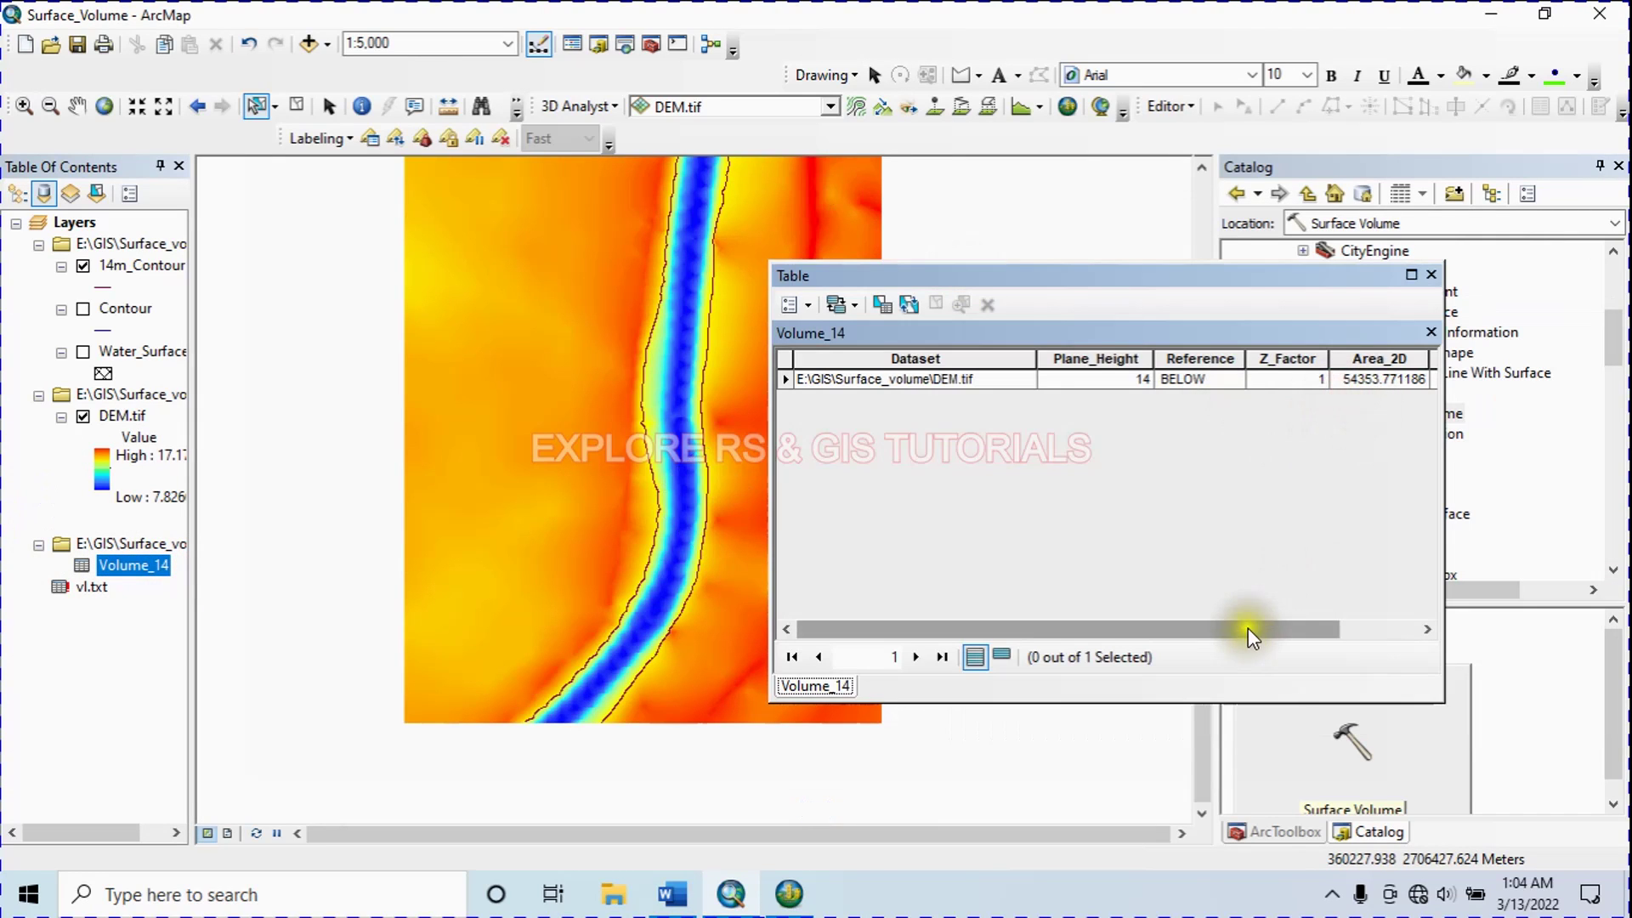
{"action": "left_click_drag", "start_coordinate": [1248, 630], "coordinate": [1414, 625]}
{"action": "left_click", "coordinate": [1327, 379]}
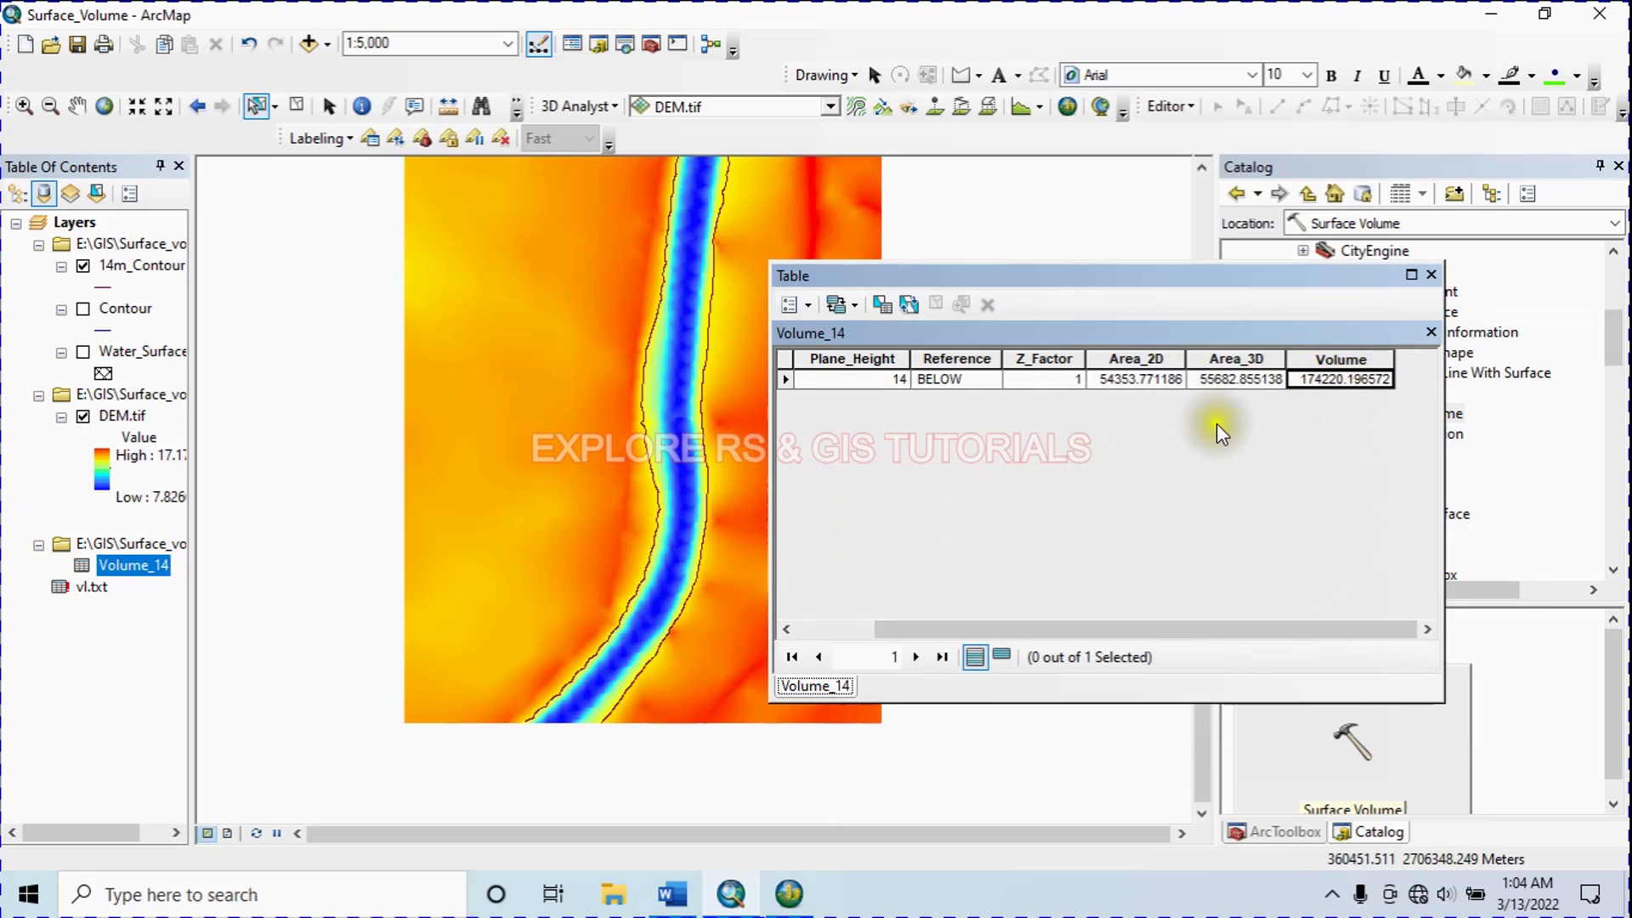
{"action": "scroll", "coordinate": [1273, 414], "scroll_direction": "up", "scroll_amount": 2}
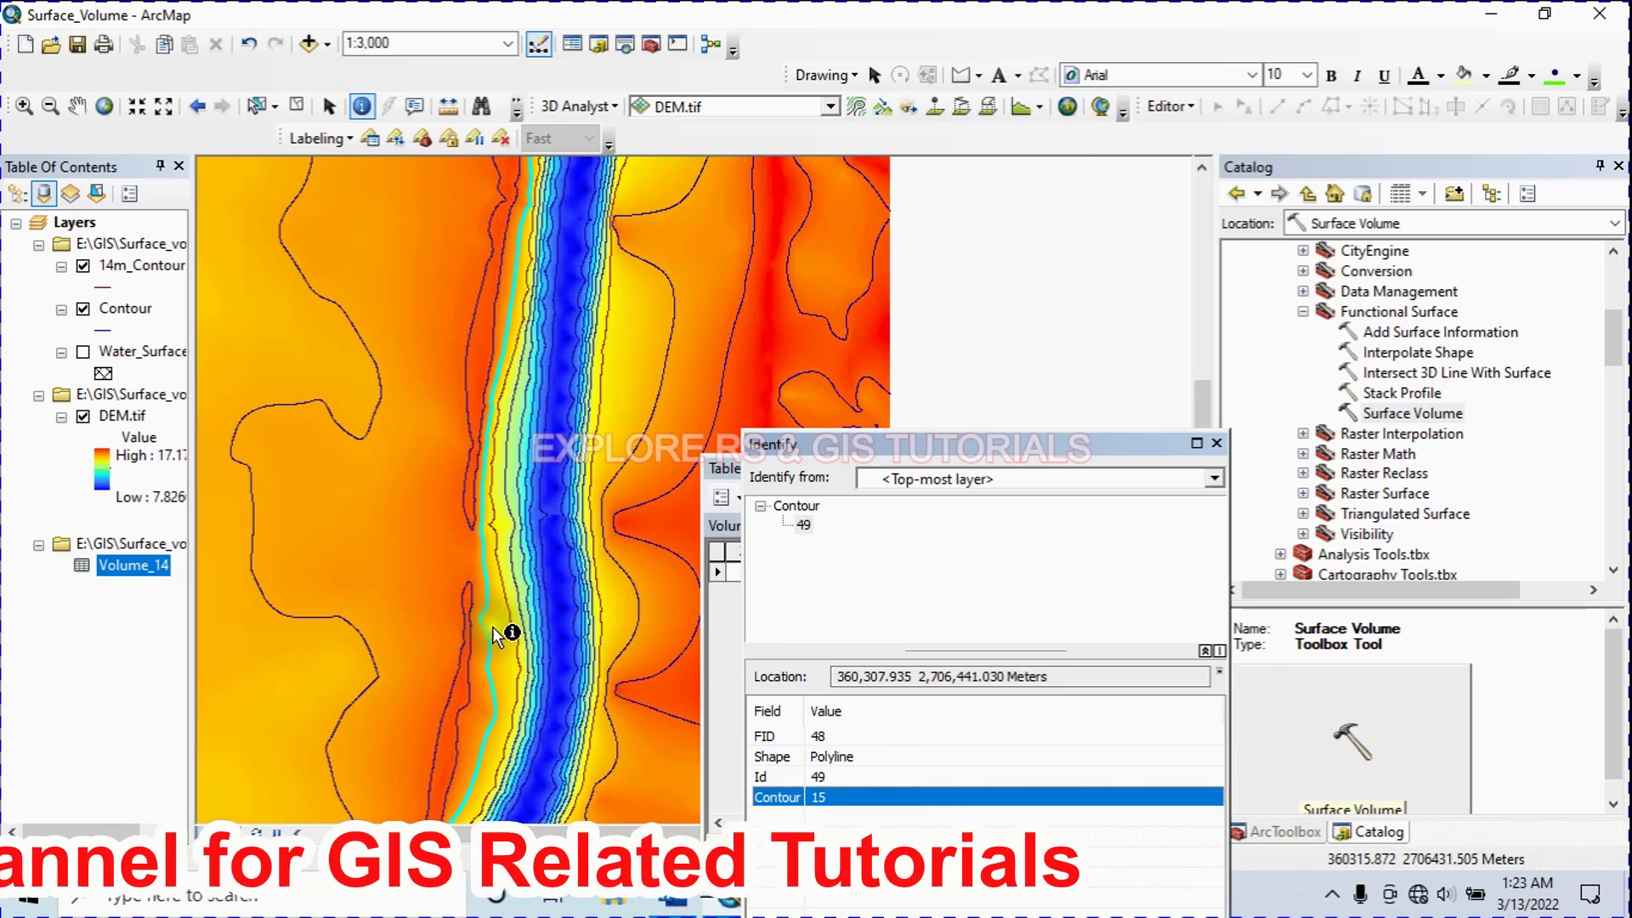
- Identify a river-bank contour, then briefly reopen and close the Surface Volume tool
{"action": "left_click", "coordinate": [492, 657]}
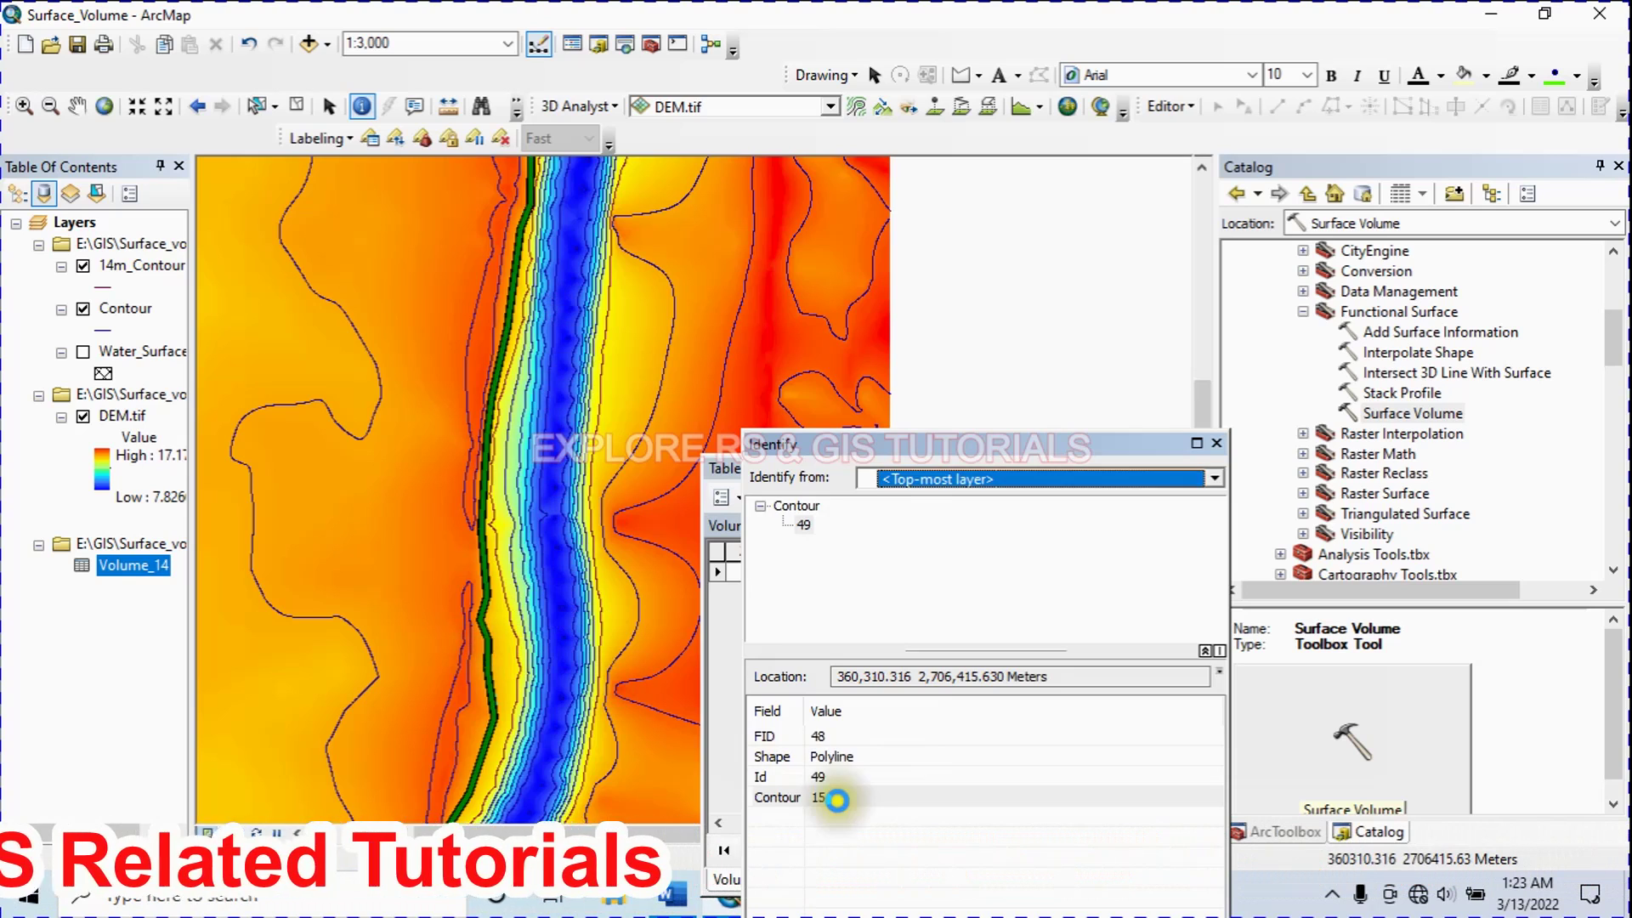
{"action": "double_click", "coordinate": [1406, 413]}
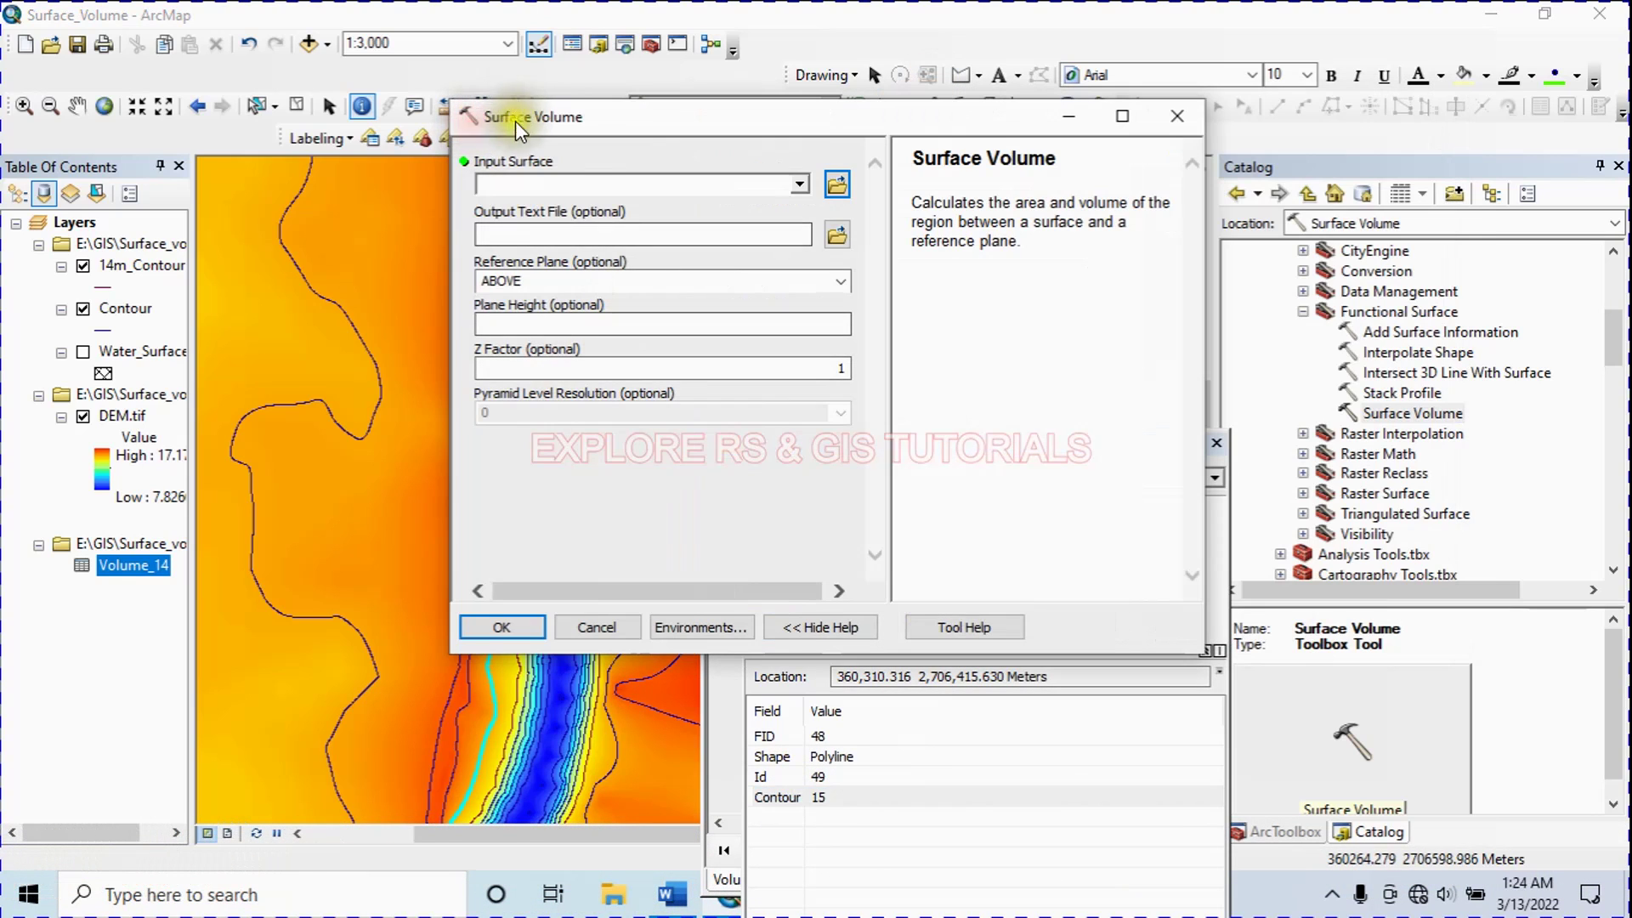
{"action": "left_click", "coordinate": [778, 324]}
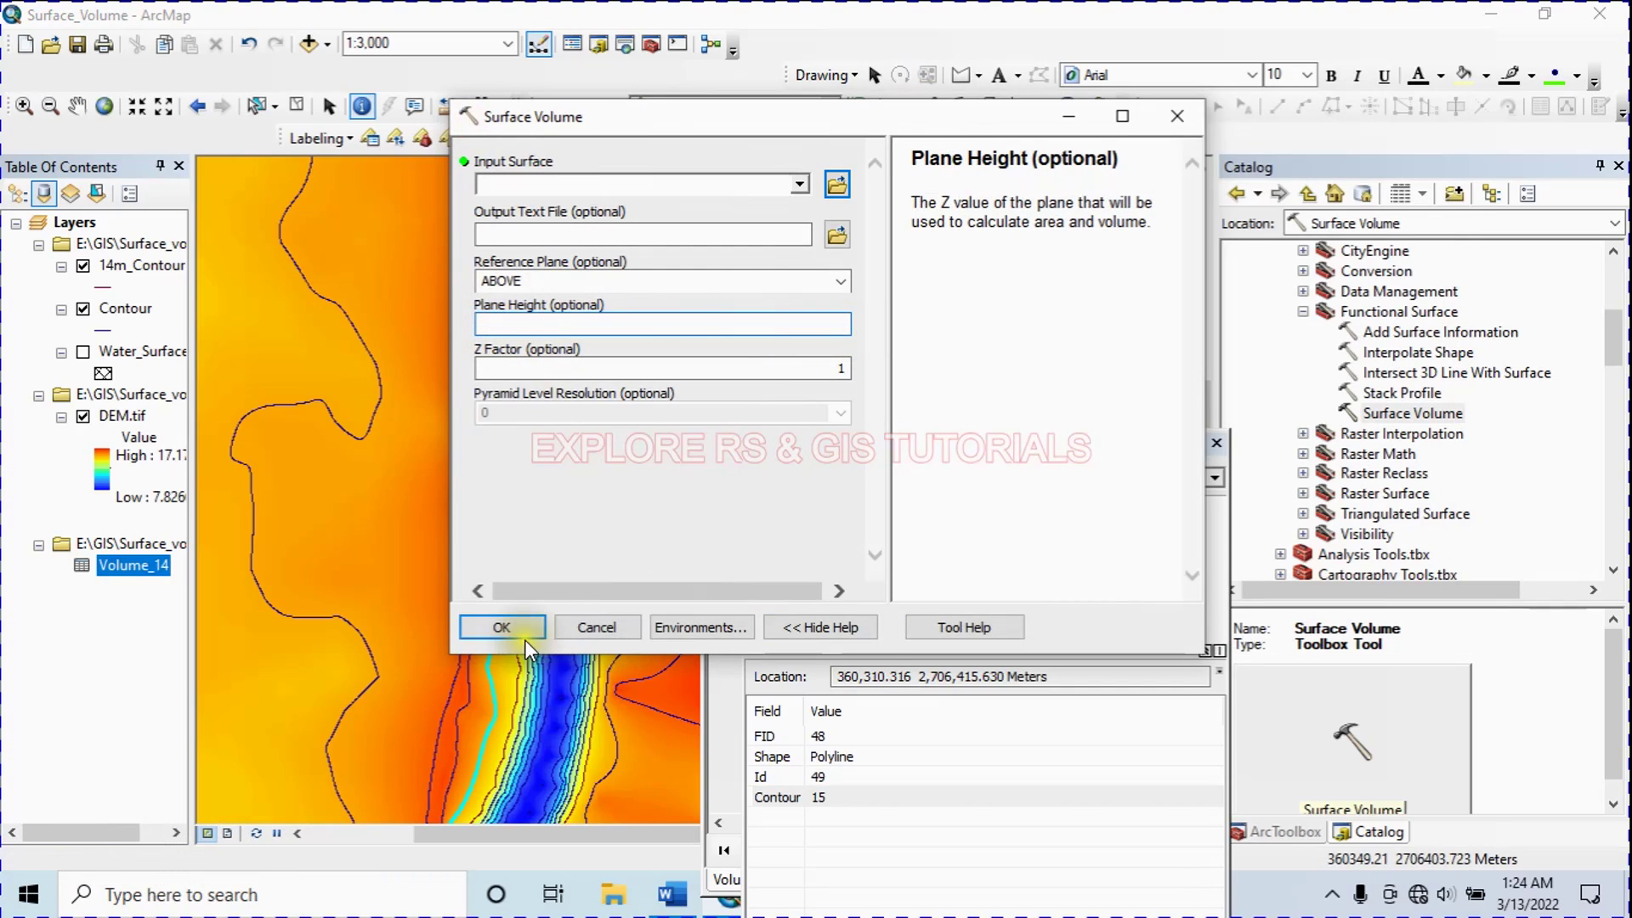
{"action": "left_click_drag", "start_coordinate": [748, 123], "coordinate": [471, 215]}
{"action": "left_click", "coordinate": [902, 208]}
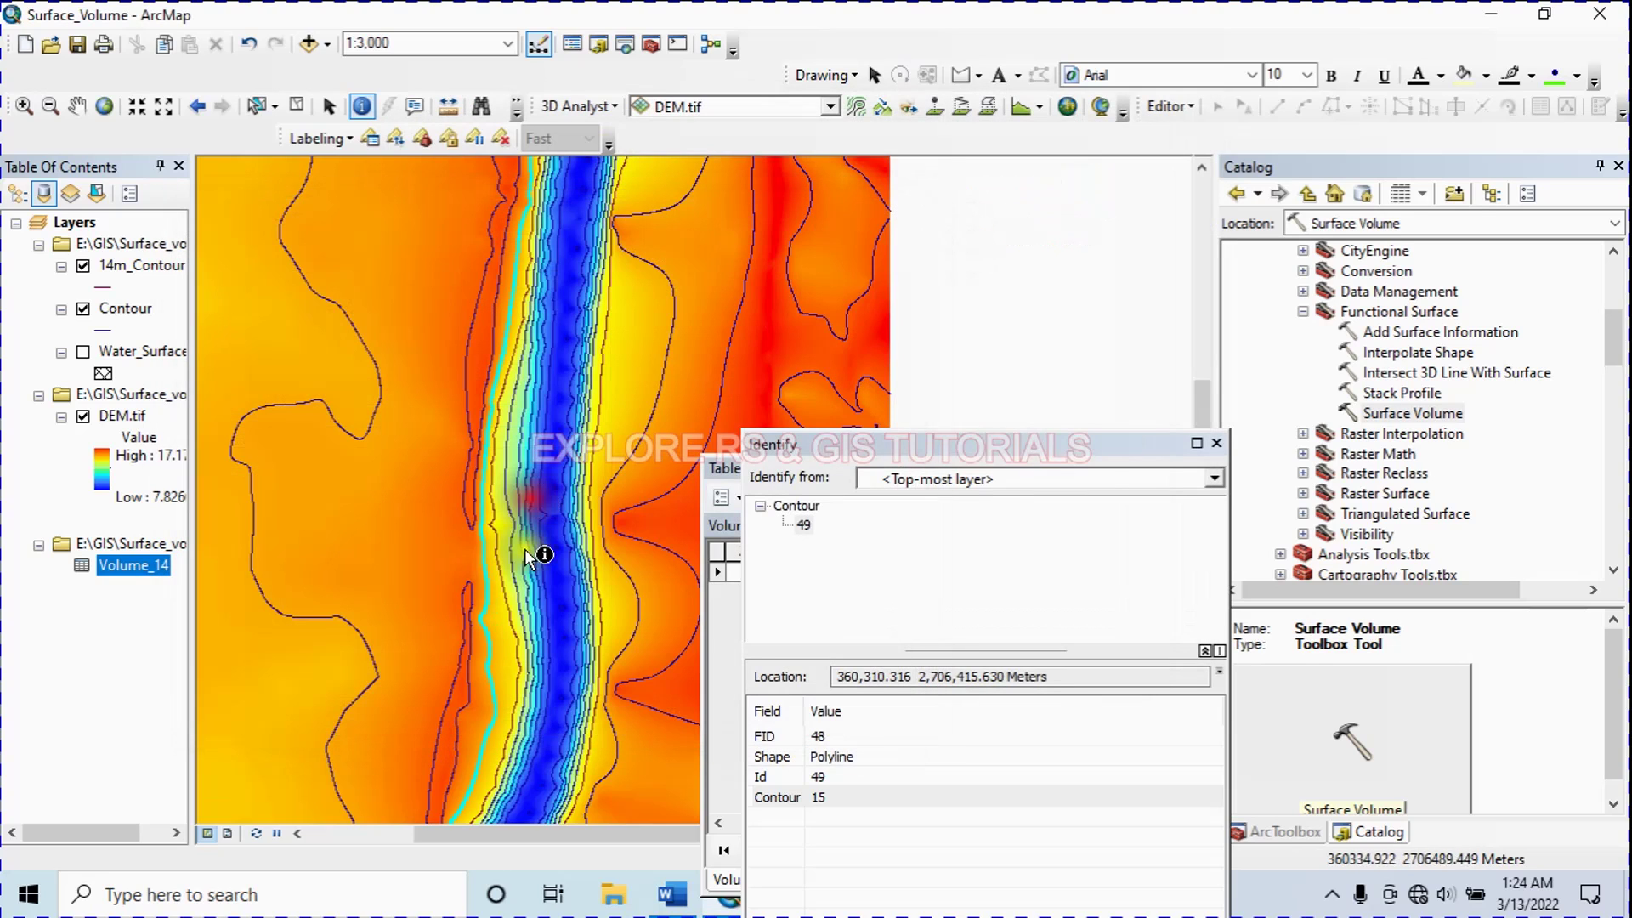
- Move the Identify and Volume_14 windows aside, then orbit the ArcScene terrain view lower
{"action": "left_click_drag", "start_coordinate": [950, 462], "coordinate": [756, 829]}
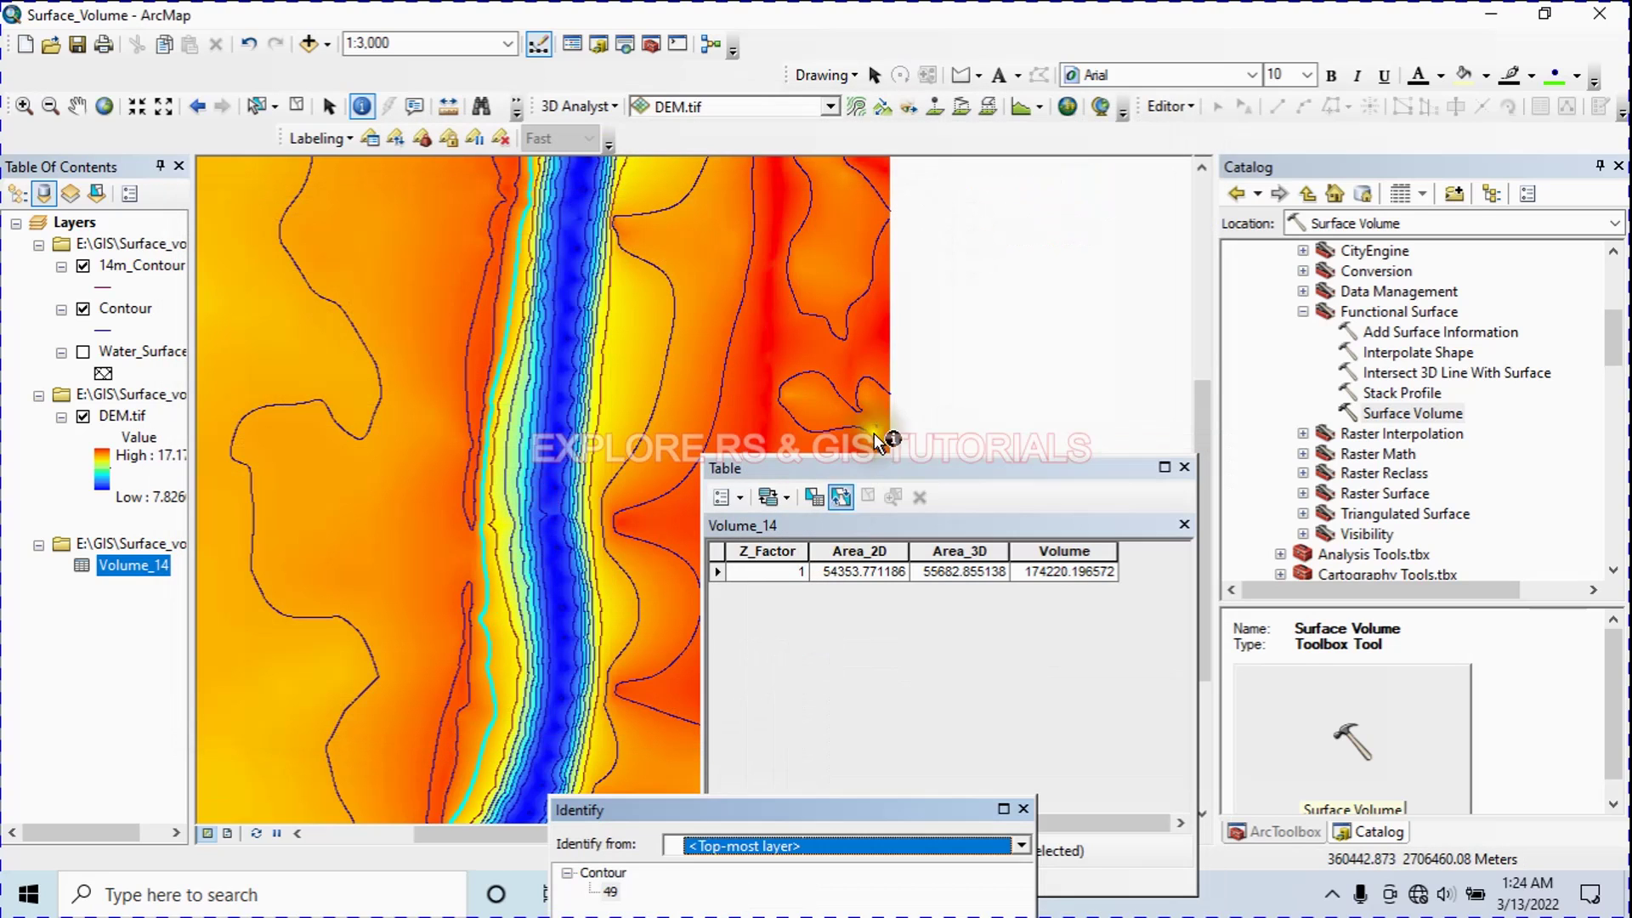
{"action": "left_click_drag", "start_coordinate": [910, 471], "coordinate": [880, 441]}
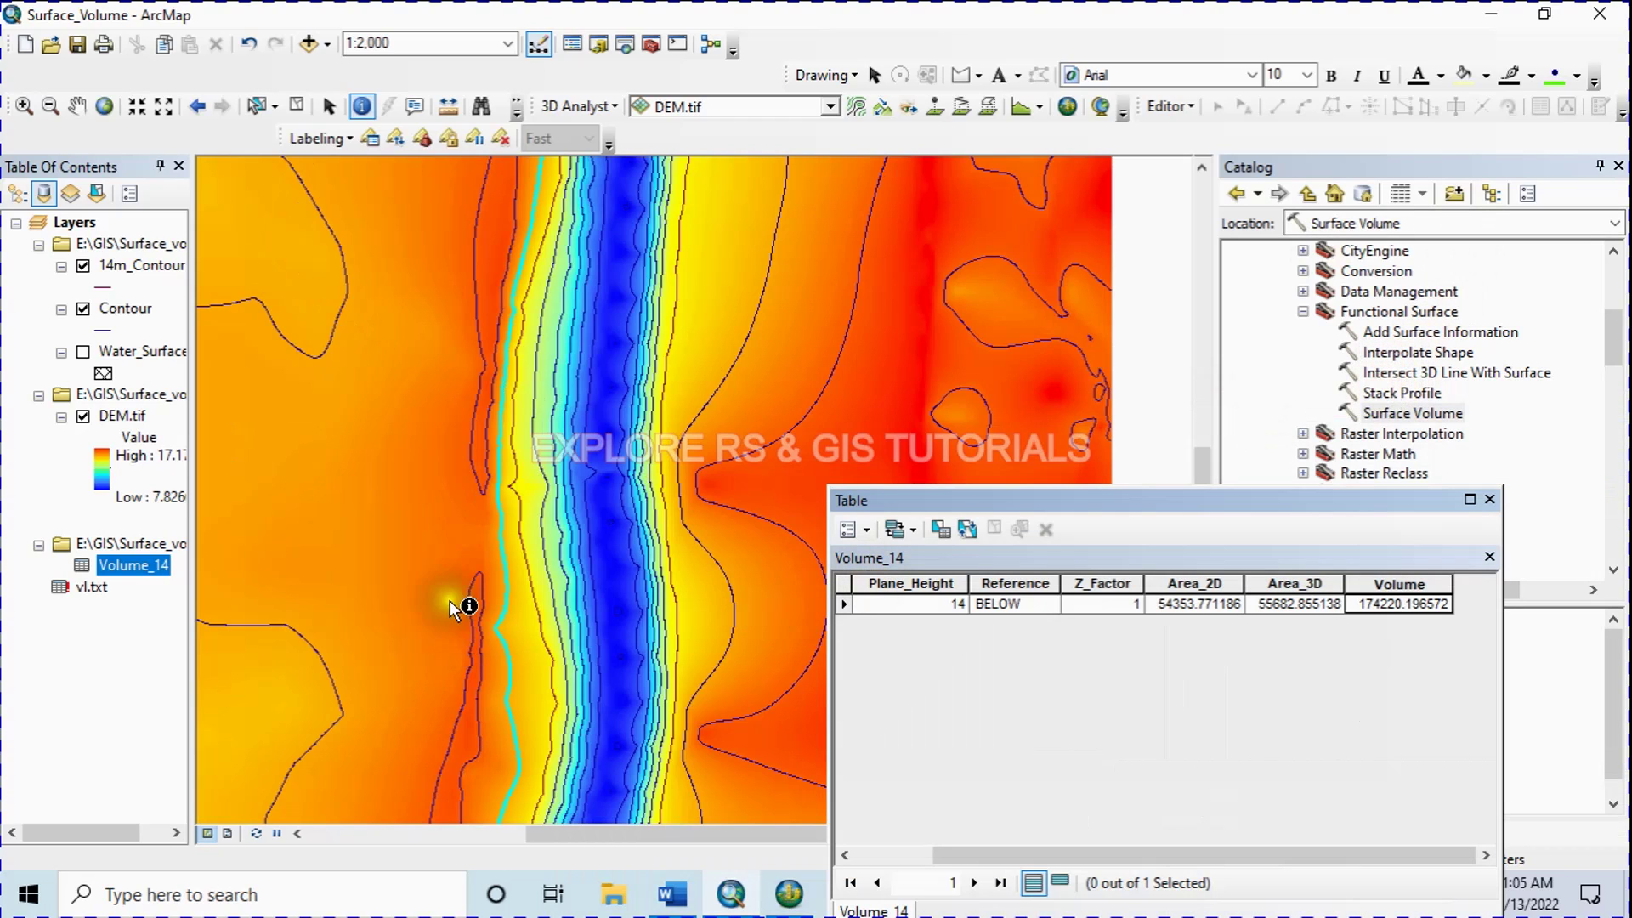
{"action": "scroll", "coordinate": [456, 605], "scroll_direction": "up", "scroll_amount": 1}
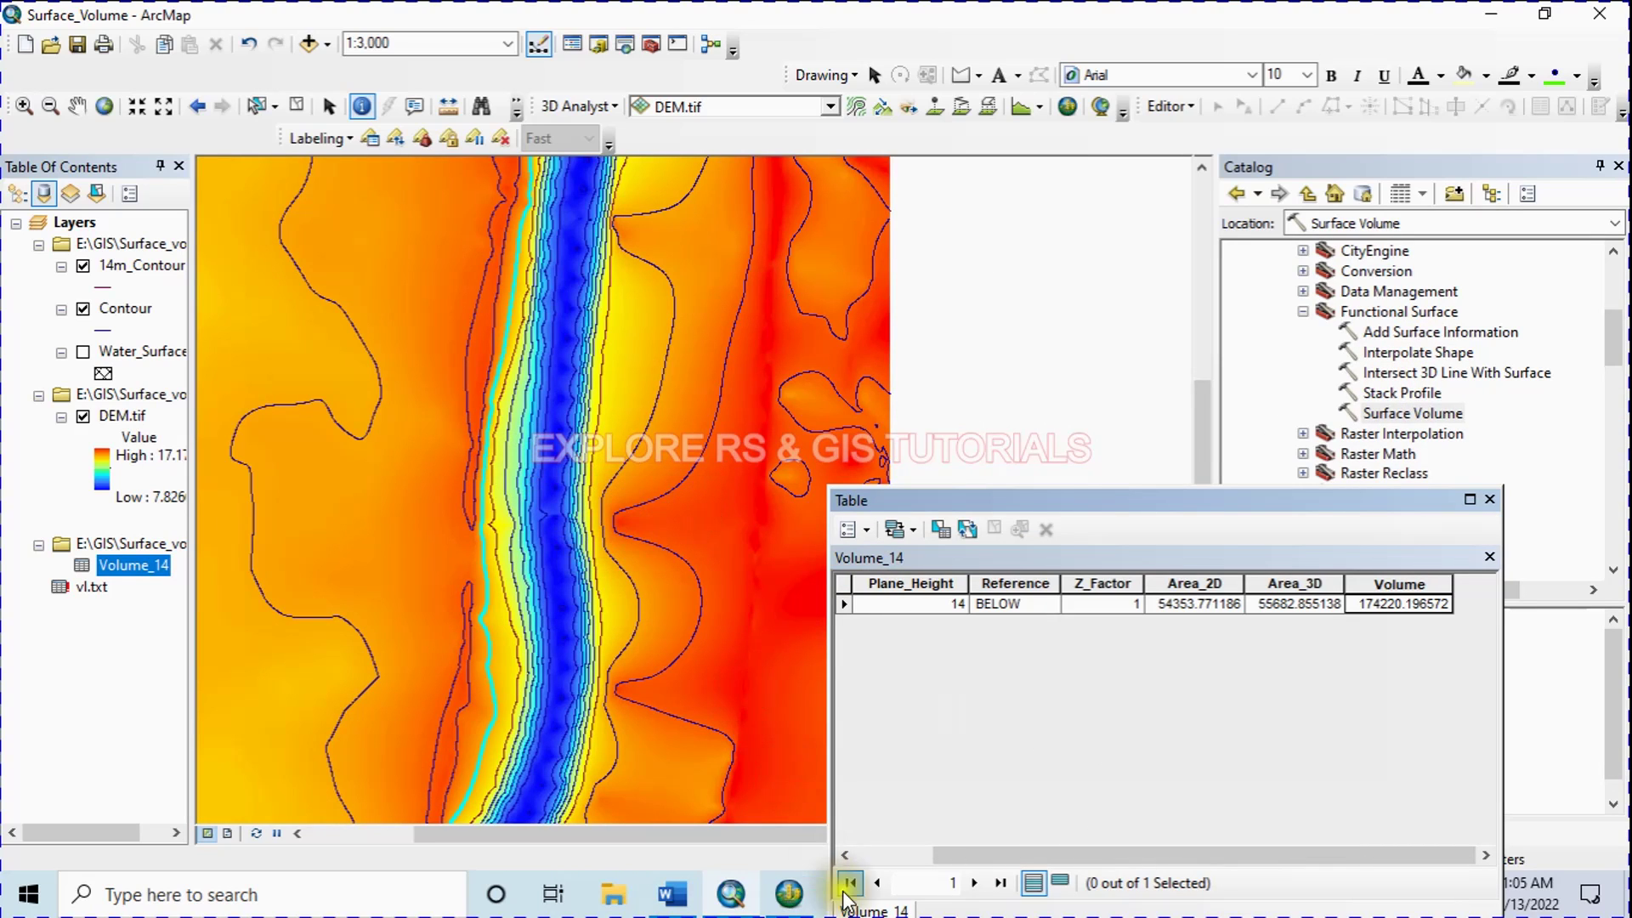
{"action": "left_click", "coordinate": [790, 895]}
{"action": "left_click_drag", "start_coordinate": [725, 335], "coordinate": [678, 565]}
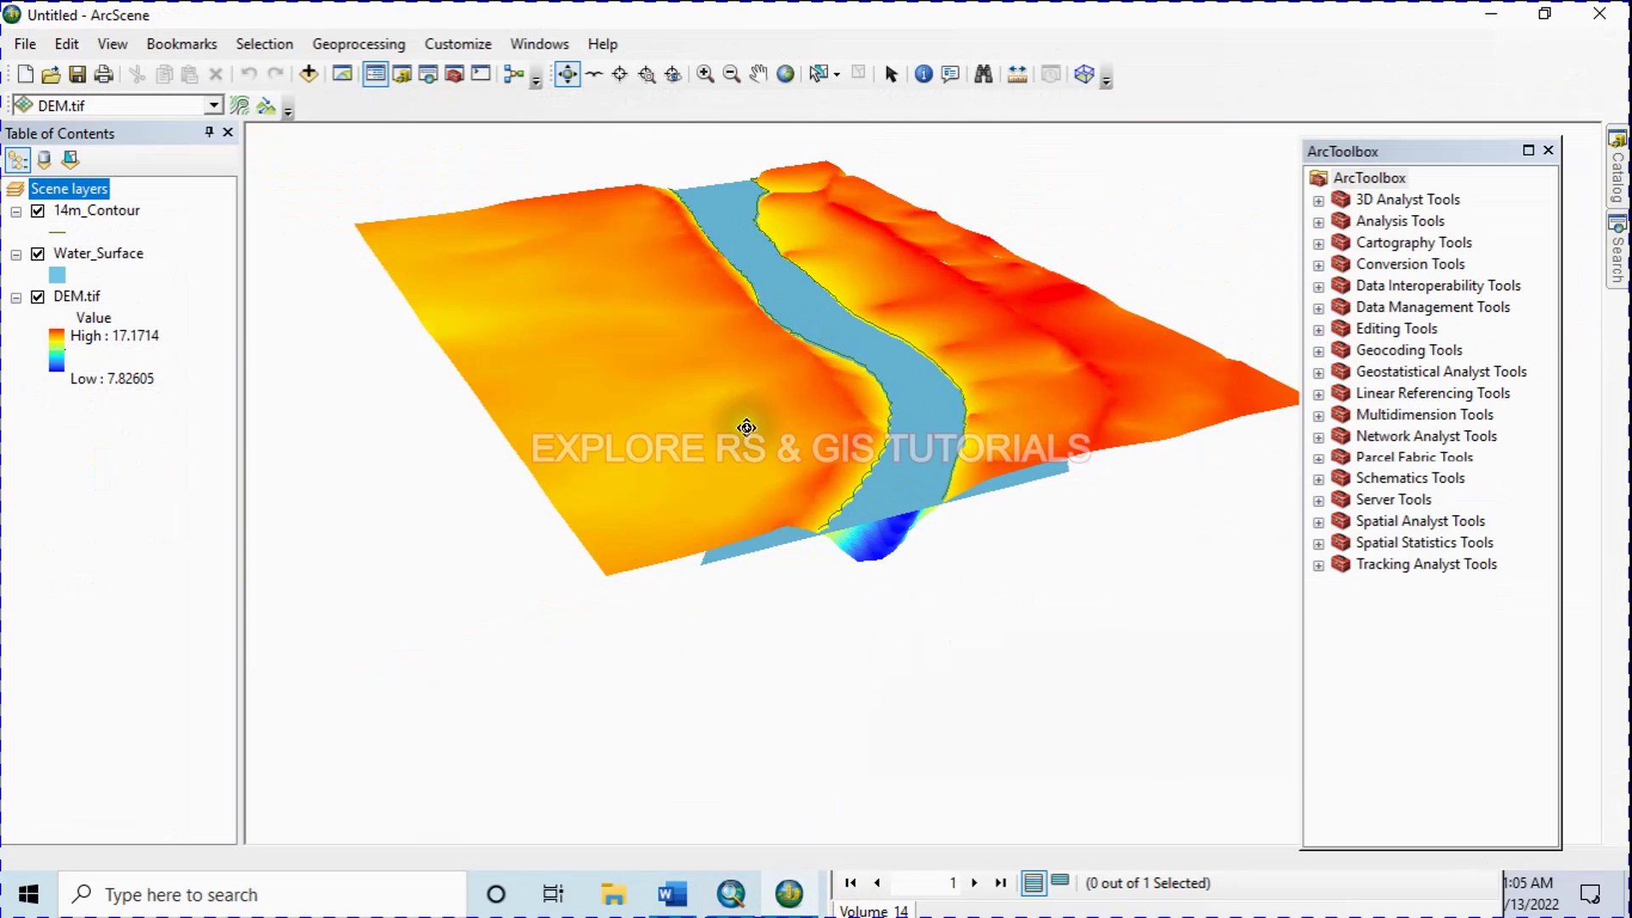